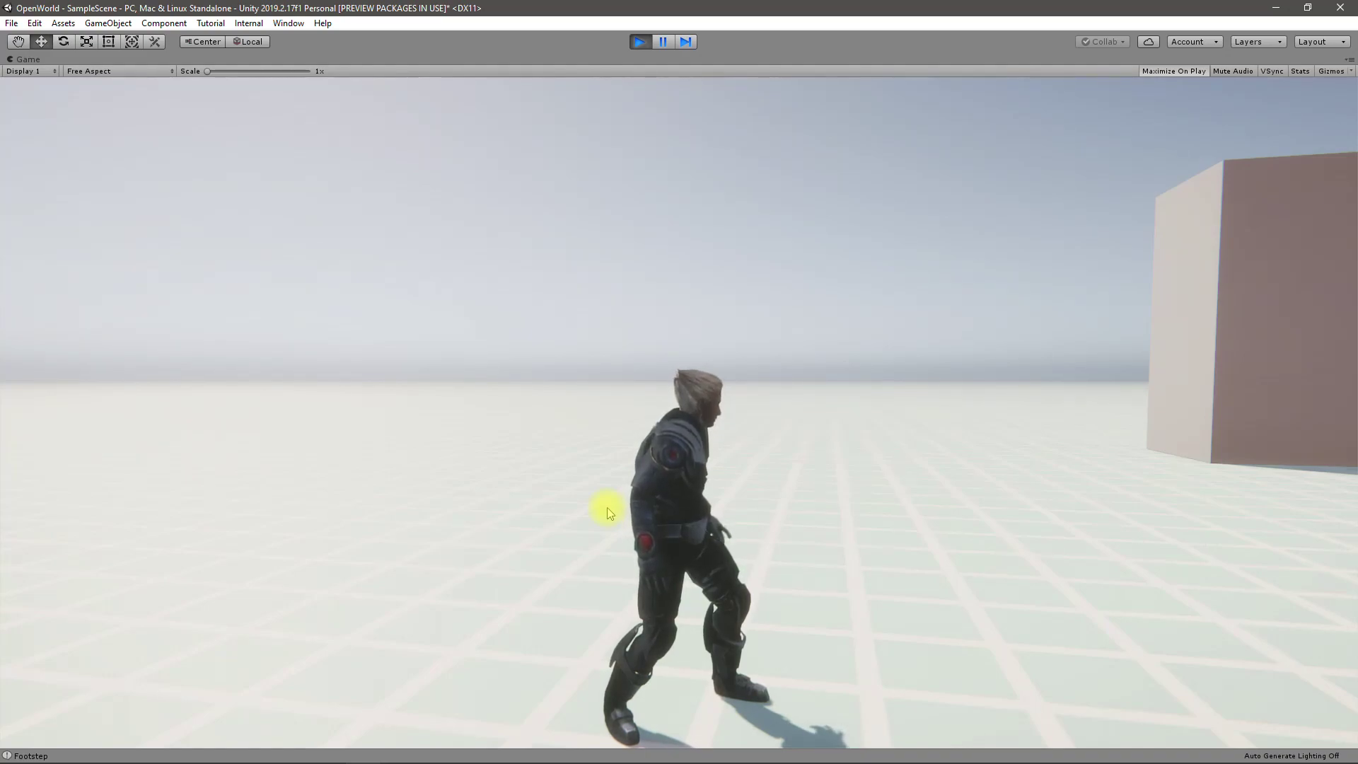
- Walk the character with W in Play mode, then orbit the Scene view around it
{"action": "key", "text": "w"}
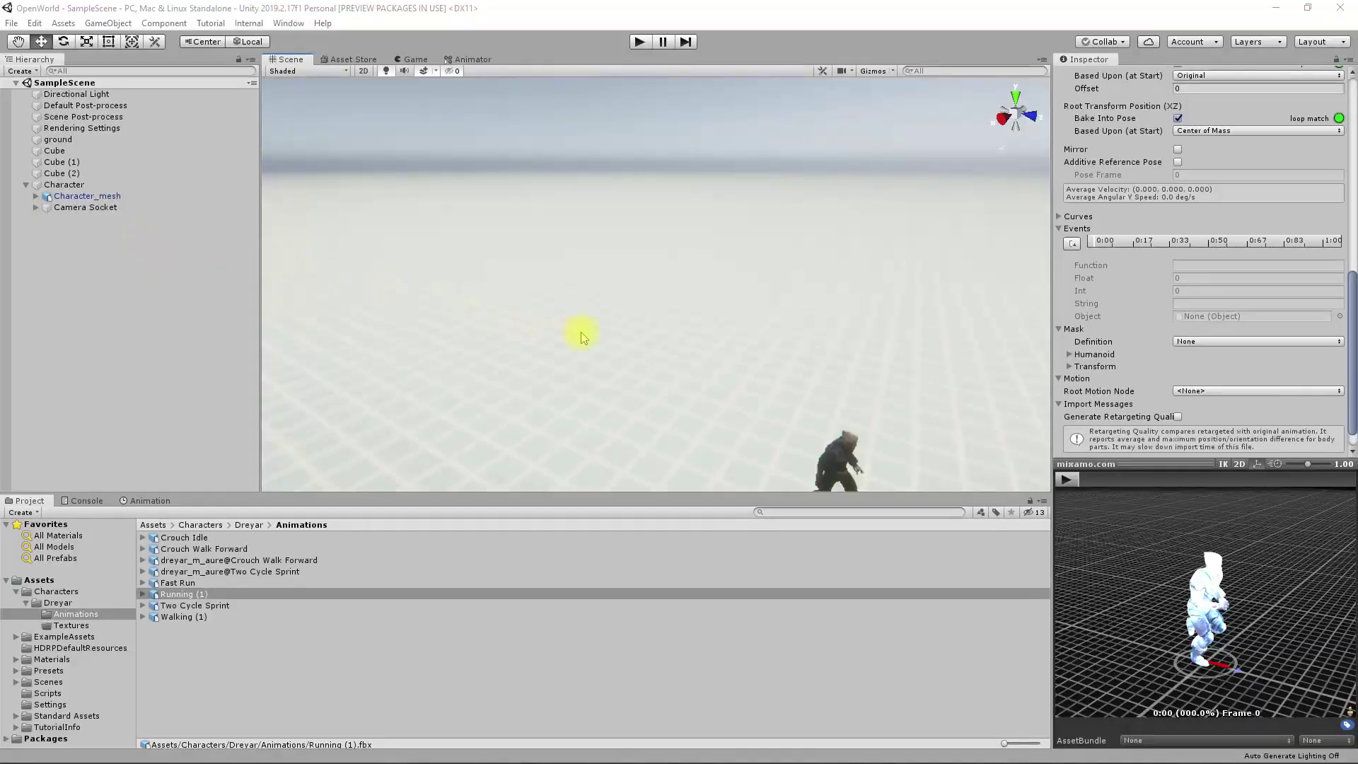
{"action": "left_click_drag", "start_coordinate": [594, 333], "coordinate": [793, 362], "text": "alt"}
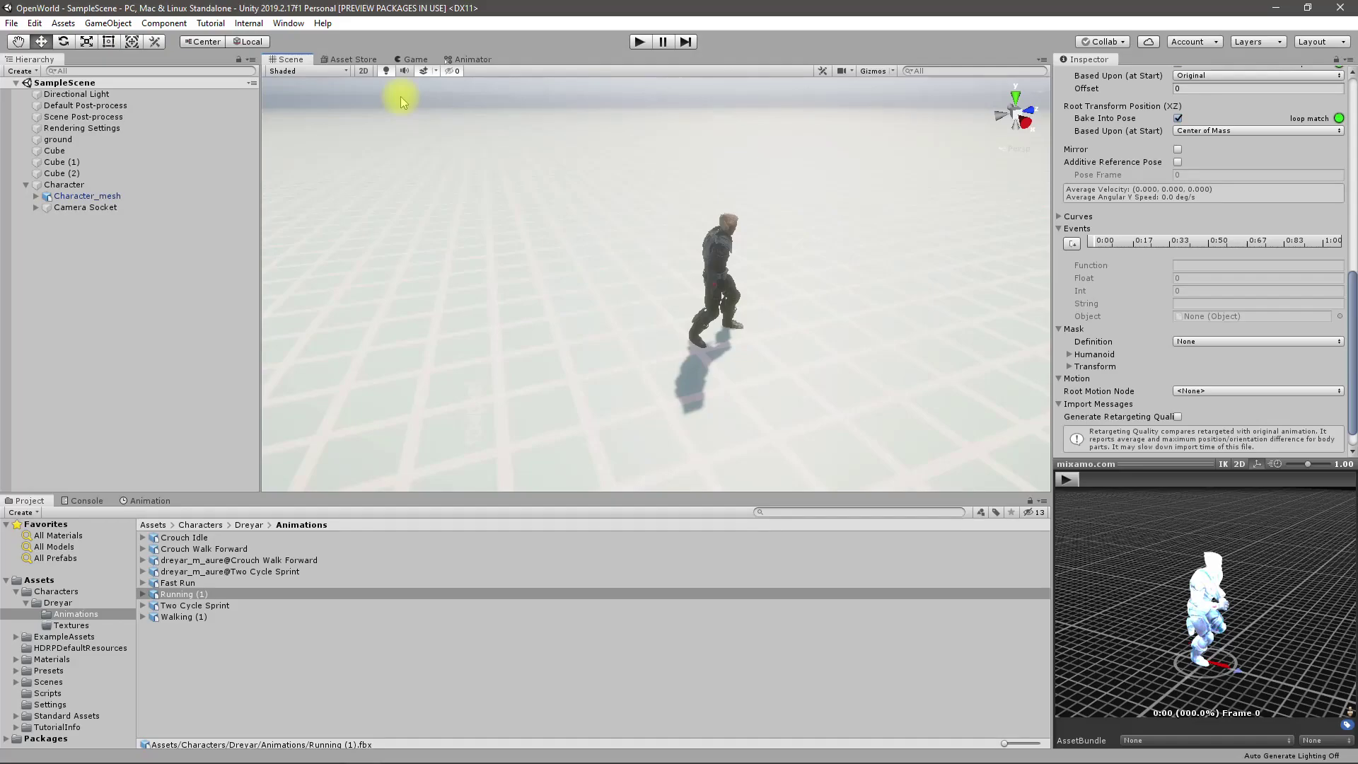
- Select the Character object and open its Animator graph at the Base Layer
{"action": "left_click", "coordinate": [114, 201]}
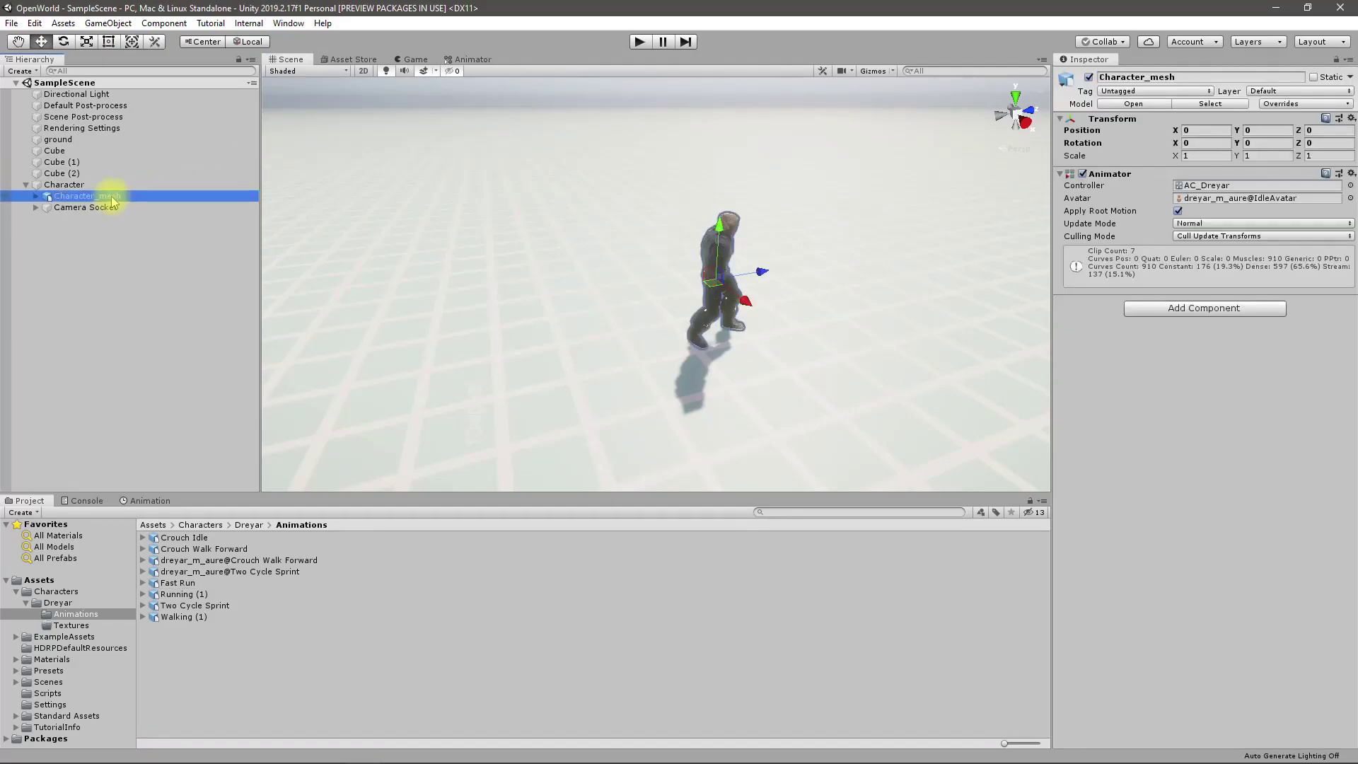
{"action": "left_click", "coordinate": [72, 186]}
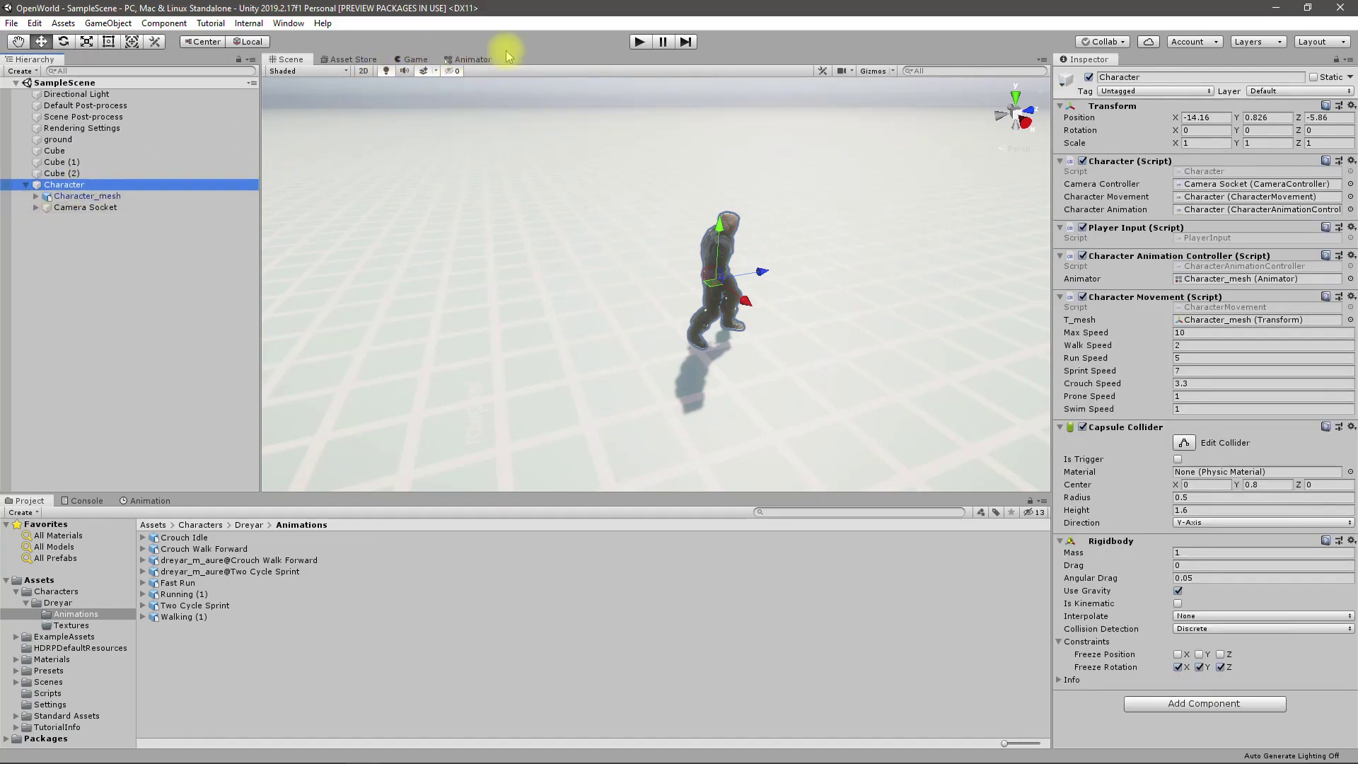
{"action": "left_click", "coordinate": [476, 58]}
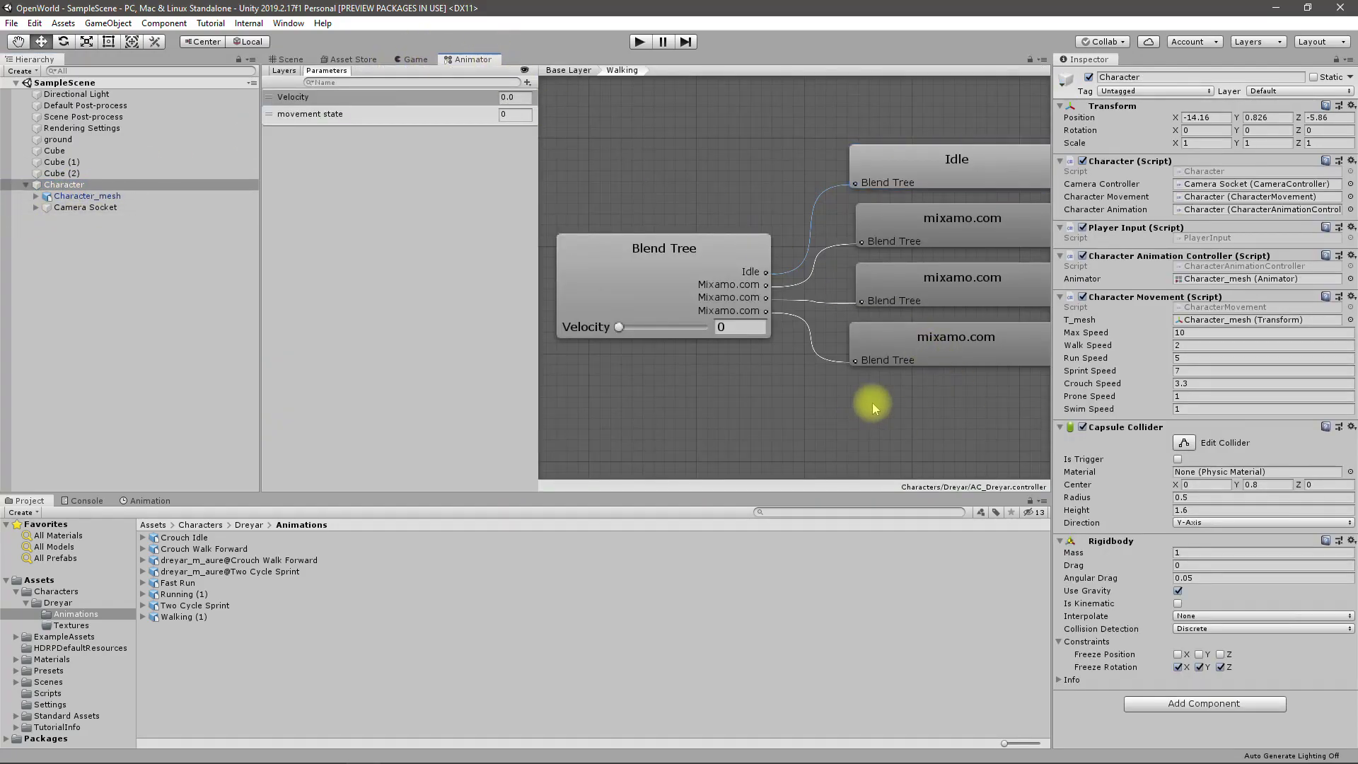
{"action": "left_click", "coordinate": [570, 70]}
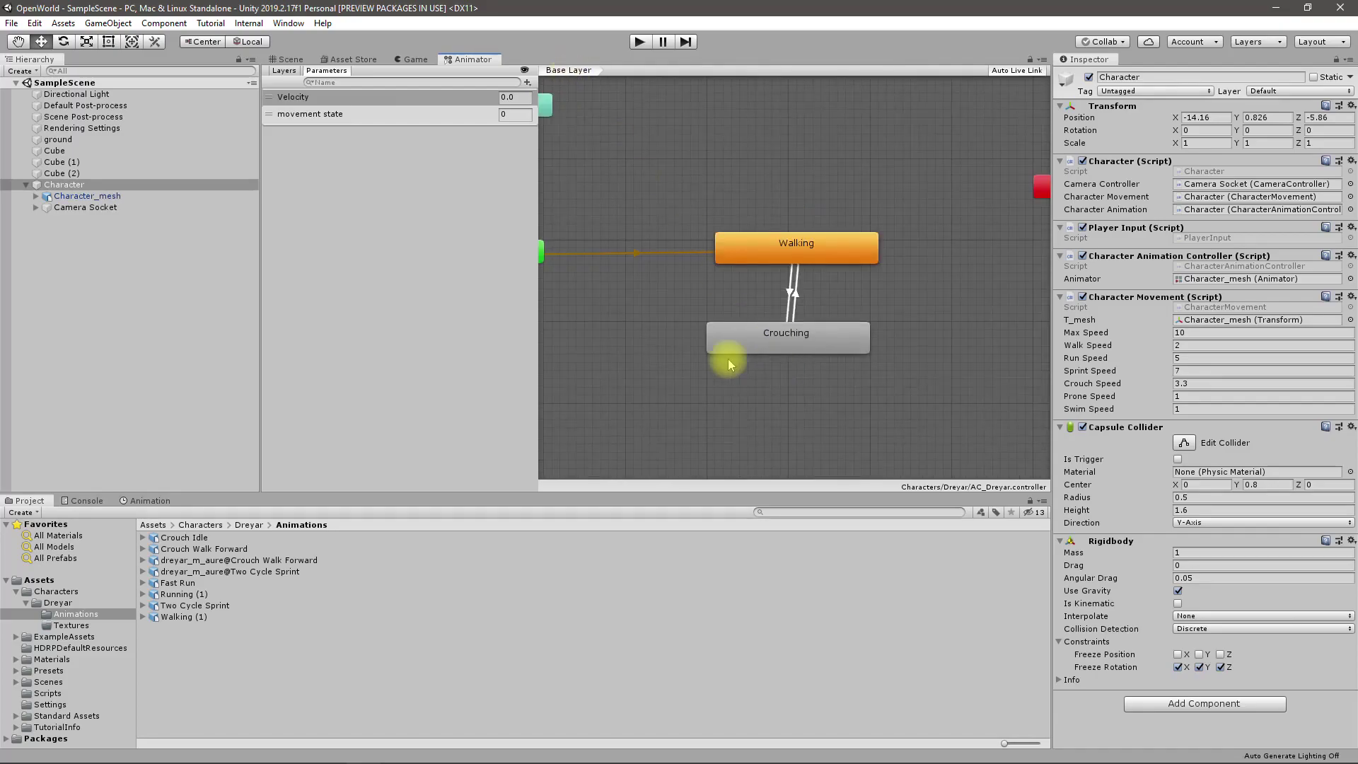
- Enter the Walking state's Blend Tree and inspect its Idle motion clip
{"action": "right_click", "coordinate": [660, 327]}
{"action": "left_click", "coordinate": [621, 318]}
{"action": "middle_click_drag", "start_coordinate": [622, 319], "coordinate": [832, 345]}
{"action": "double_click", "coordinate": [1011, 266]}
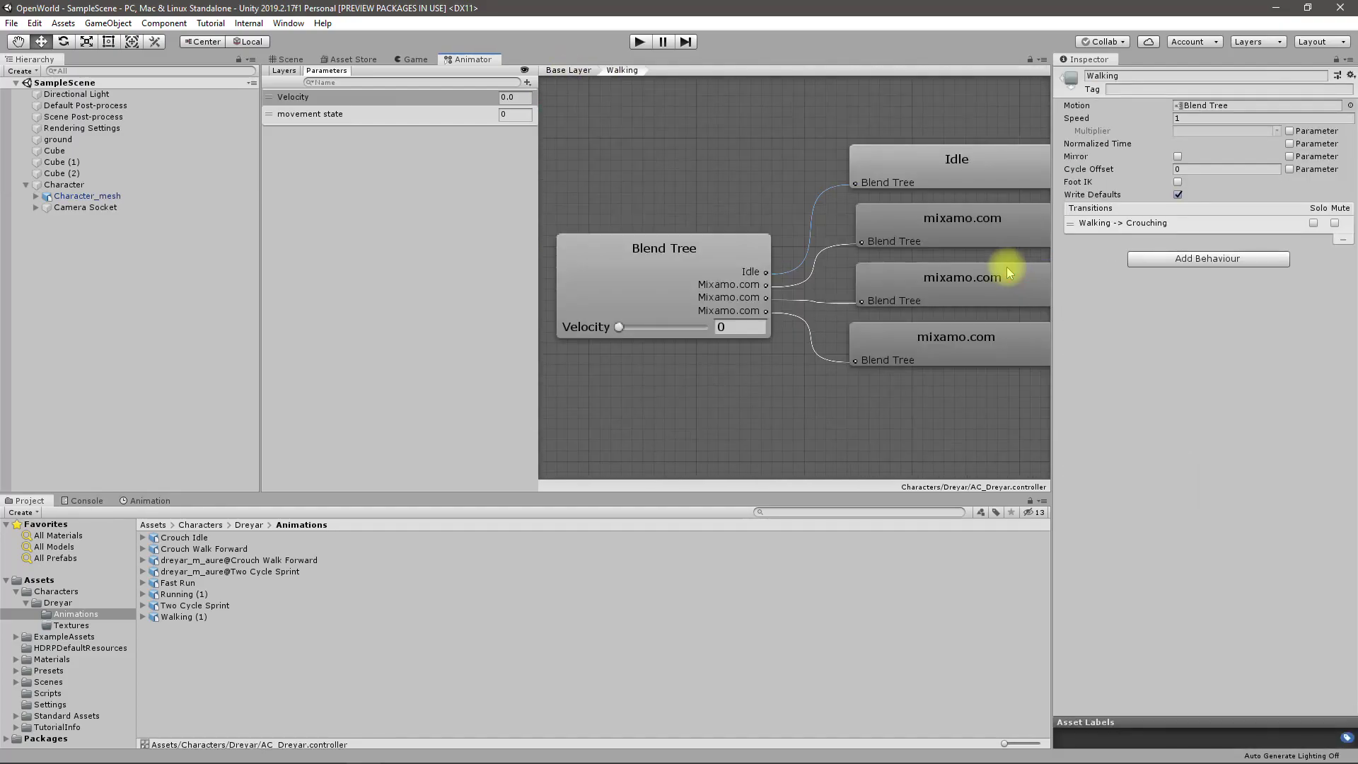
{"action": "left_click", "coordinate": [647, 267]}
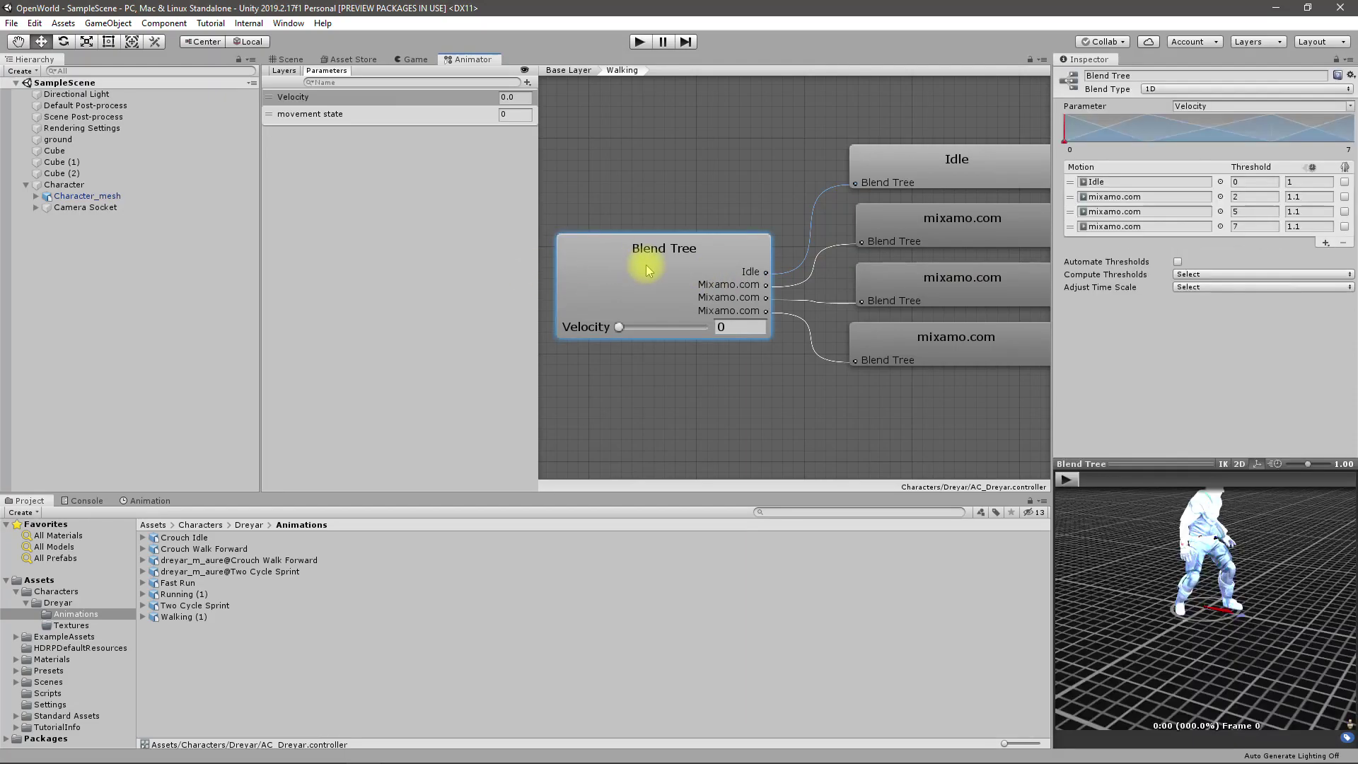
{"action": "left_click", "coordinate": [911, 160]}
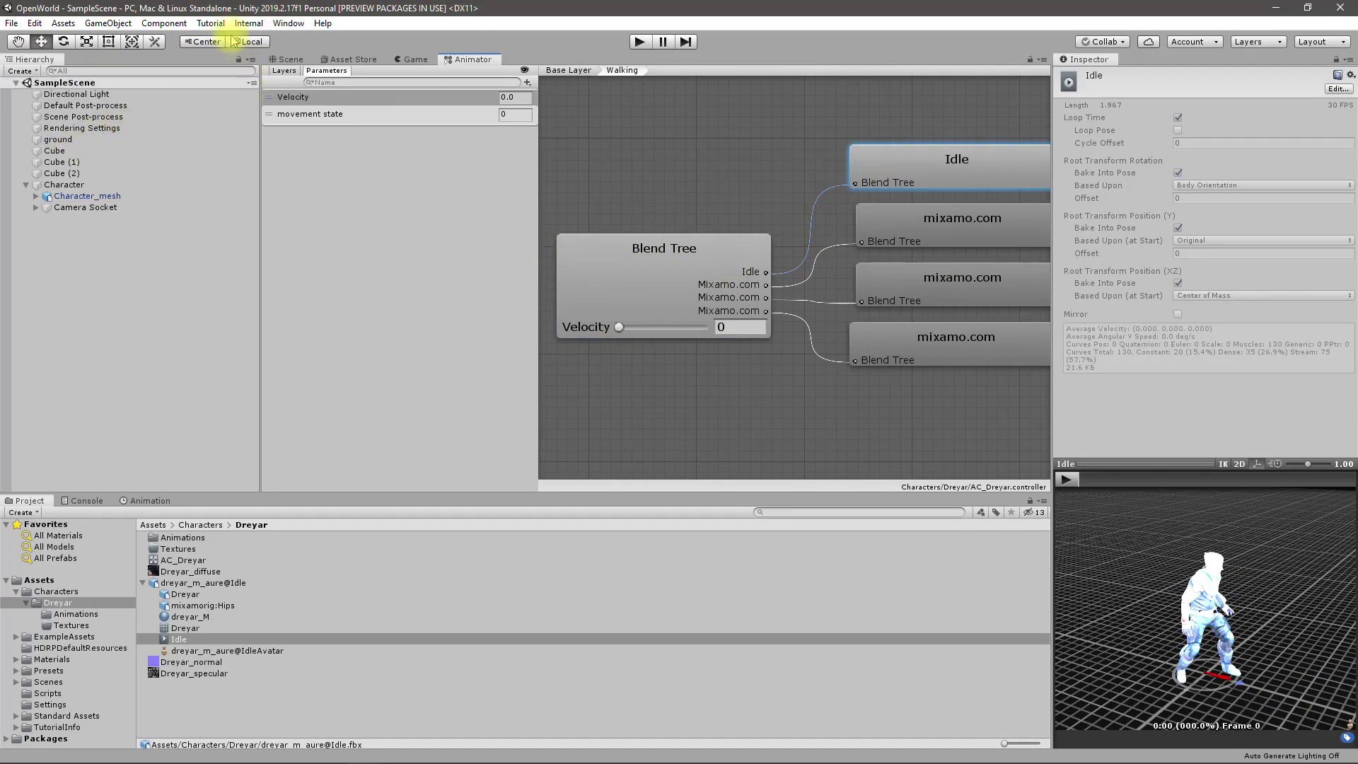
- Open the Animation window and scrub the read-only Idle clip to frame 24
{"action": "left_click", "coordinate": [288, 24]}
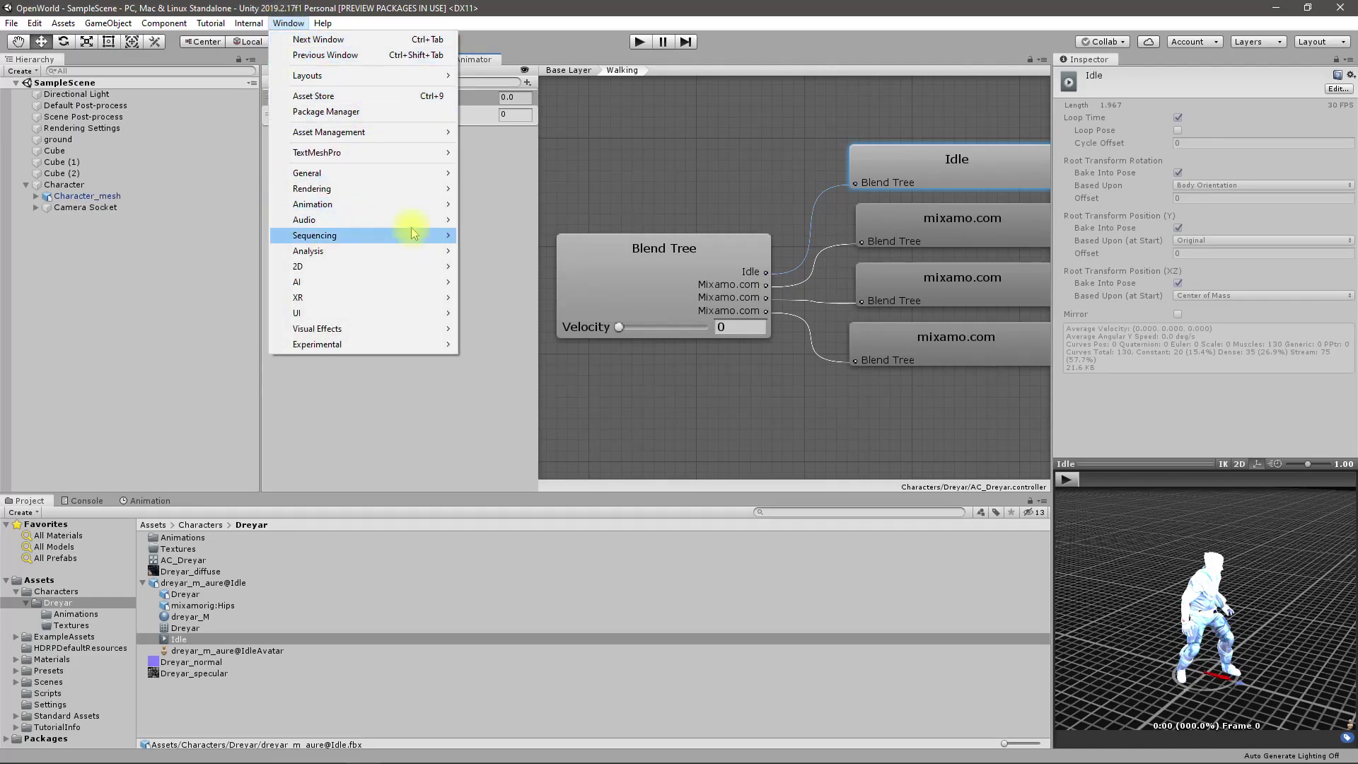
{"action": "mouse_move", "coordinate": [370, 204]}
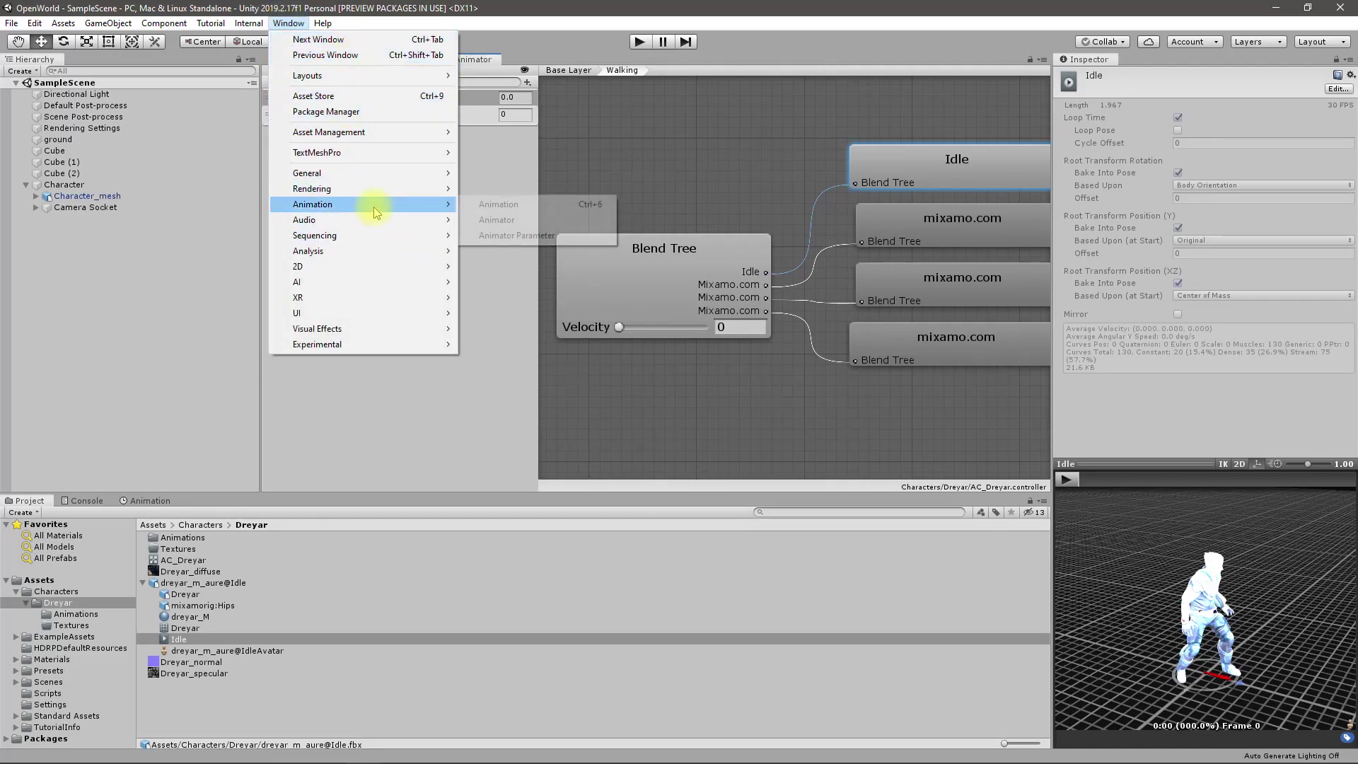
{"action": "left_click", "coordinate": [488, 204]}
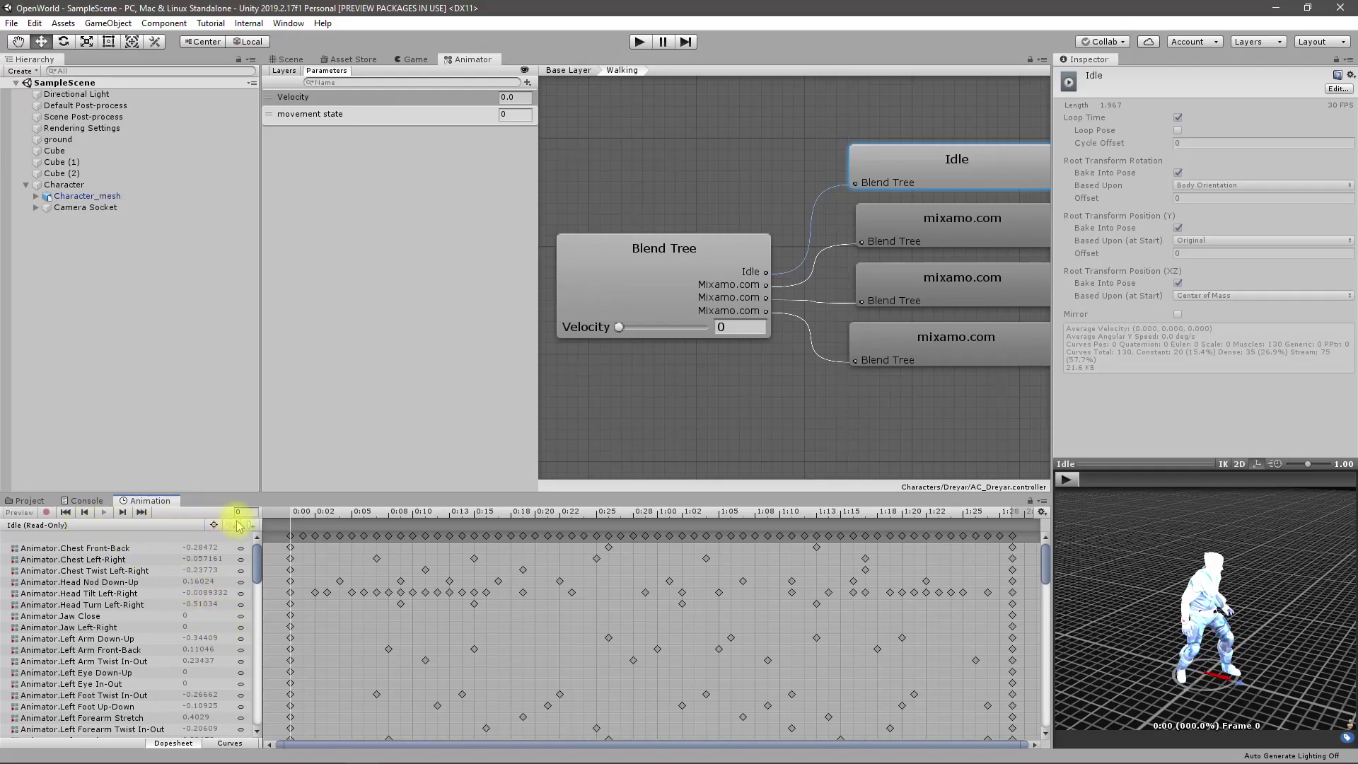
{"action": "left_click_drag", "start_coordinate": [304, 510], "coordinate": [513, 512]}
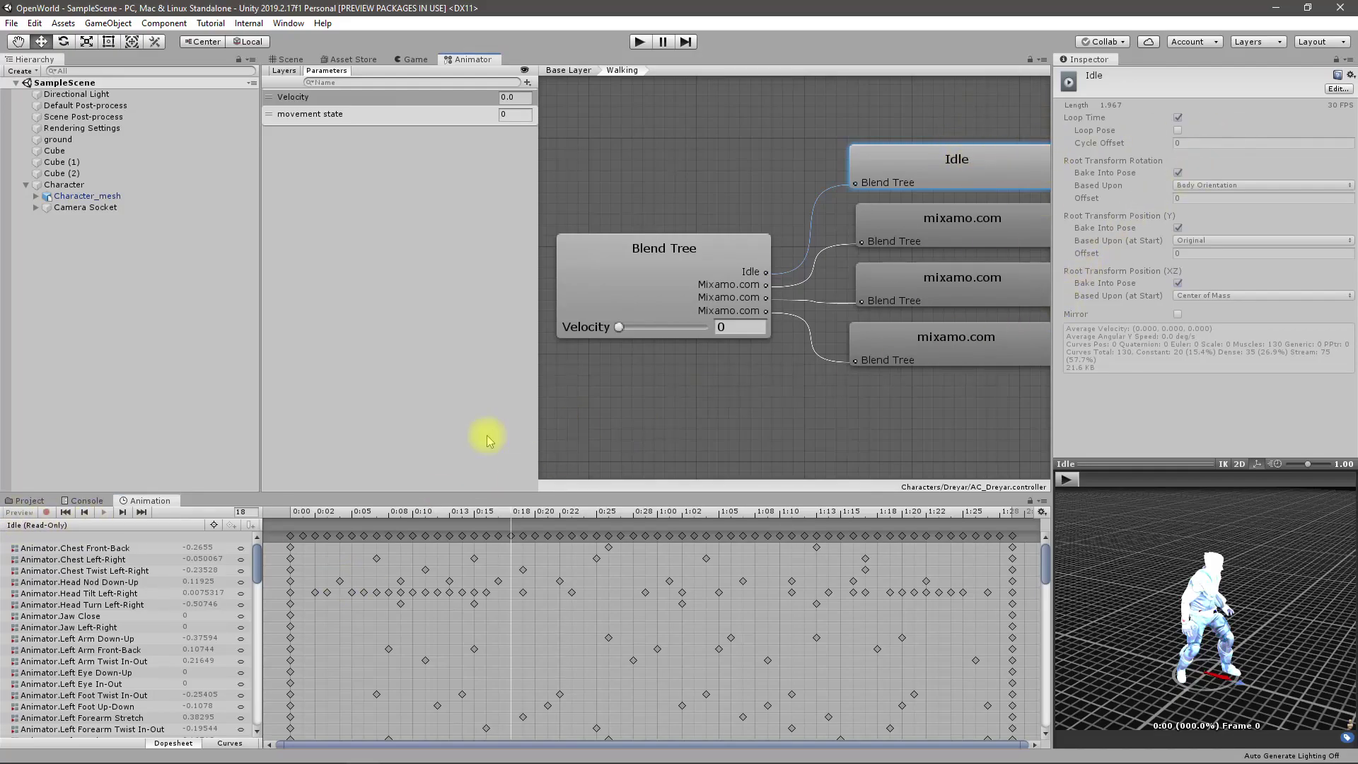
- Select the Blend Tree and locate the clips used by its first two motions
{"action": "left_click", "coordinate": [27, 501]}
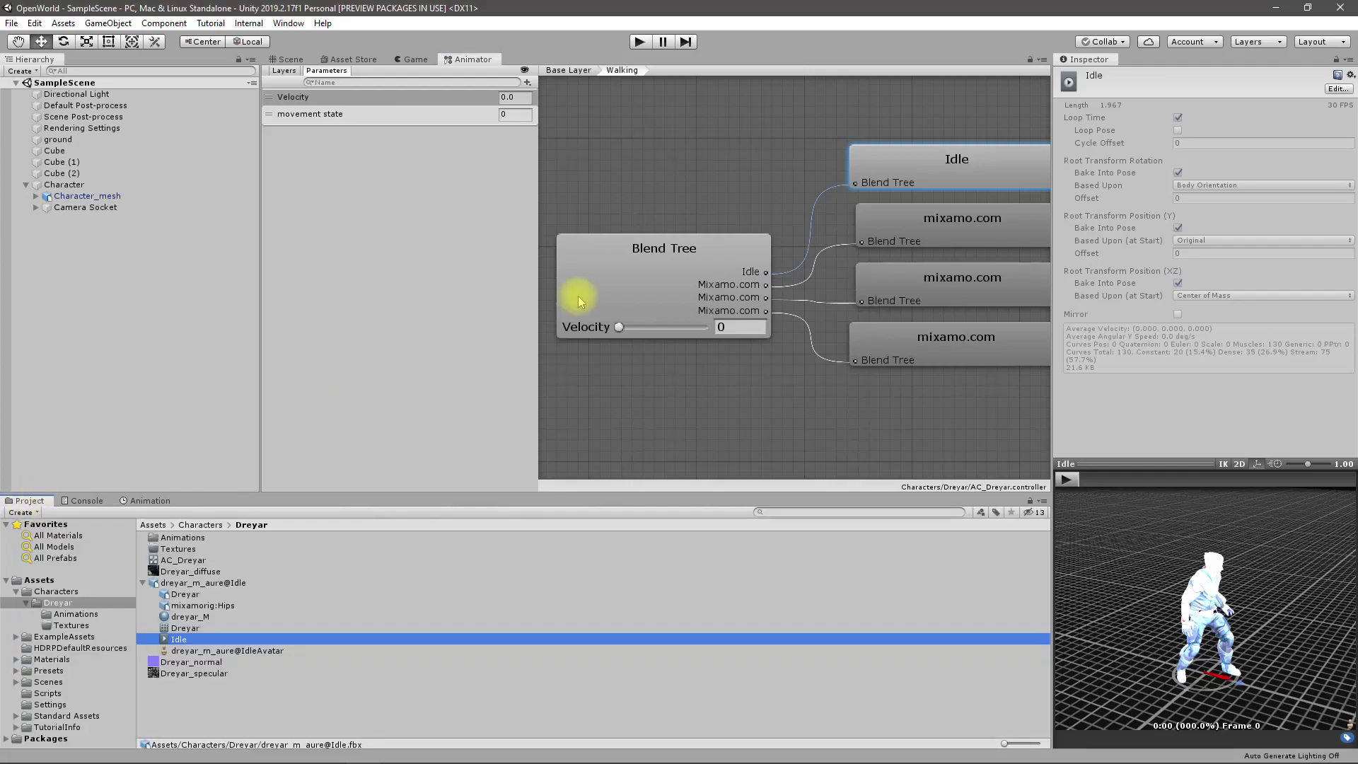
{"action": "left_click", "coordinate": [715, 270]}
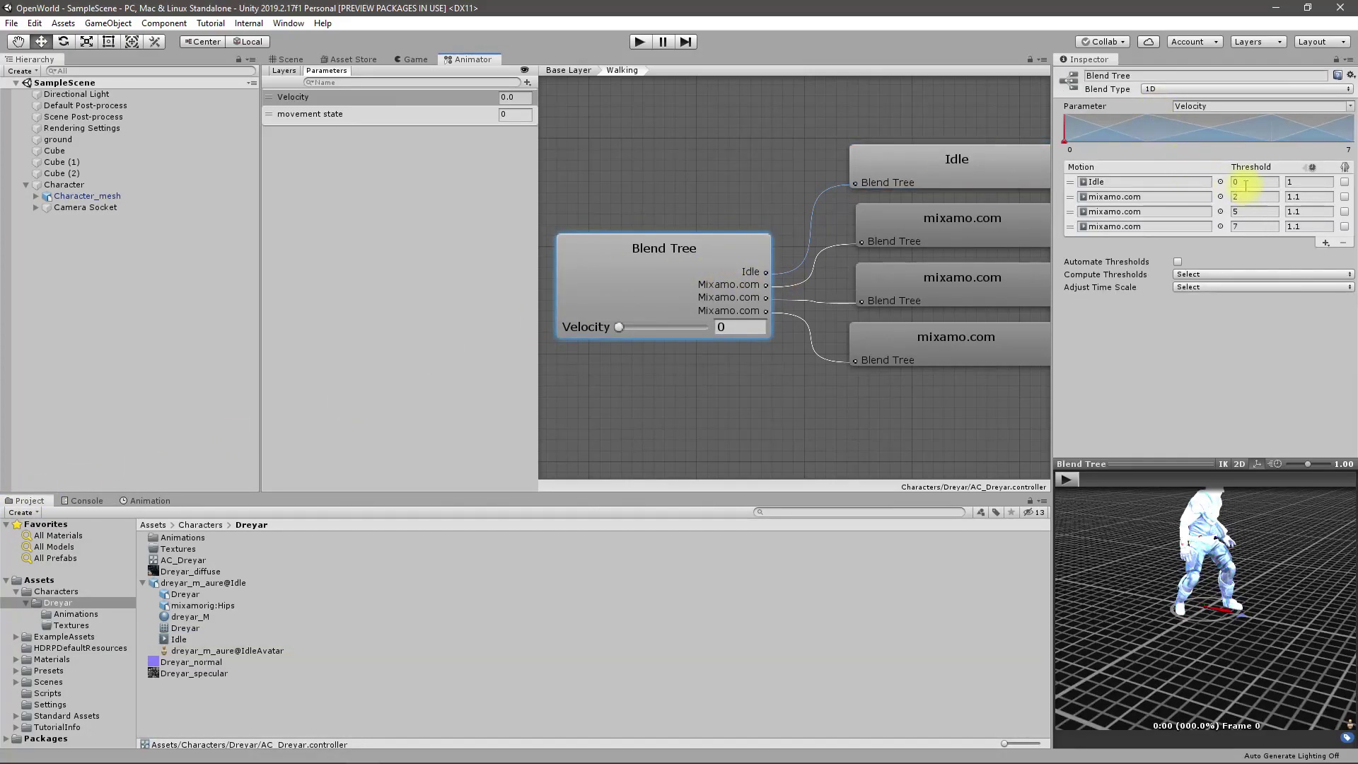
{"action": "left_click", "coordinate": [1142, 183]}
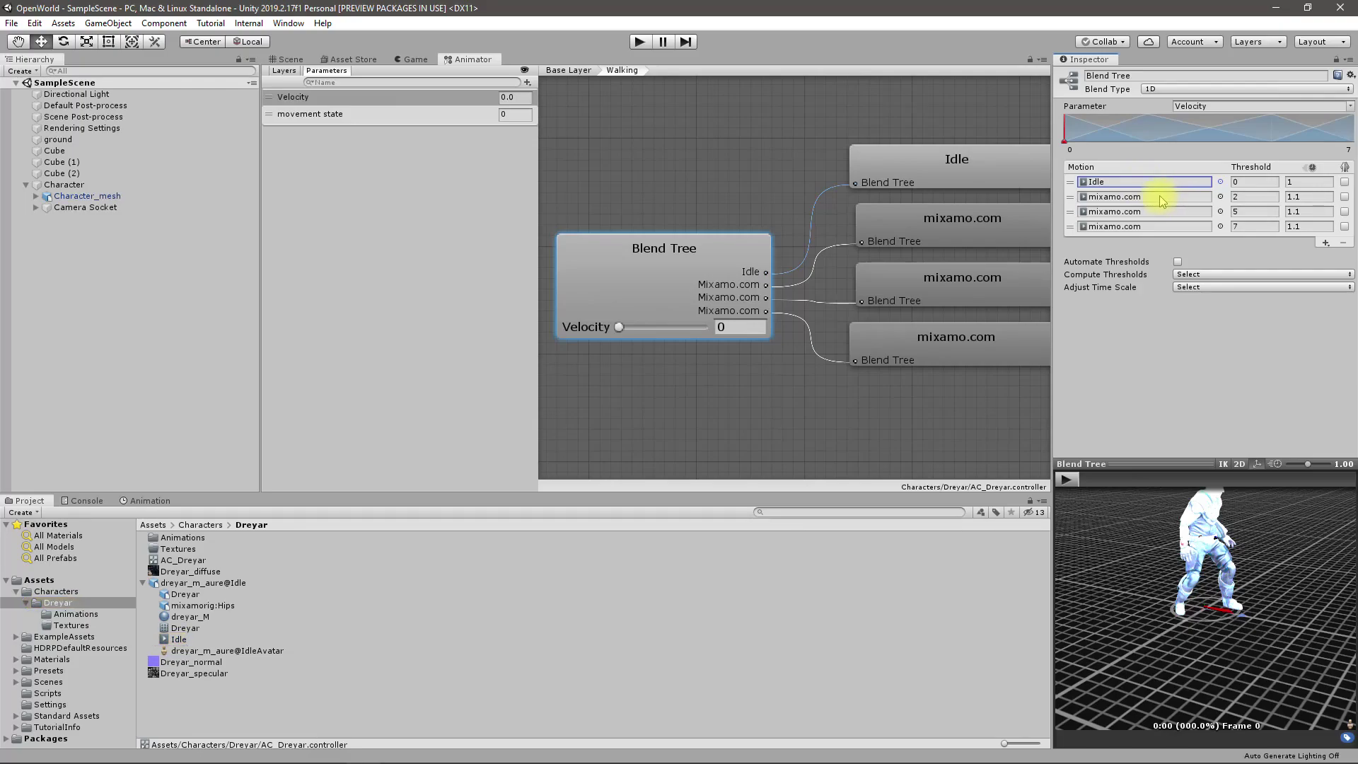
{"action": "left_click", "coordinate": [1161, 199]}
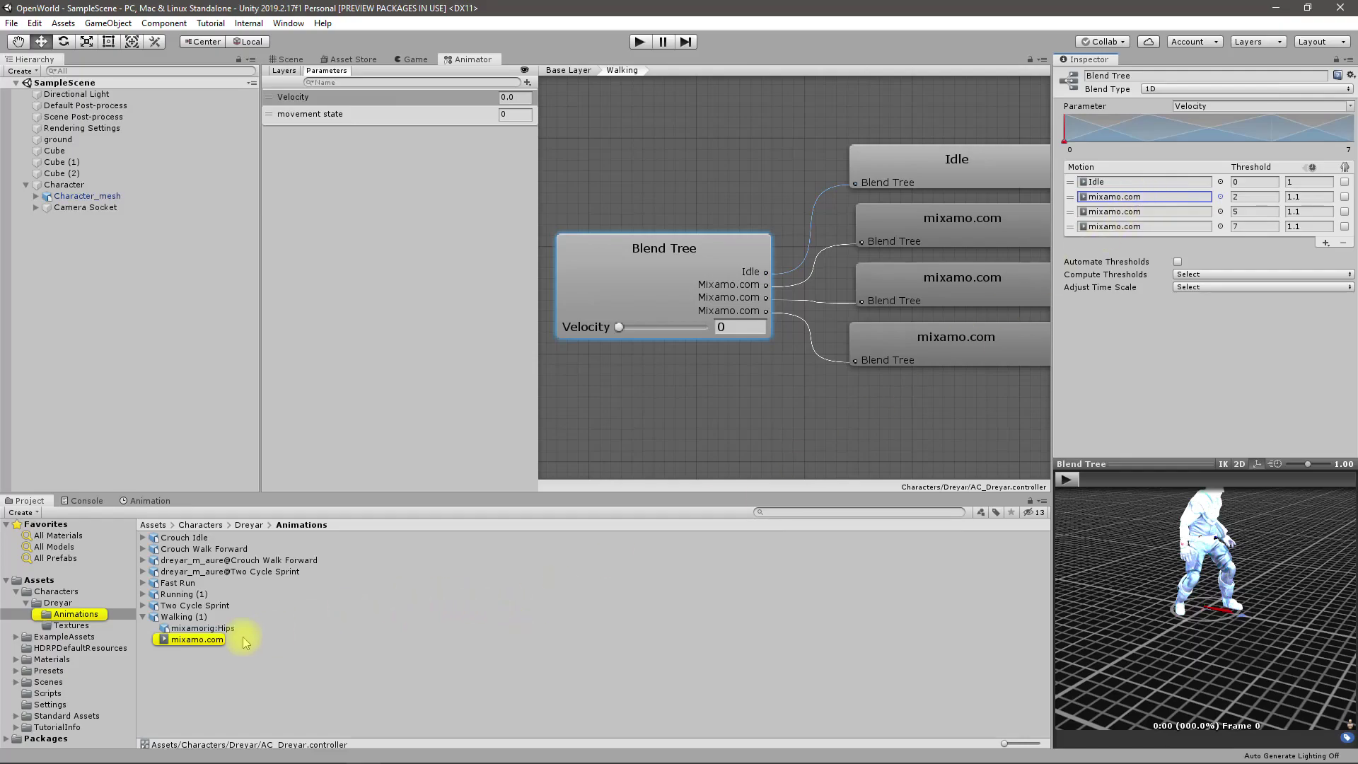
- Select mixamo.com under Walking (1) and view its read-only keyframes in the Animation window
{"action": "left_click", "coordinate": [204, 629]}
{"action": "left_click", "coordinate": [189, 639]}
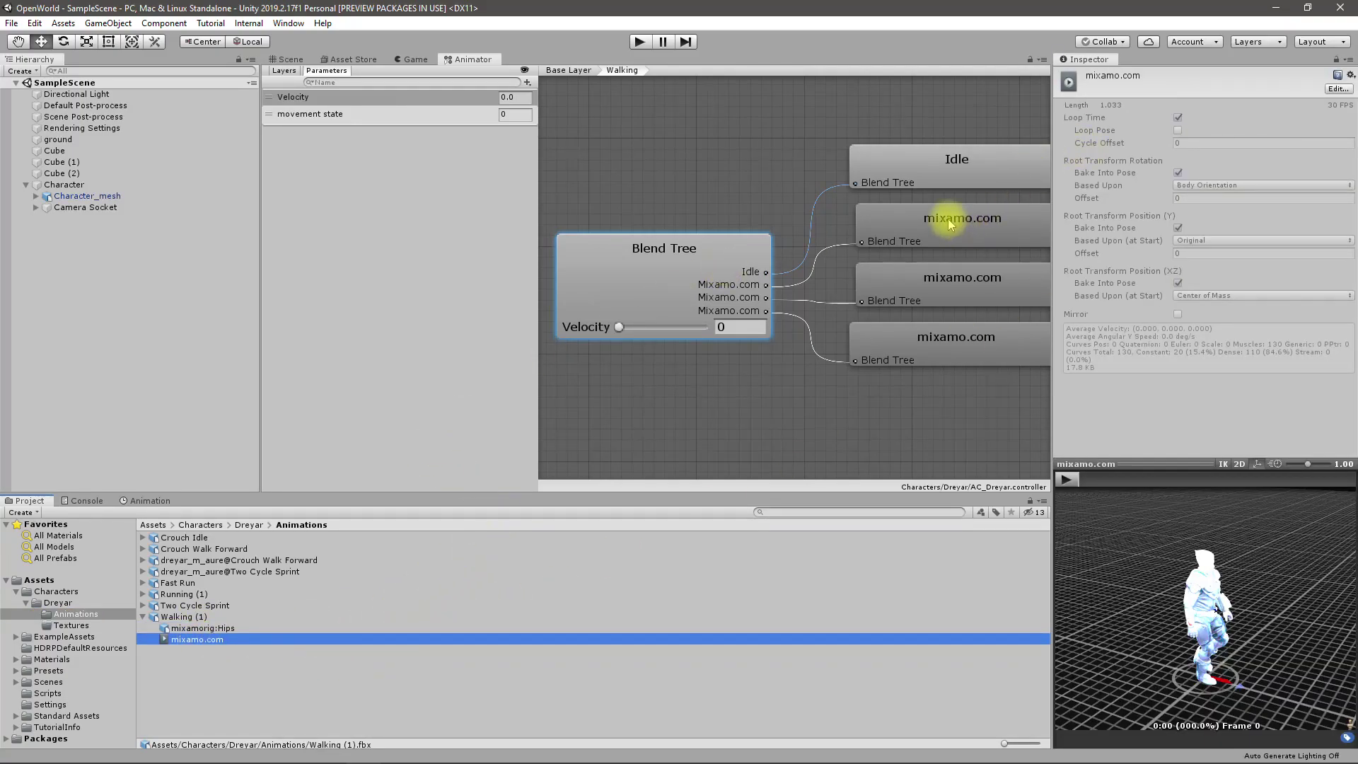
{"action": "left_click", "coordinate": [148, 501]}
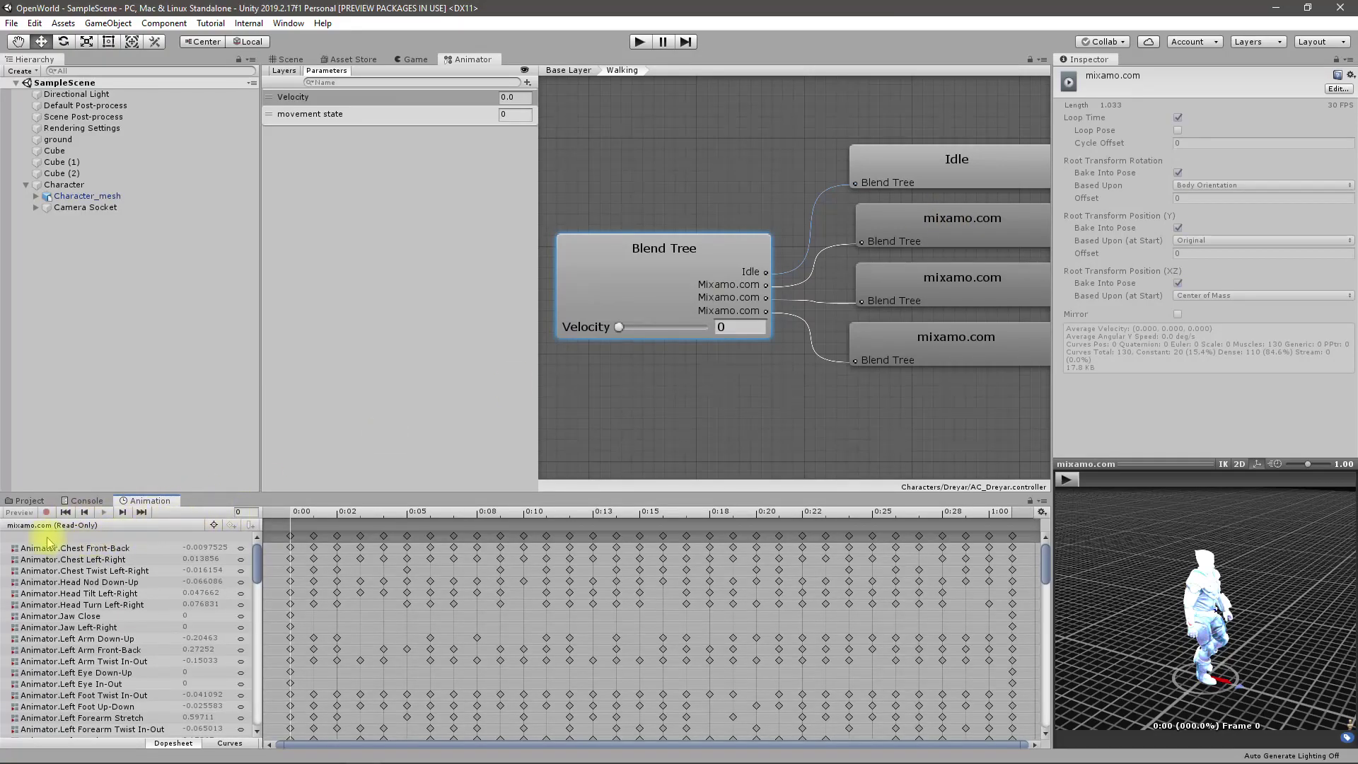
{"action": "scroll", "coordinate": [188, 552], "scroll_direction": "down", "scroll_amount": 20}
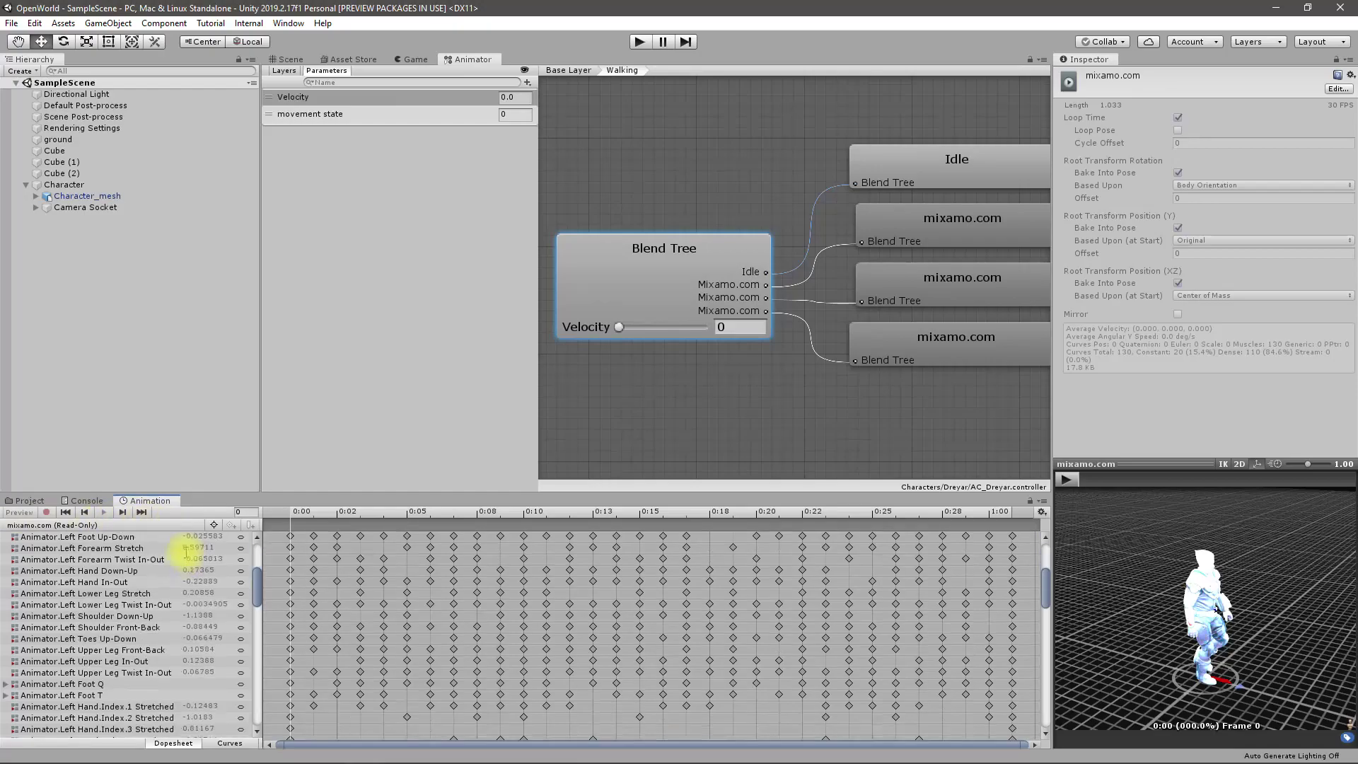
{"action": "scroll", "coordinate": [210, 646], "scroll_direction": "up", "scroll_amount": 20}
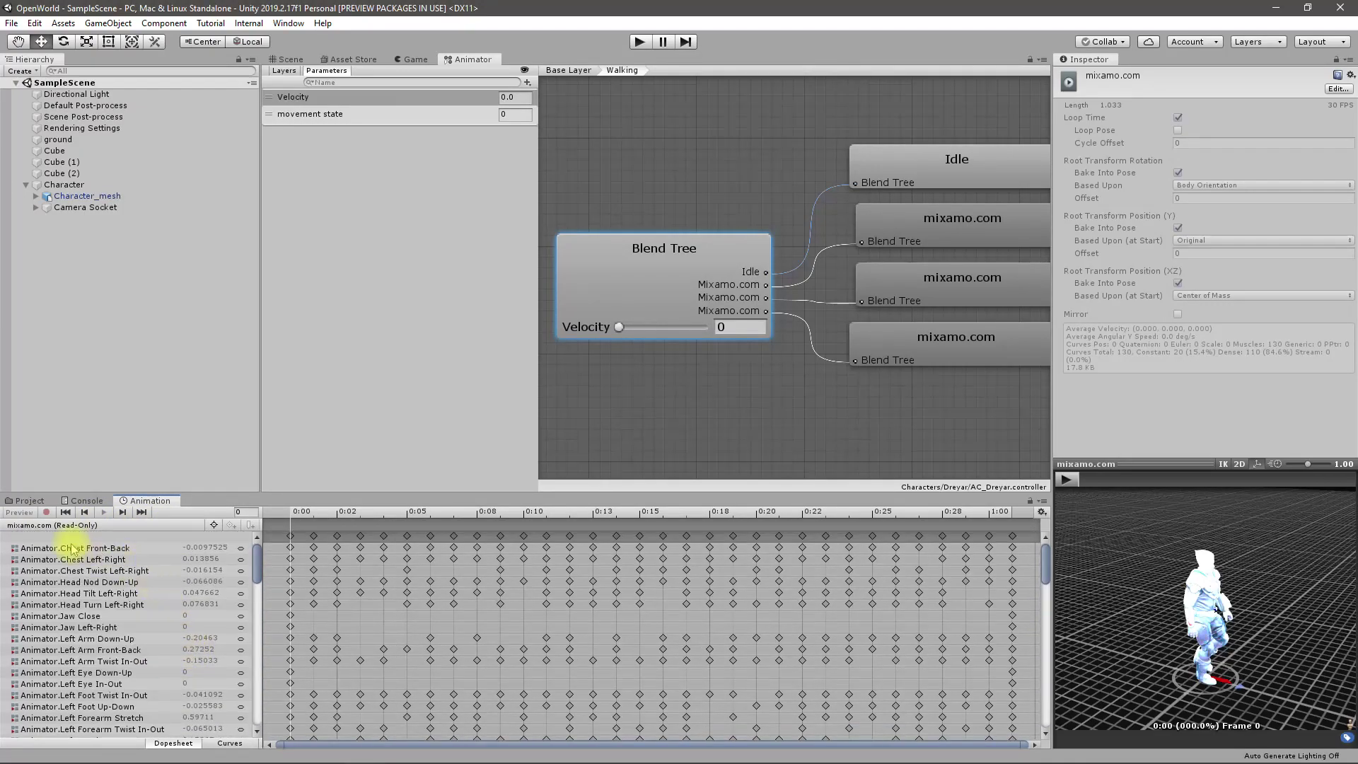
{"action": "left_click", "coordinate": [72, 548]}
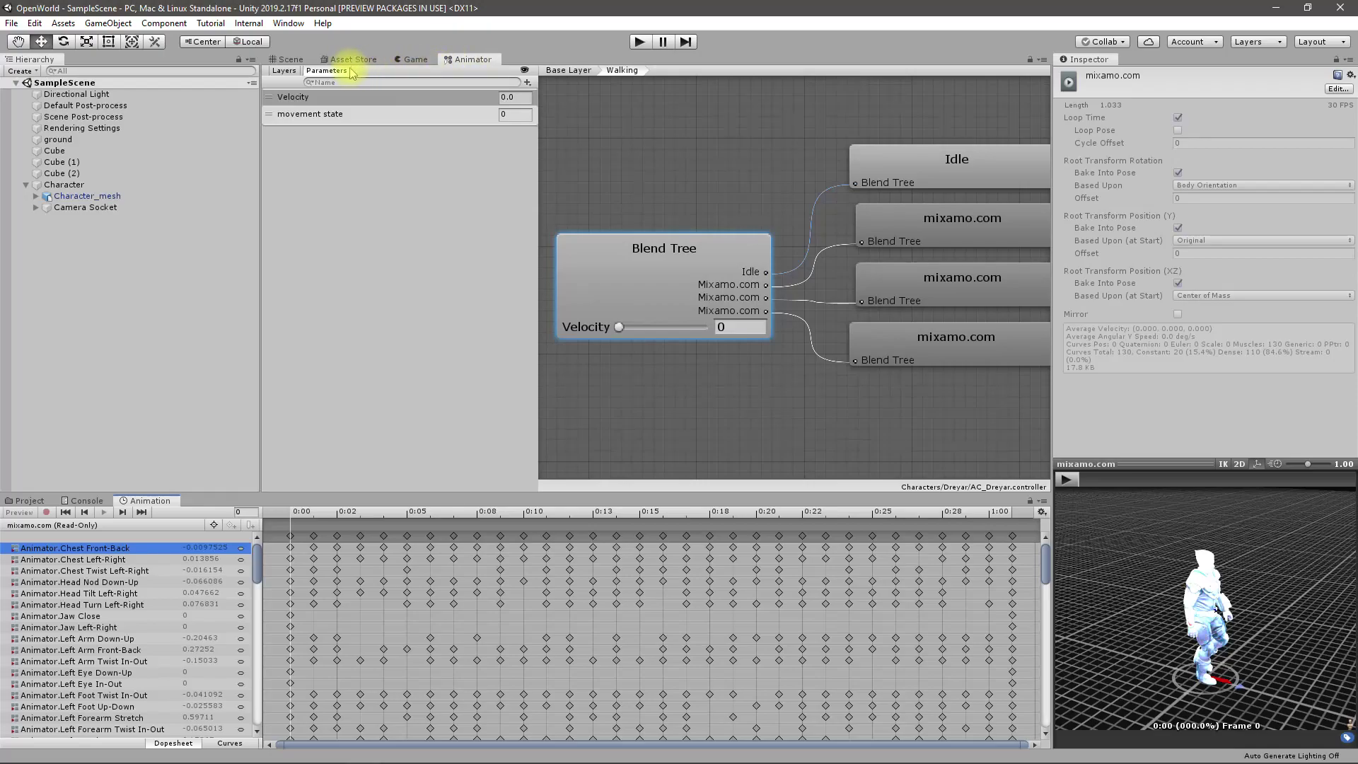
- Return to the project assets and select the mixamo.com clip under Walking (1)
{"action": "left_click", "coordinate": [30, 501]}
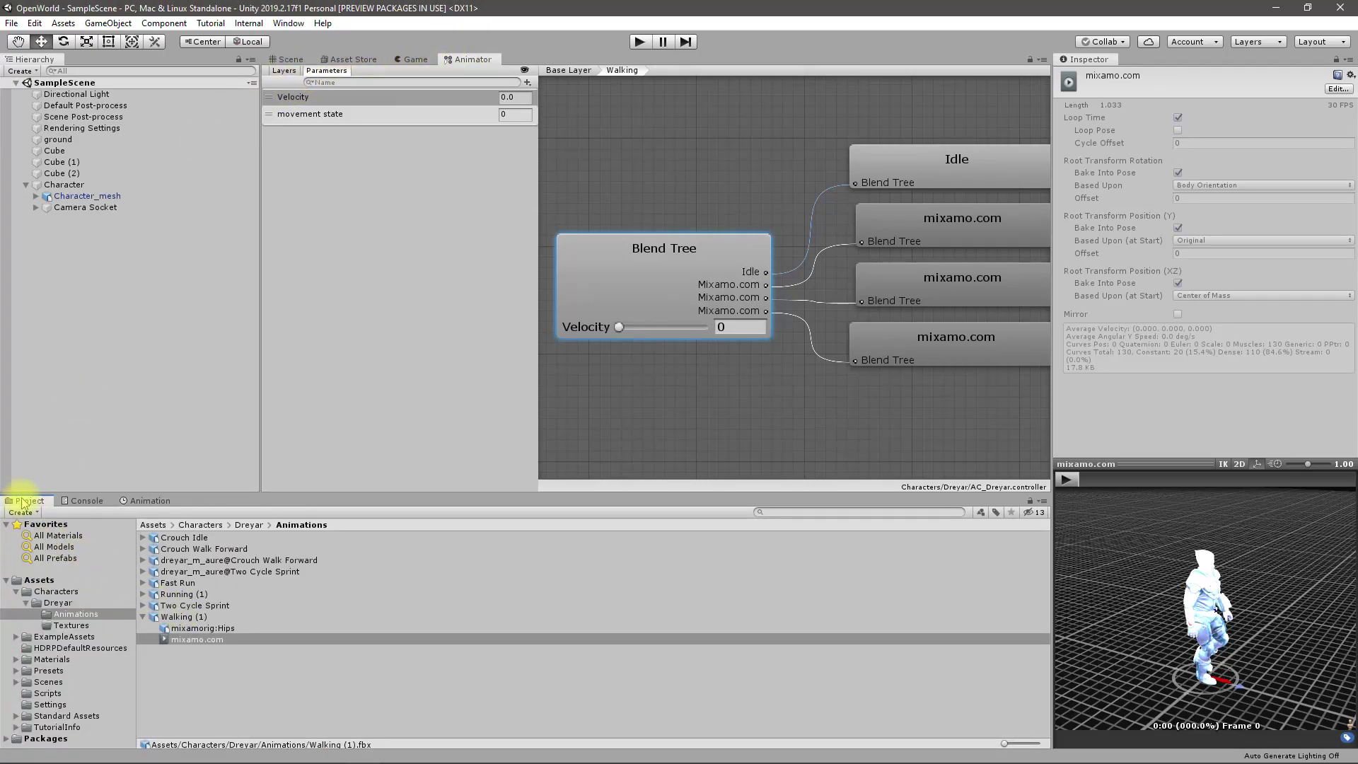
{"action": "right_click", "coordinate": [191, 640]}
{"action": "key", "text": "Escape"}
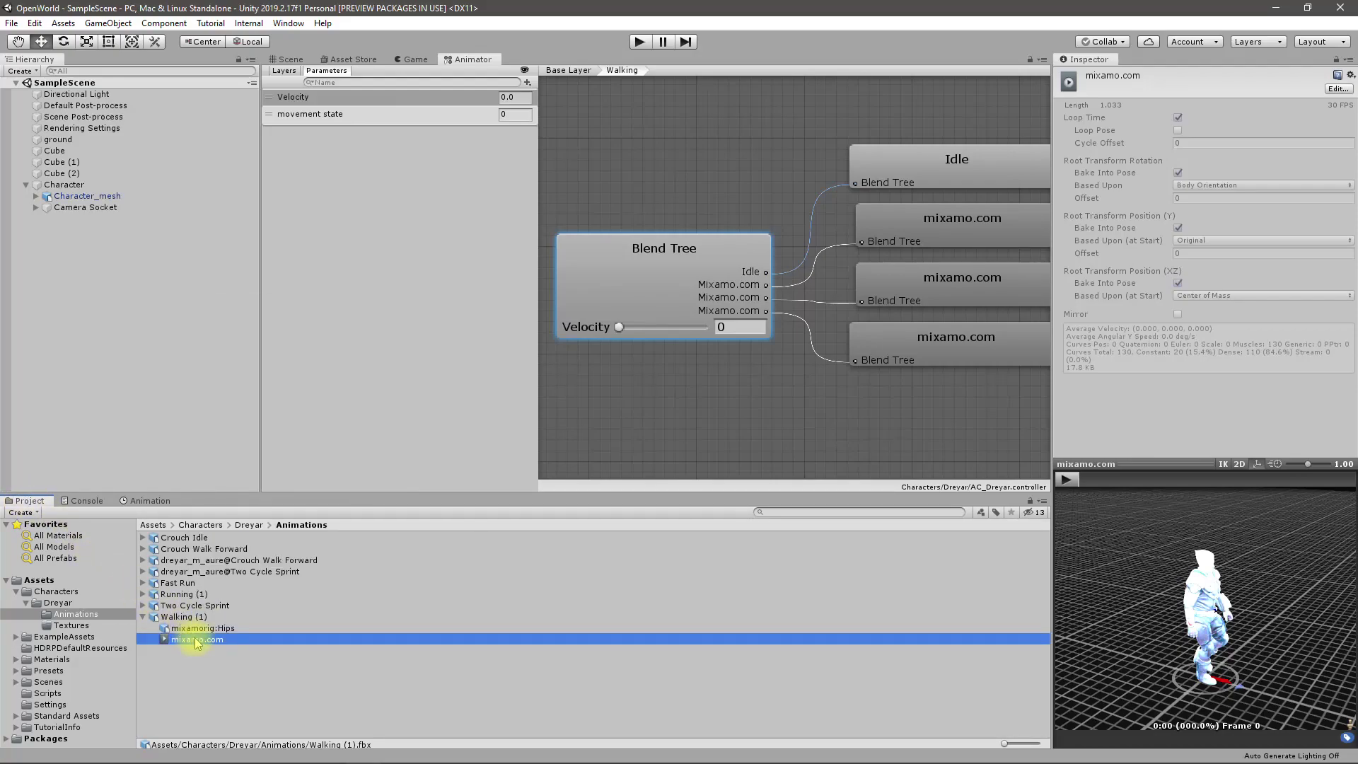
{"action": "right_click", "coordinate": [196, 639]}
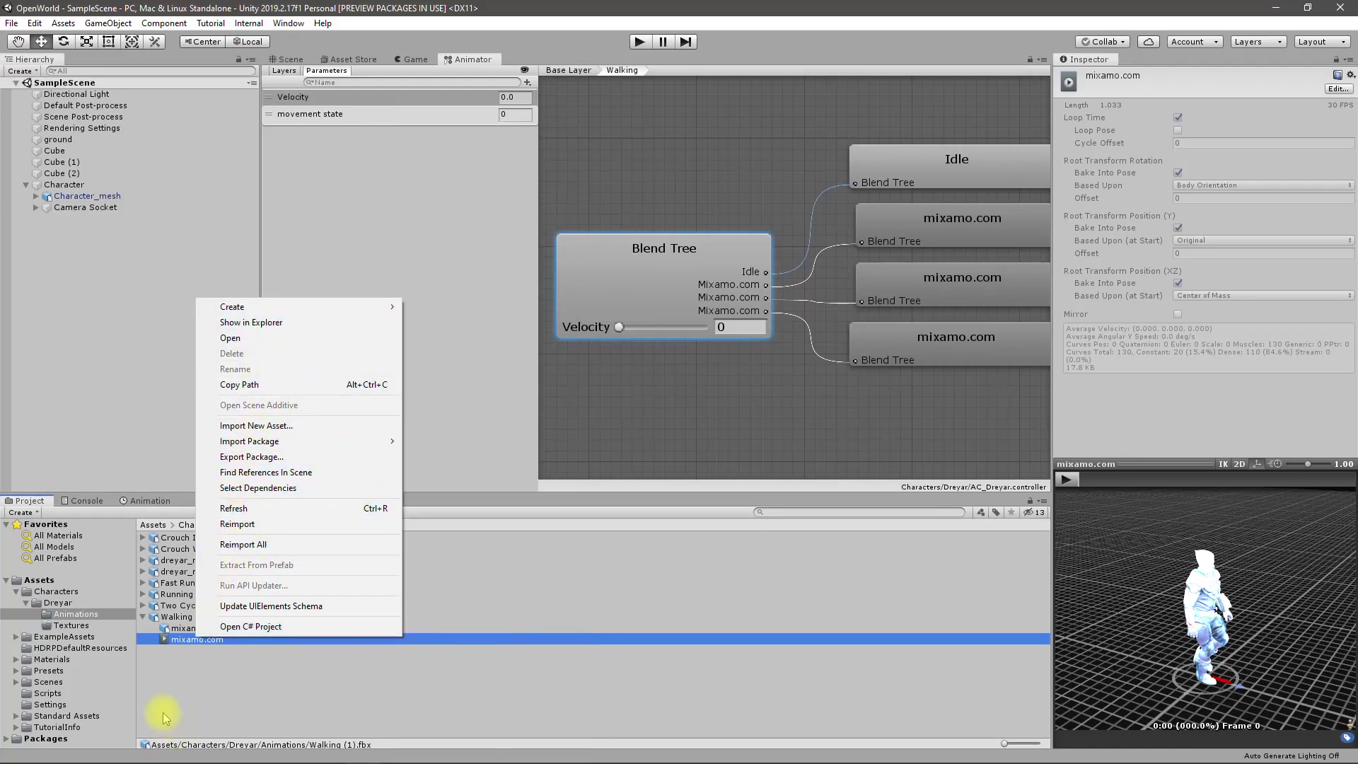
{"action": "left_click", "coordinate": [181, 640]}
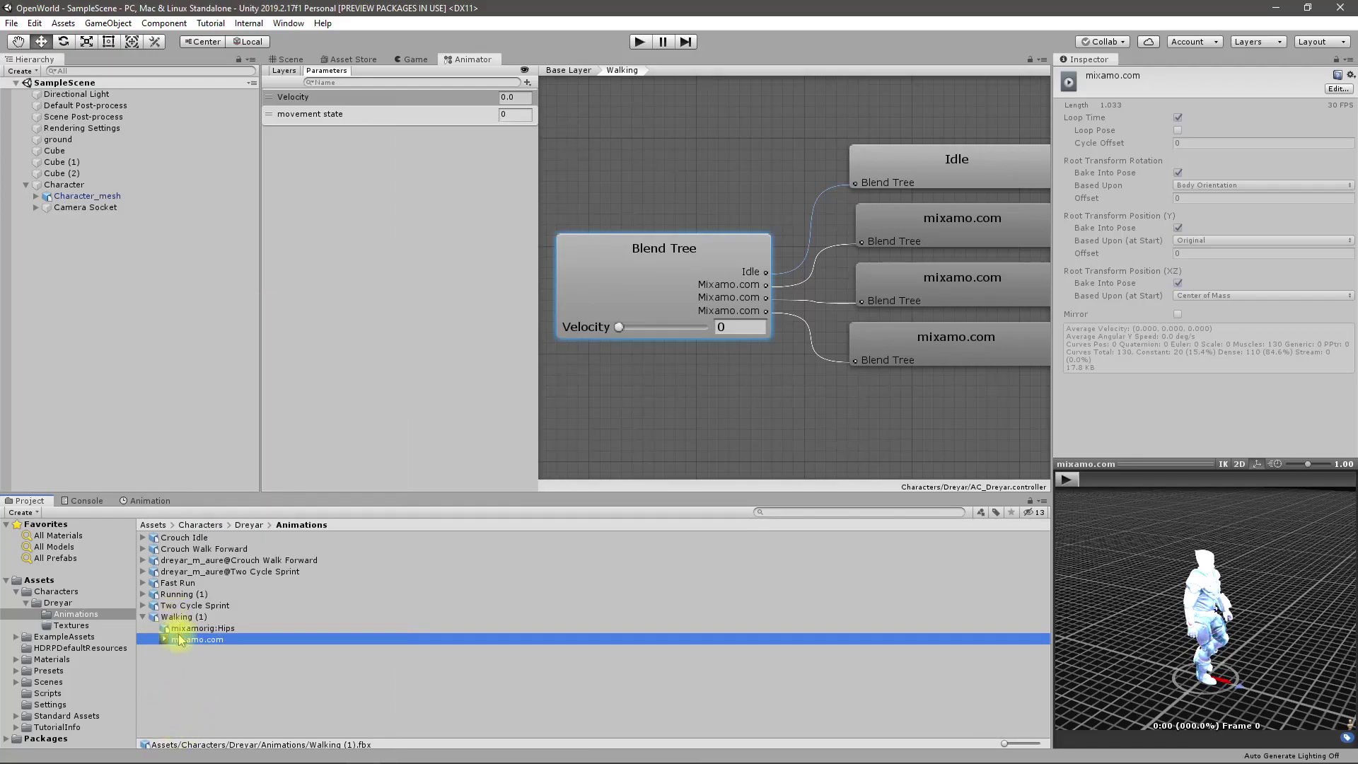
{"action": "left_click", "coordinate": [185, 619]}
{"action": "left_click", "coordinate": [188, 639]}
- Duplicate the clip, rename the copy to Walking, and preview it
{"action": "key", "text": "ctrl+d"}
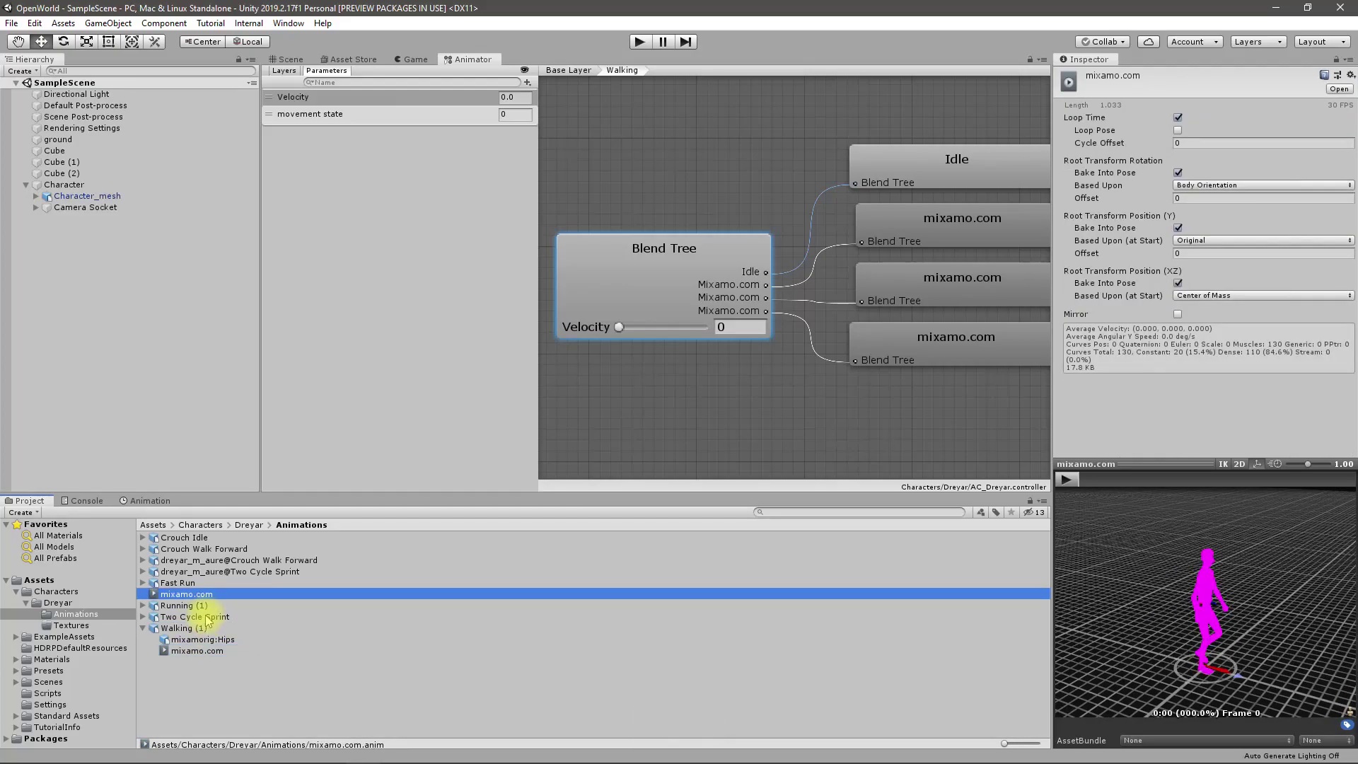
{"action": "key", "text": "F2"}
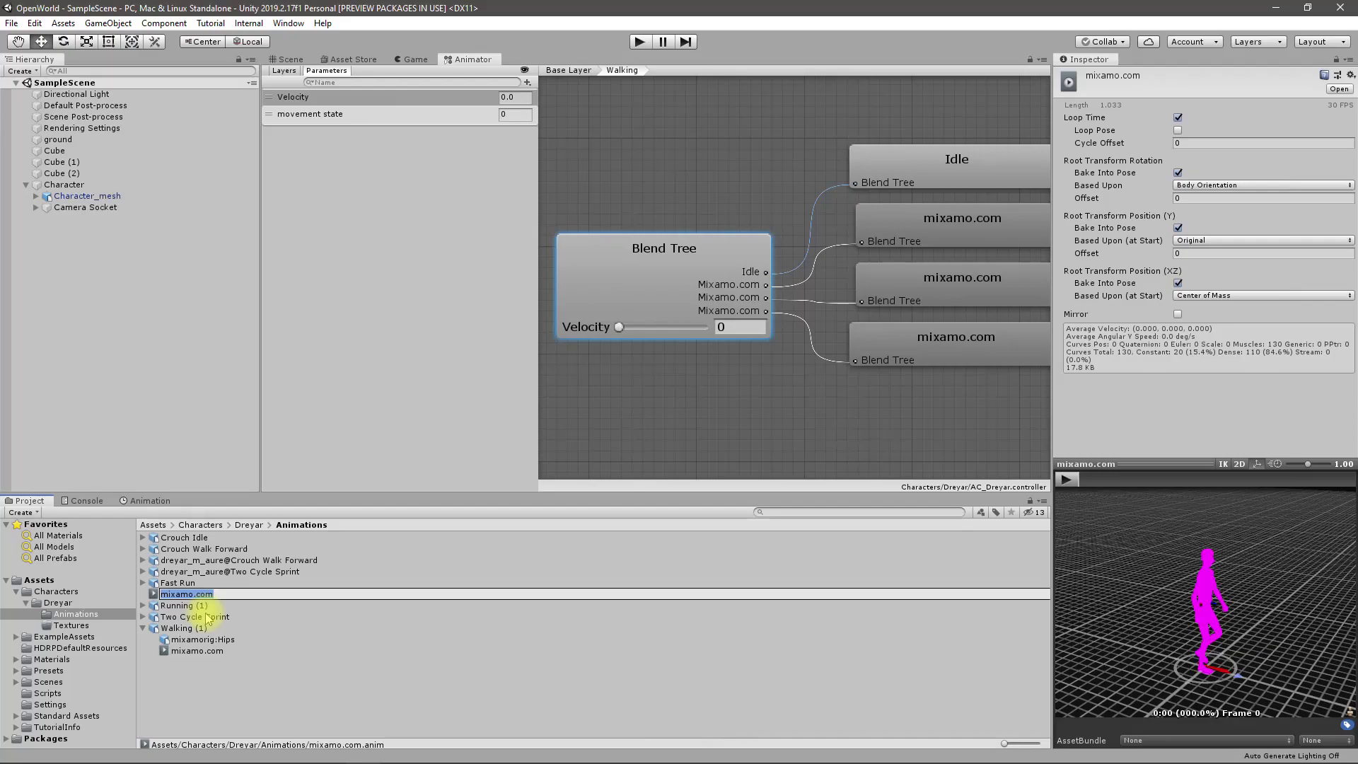
{"action": "type", "text": "Walking"}
{"action": "key", "text": "Return"}
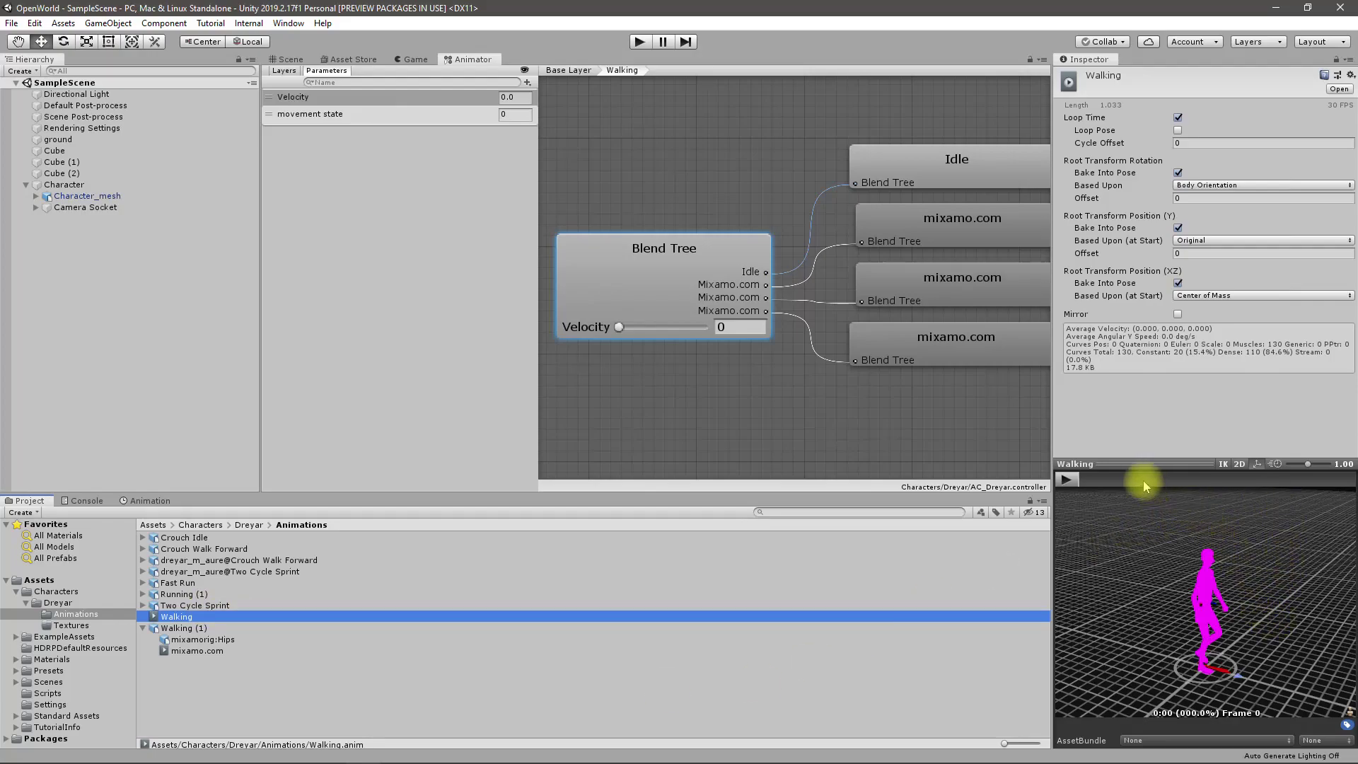
{"action": "left_click_drag", "start_coordinate": [1108, 479], "coordinate": [1192, 479]}
{"action": "left_click", "coordinate": [610, 287]}
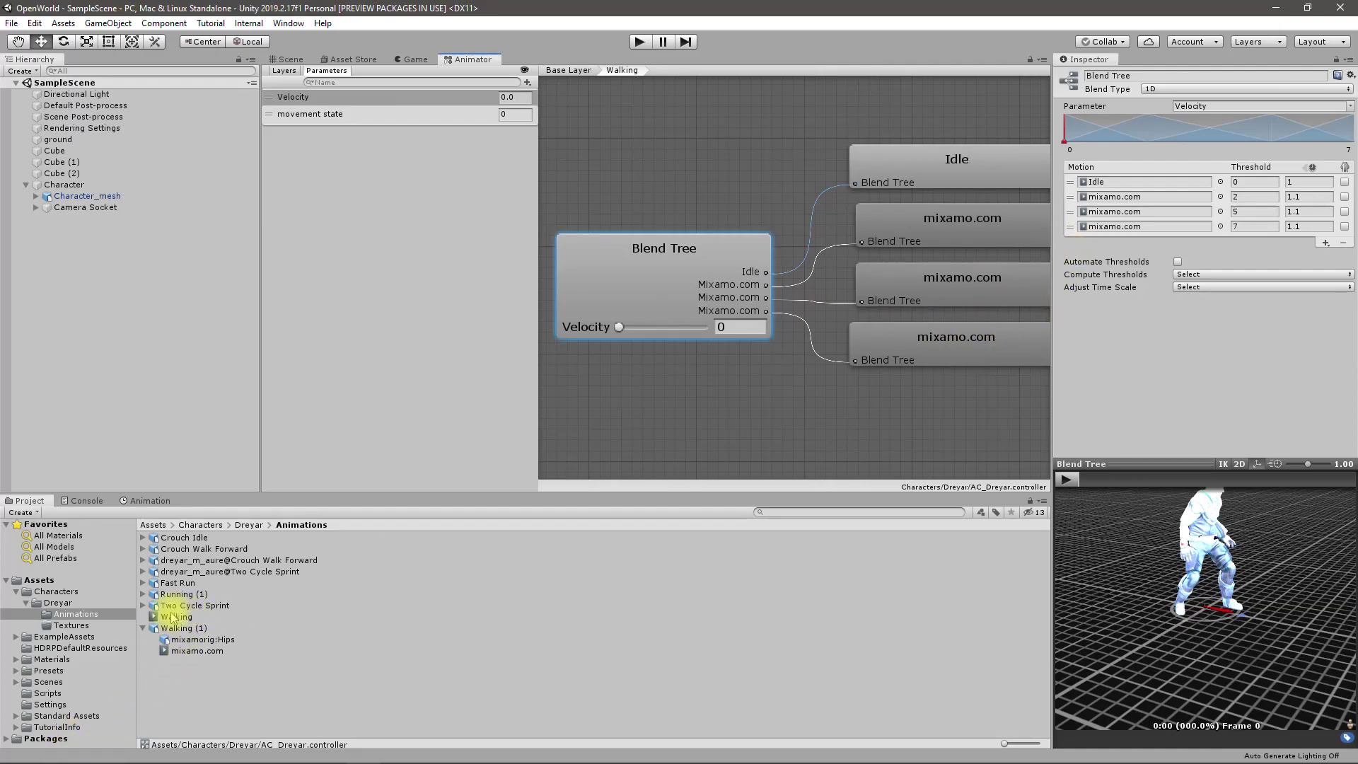
- Assign the Walking clip to the second motion and preview blending at Velocity 1.28
{"action": "left_click_drag", "start_coordinate": [173, 618], "coordinate": [1105, 202]}
{"action": "mouse_move", "coordinate": [621, 329]}
{"action": "left_mouse_down"}
{"action": "mouse_move", "coordinate": [679, 315]}
{"action": "mouse_move", "coordinate": [635, 324]}
{"action": "left_mouse_up"}
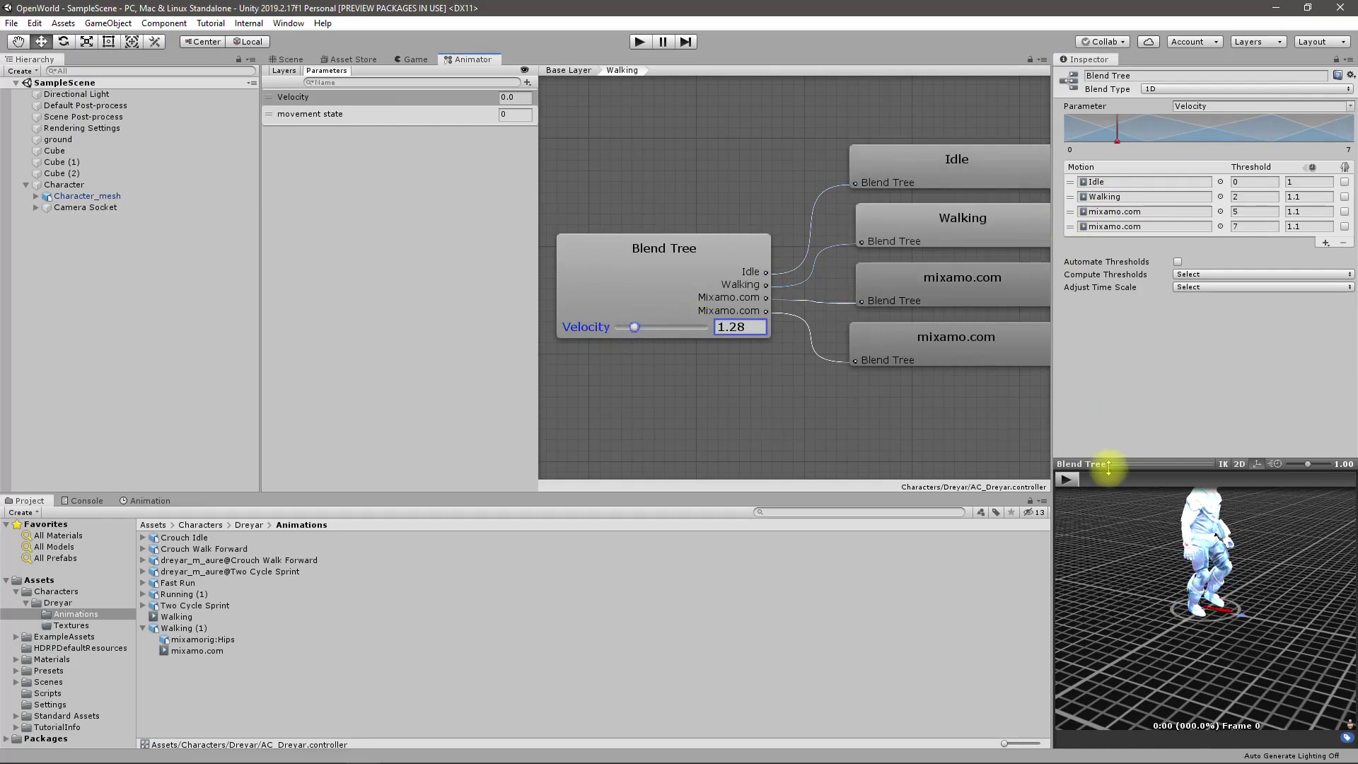
{"action": "left_click", "coordinate": [1068, 479]}
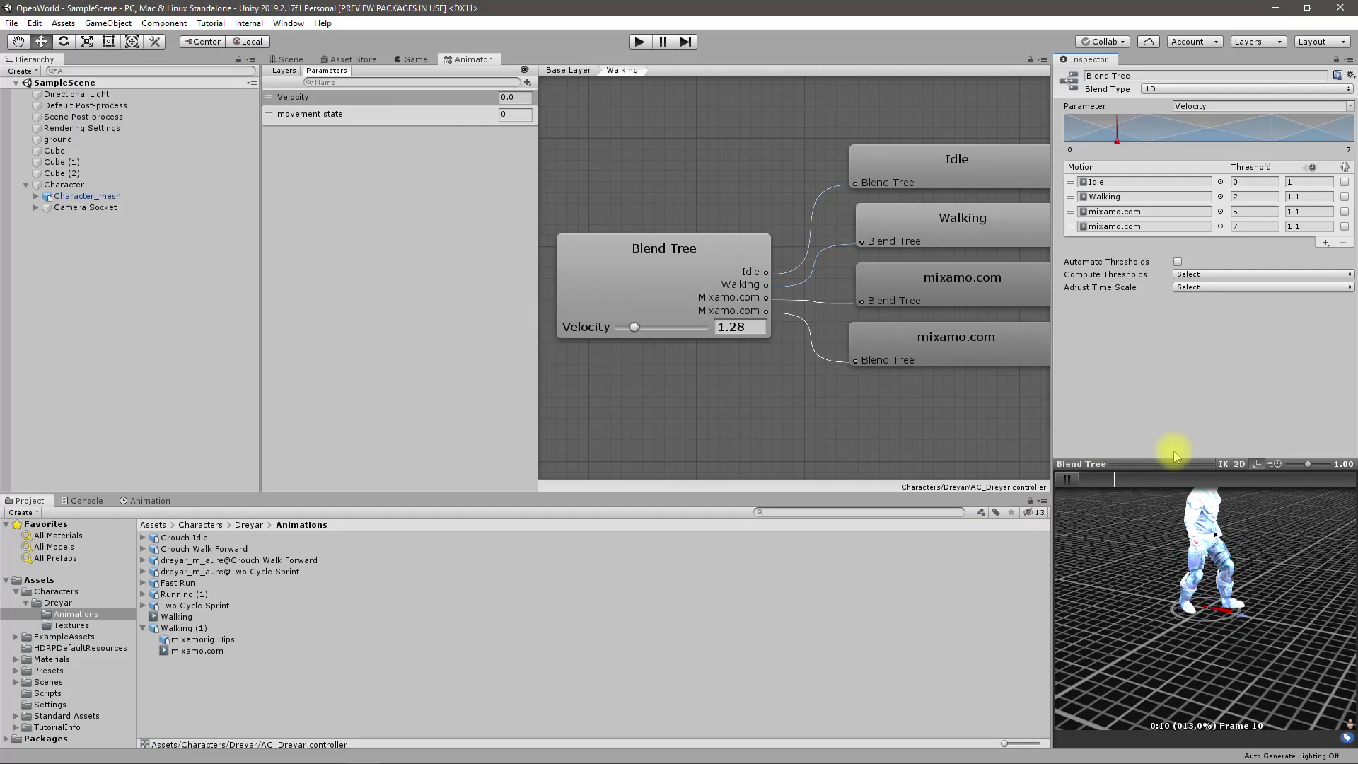
- Check Walking (1)'s import settings, collapse it, and reselect the Blend Tree
{"action": "left_click", "coordinate": [149, 631]}
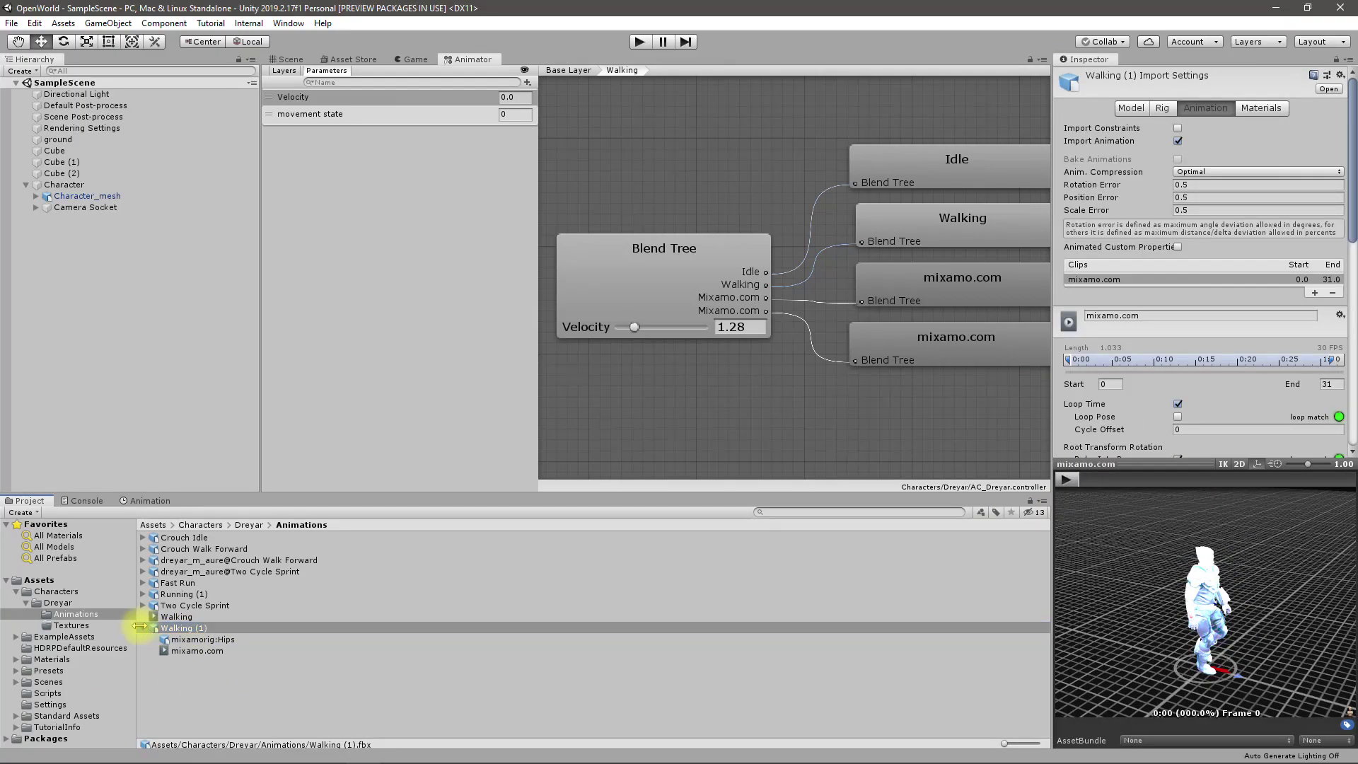
{"action": "left_click", "coordinate": [145, 629]}
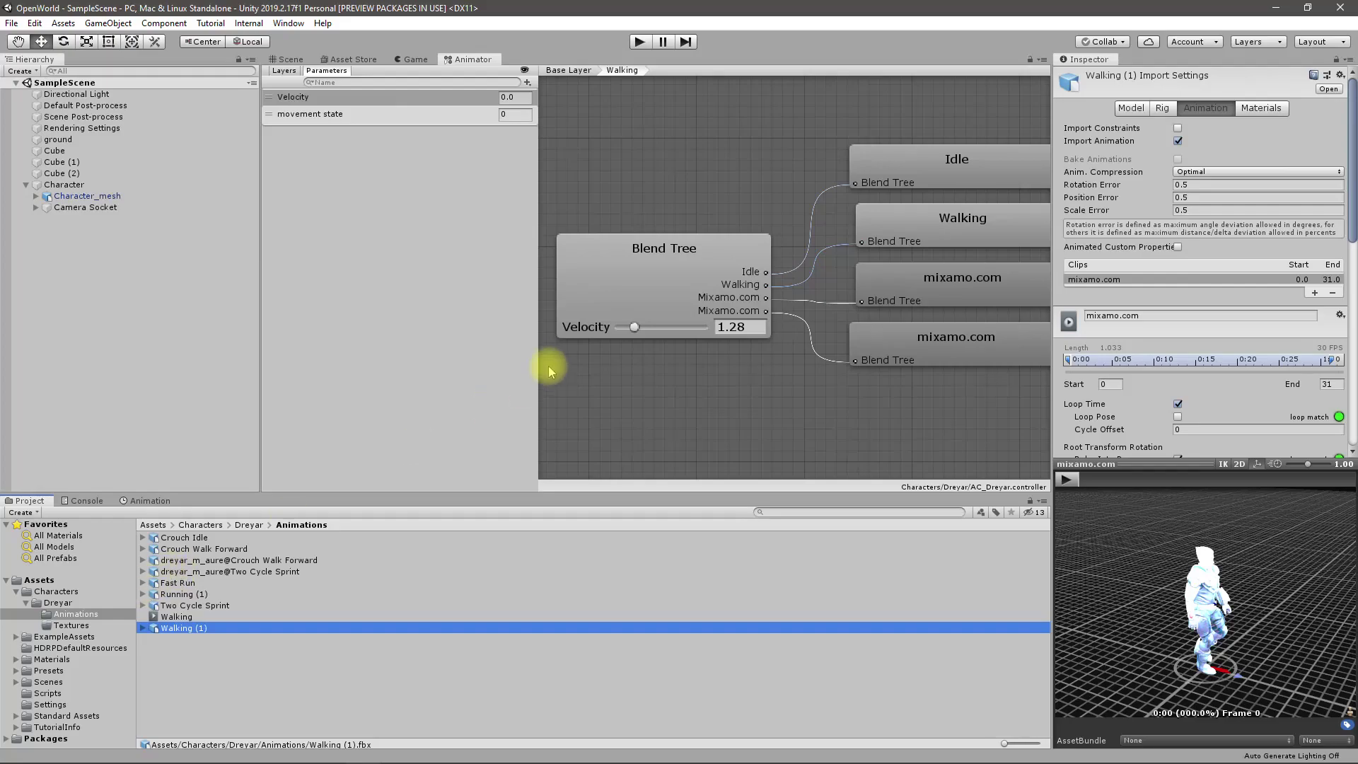
{"action": "left_click", "coordinate": [656, 248]}
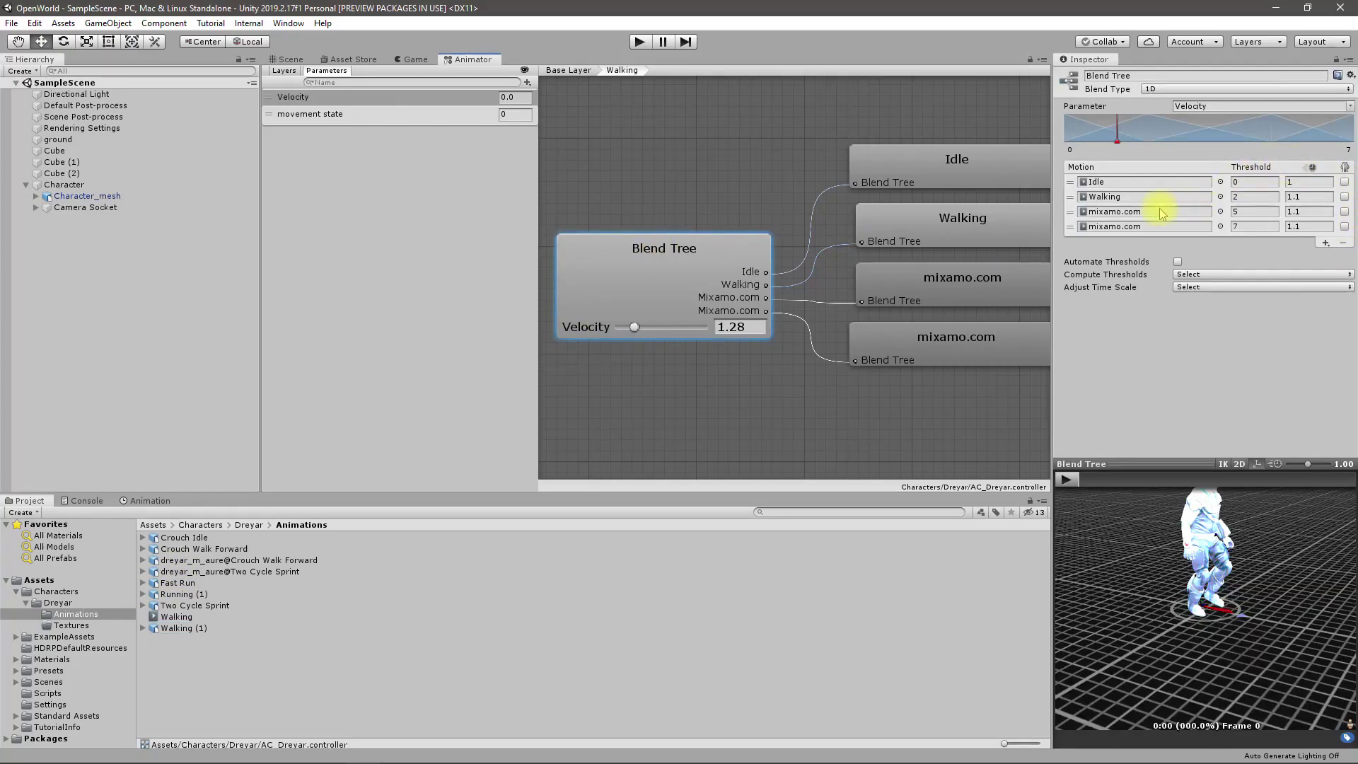
- Locate the third motion's clip and inspect the mixamo.com clip under Running (1)
{"action": "left_click", "coordinate": [1106, 211]}
{"action": "left_click", "coordinate": [179, 618]}
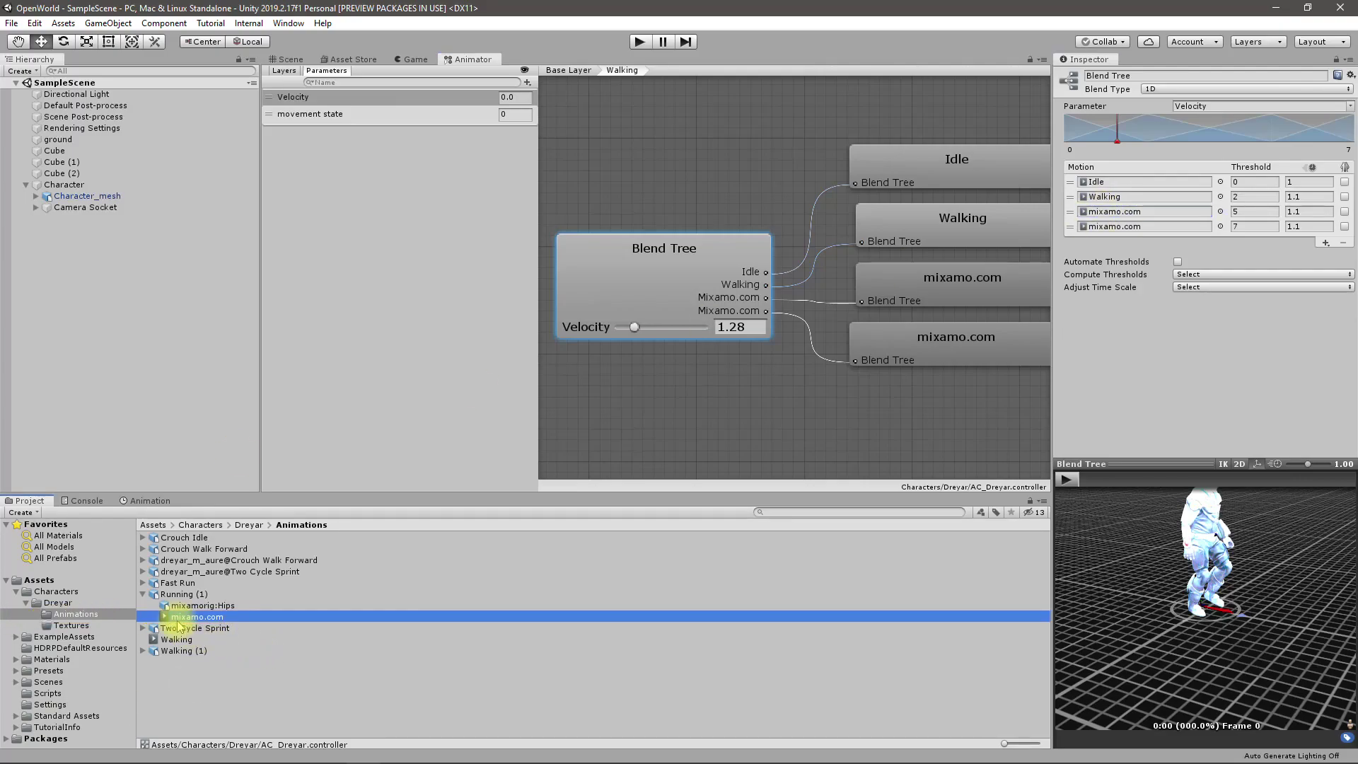
{"action": "key", "text": "ctrl+w"}
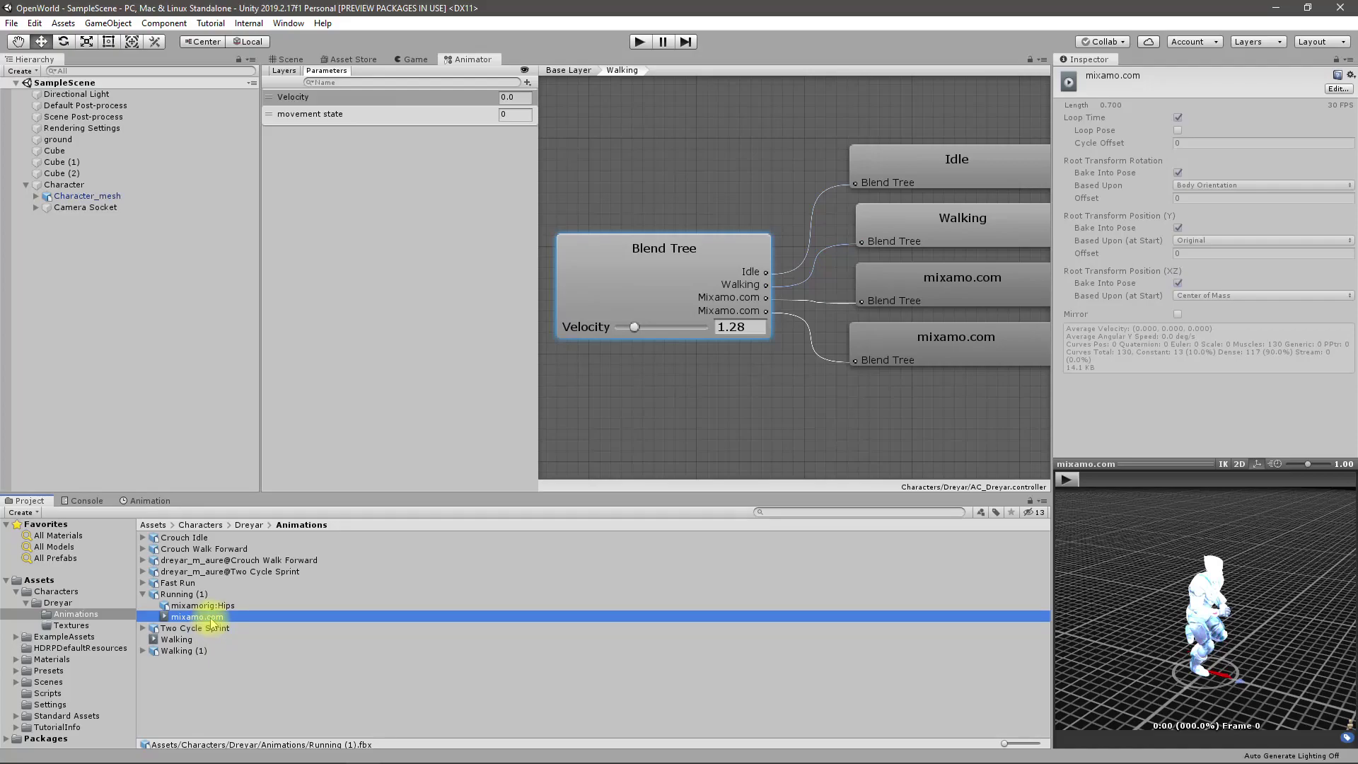
{"action": "left_click", "coordinate": [185, 548]}
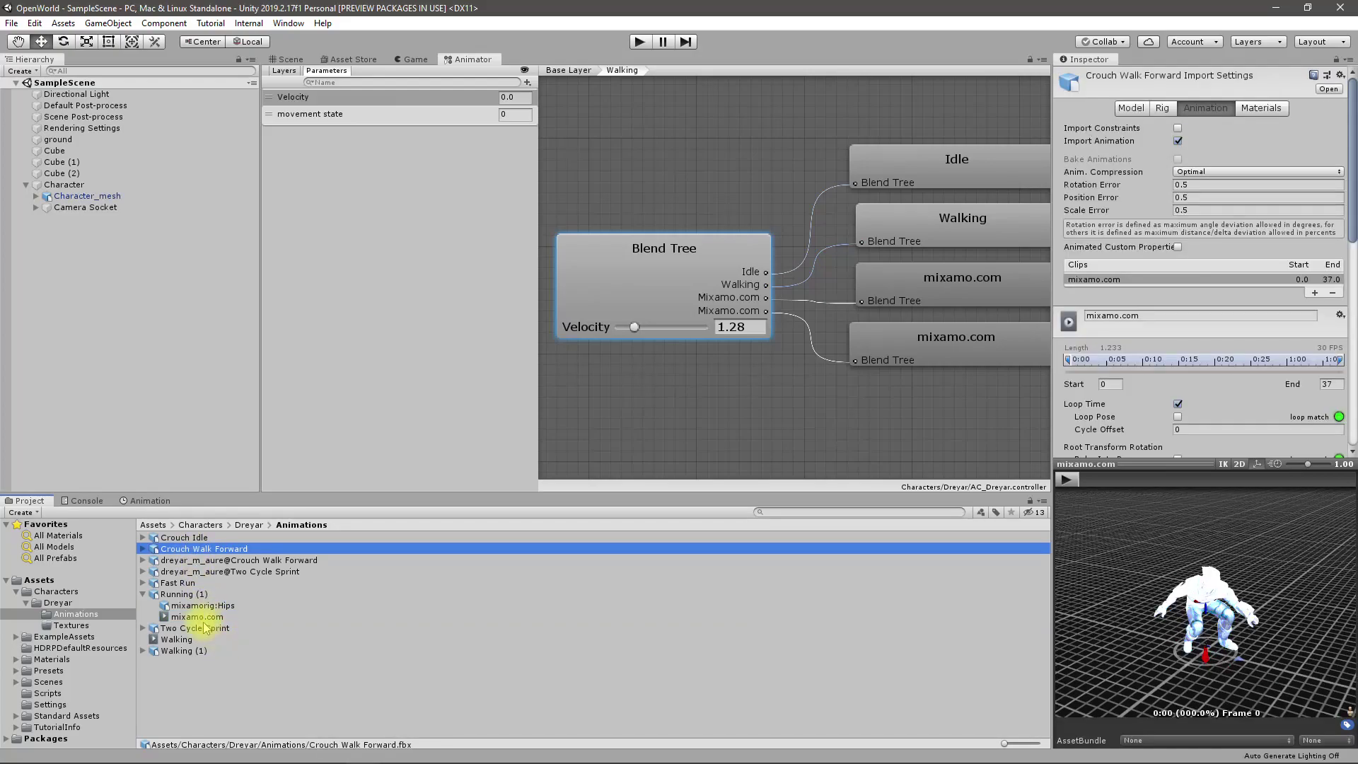
{"action": "left_click", "coordinate": [200, 618]}
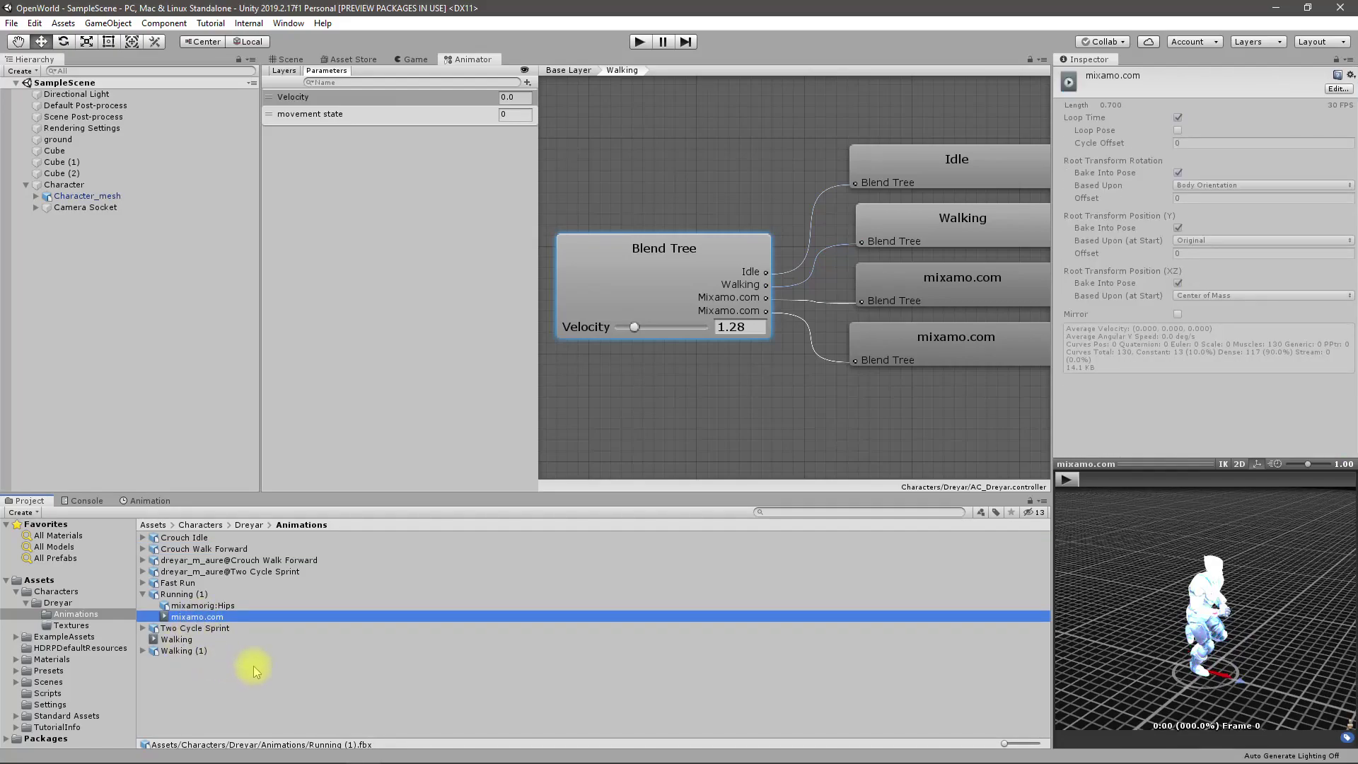
{"action": "key", "text": "ctrl+w"}
- Duplicate the Running (1) mixamo.com clip and rename the copy to Run
{"action": "left_click", "coordinate": [184, 596]}
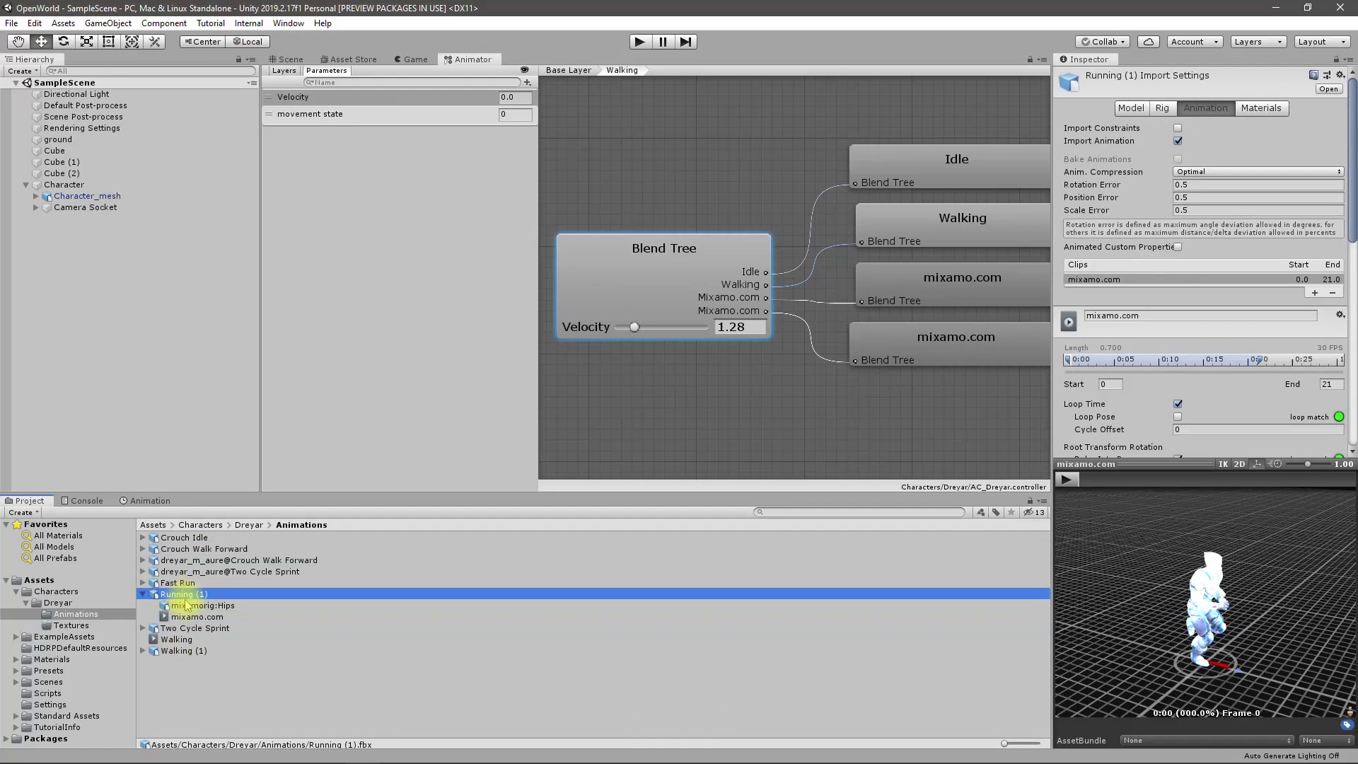
{"action": "left_click", "coordinate": [192, 618]}
{"action": "key", "text": "ctrl+d"}
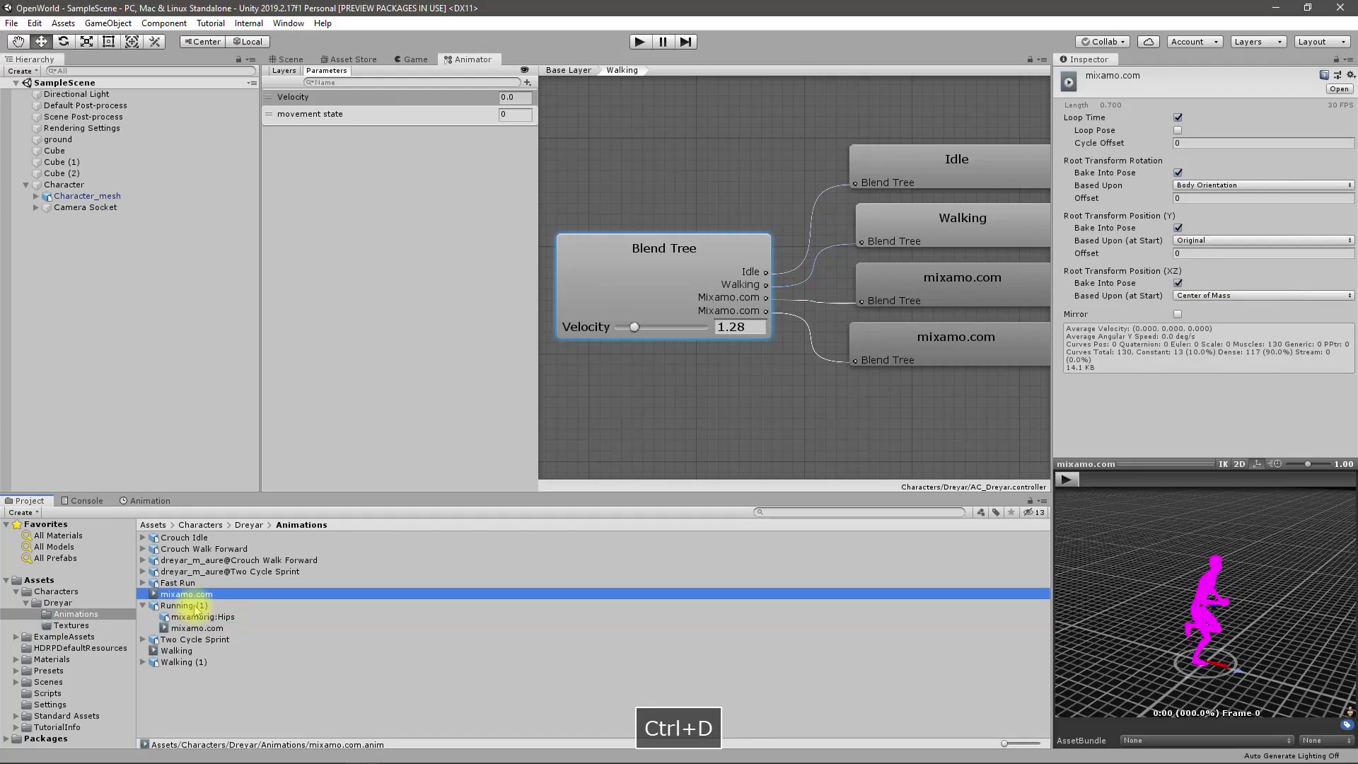
{"action": "key", "text": "F2"}
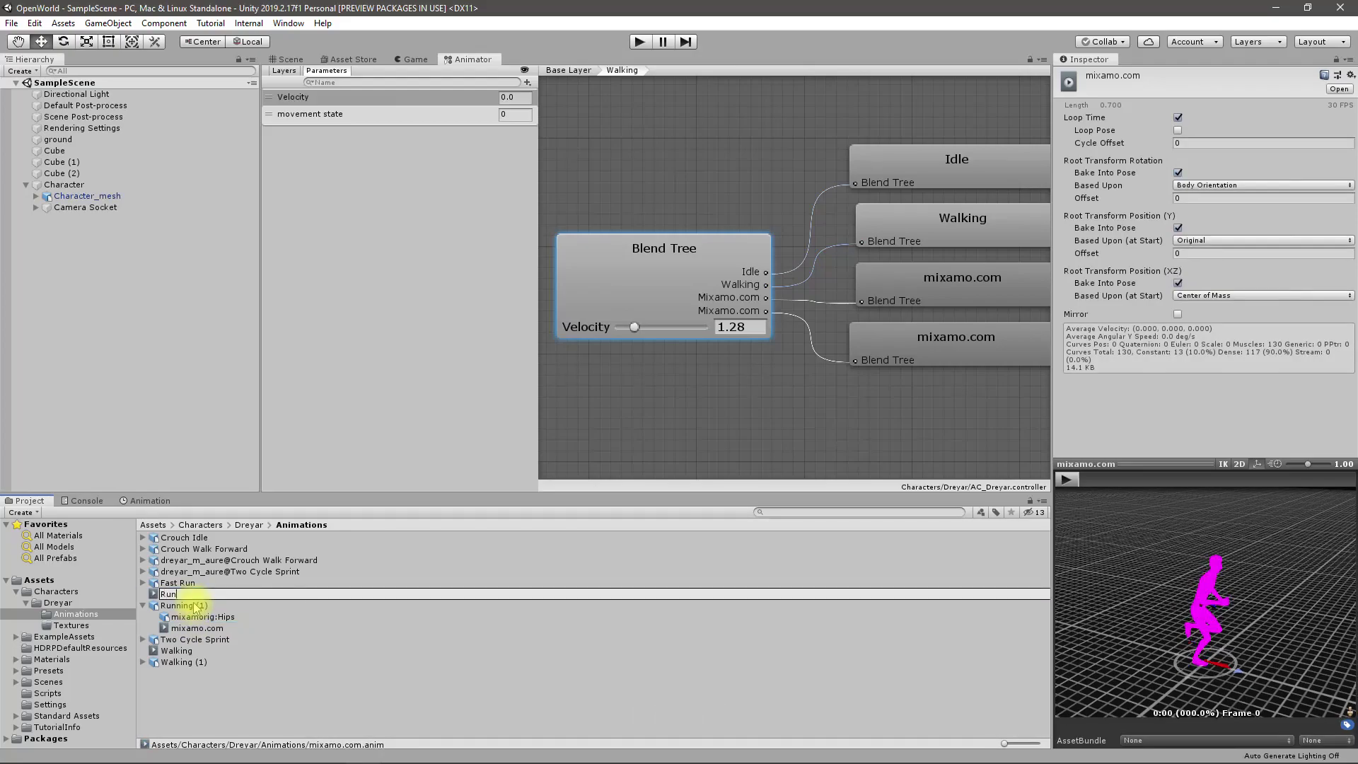
{"action": "type", "text": "Run"}
{"action": "key", "text": "Return"}
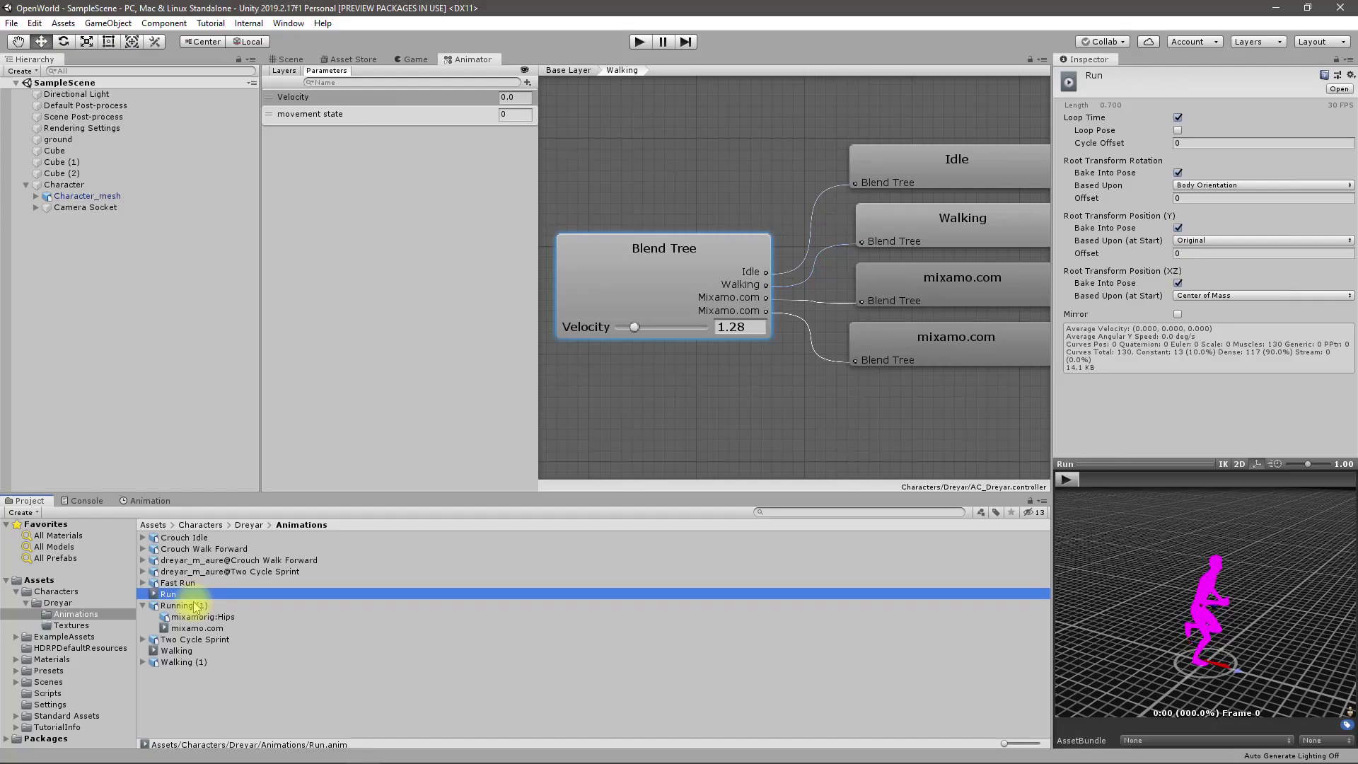
{"action": "left_click", "coordinate": [143, 606]}
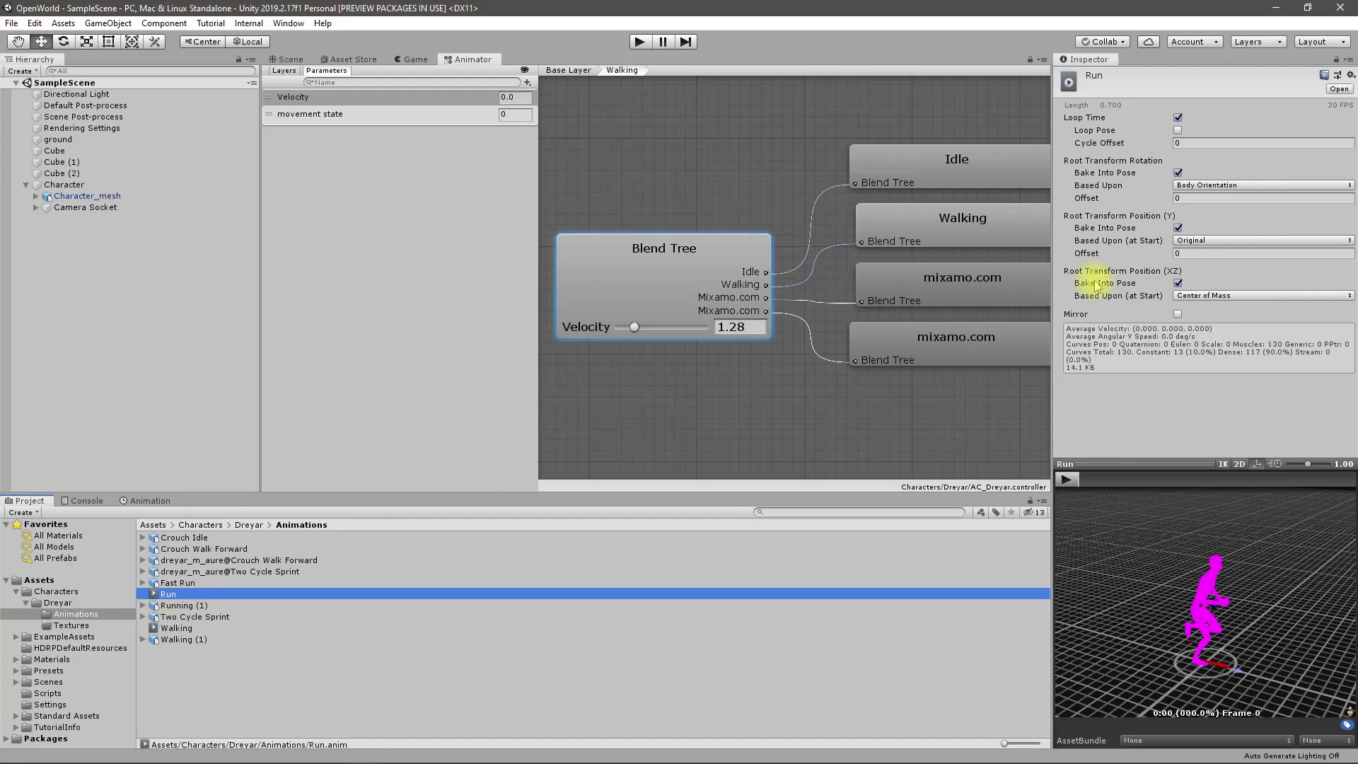
- Put the Run clip in the third Motion slot and preview running at Velocity 4.54
{"action": "left_click", "coordinate": [672, 262]}
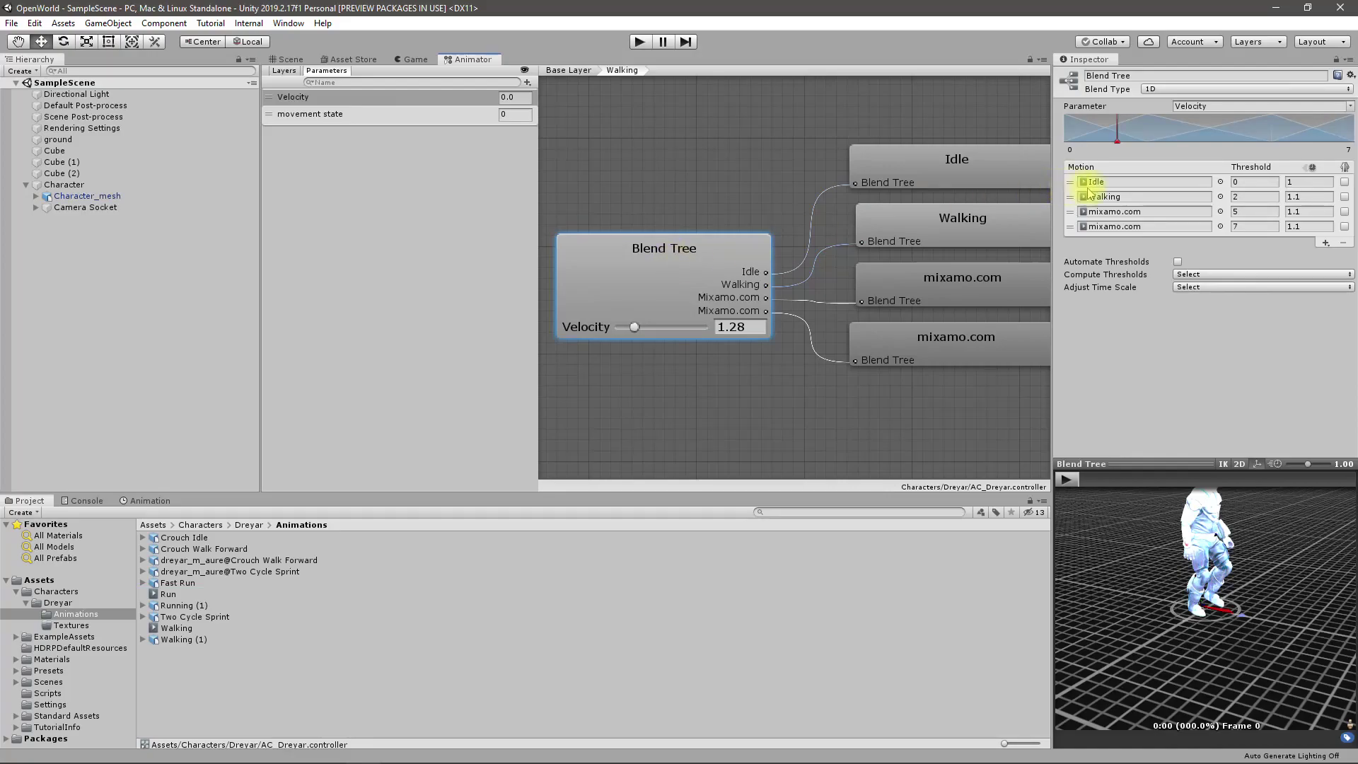
{"action": "left_click", "coordinate": [1116, 212]}
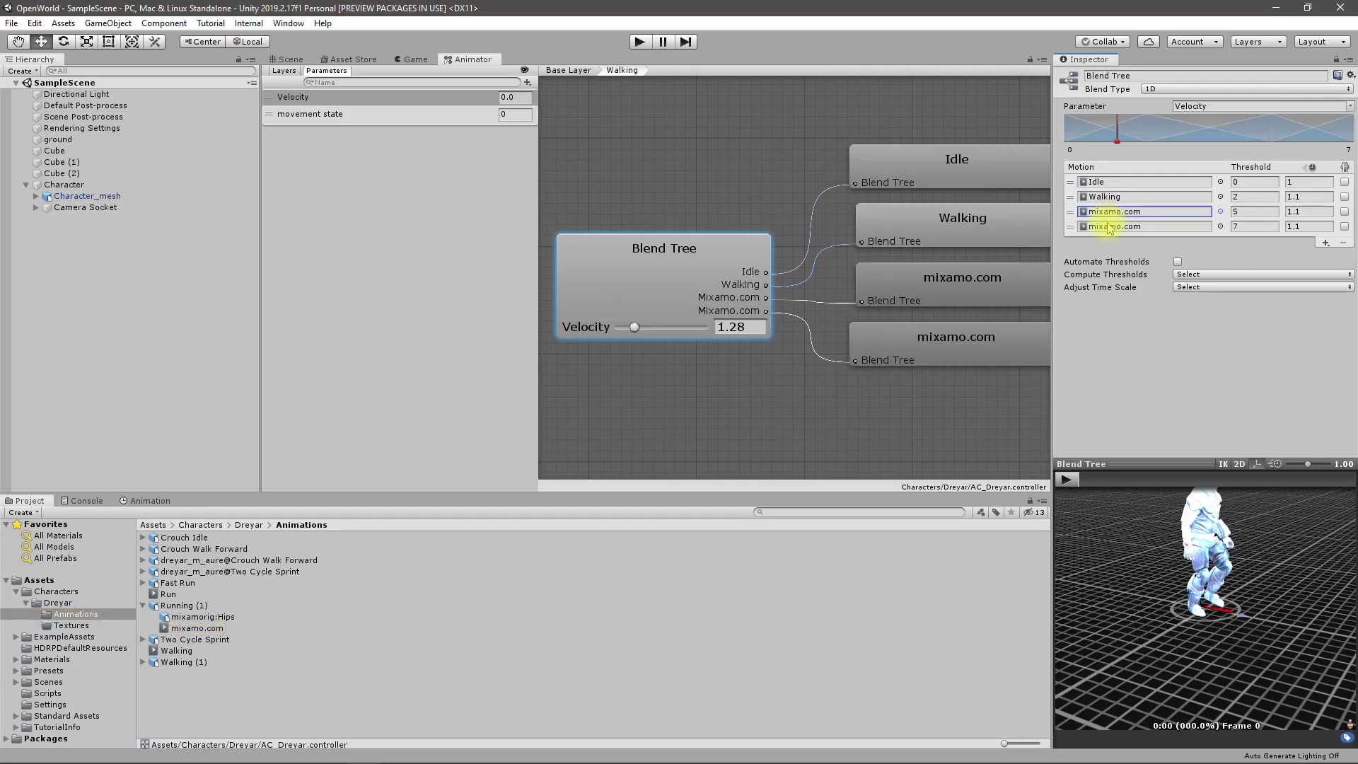
{"action": "left_click_drag", "start_coordinate": [167, 595], "coordinate": [1104, 214]}
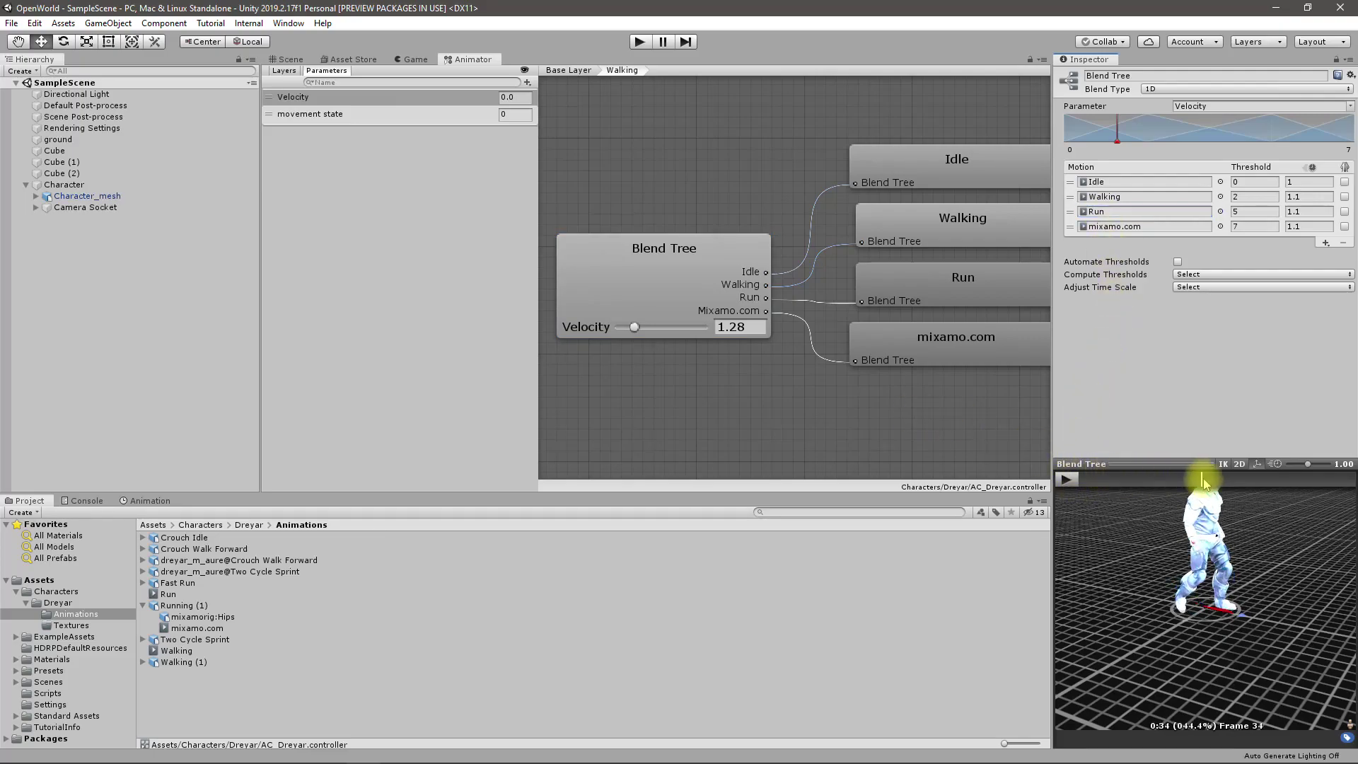
{"action": "key", "text": "space"}
{"action": "left_click", "coordinate": [1067, 479]}
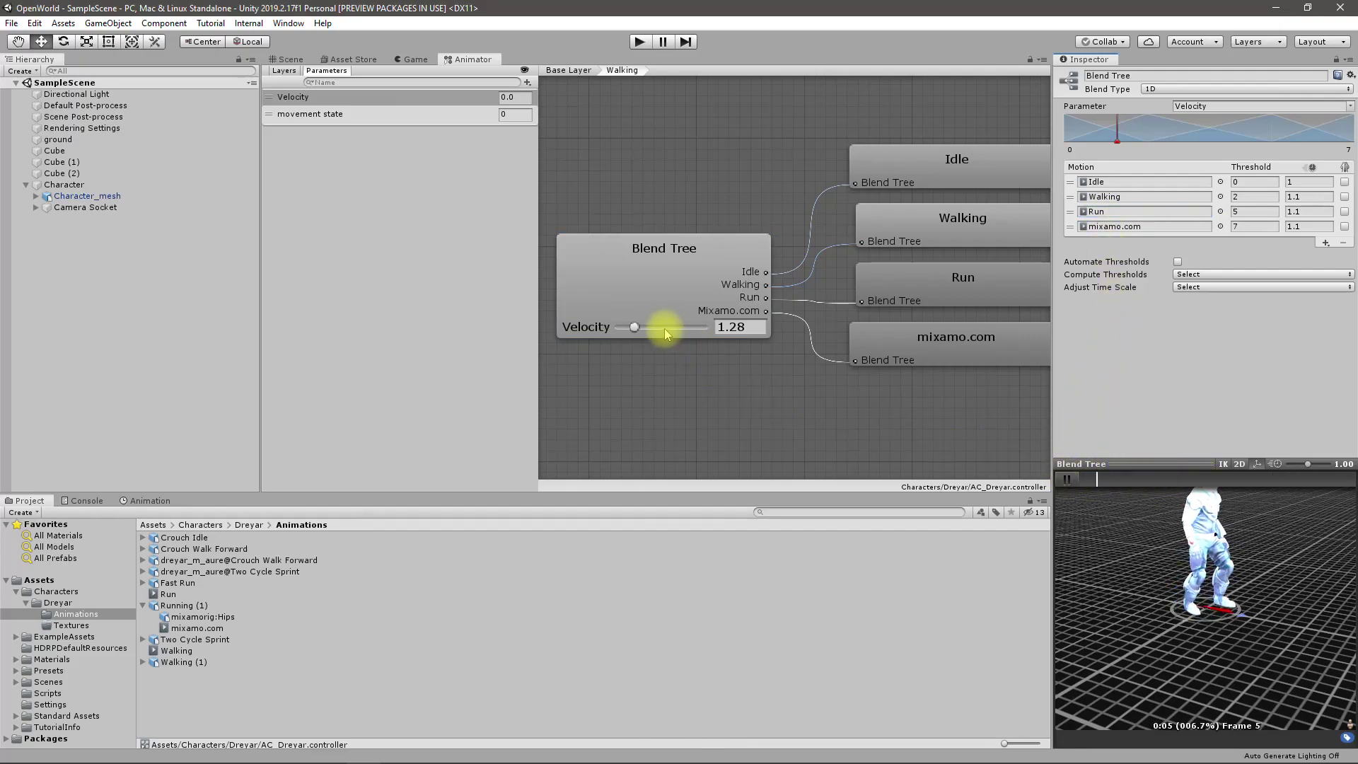
{"action": "left_click_drag", "start_coordinate": [637, 326], "coordinate": [699, 313]}
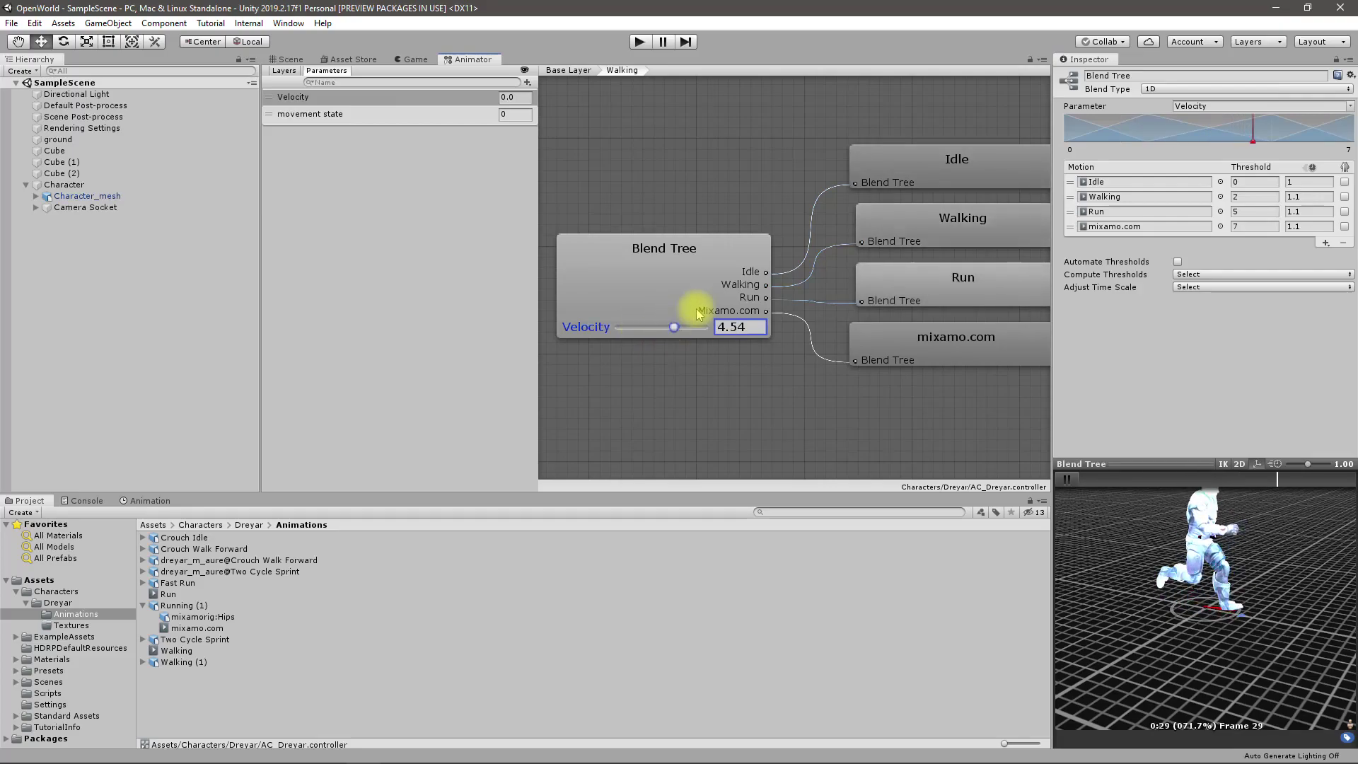
- Duplicate the Fast Run mixamo.com clip and name the copy Fast Run, correcting the 'RUn' typo
{"action": "left_click", "coordinate": [1127, 226]}
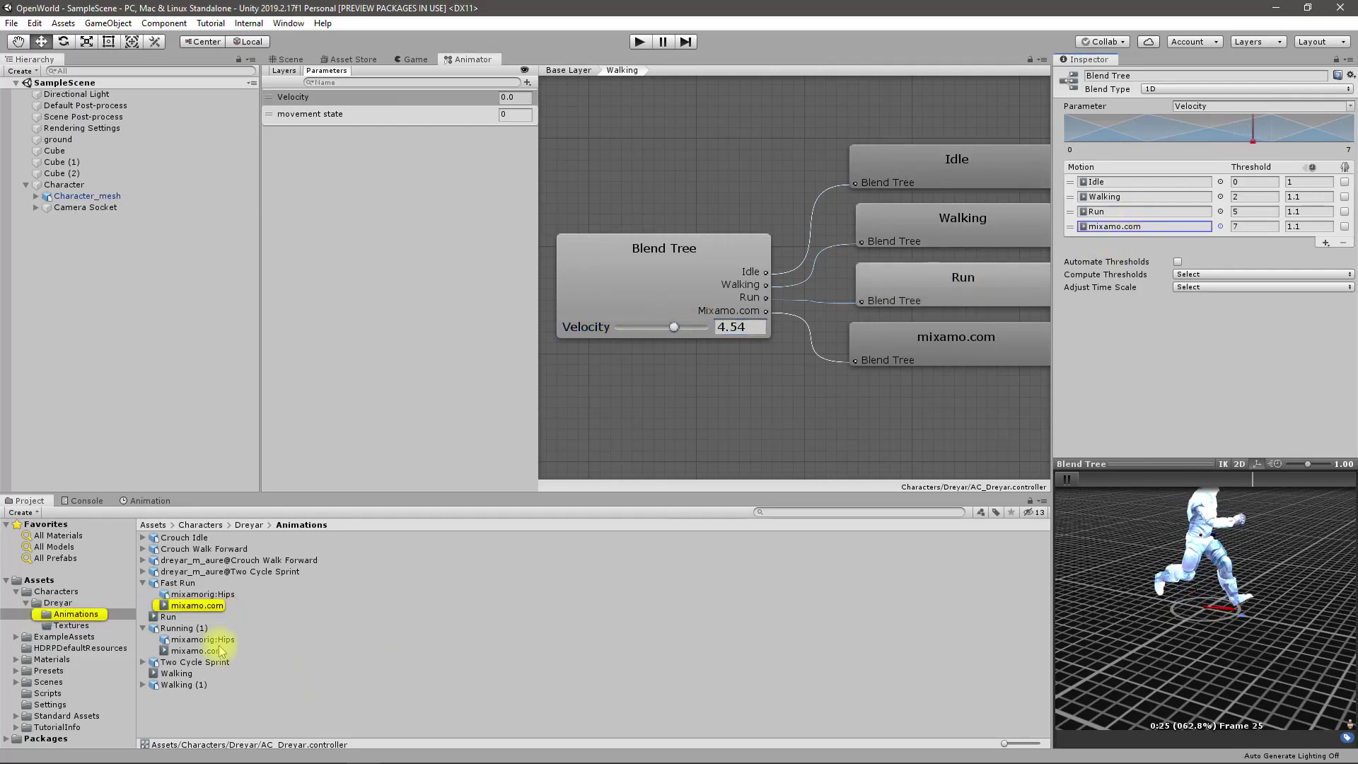
{"action": "left_click", "coordinate": [195, 606]}
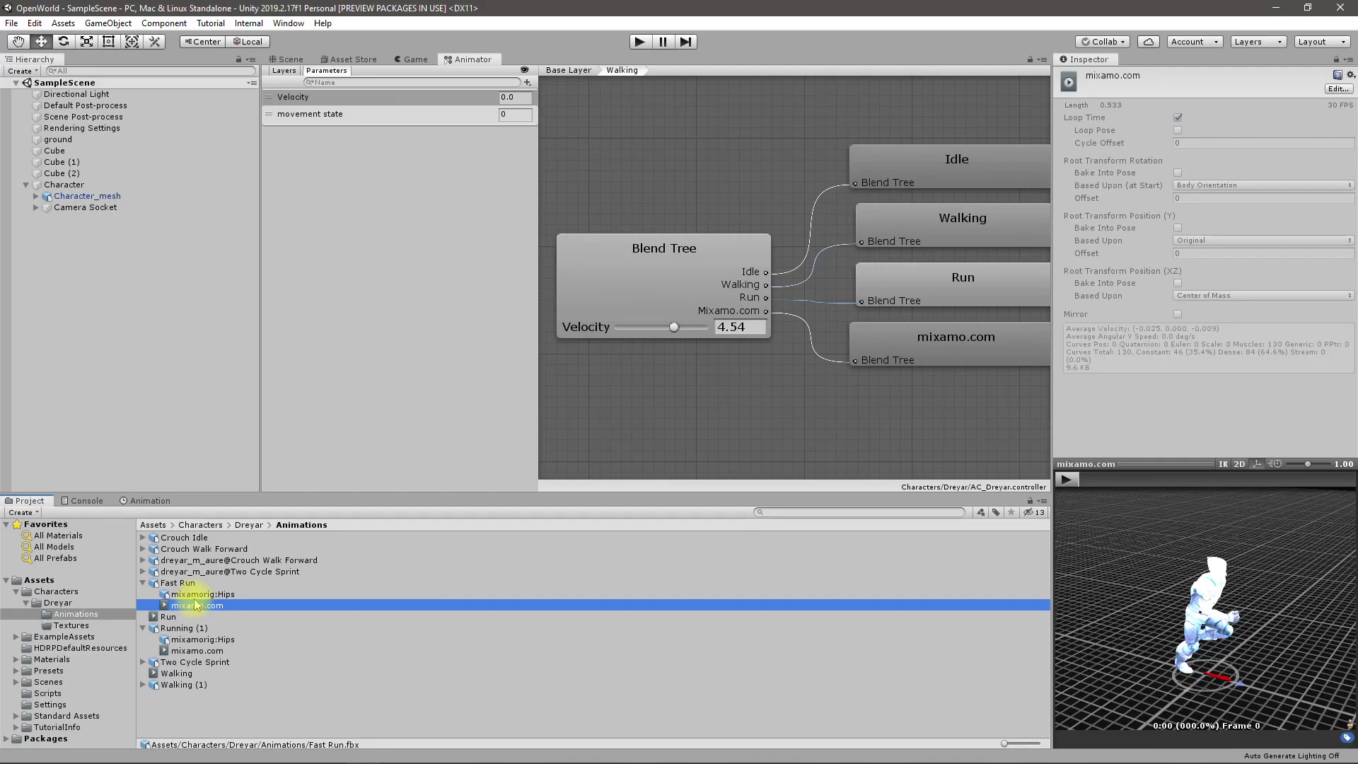
{"action": "key", "text": "ctrl+d"}
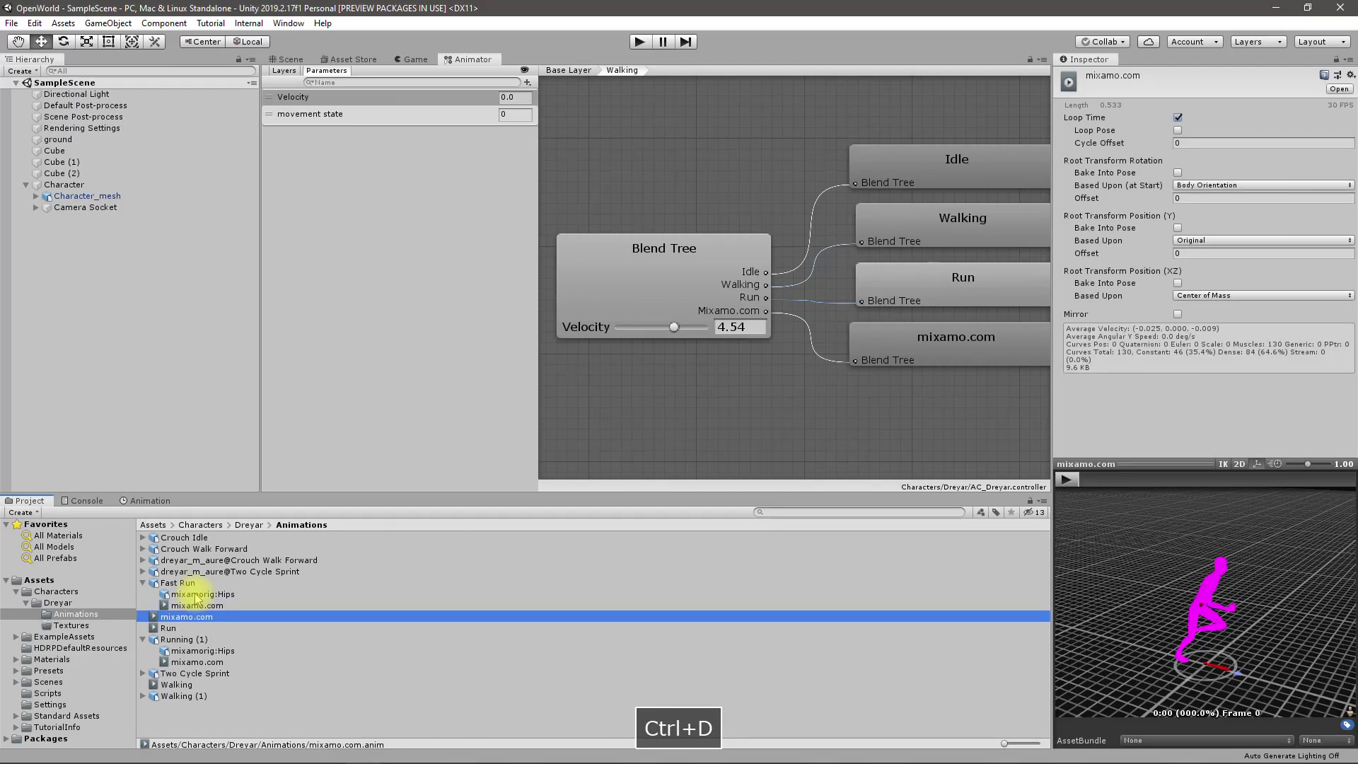
{"action": "key", "text": "F2"}
{"action": "type", "text": "Fa"}
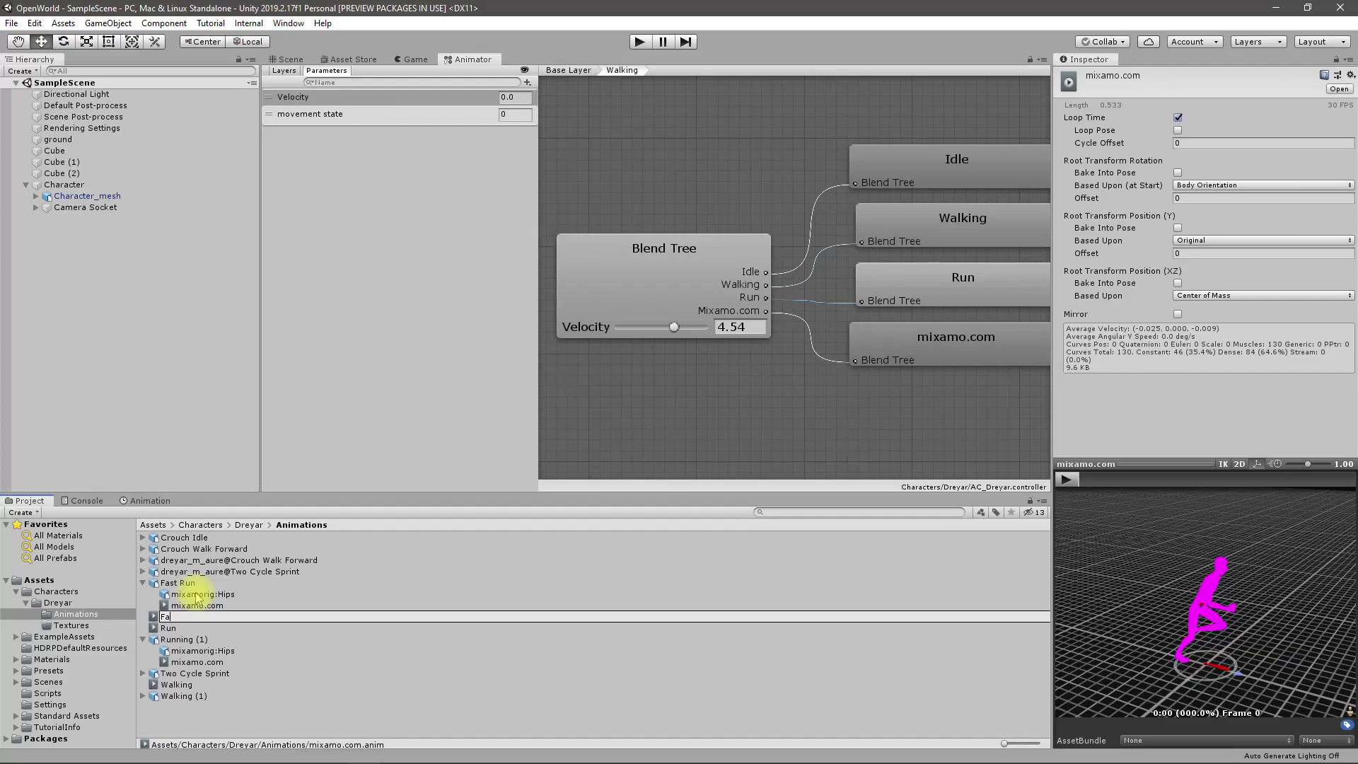
{"action": "type", "text": "st RUn"}
{"action": "key", "text": "Return"}
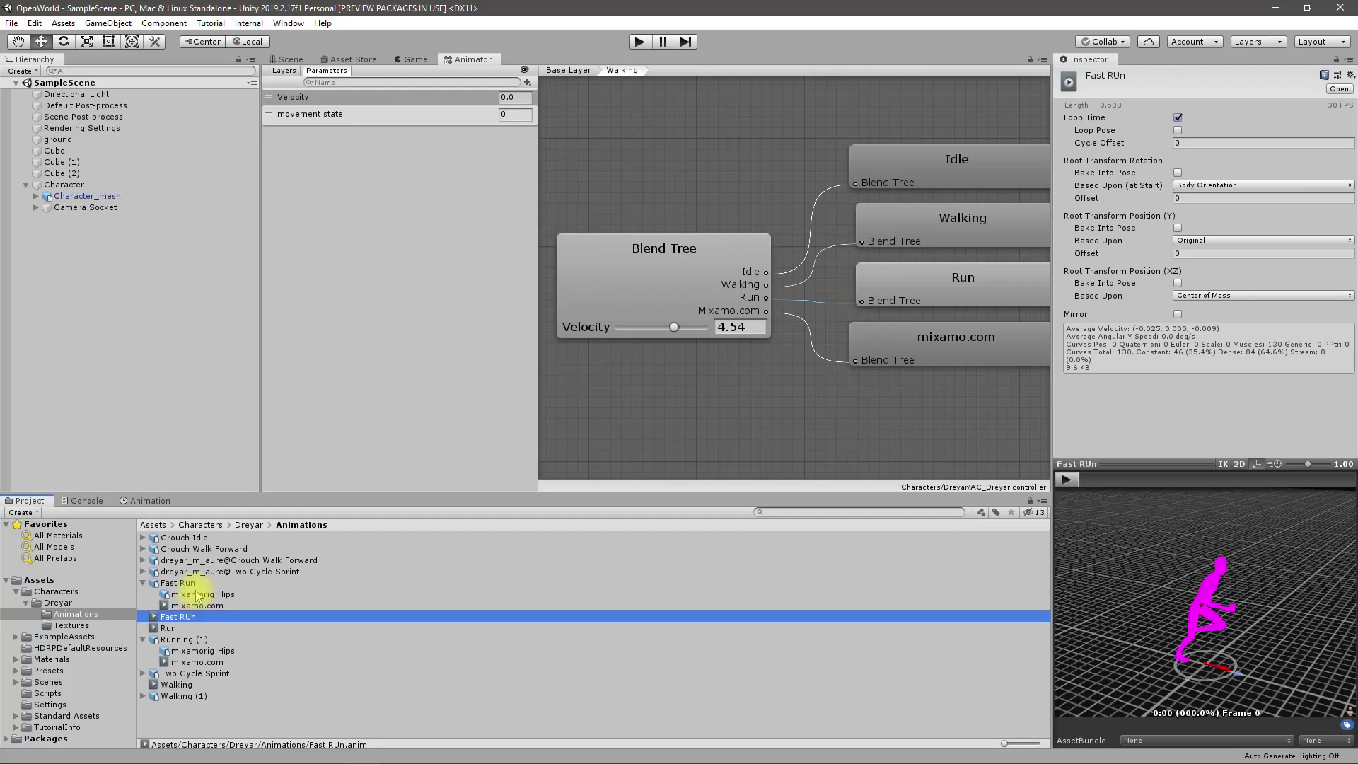
{"action": "key", "text": "F3"}
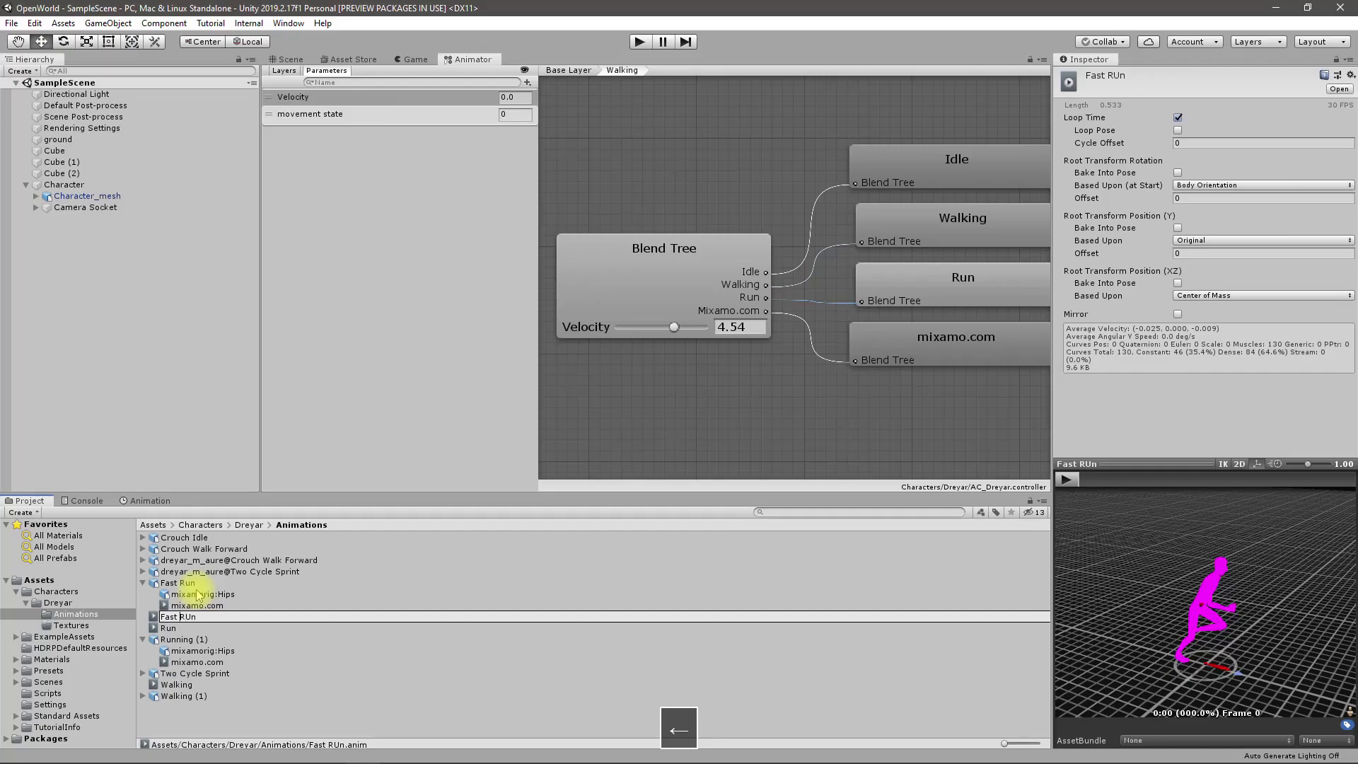
{"action": "key", "text": "Delete"}
{"action": "type", "text": "u"}
{"action": "key", "text": "Return"}
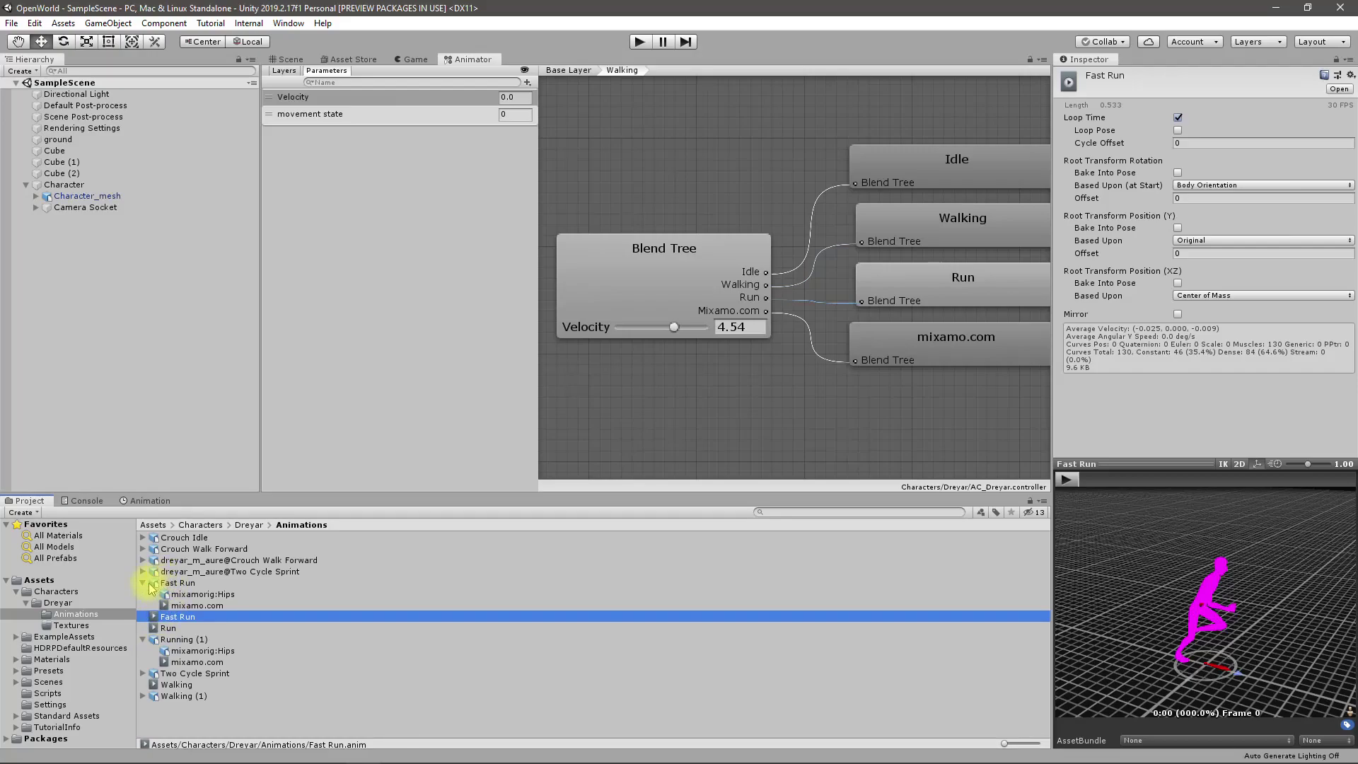
- Select the Walking clip and scrub its keyframes in the Animation window
{"action": "left_click", "coordinate": [174, 686]}
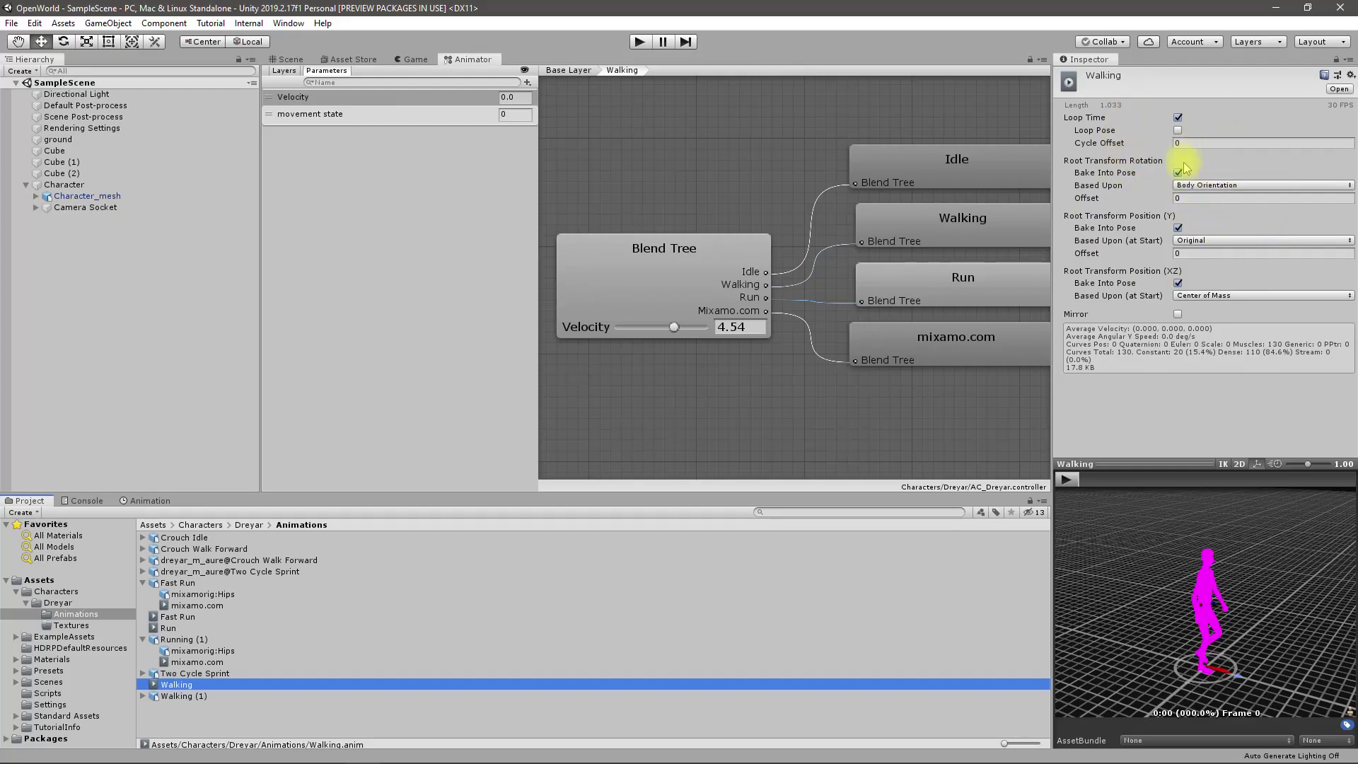
{"action": "left_click", "coordinate": [150, 503]}
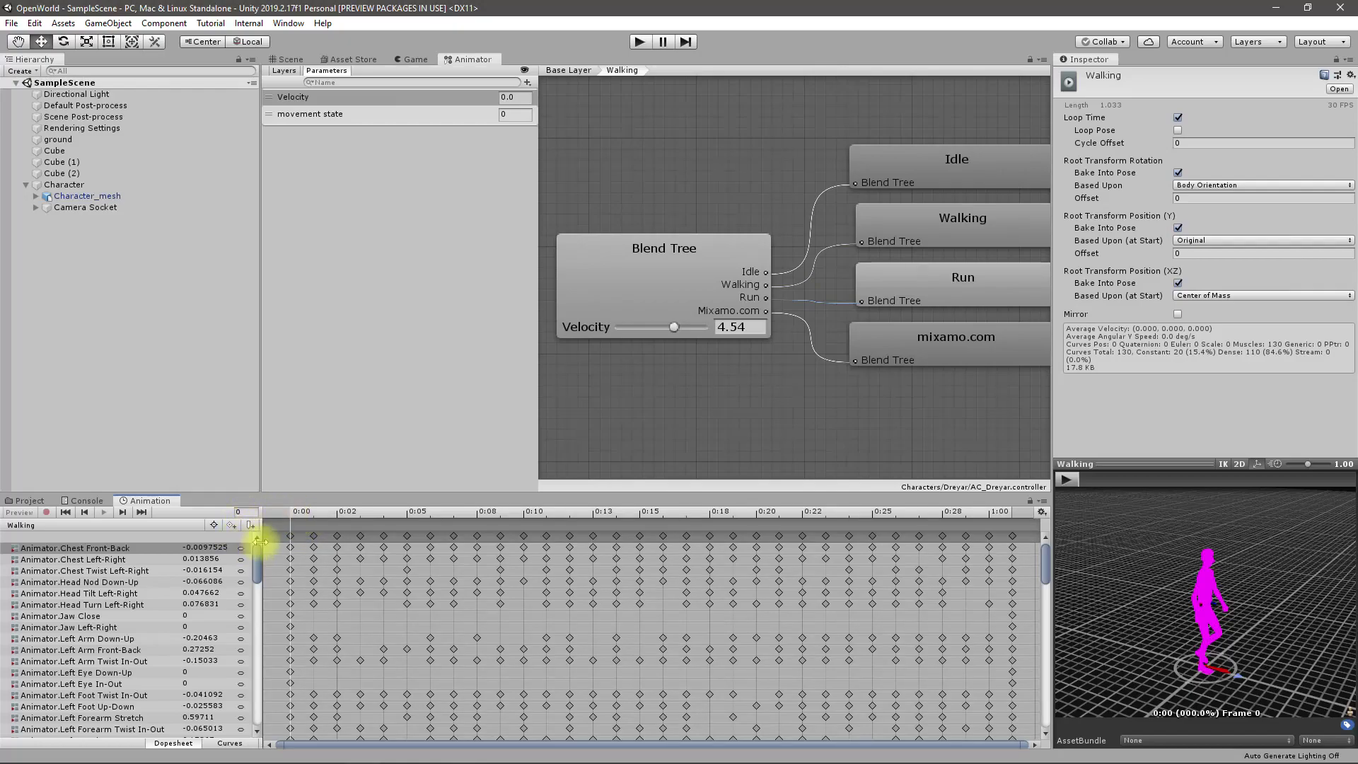
{"action": "left_click_drag", "start_coordinate": [304, 519], "coordinate": [294, 546]}
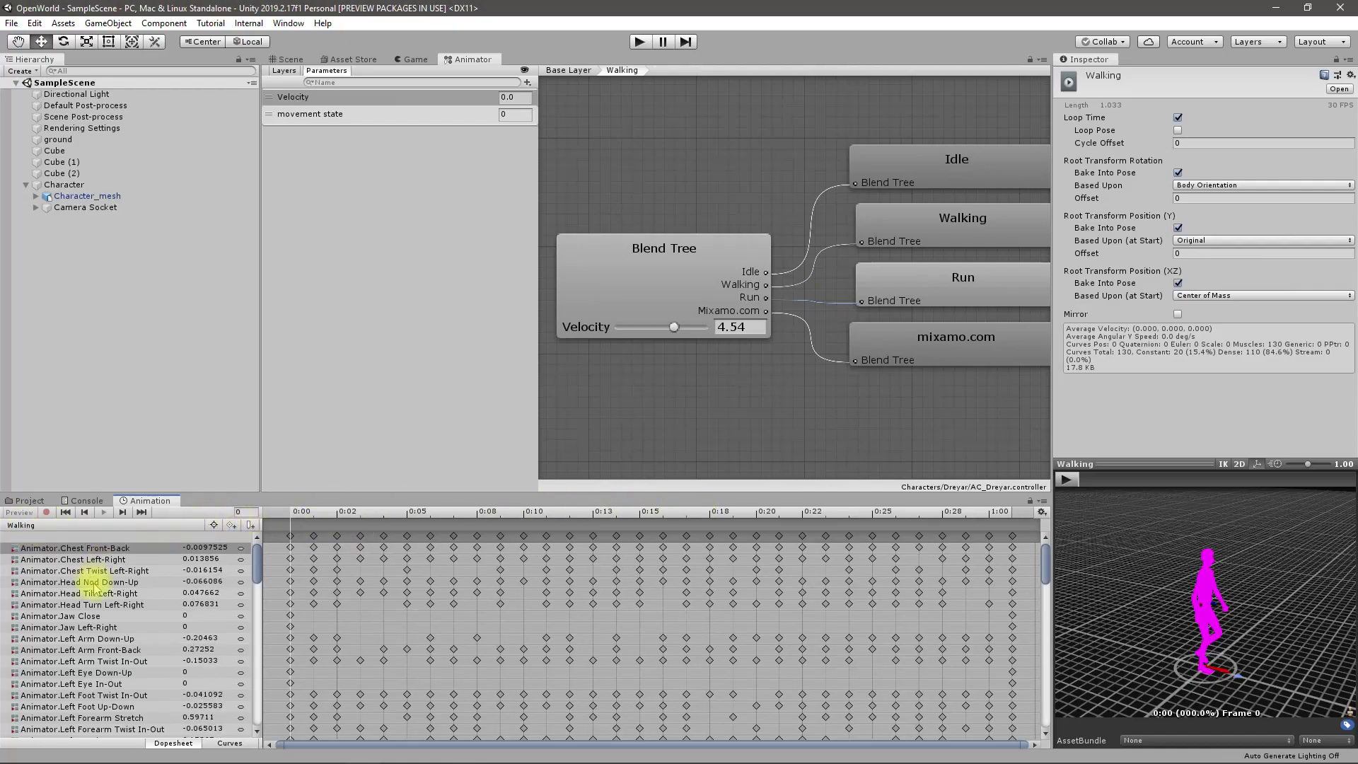
- Return to the Animations folder and show the Blend Tree's thresholds 0, 2, 5 and 7
{"action": "left_click", "coordinate": [28, 501]}
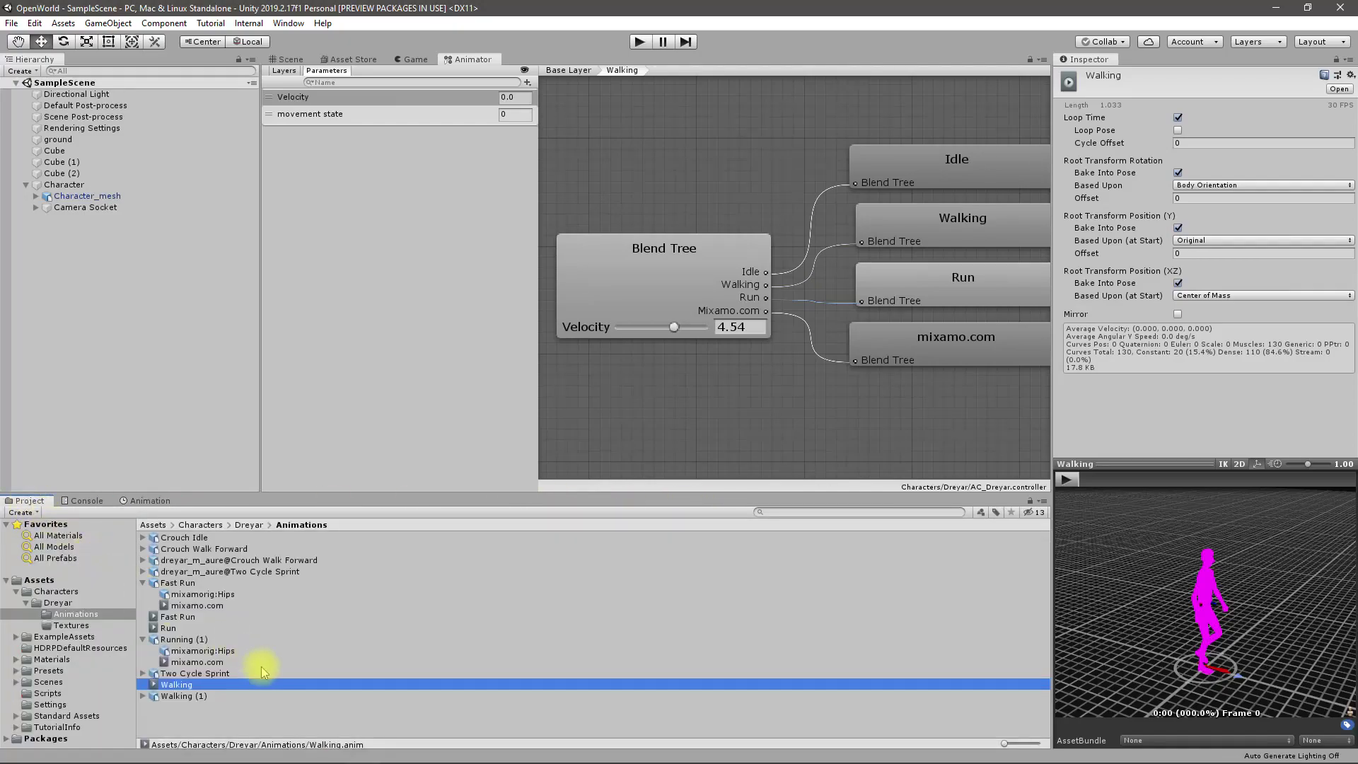
{"action": "left_click", "coordinate": [188, 673]}
{"action": "left_click", "coordinate": [191, 685]}
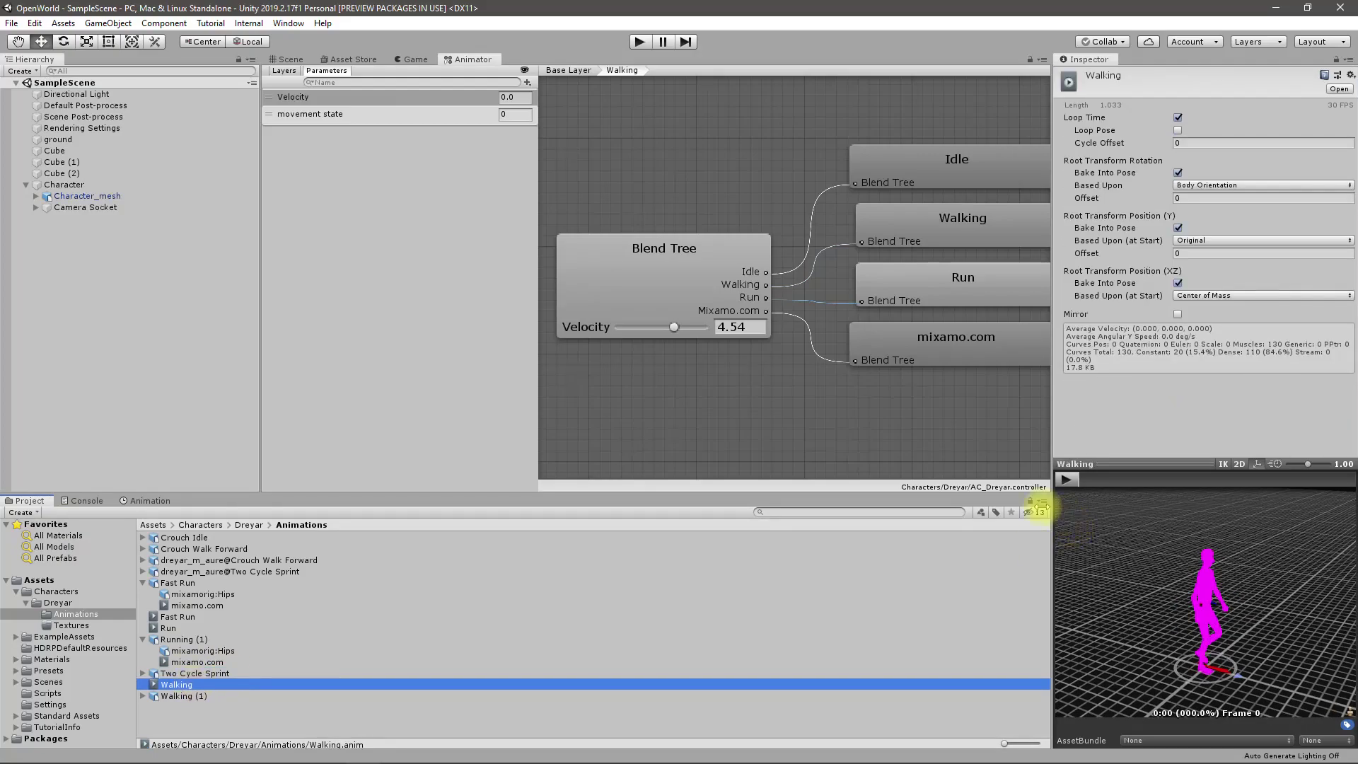
{"action": "left_click", "coordinate": [703, 275]}
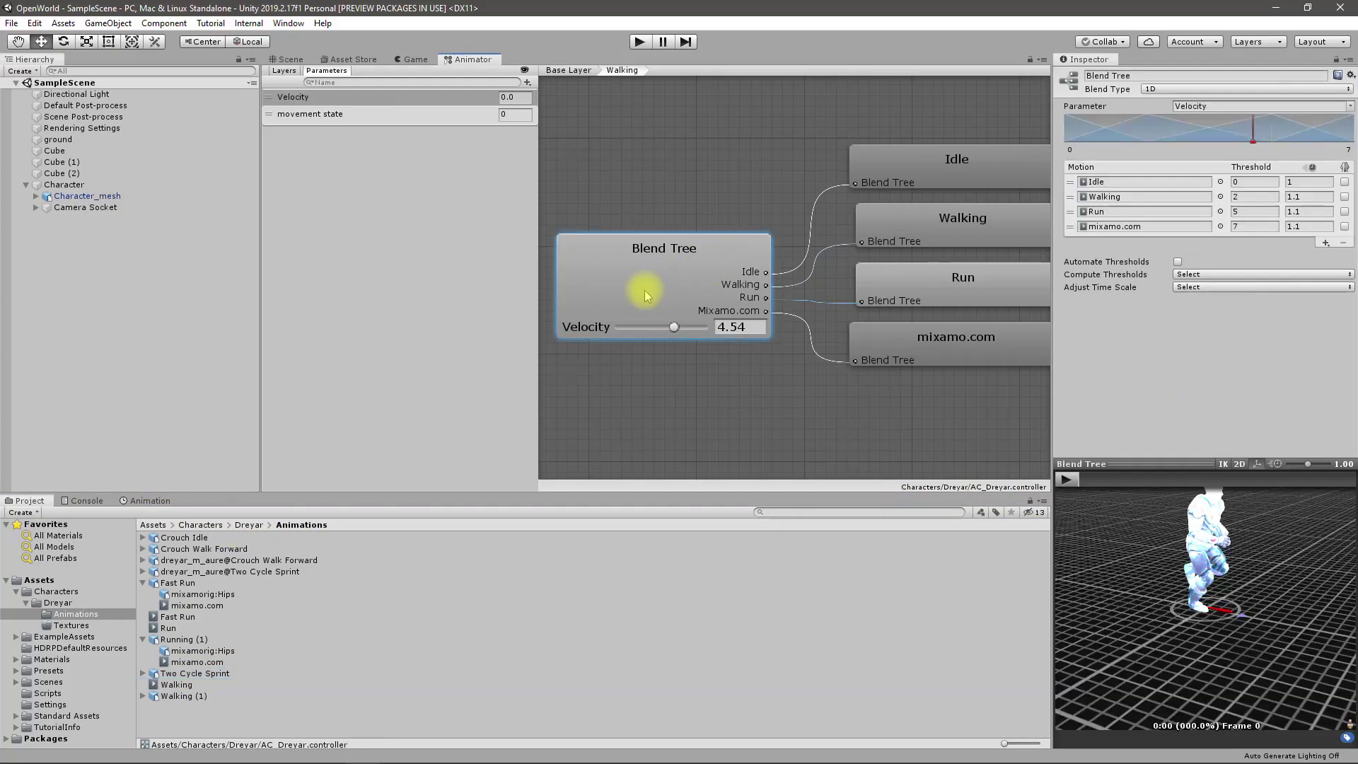
- Move the clip playhead to 0:10 and enlarge the animation preview pane
{"action": "left_click", "coordinate": [148, 500]}
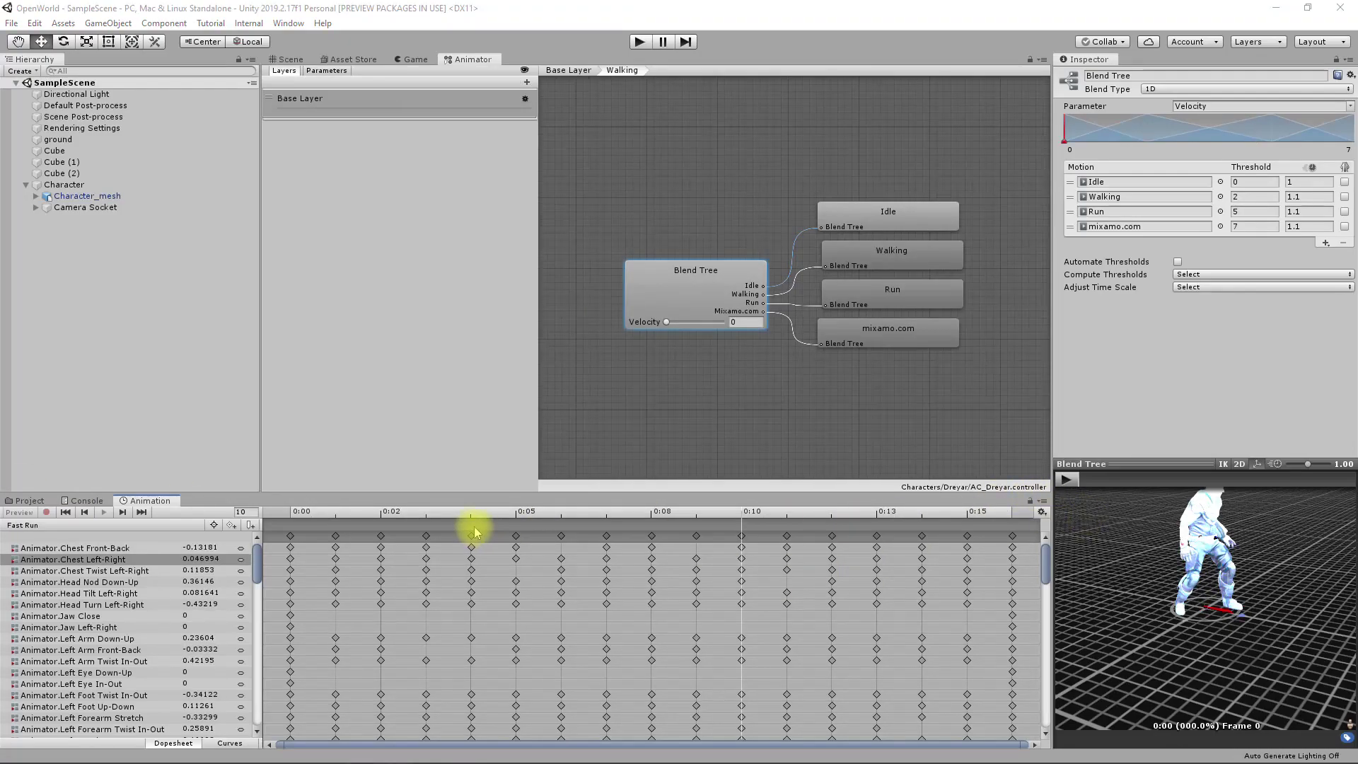
{"action": "left_click", "coordinate": [741, 511]}
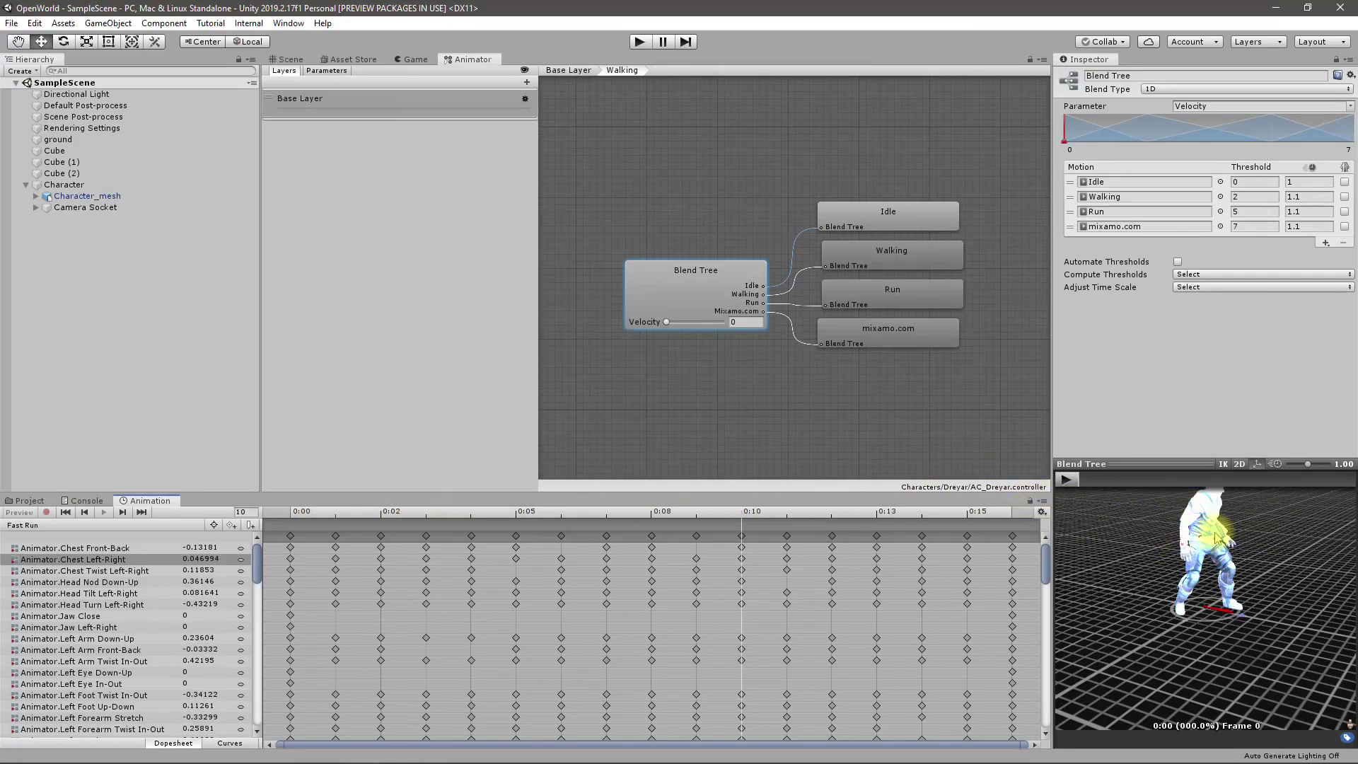
{"action": "mouse_move", "coordinate": [1147, 464]}
{"action": "left_mouse_down"}
{"action": "mouse_move", "coordinate": [1153, 418]}
{"action": "mouse_move", "coordinate": [1143, 437]}
{"action": "left_mouse_up"}
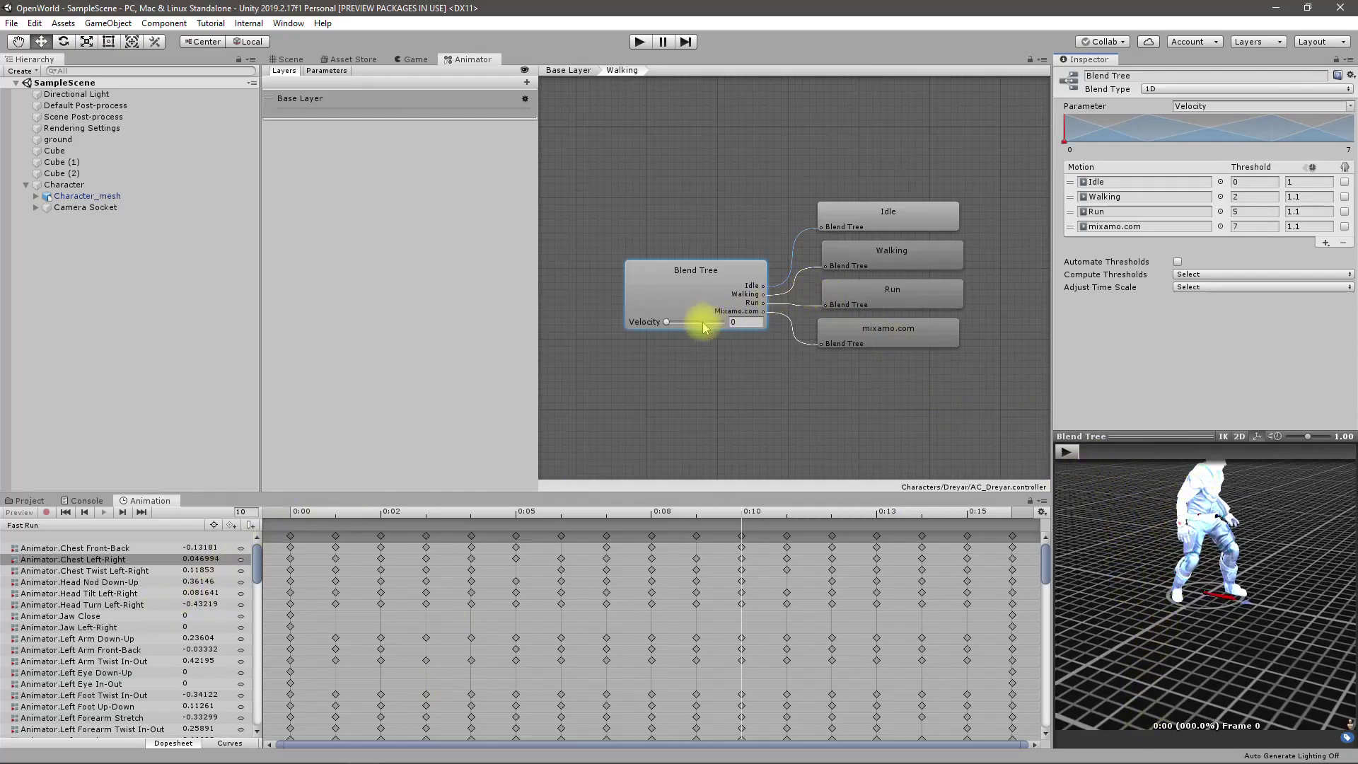
- Preview the Run clip, then scrub the Walking clip's preview through its stride to frame 25
{"action": "left_click", "coordinate": [892, 285]}
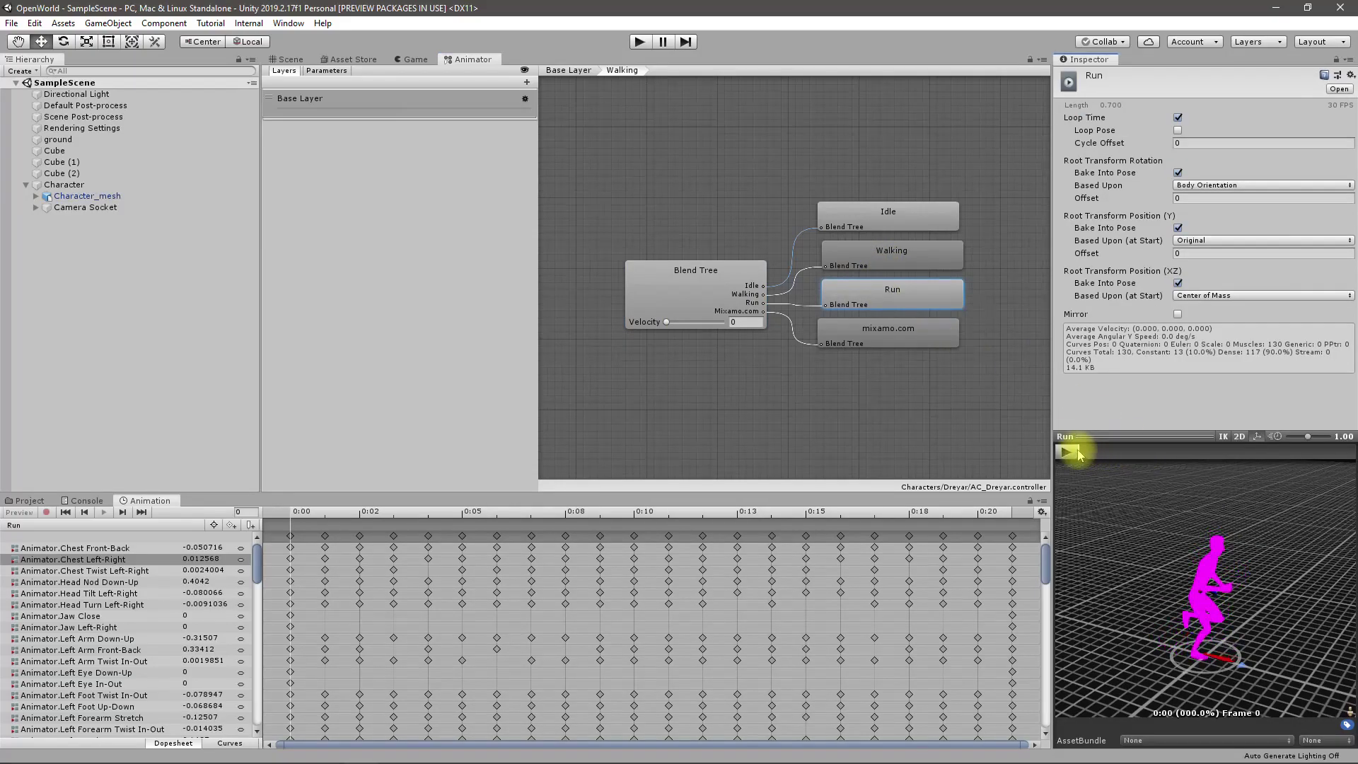
{"action": "left_click", "coordinate": [875, 253]}
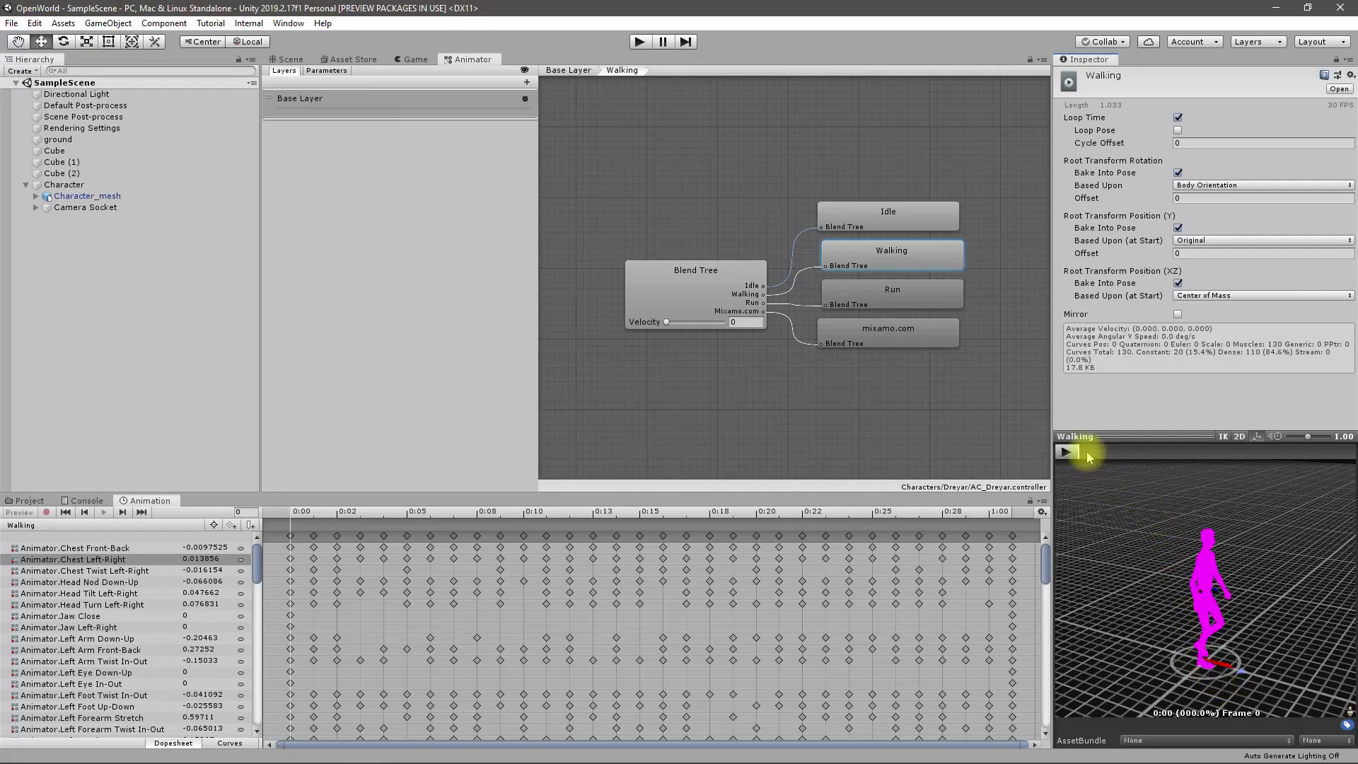
{"action": "left_click_drag", "start_coordinate": [1087, 451], "coordinate": [1175, 470]}
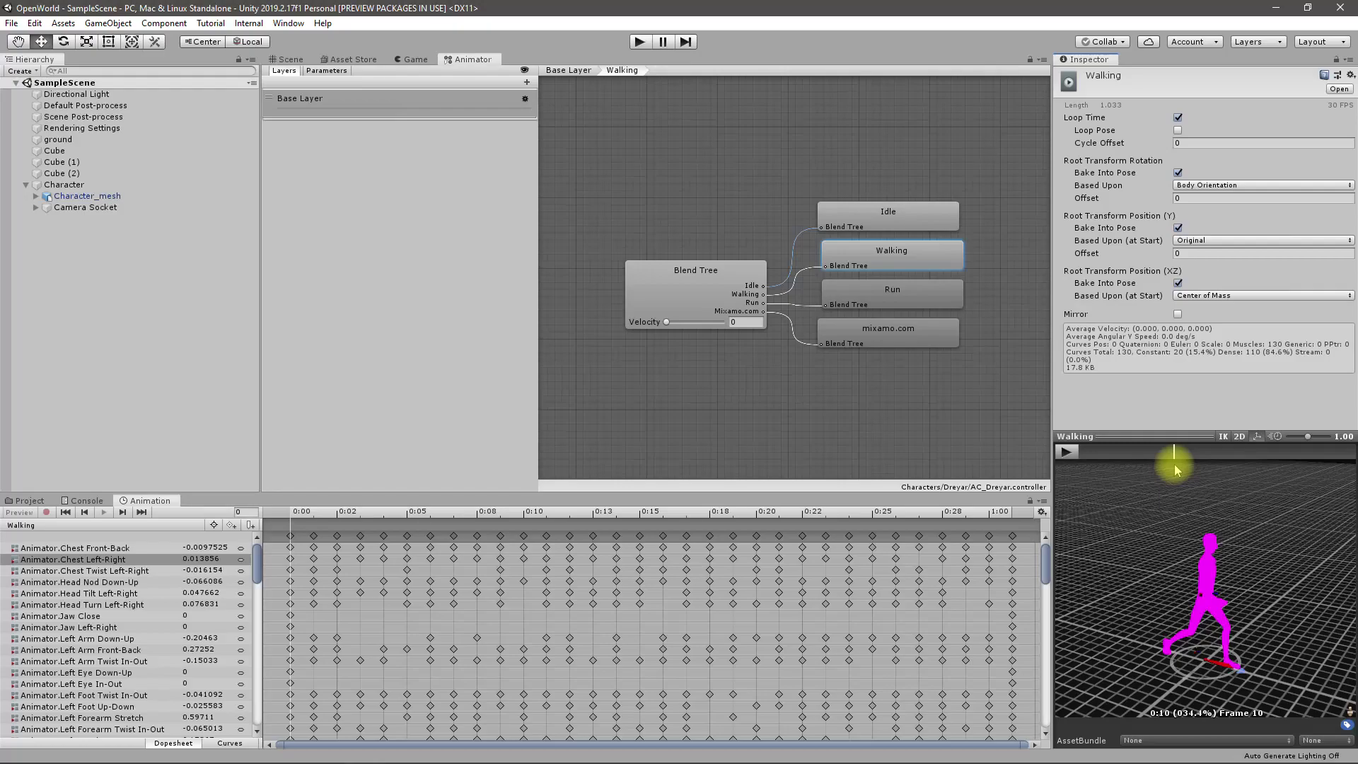
{"action": "left_click_drag", "start_coordinate": [1184, 465], "coordinate": [1309, 486]}
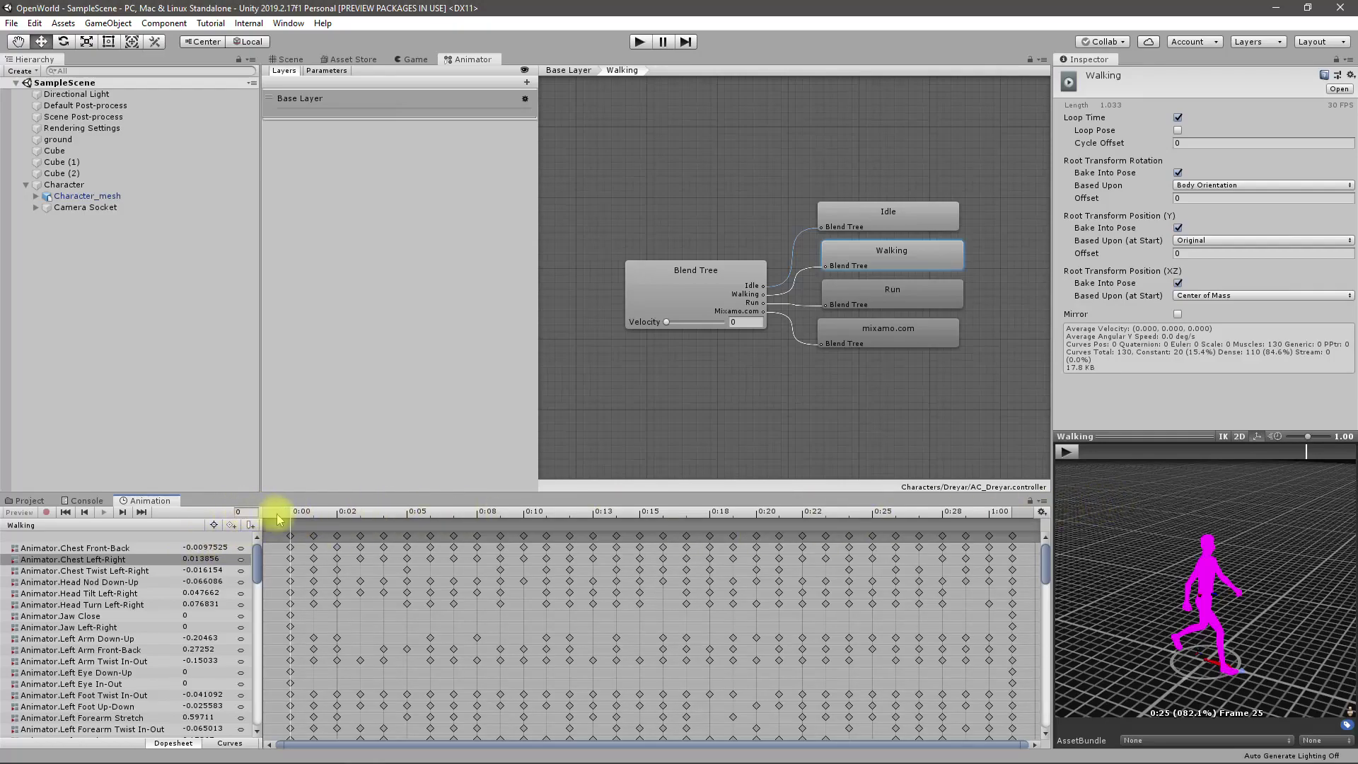
- Add an animation event at the start of the Walking clip and select Character_mesh
{"action": "mouse_move", "coordinate": [303, 510]}
{"action": "left_mouse_down"}
{"action": "mouse_move", "coordinate": [384, 507]}
{"action": "mouse_move", "coordinate": [291, 500]}
{"action": "left_mouse_up"}
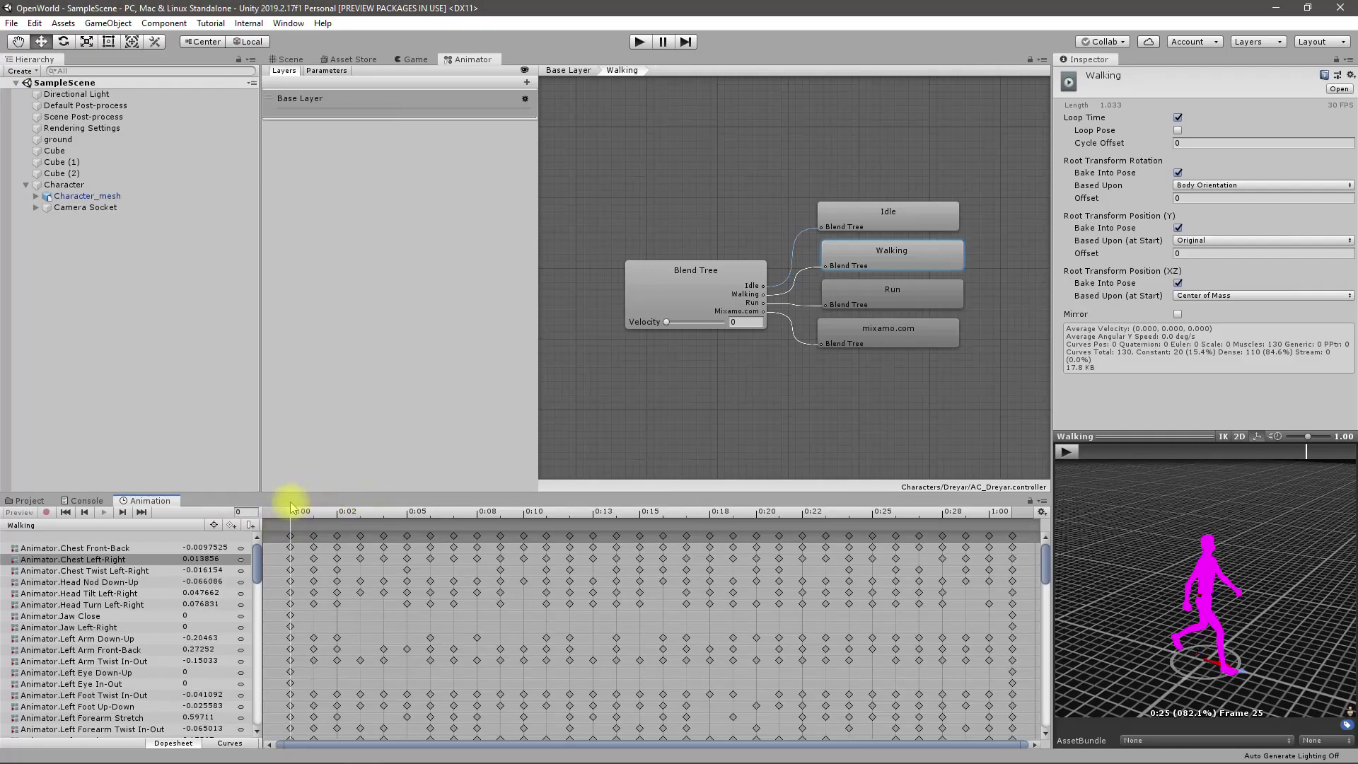
{"action": "left_click", "coordinate": [251, 524]}
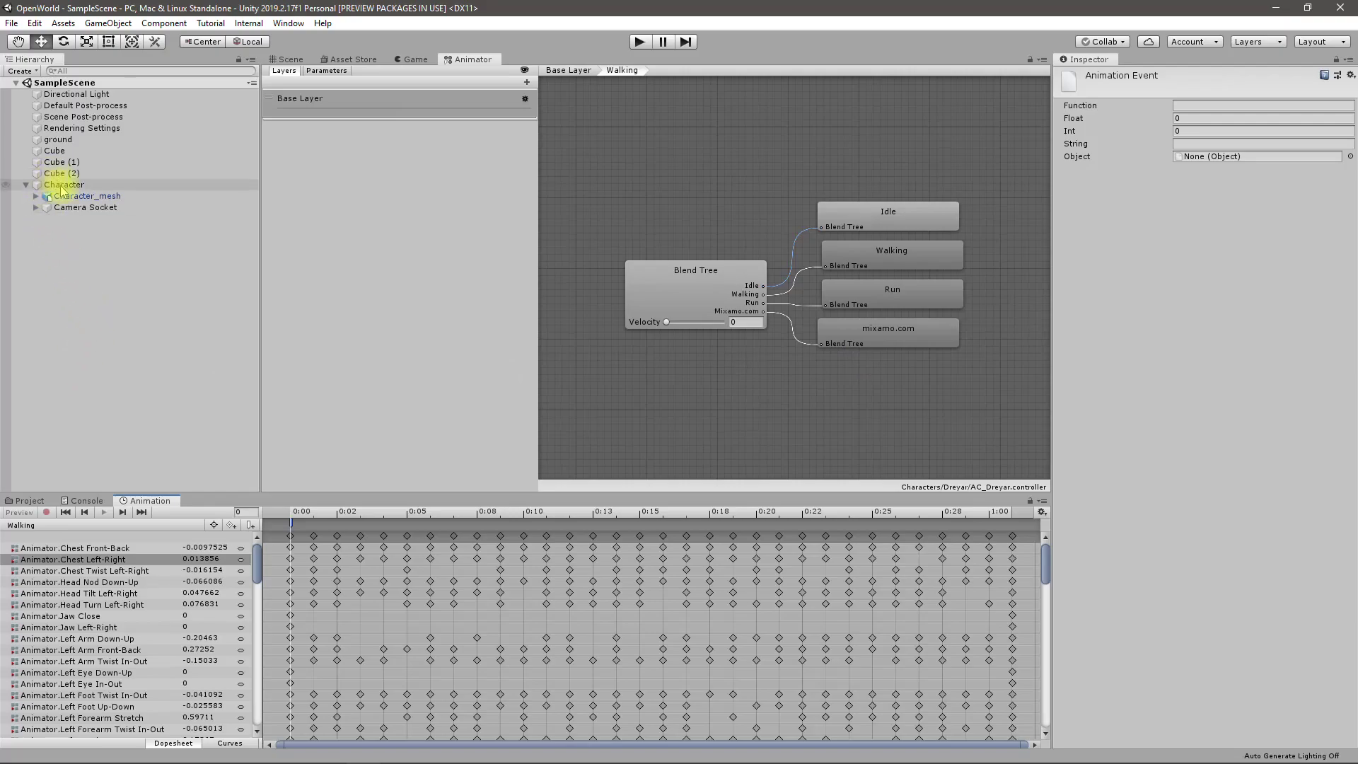
{"action": "mouse_move", "coordinate": [66, 199]}
{"action": "left_mouse_down"}
{"action": "mouse_move", "coordinate": [1154, 105]}
{"action": "mouse_move", "coordinate": [1211, 161]}
{"action": "mouse_move", "coordinate": [304, 550]}
{"action": "mouse_move", "coordinate": [152, 490]}
{"action": "mouse_move", "coordinate": [91, 199]}
{"action": "mouse_move", "coordinate": [62, 187]}
{"action": "left_mouse_up"}
{"action": "left_click", "coordinate": [90, 197]}
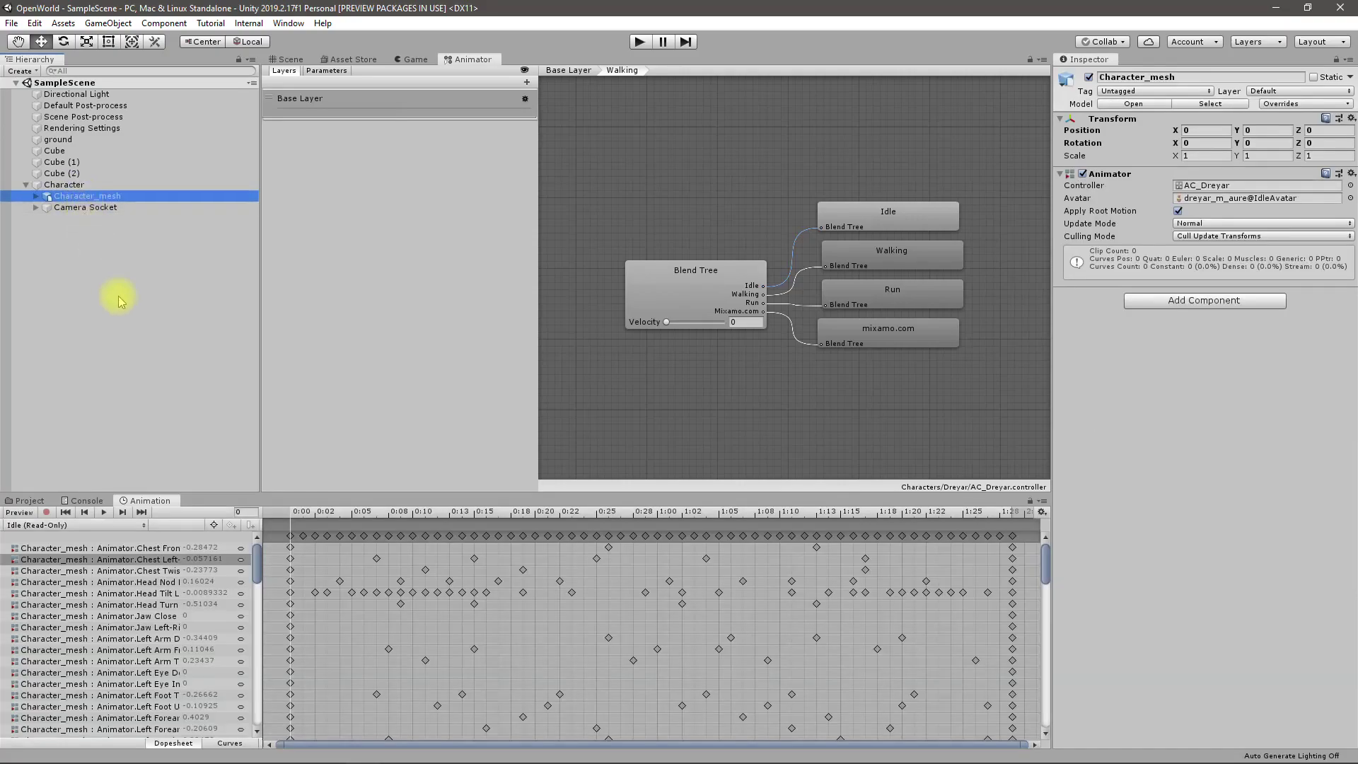
- Show the Walking clip's 0:00 event, find its function list empty, then select Character
{"action": "left_click", "coordinate": [116, 525]}
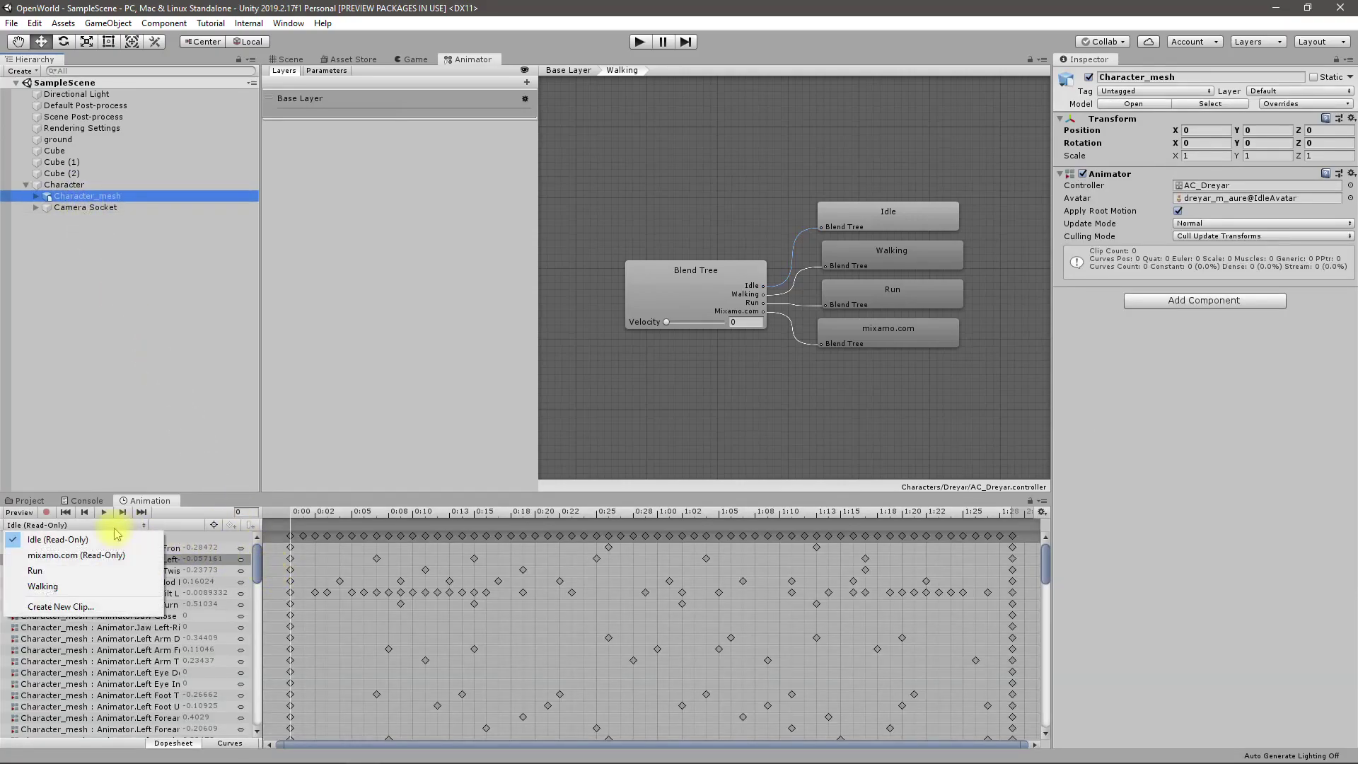
{"action": "left_click", "coordinate": [70, 586]}
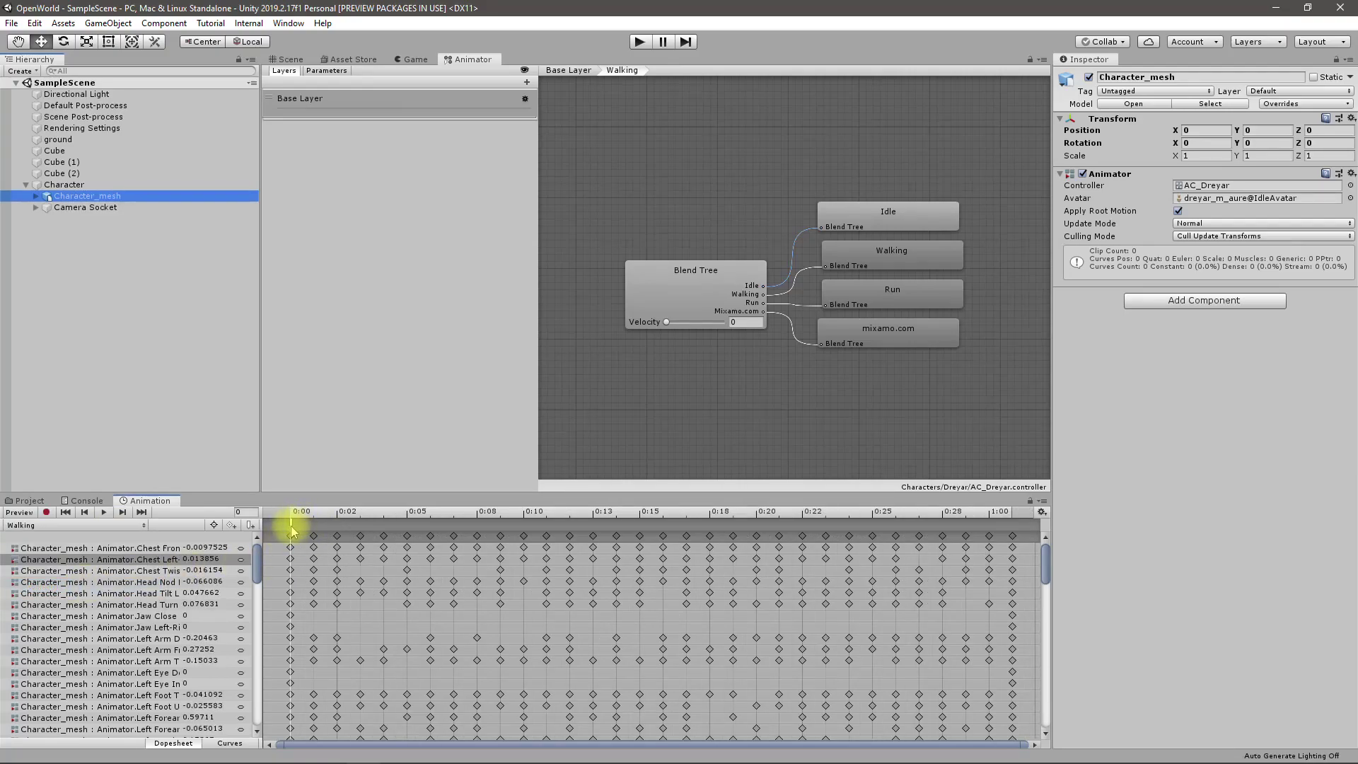
{"action": "left_click", "coordinate": [292, 527]}
{"action": "right_click", "coordinate": [289, 524]}
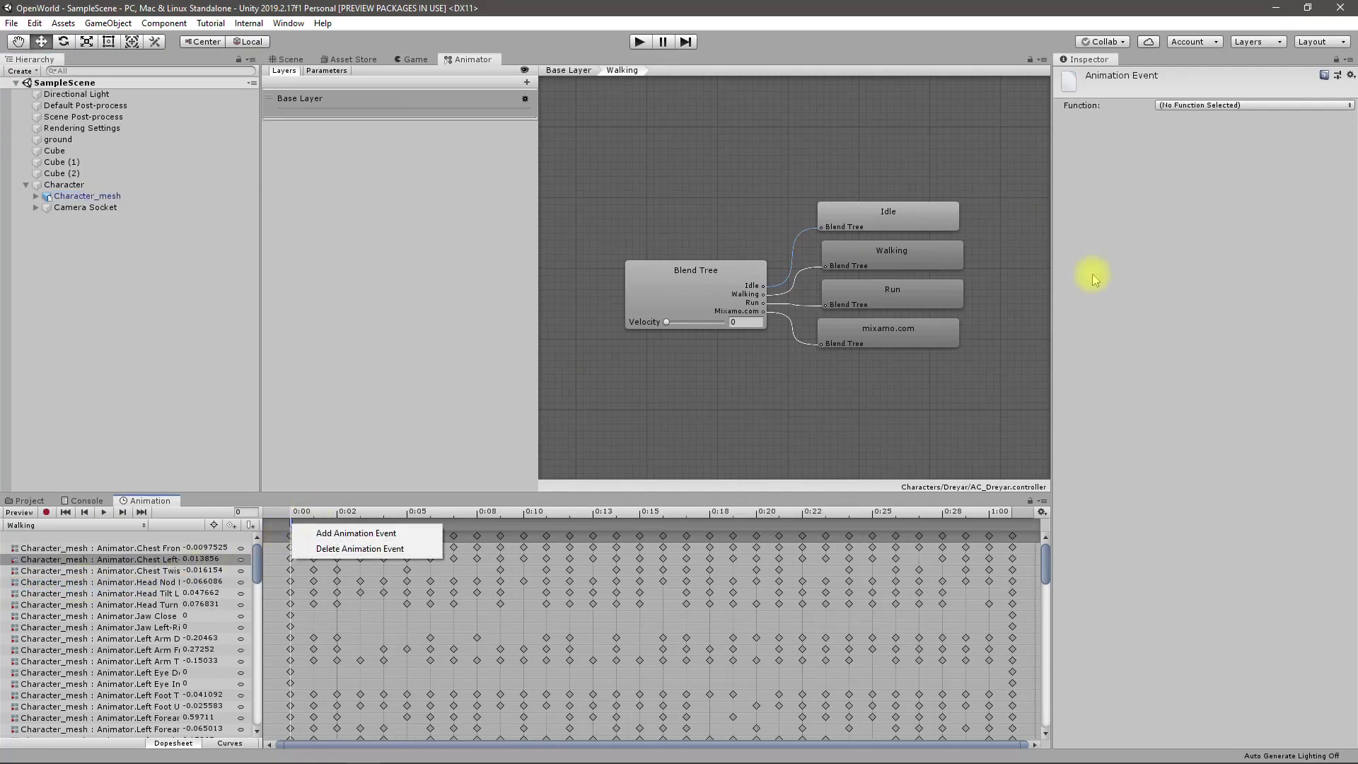
{"action": "left_click", "coordinate": [1212, 105]}
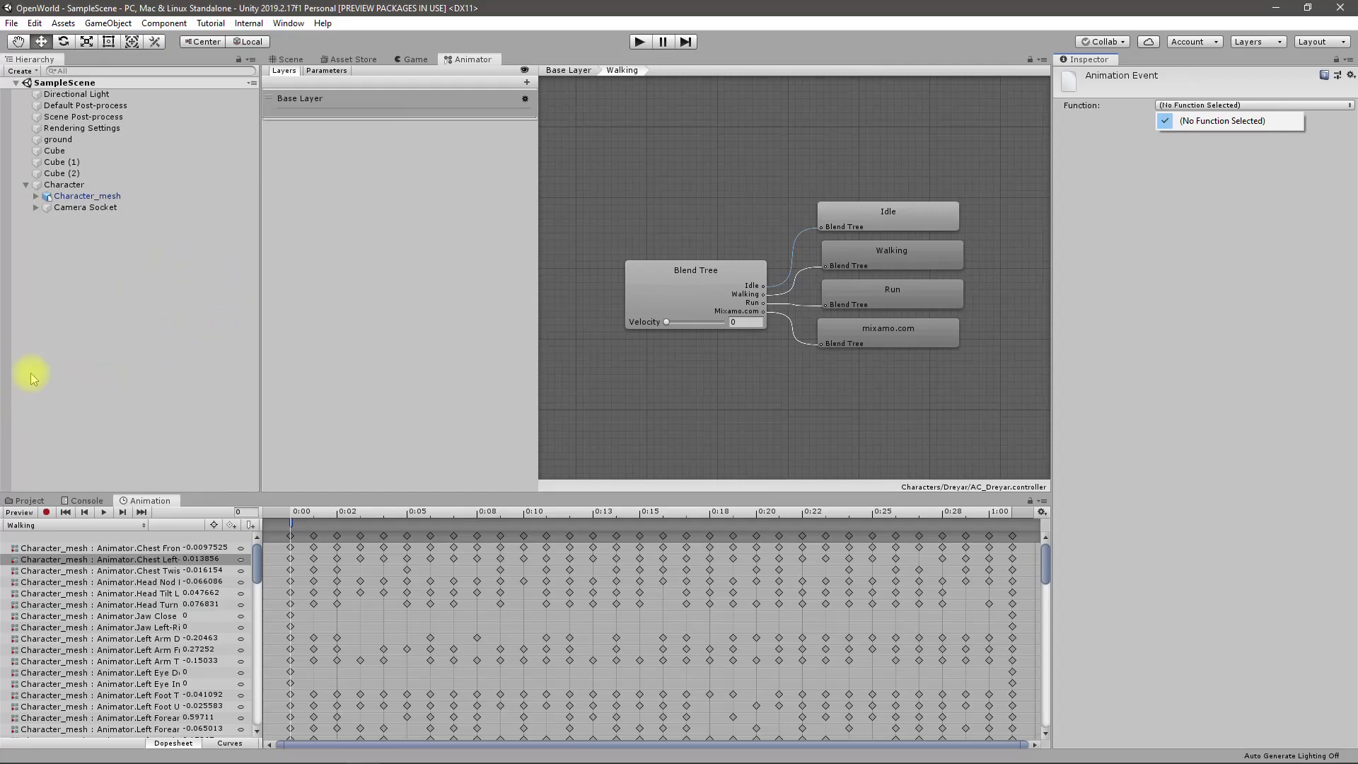
{"action": "left_click", "coordinate": [64, 184]}
{"action": "left_click", "coordinate": [63, 182]}
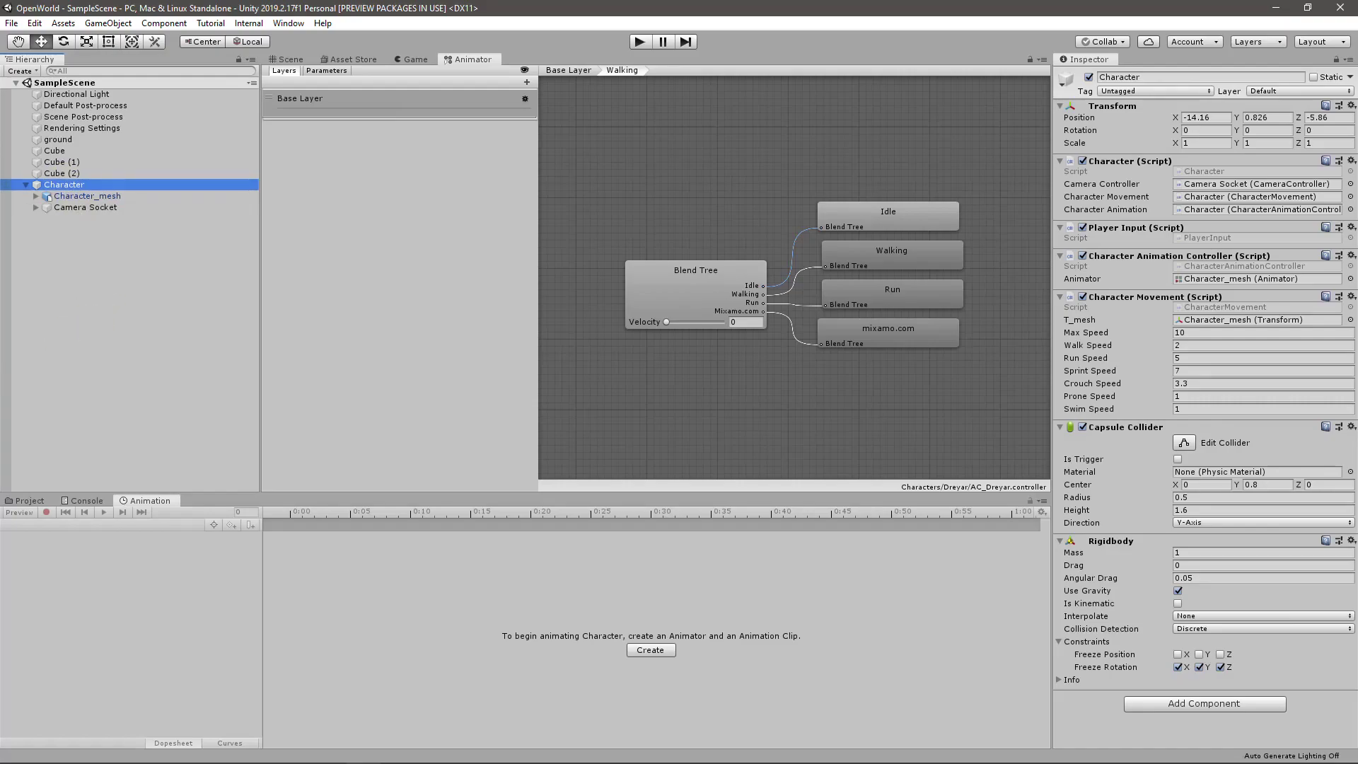
- Open the Assets/Scripts folder in the Project window
{"action": "left_click", "coordinate": [87, 196]}
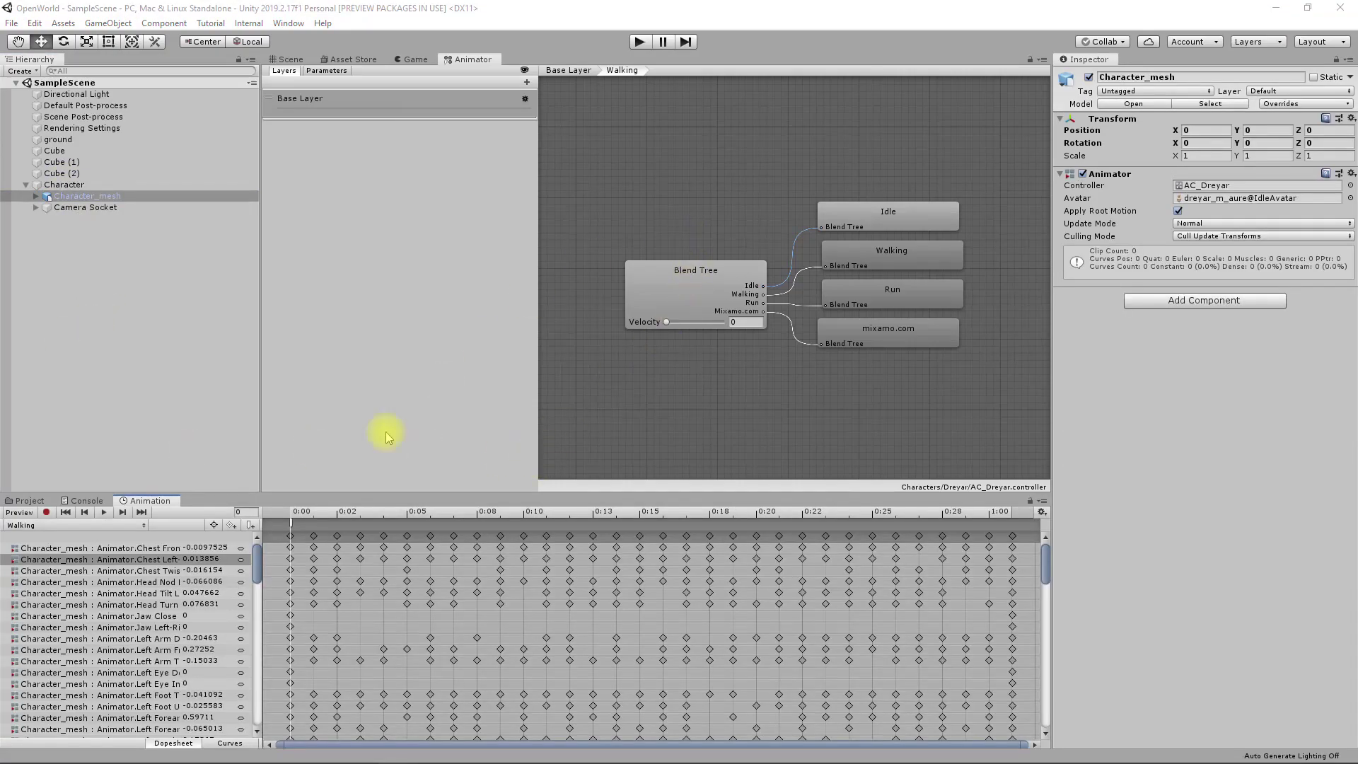
{"action": "left_click", "coordinate": [30, 501]}
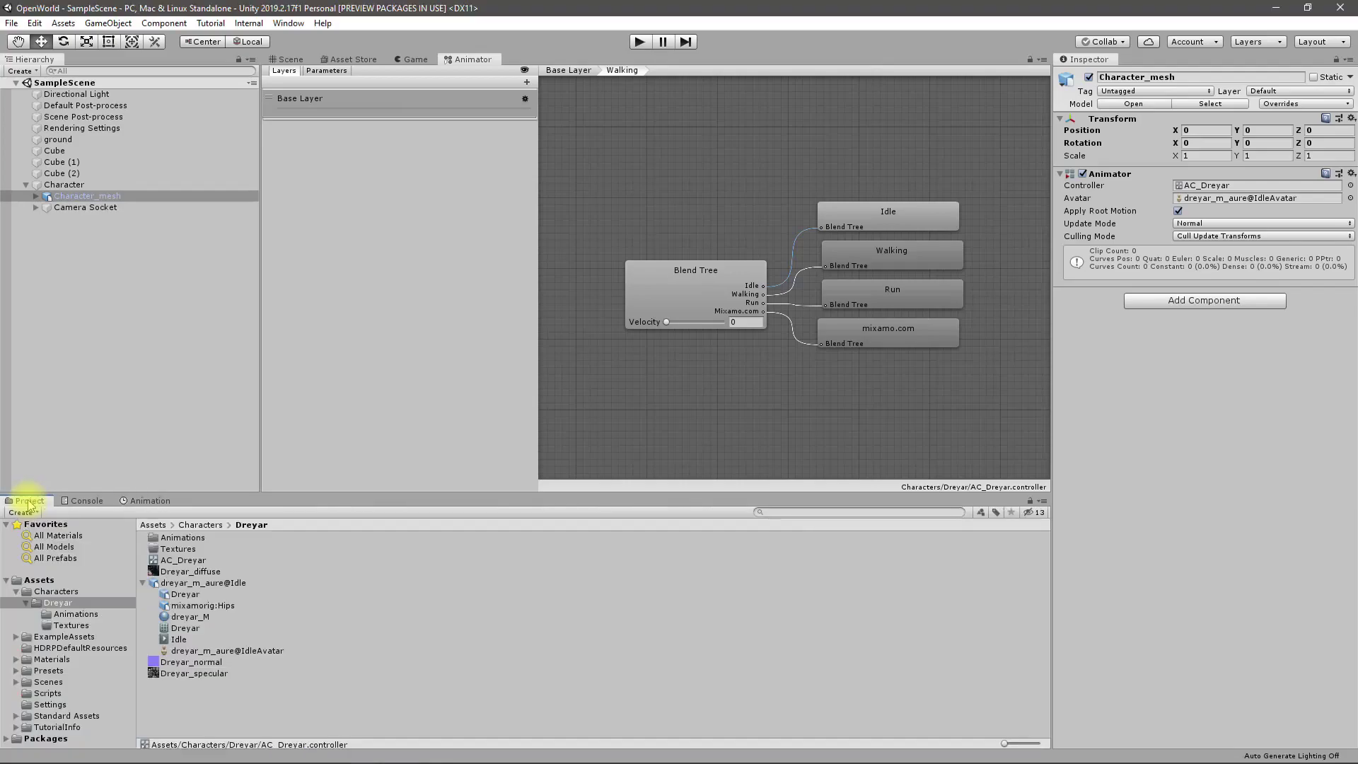
{"action": "left_click", "coordinate": [17, 593]}
{"action": "left_click", "coordinate": [15, 592]}
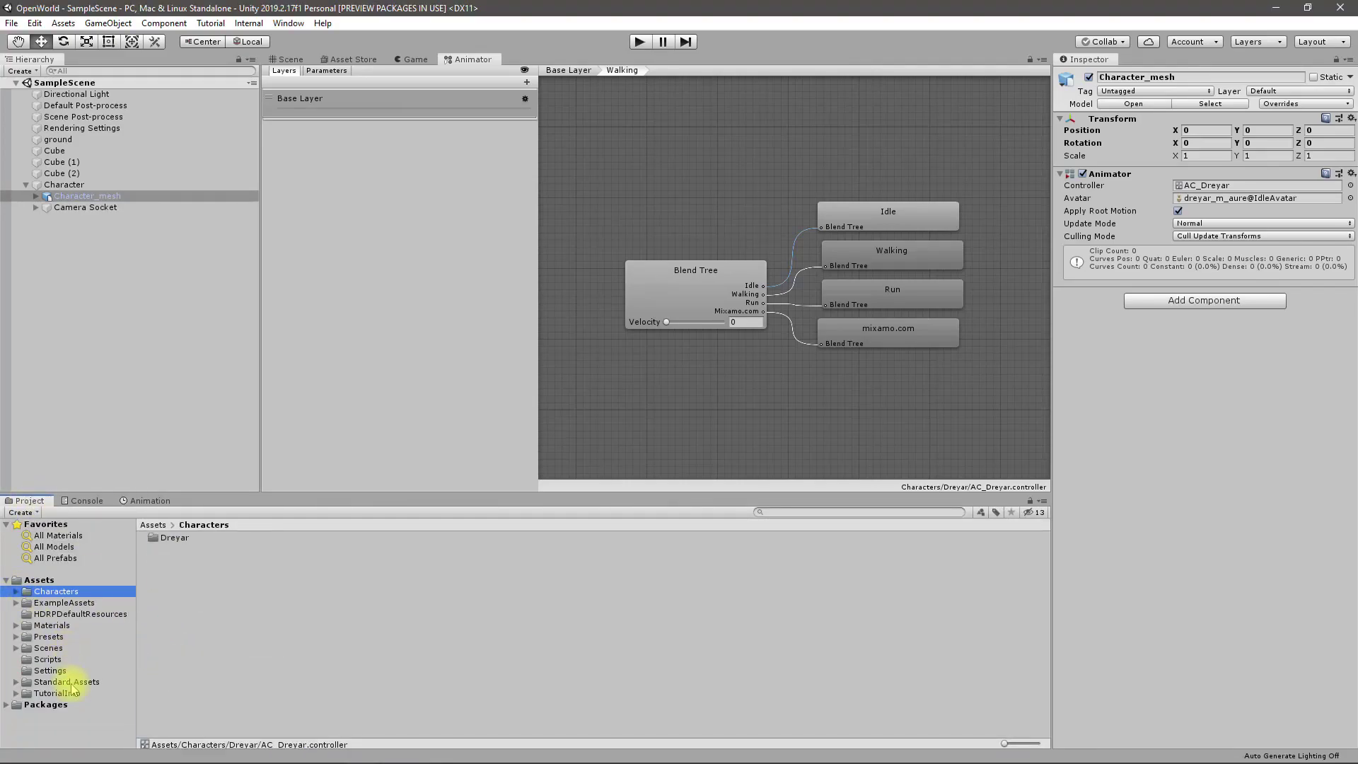
{"action": "left_click", "coordinate": [47, 659]}
- Create a C# script named CharacterAnimationEvents and open it in the code editor
{"action": "right_click", "coordinate": [217, 614]}
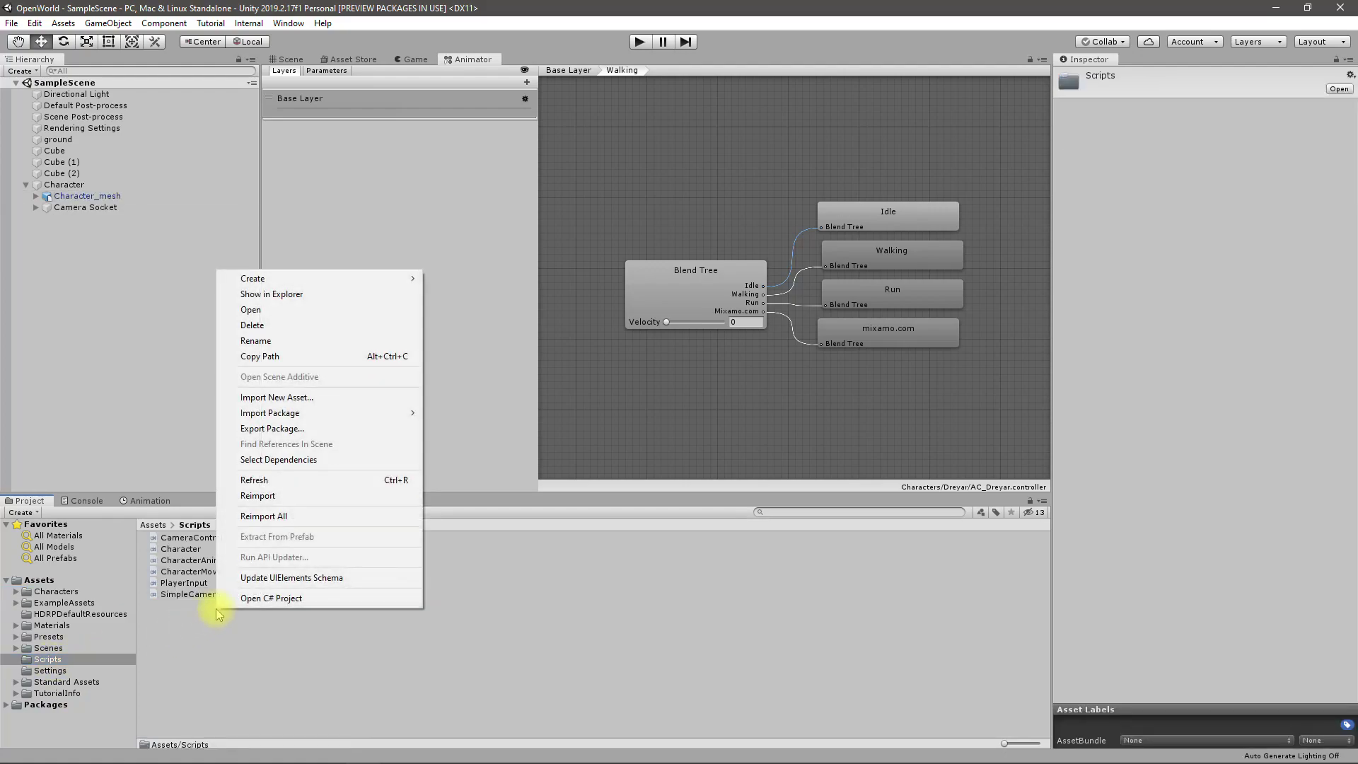
{"action": "mouse_move", "coordinate": [318, 267]}
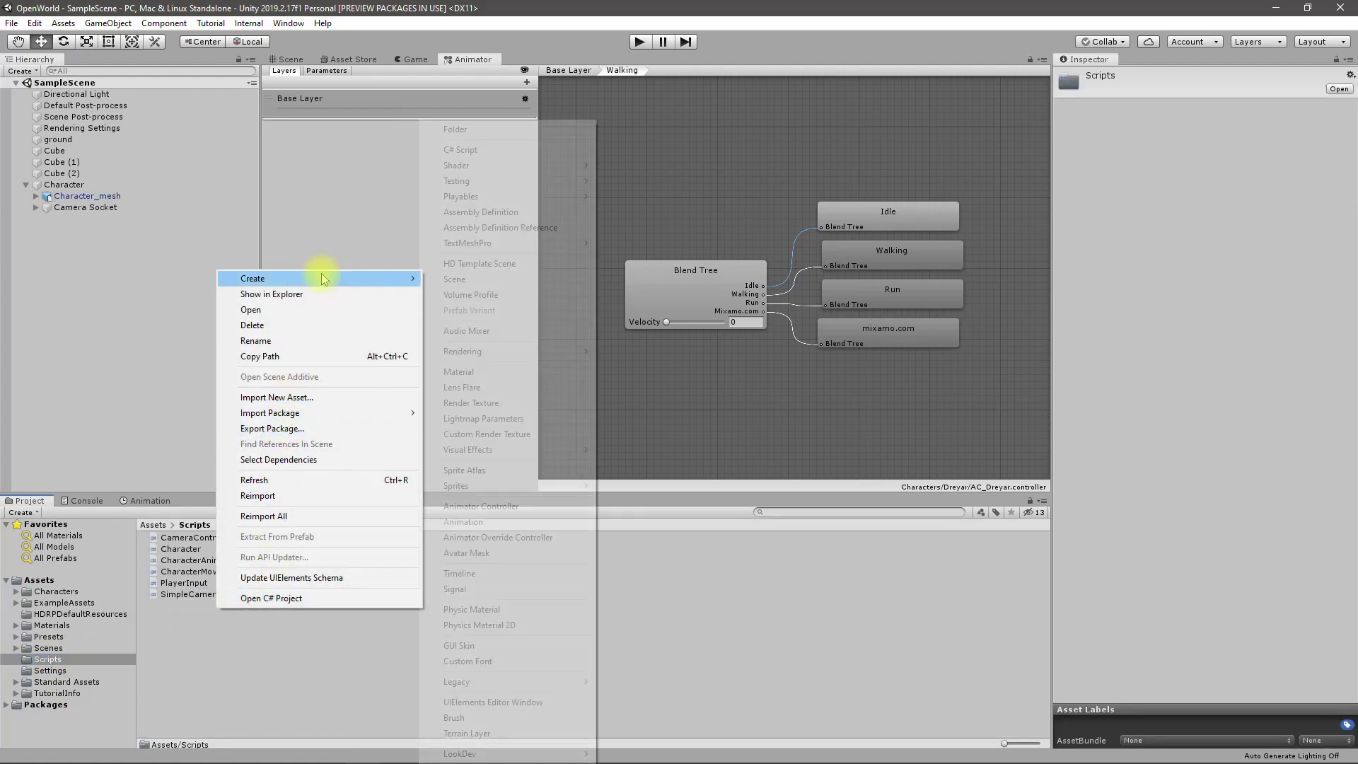
{"action": "left_click", "coordinate": [495, 149]}
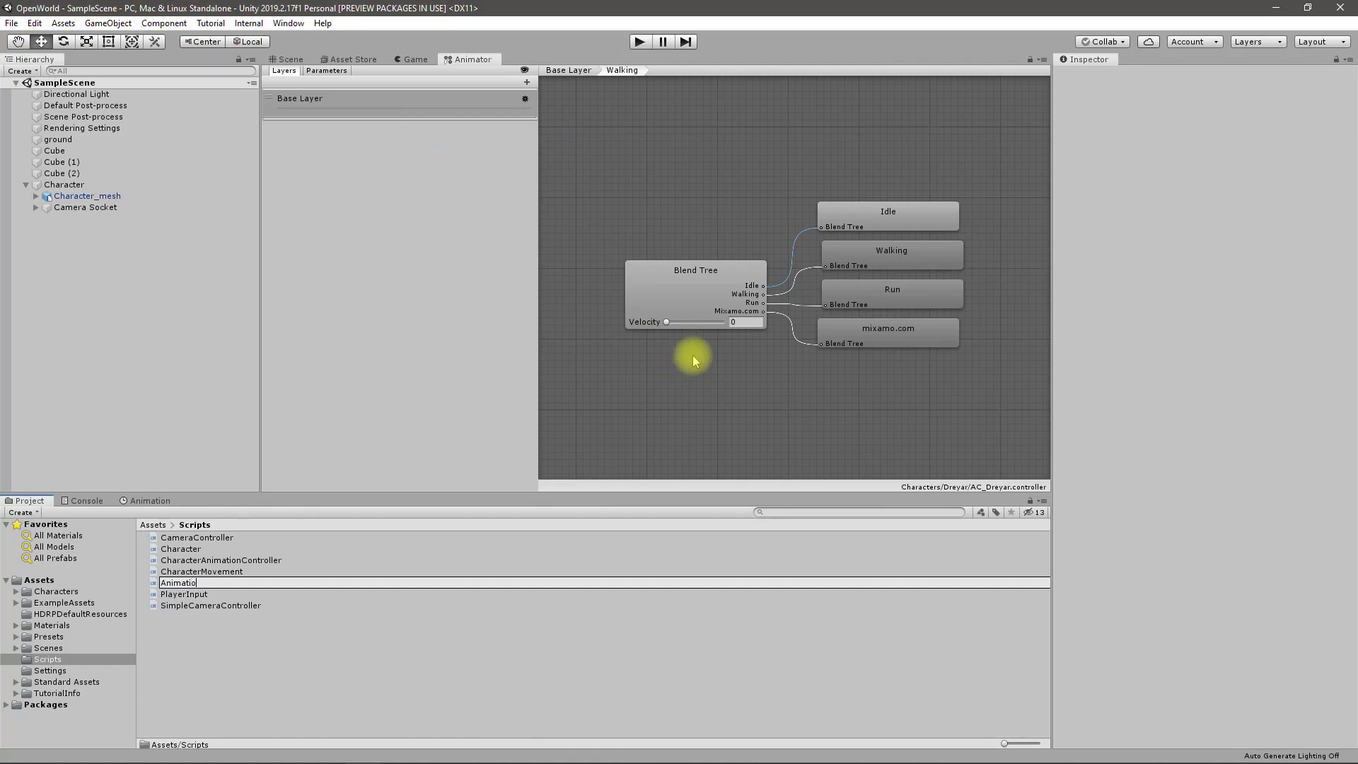
{"action": "key", "text": "Left"}
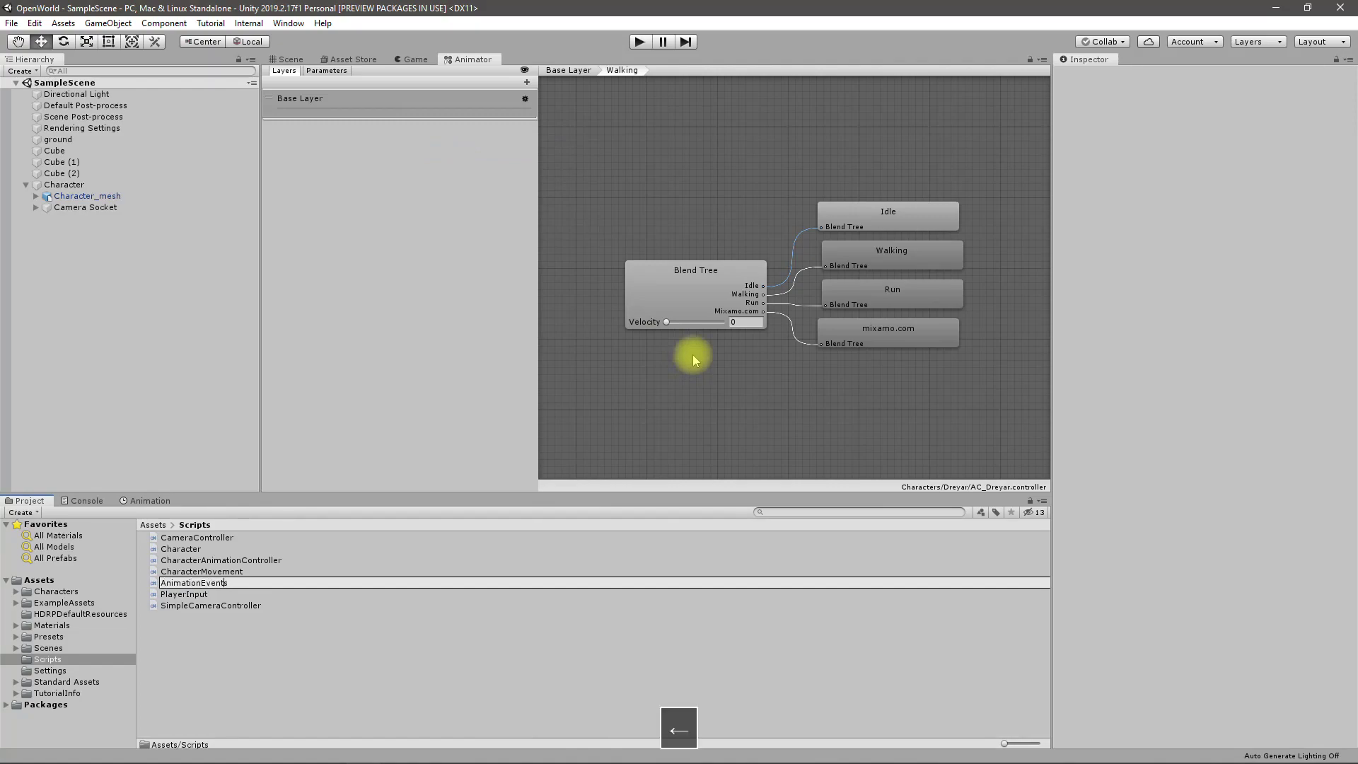
{"action": "type", "text": "Character"}
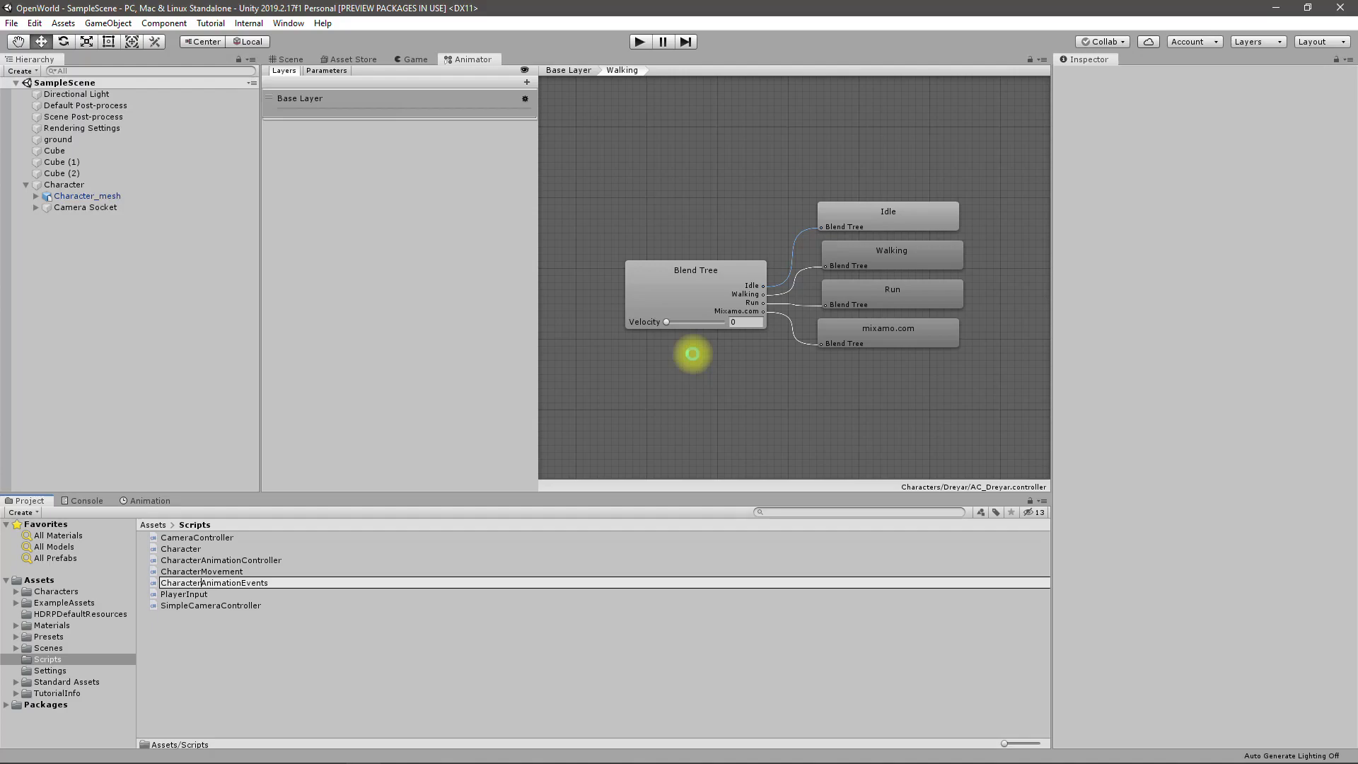
{"action": "left_click", "coordinate": [693, 353]}
{"action": "key", "text": "Return"}
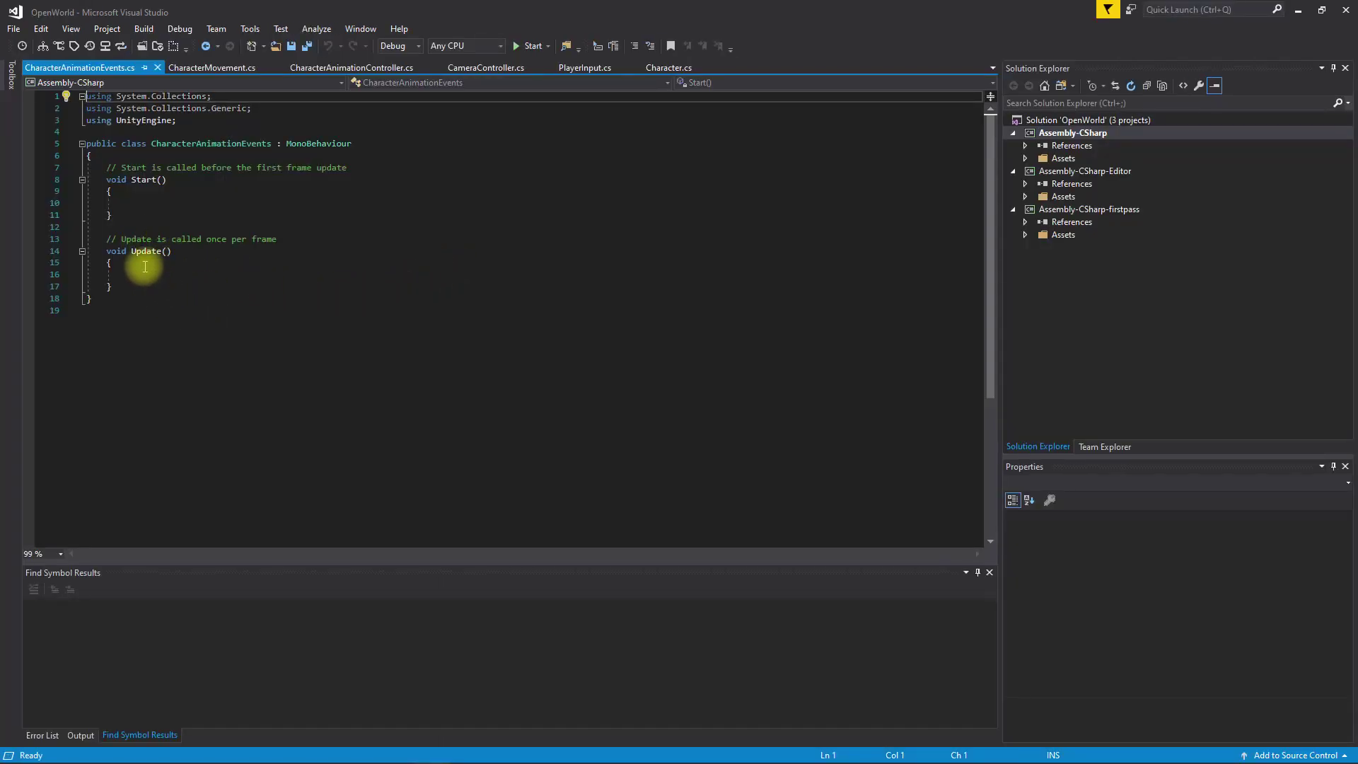
- Replace Update() with an empty public void Footstep() method and save the script
{"action": "left_click", "coordinate": [137, 286]}
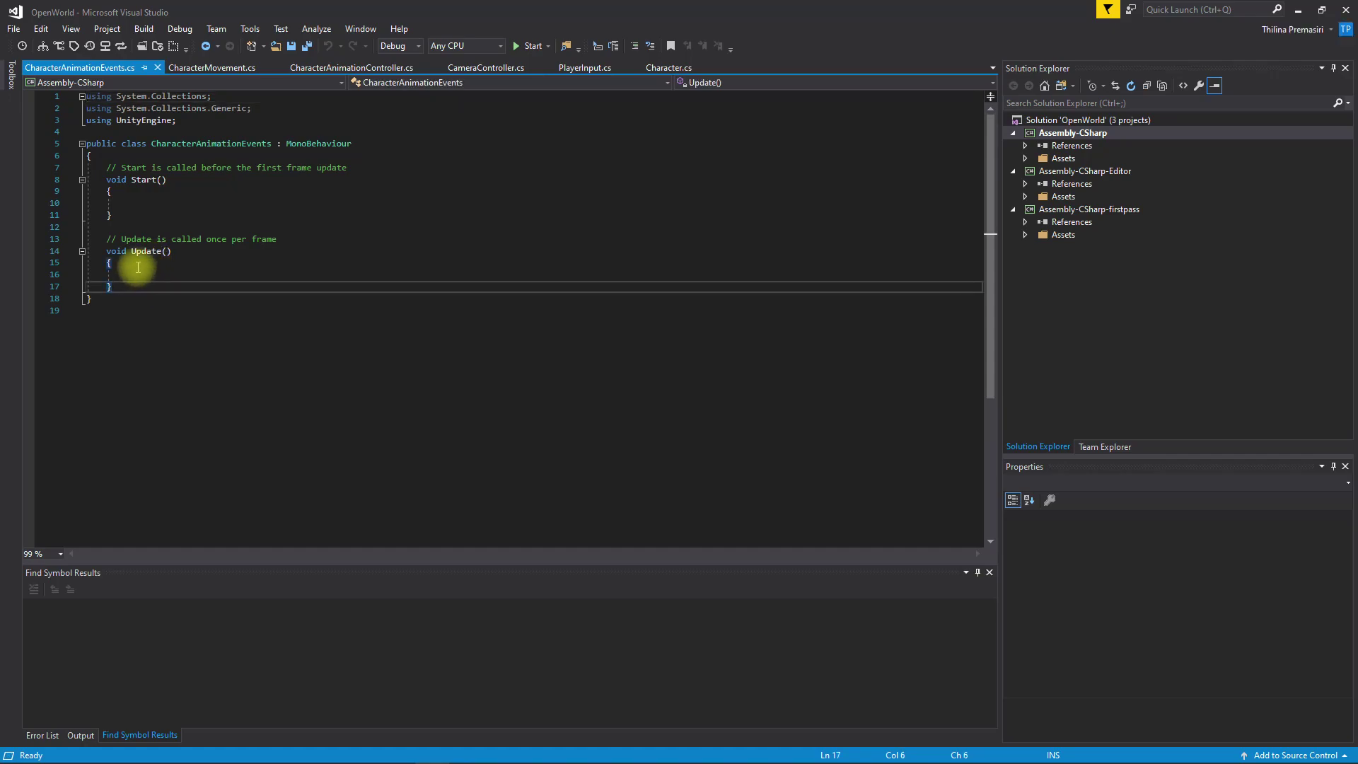
{"action": "key", "text": "Return"}
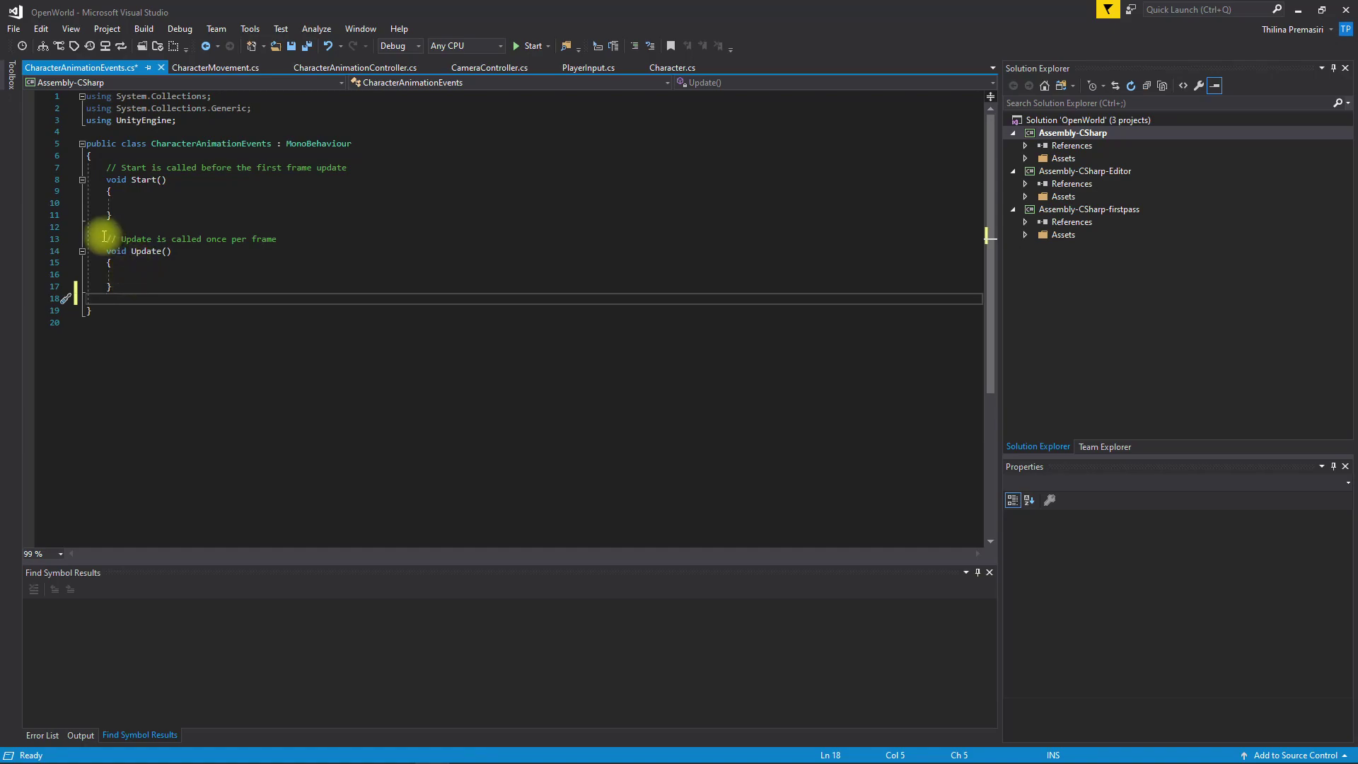
{"action": "left_click_drag", "start_coordinate": [106, 239], "coordinate": [442, 285]}
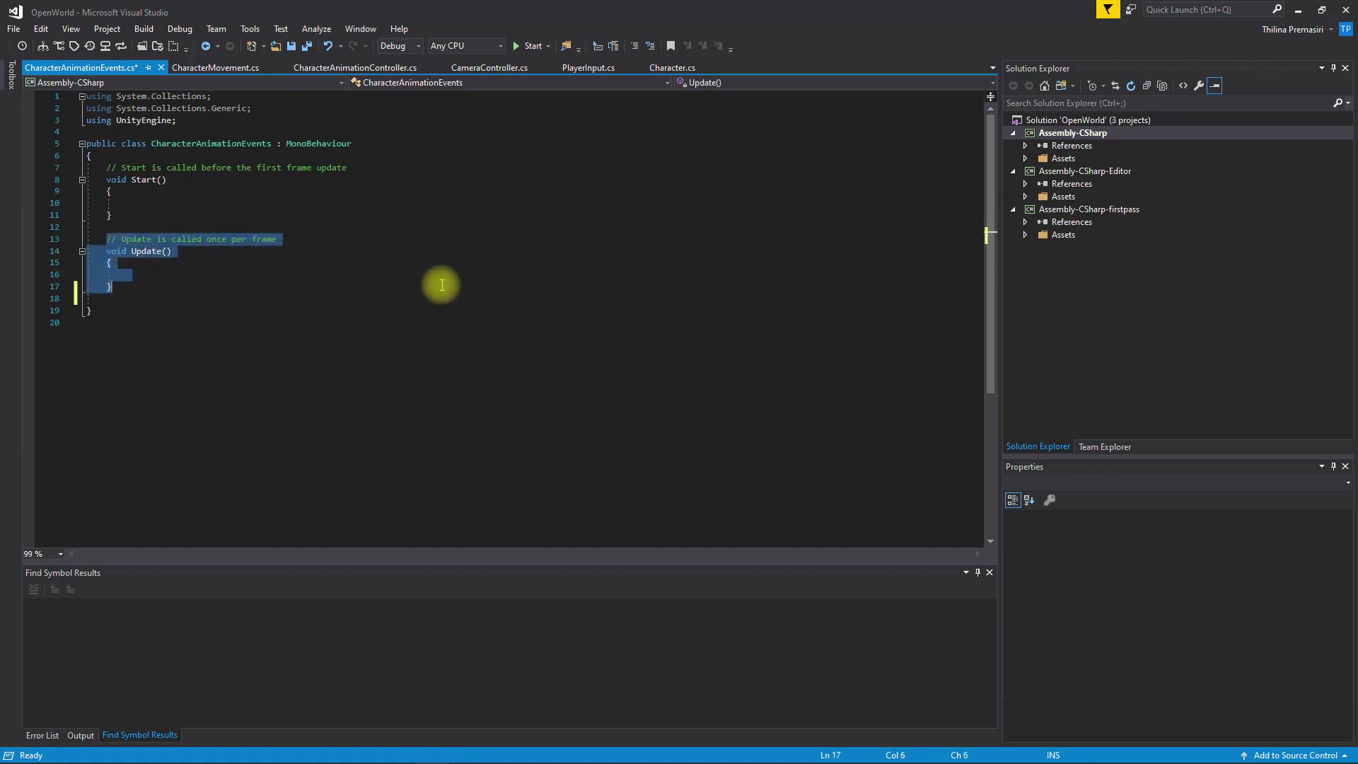
{"action": "key", "text": "Delete"}
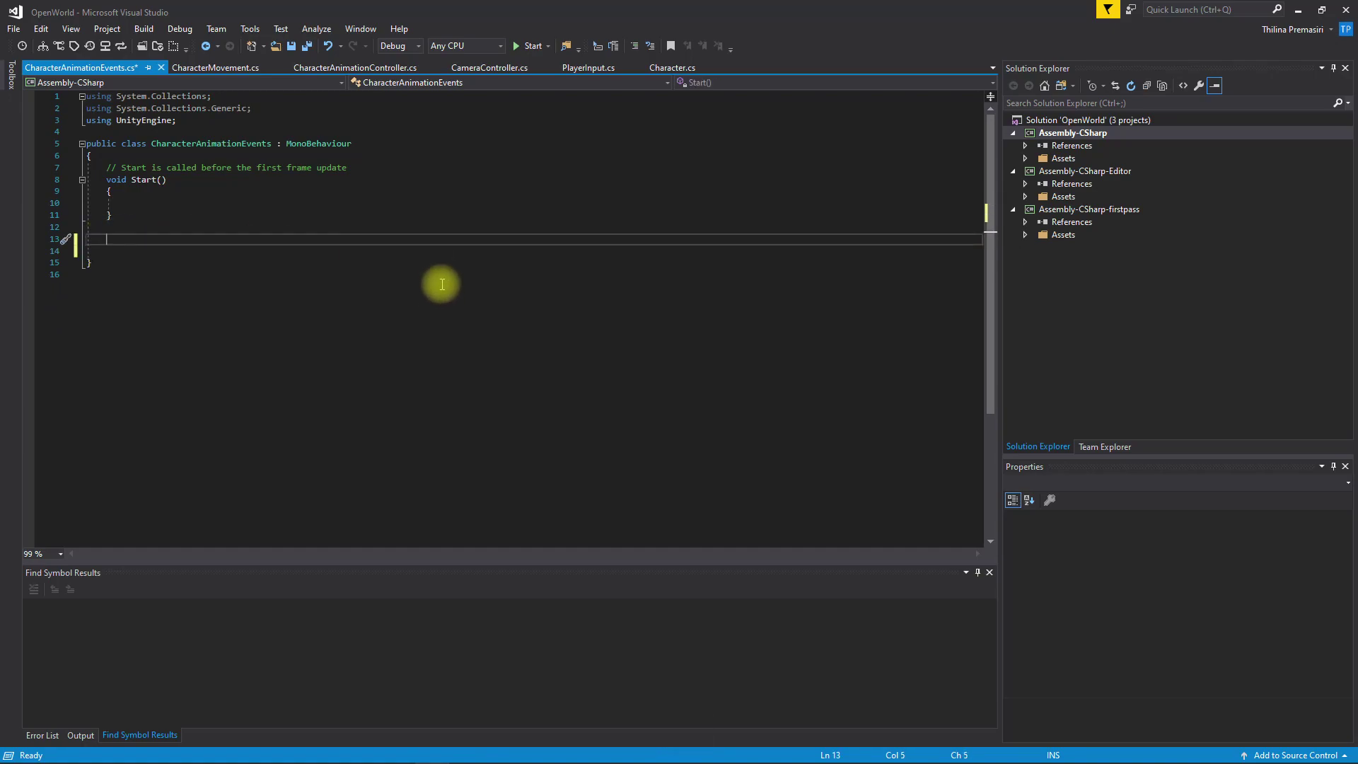
{"action": "type", "text": "public voi"}
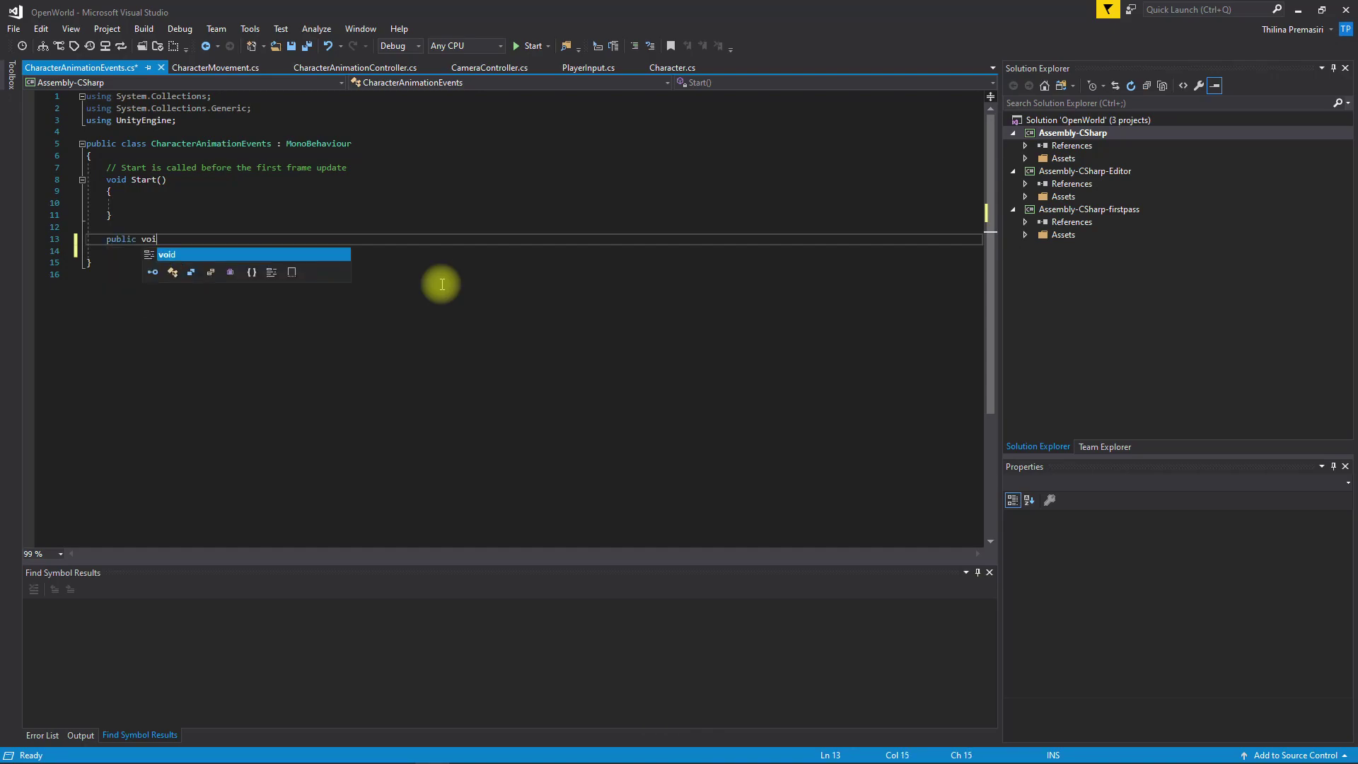
{"action": "type", "text": "d Footstep() {"}
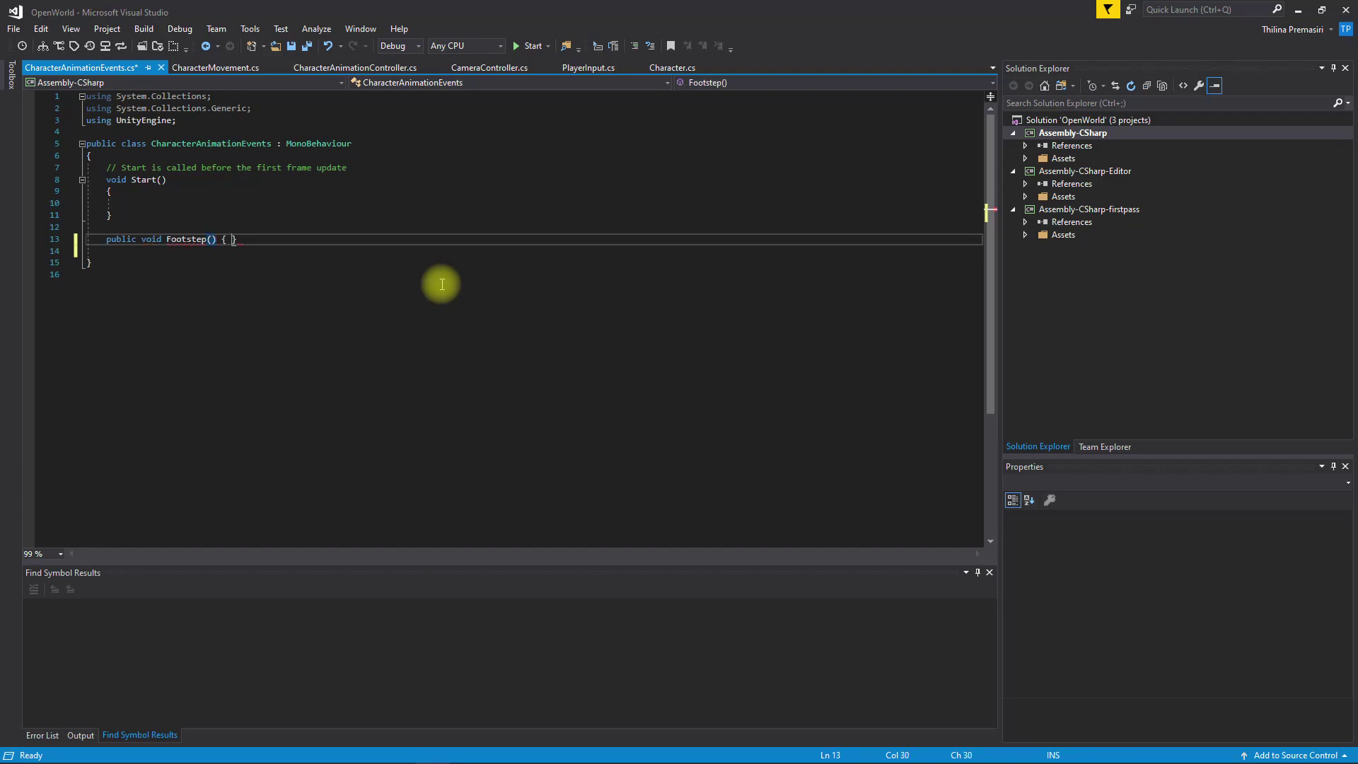
{"action": "key", "text": "Return"}
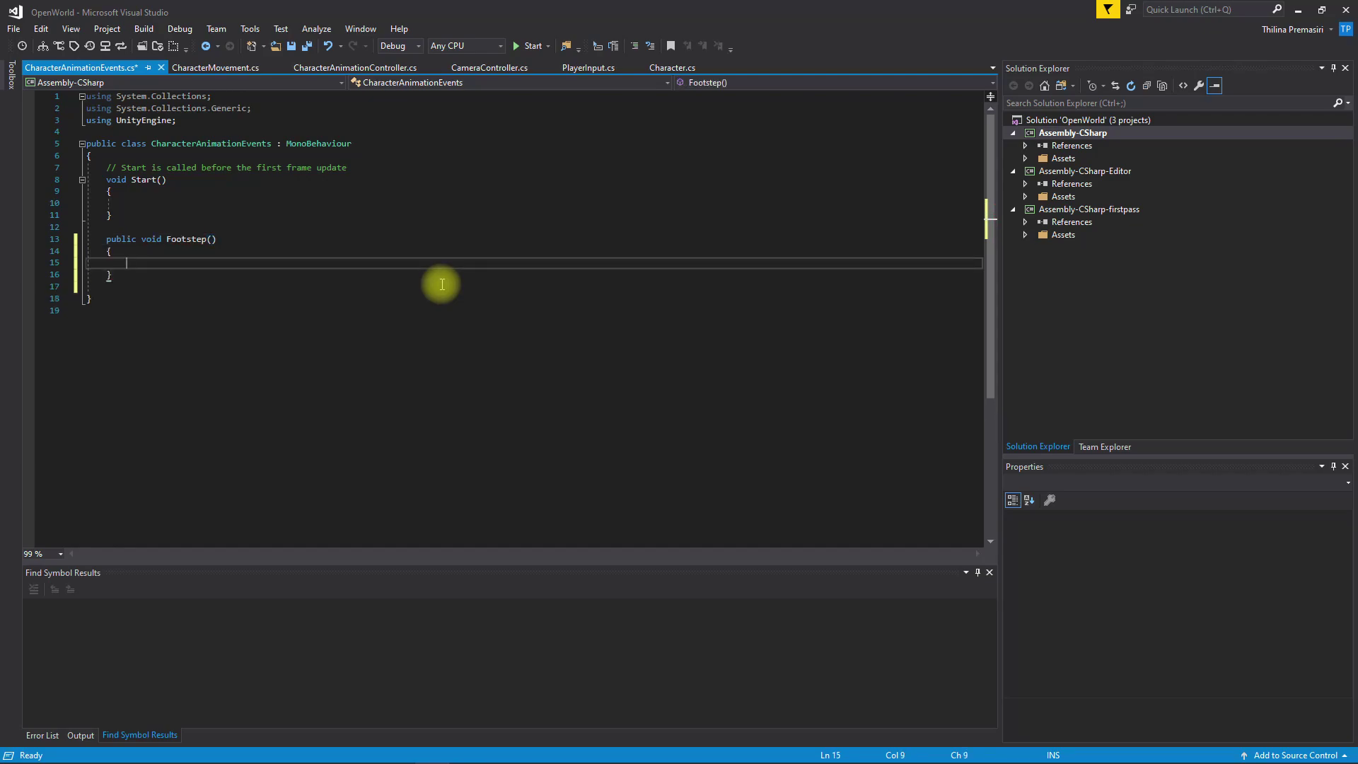
{"action": "key", "text": "ctrl+s"}
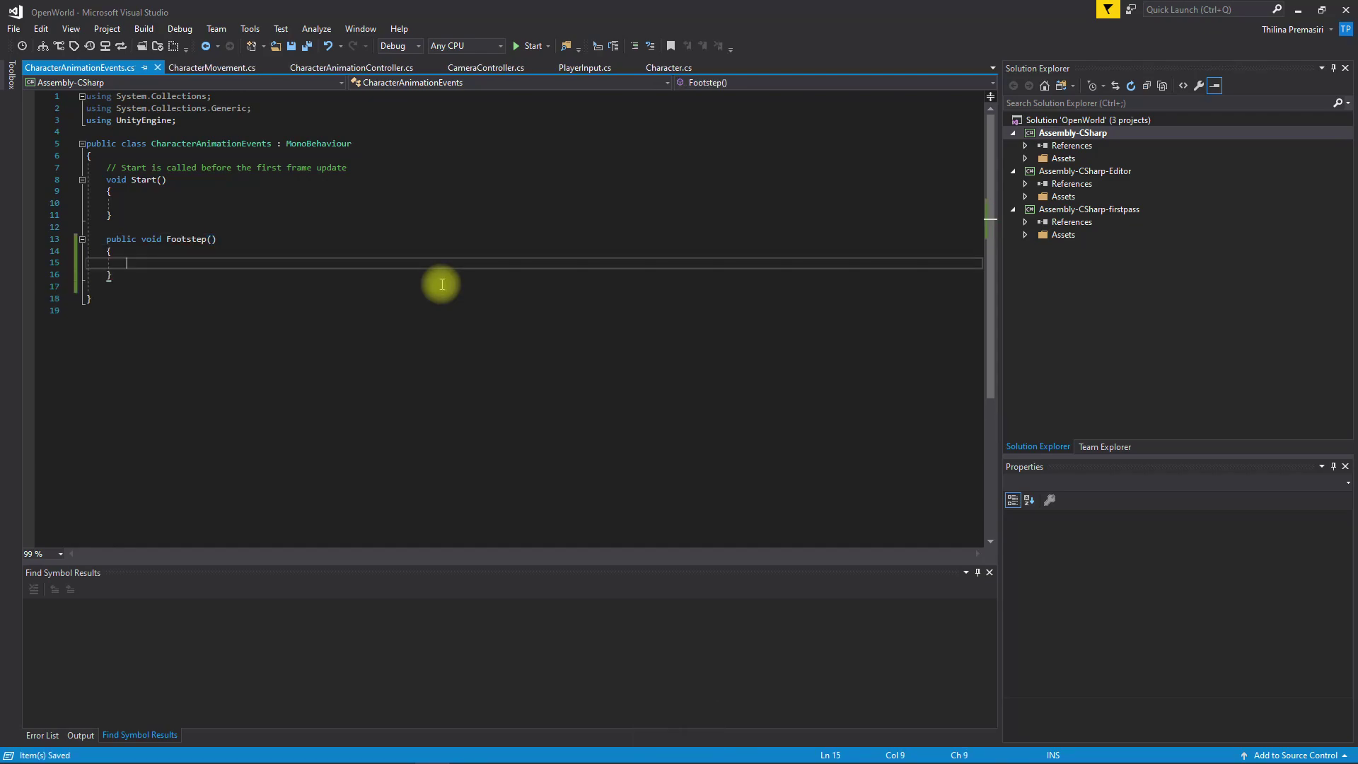
{"action": "key", "text": "alt+Tab"}
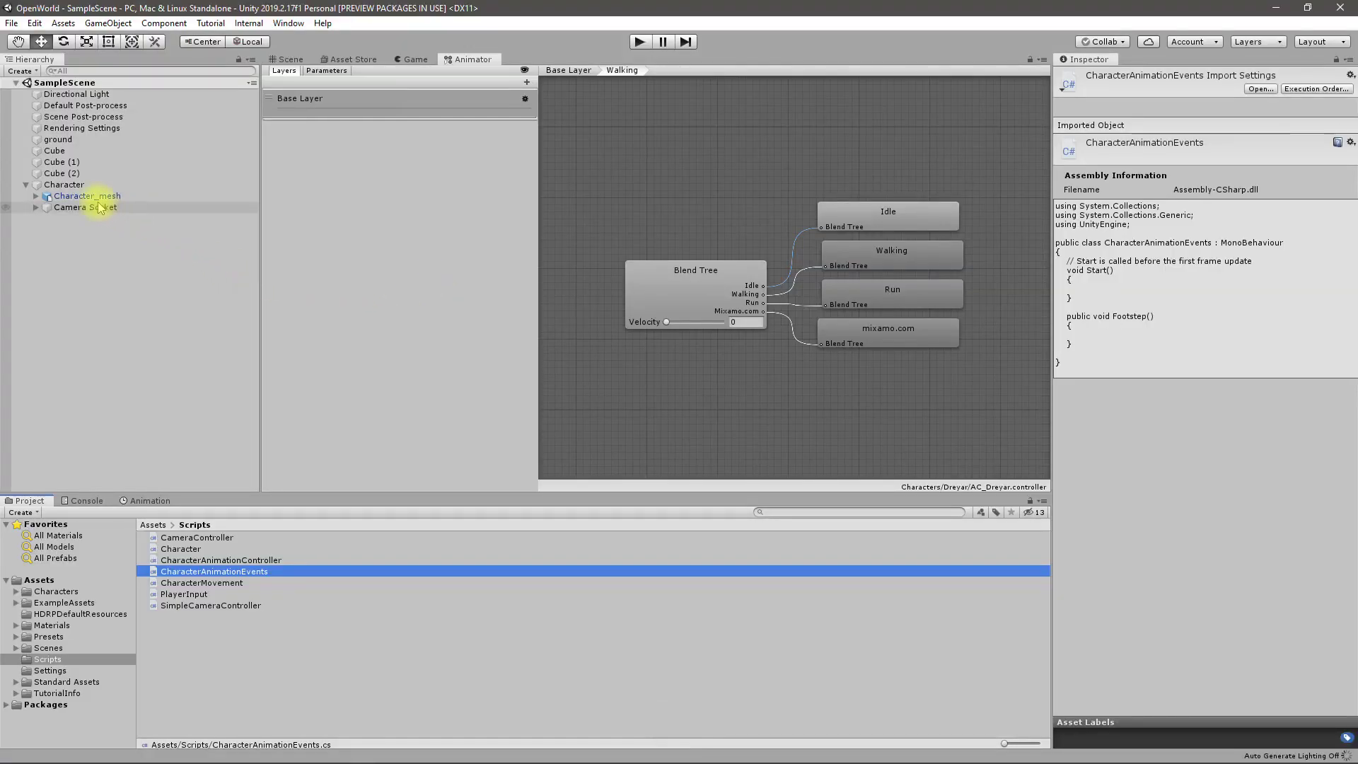
- Drag the CharacterAnimationEvents script onto Character_mesh's Inspector as a component below its Animator
{"action": "left_click", "coordinate": [87, 201]}
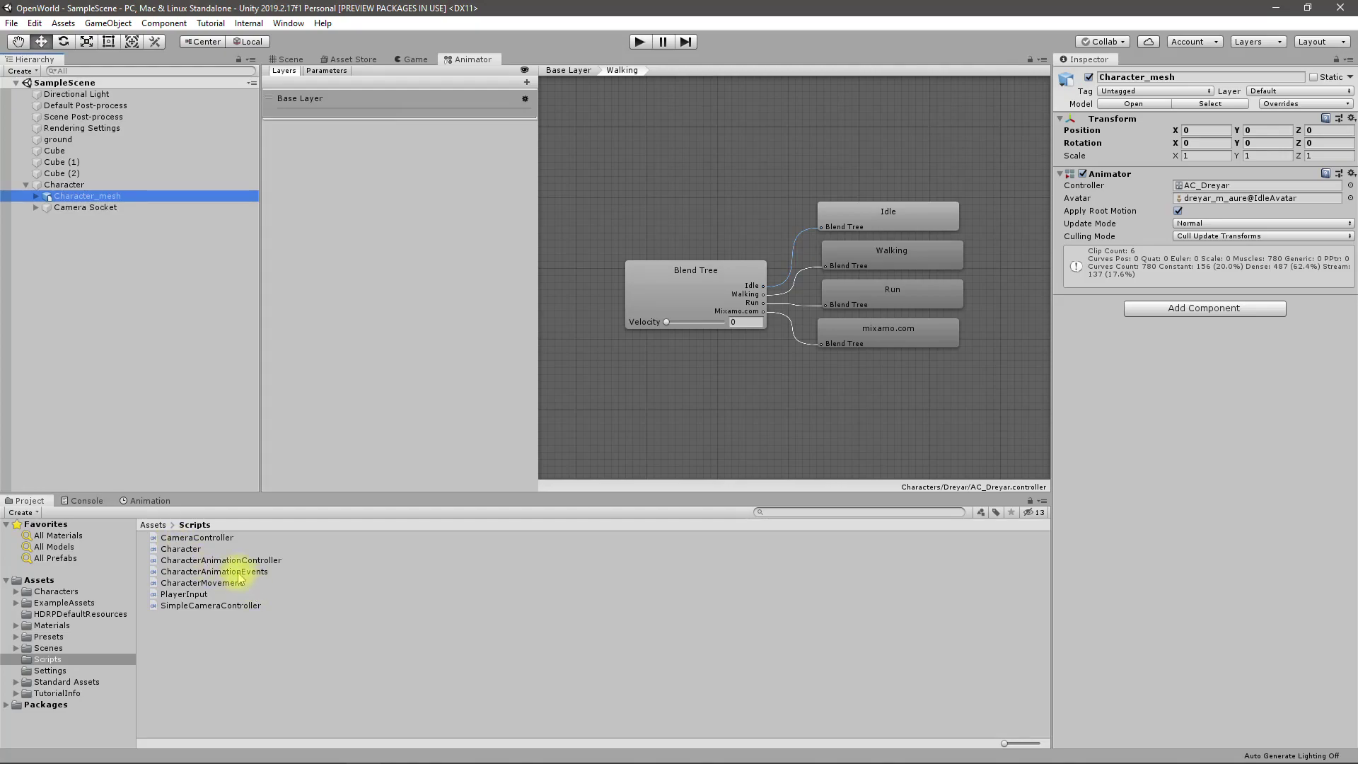
{"action": "left_click", "coordinate": [209, 560]}
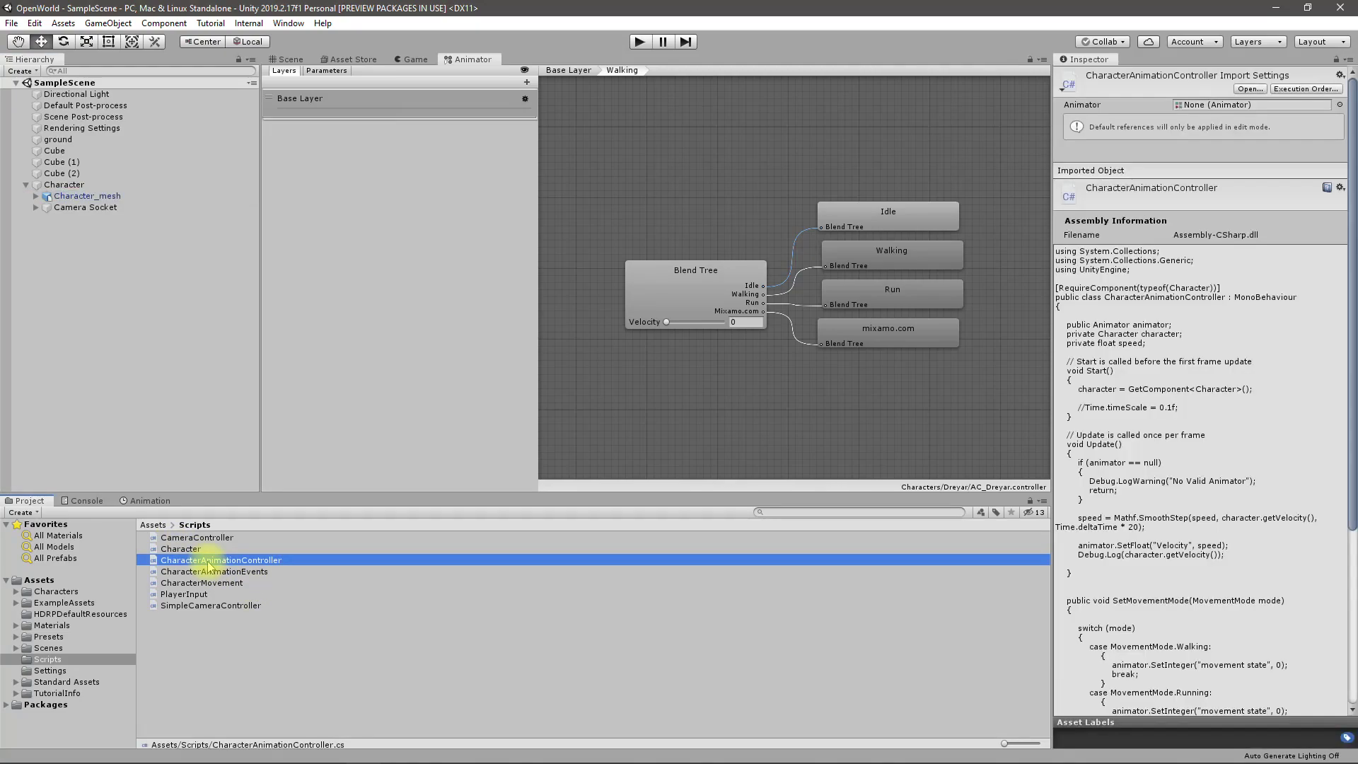
{"action": "left_click", "coordinate": [88, 198]}
{"action": "left_click_drag", "start_coordinate": [214, 572], "coordinate": [1229, 464]}
{"action": "key", "text": "alt+Tab"}
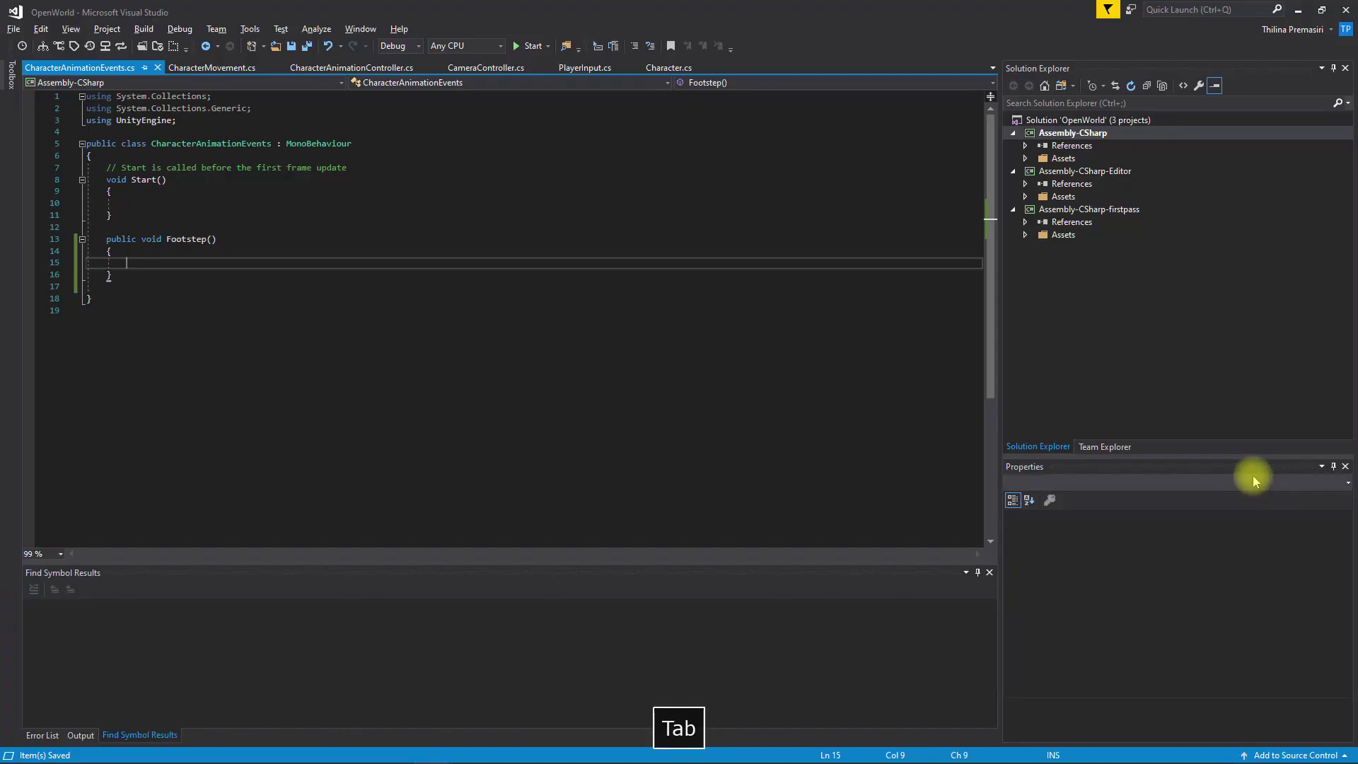
{"action": "key", "text": "ctrl+s"}
{"action": "key", "text": "alt+Tab"}
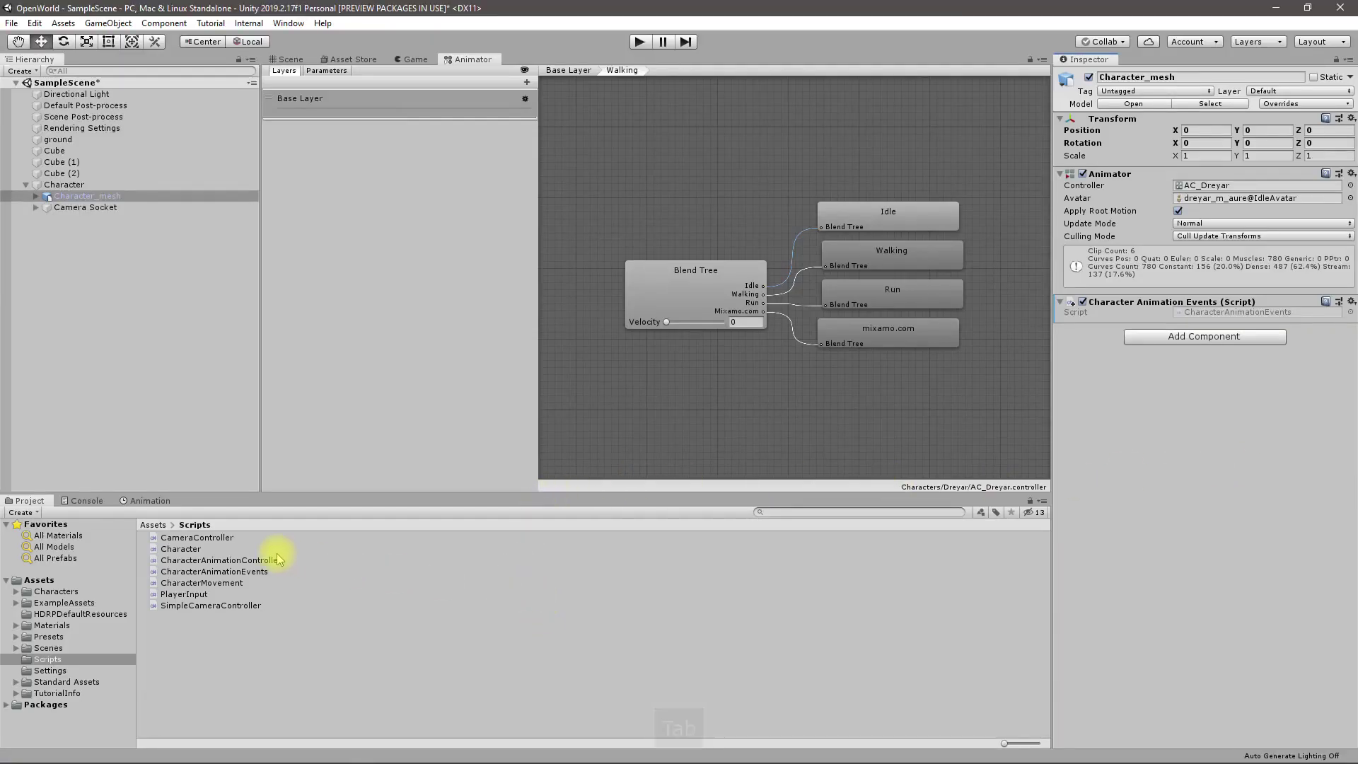
- Set the Walking clip's start event to call Footstep
{"action": "left_click", "coordinate": [149, 500]}
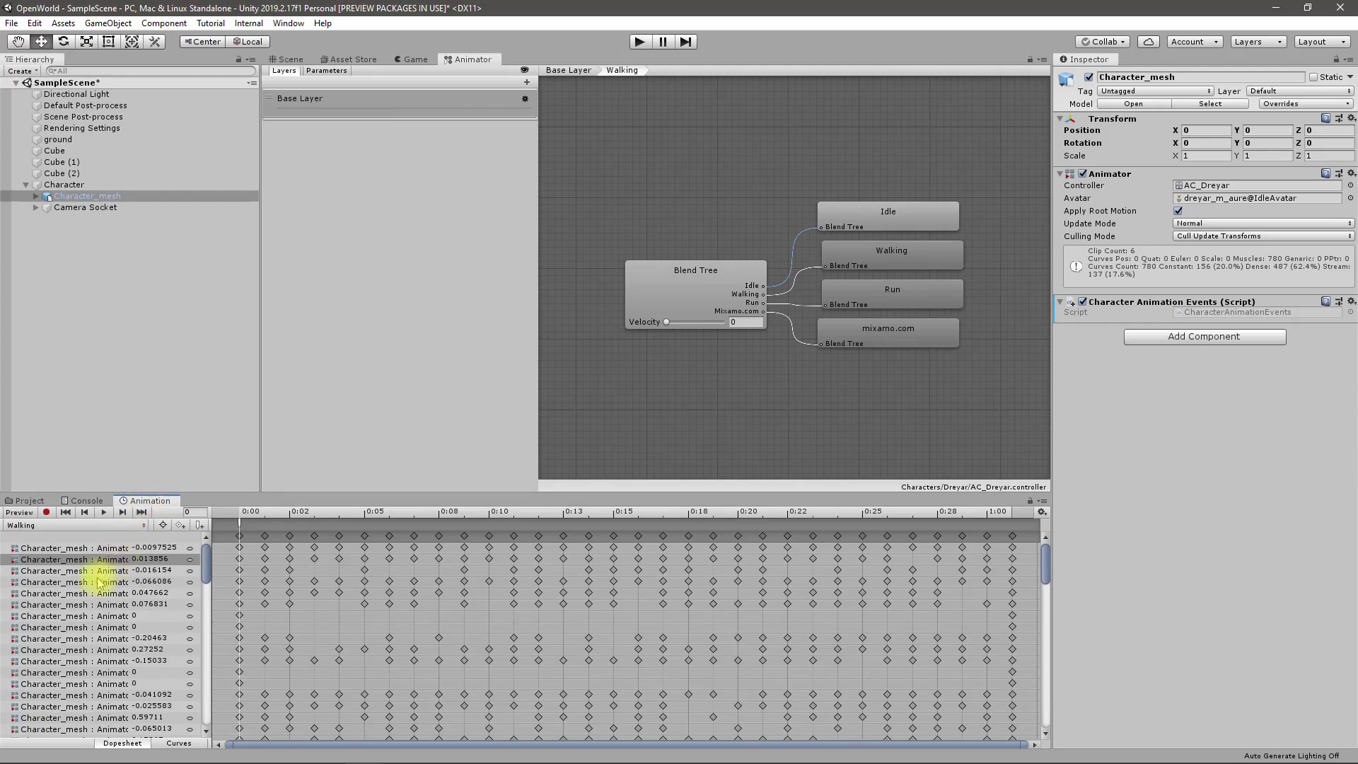
{"action": "left_click", "coordinate": [239, 524]}
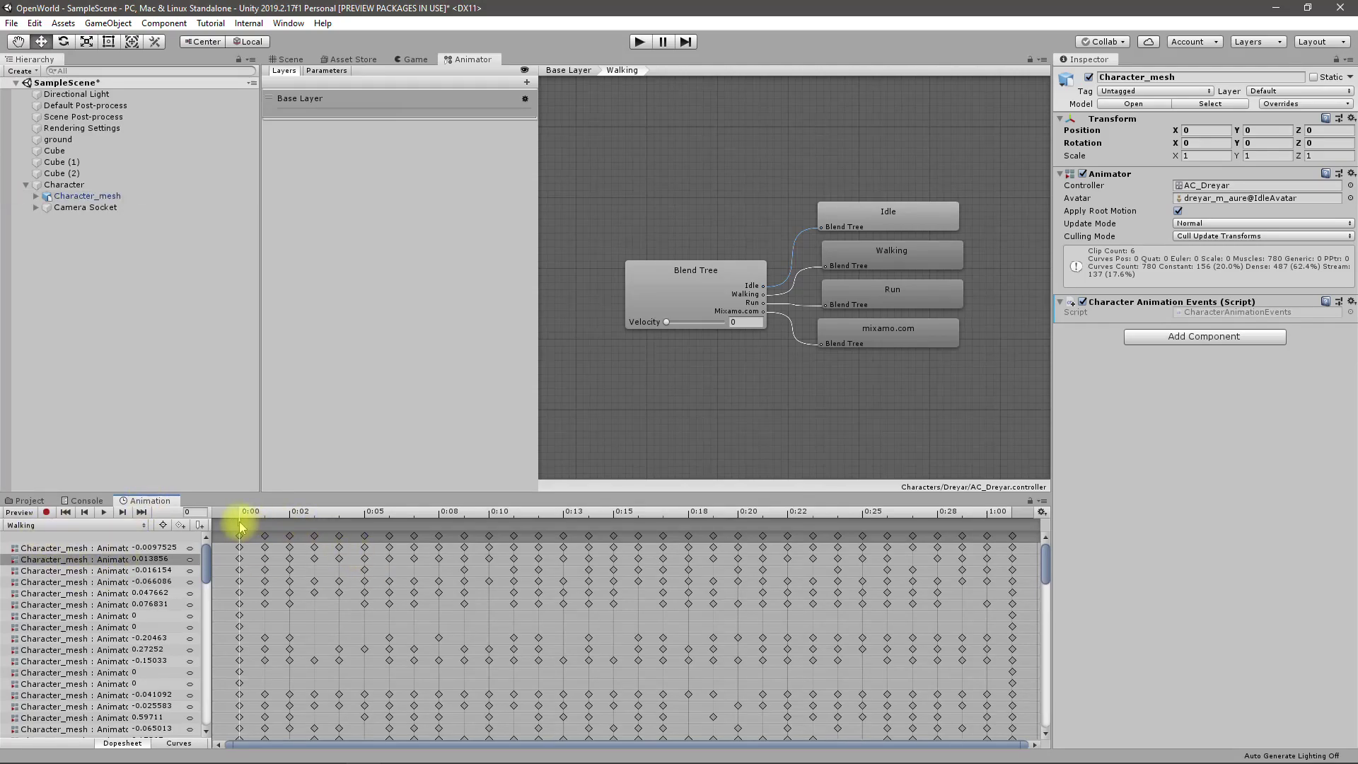
{"action": "left_click", "coordinate": [1184, 106]}
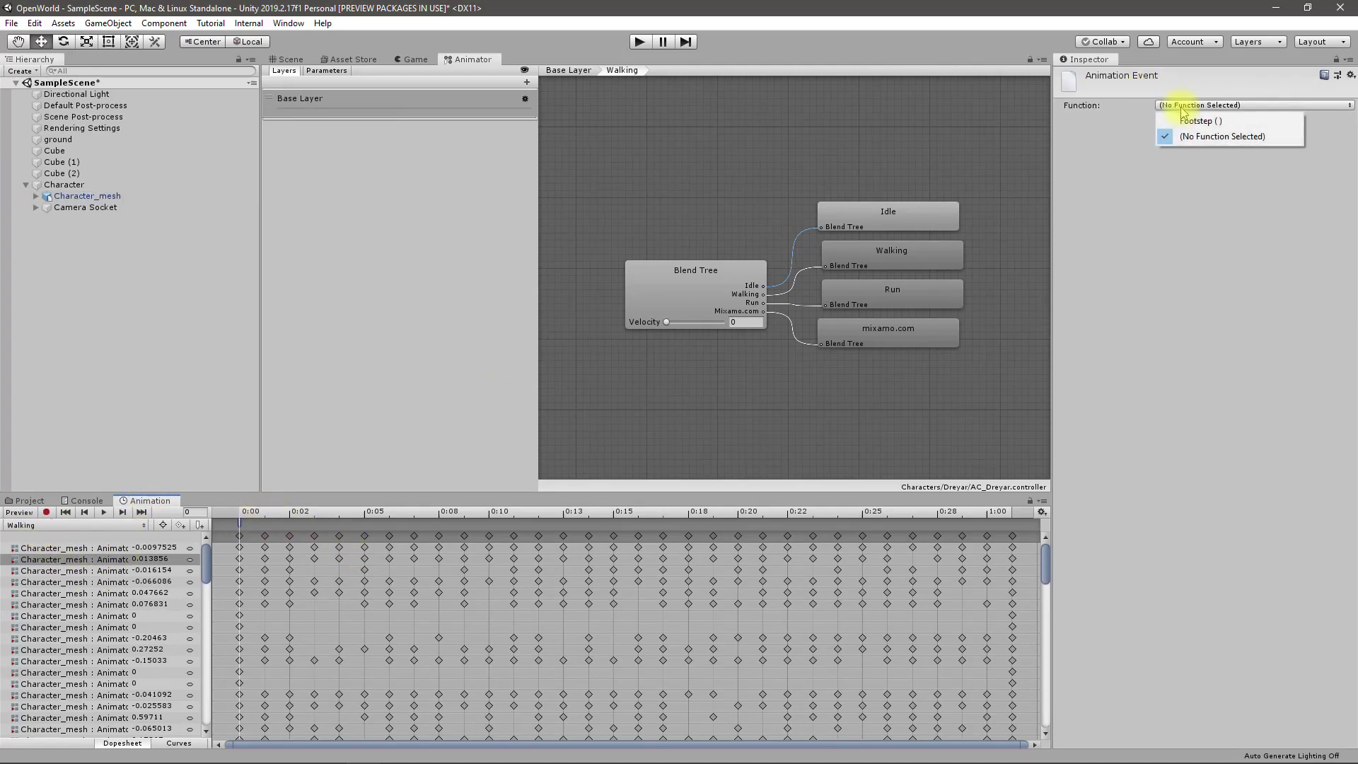
{"action": "left_click", "coordinate": [1196, 121]}
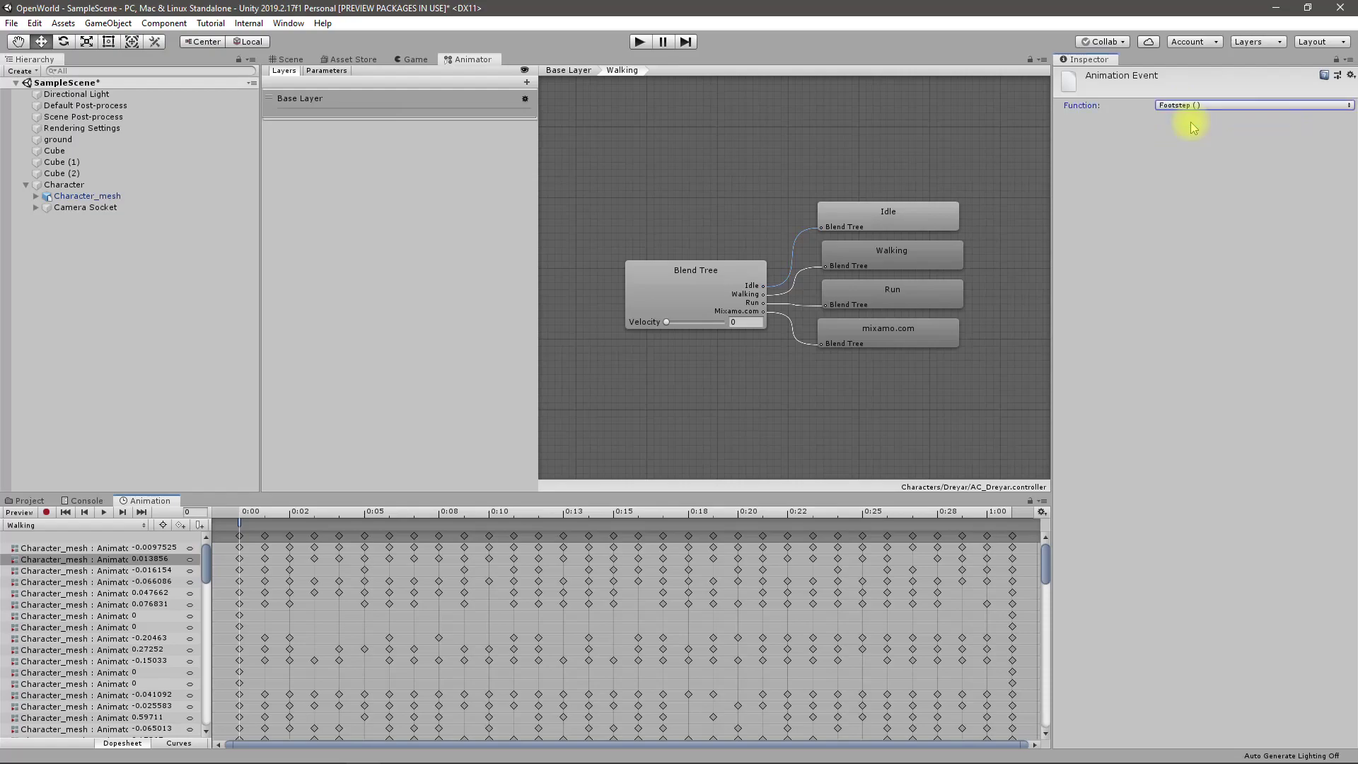
- Add a Footstep event near frame 10 of the Walking clip
{"action": "left_click", "coordinate": [240, 525]}
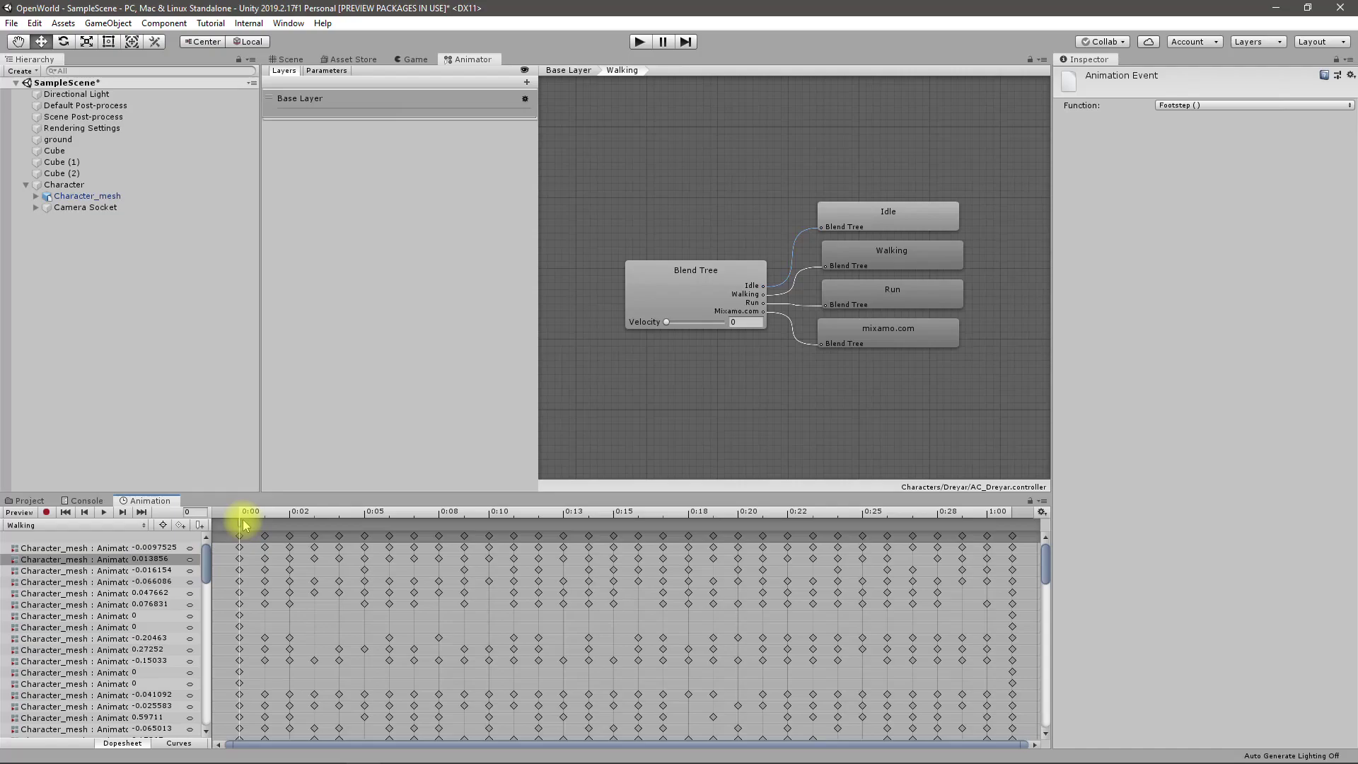
{"action": "left_click_drag", "start_coordinate": [248, 513], "coordinate": [502, 508]}
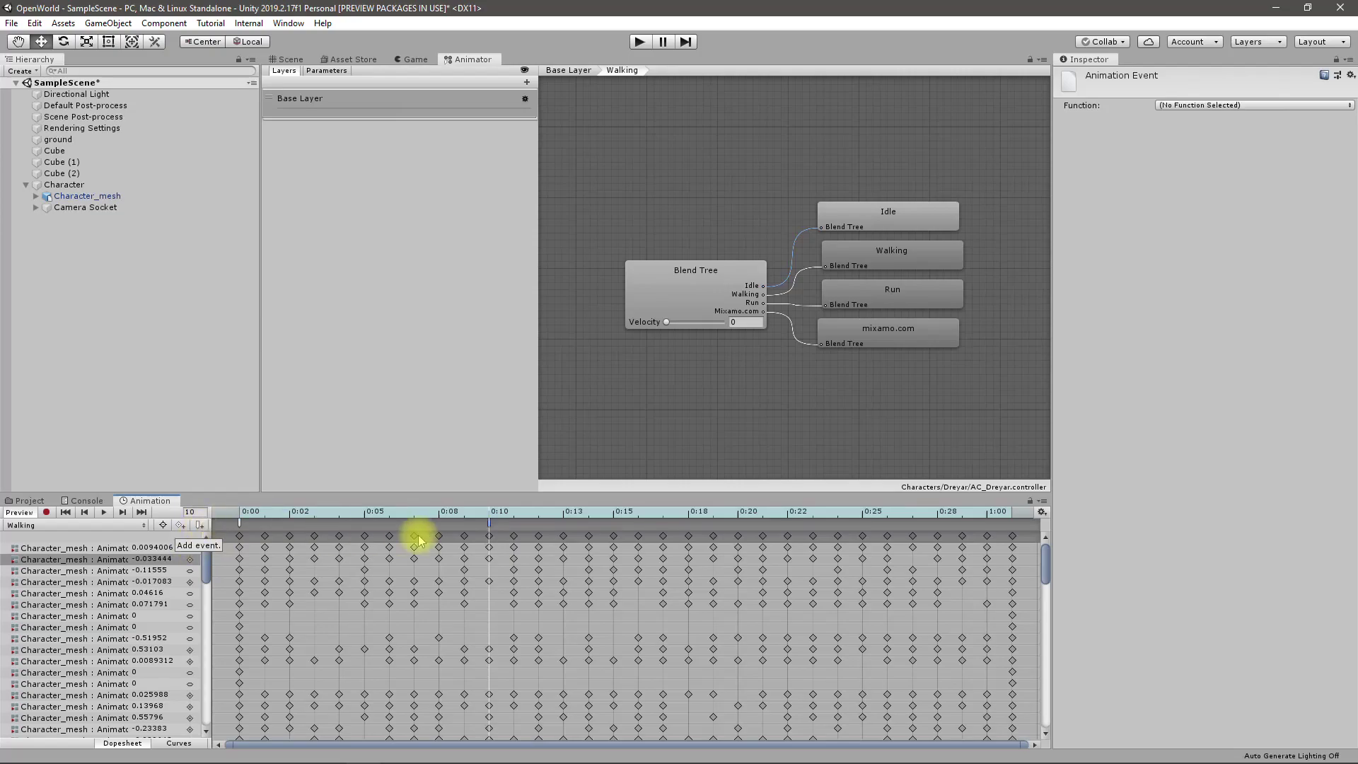
{"action": "left_click", "coordinate": [1169, 106]}
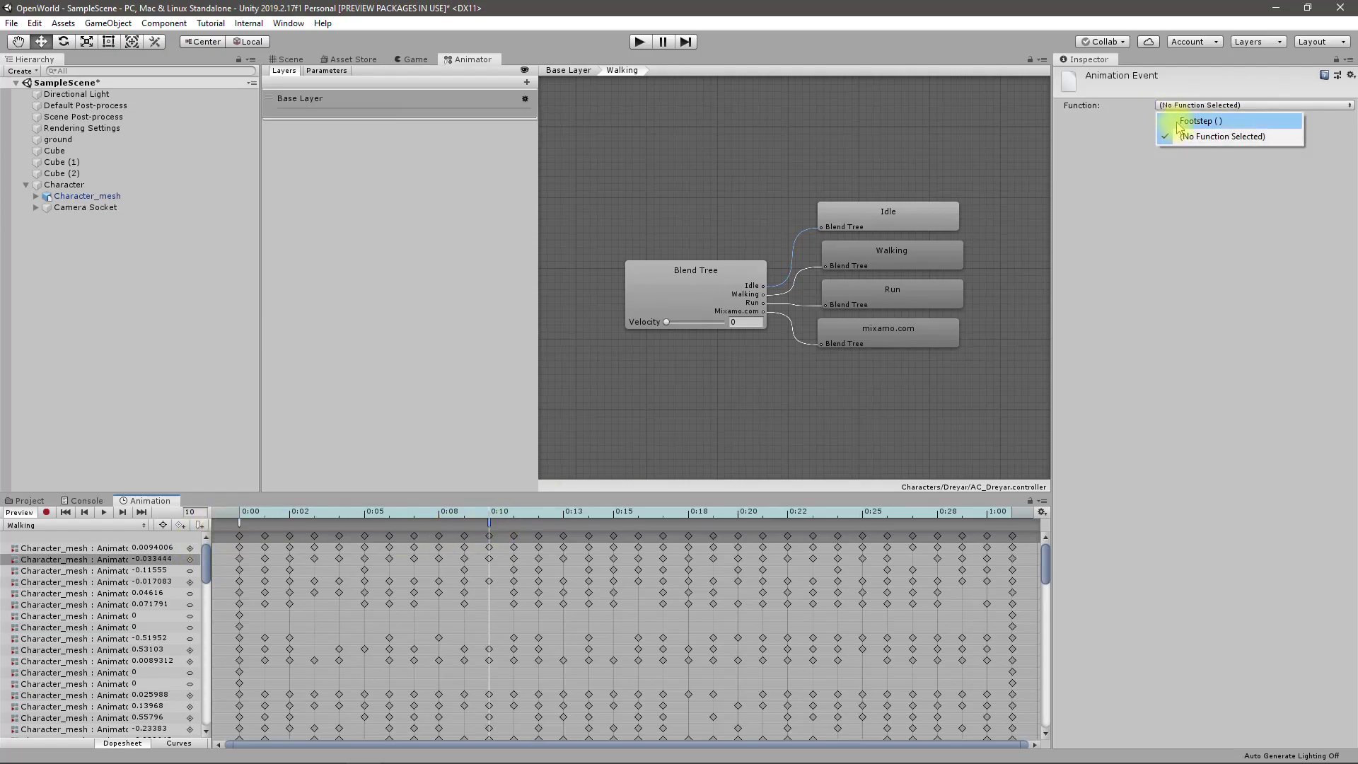
{"action": "left_click", "coordinate": [1167, 121]}
- Add another Footstep event at frame 24
{"action": "left_click_drag", "start_coordinate": [500, 523], "coordinate": [865, 509]}
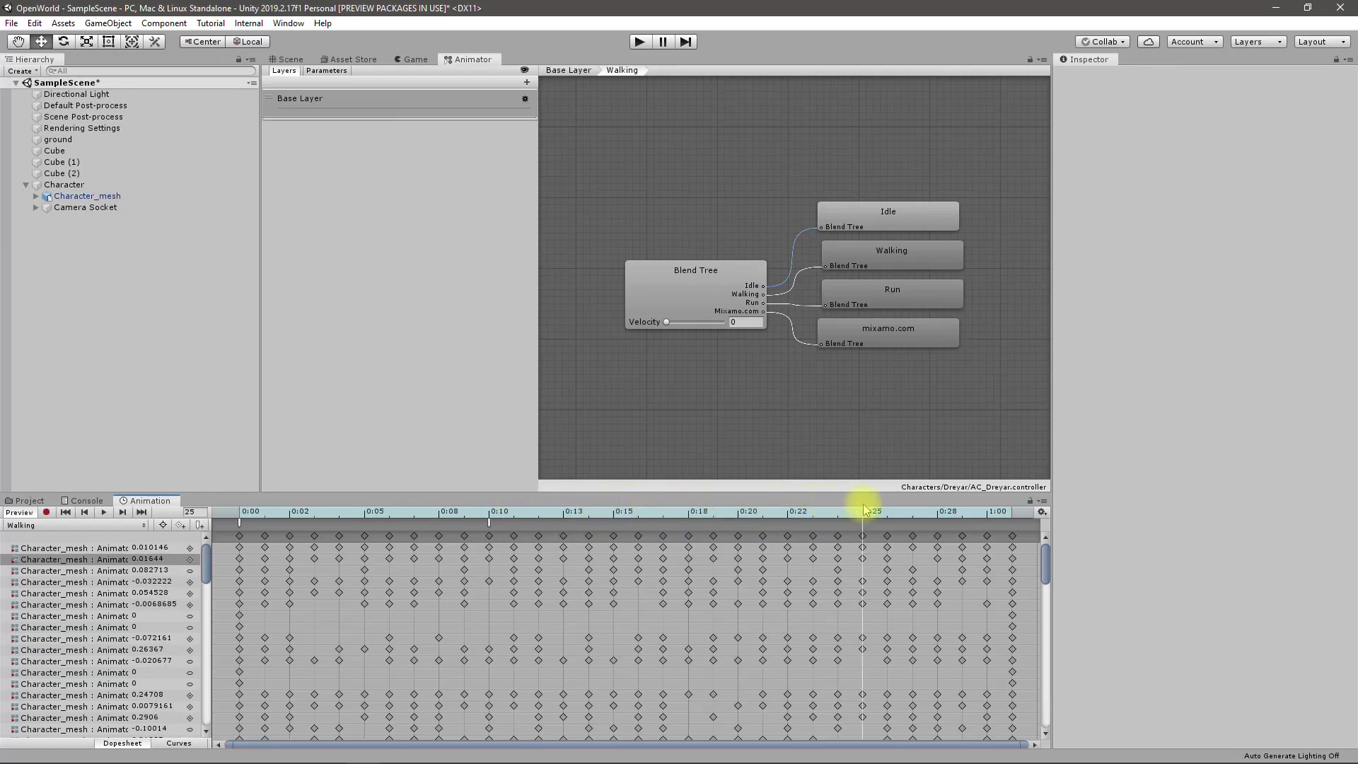
{"action": "left_click", "coordinate": [838, 511]}
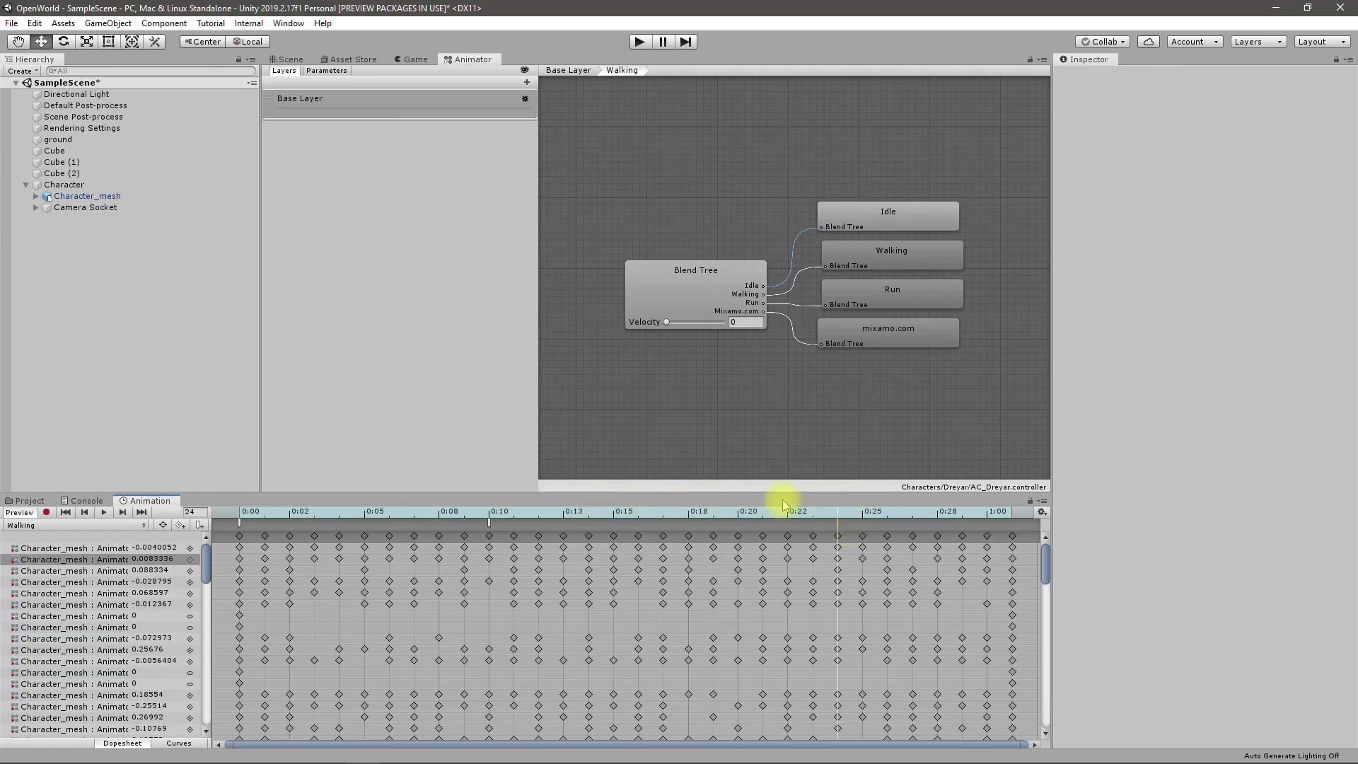
{"action": "left_click", "coordinate": [200, 526]}
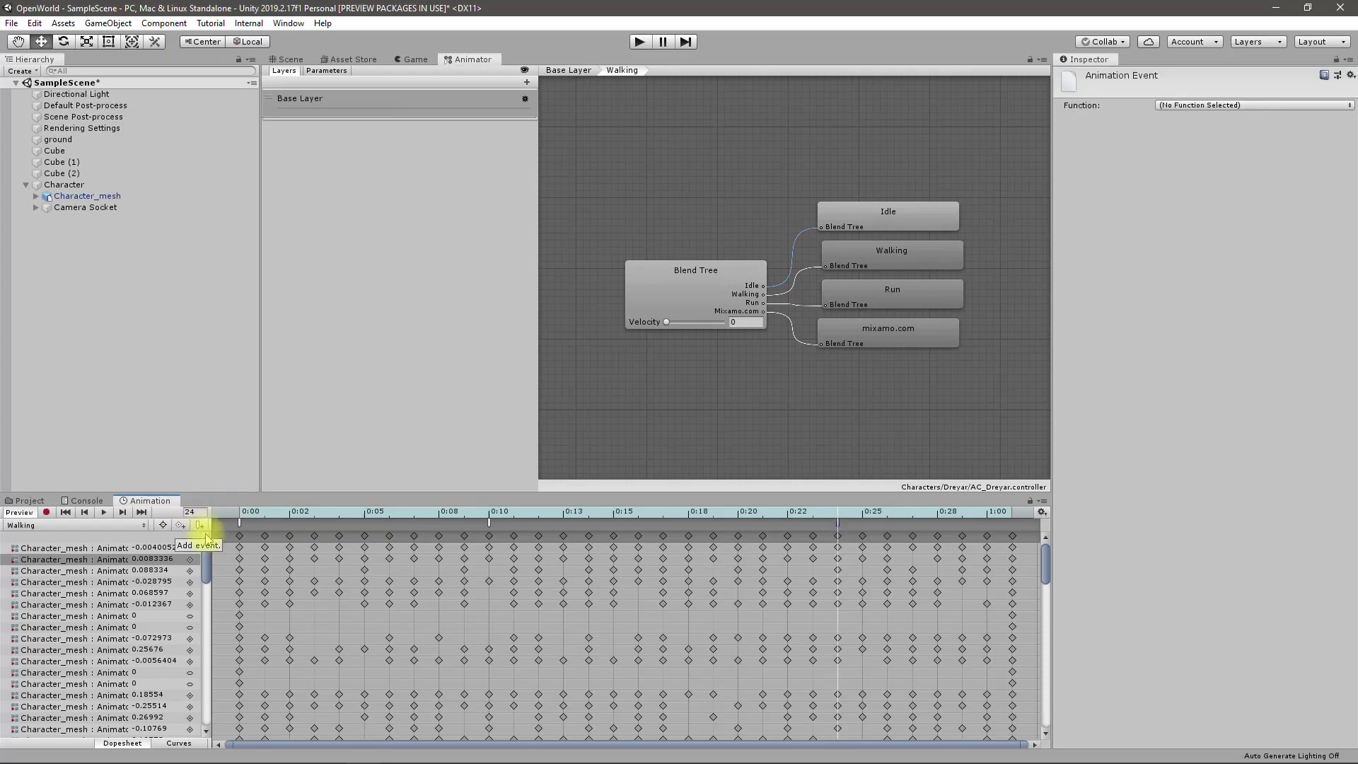
{"action": "left_click", "coordinate": [1229, 106]}
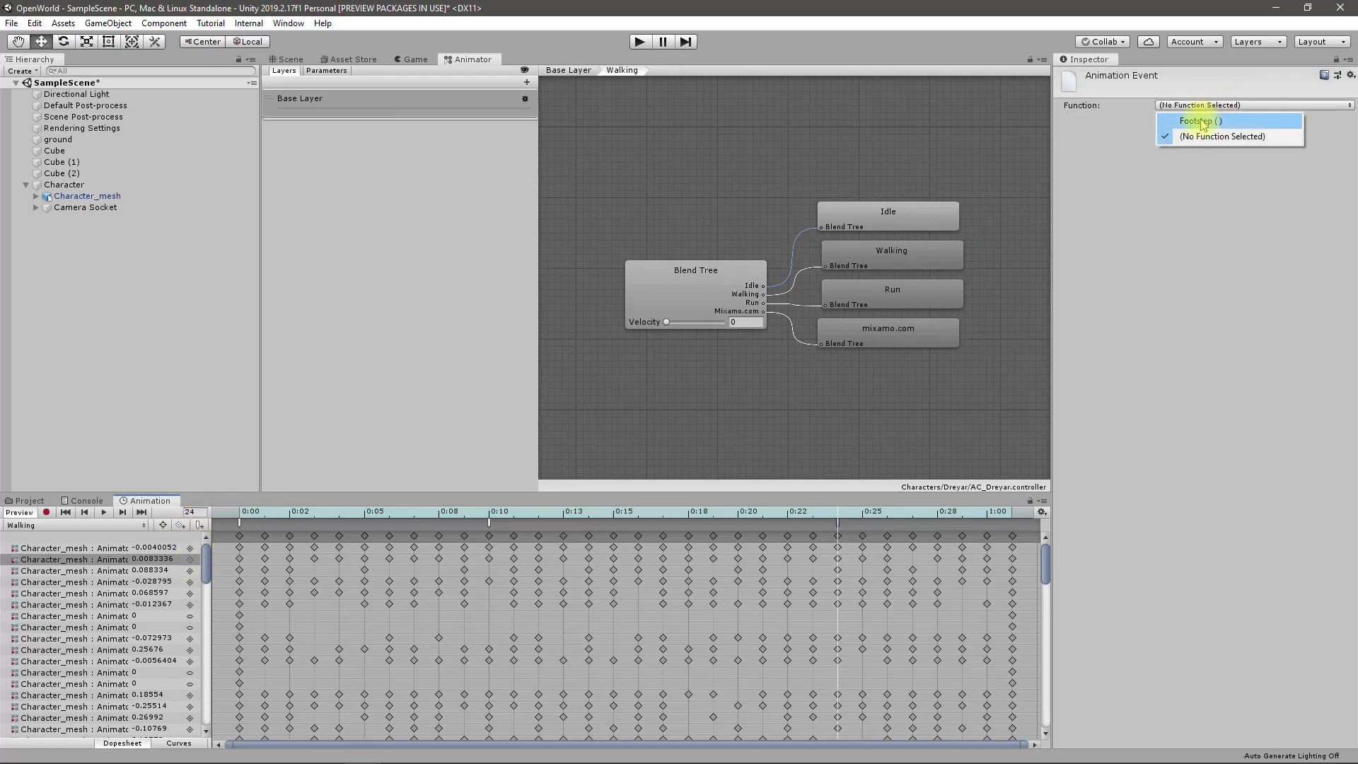
{"action": "left_click", "coordinate": [1203, 122]}
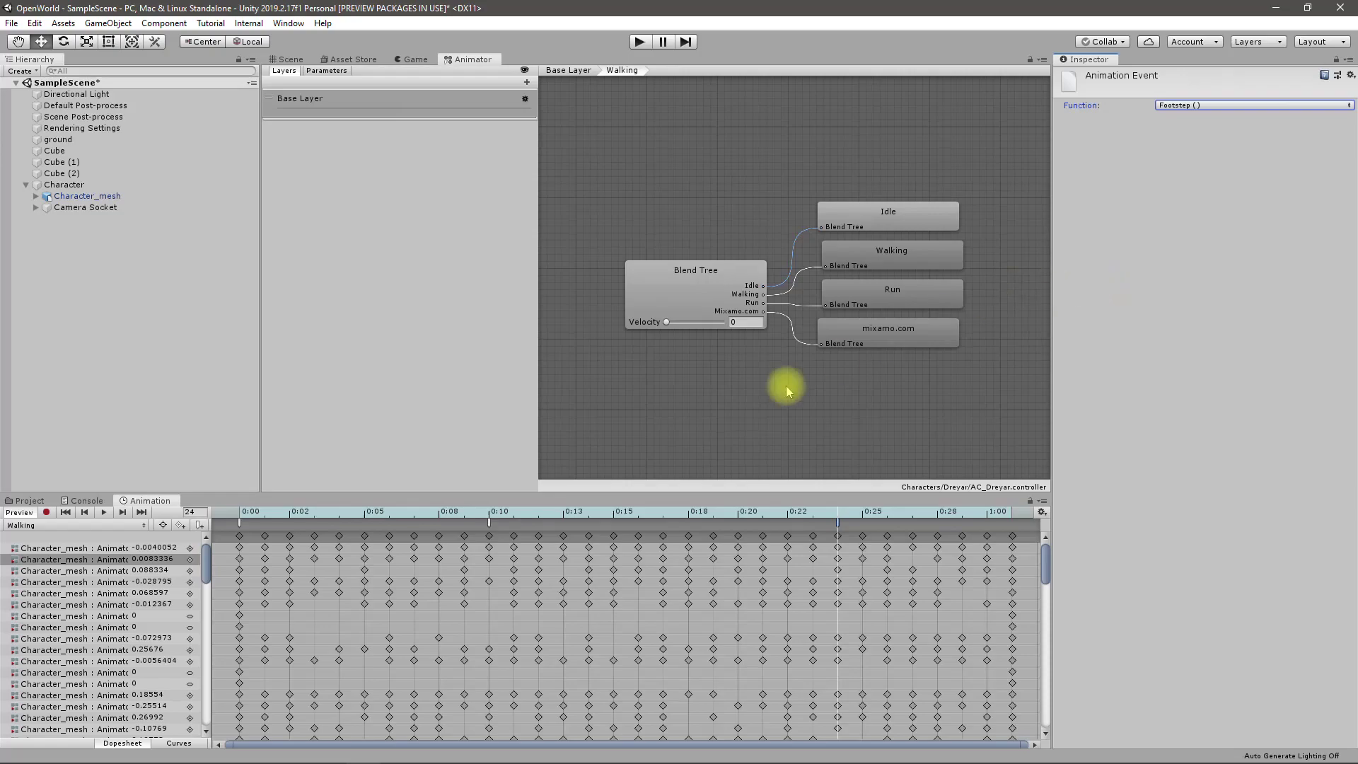
- Preview the Run clip's poses, then scrub the Walking preview to frame 9
{"action": "left_click", "coordinate": [878, 299]}
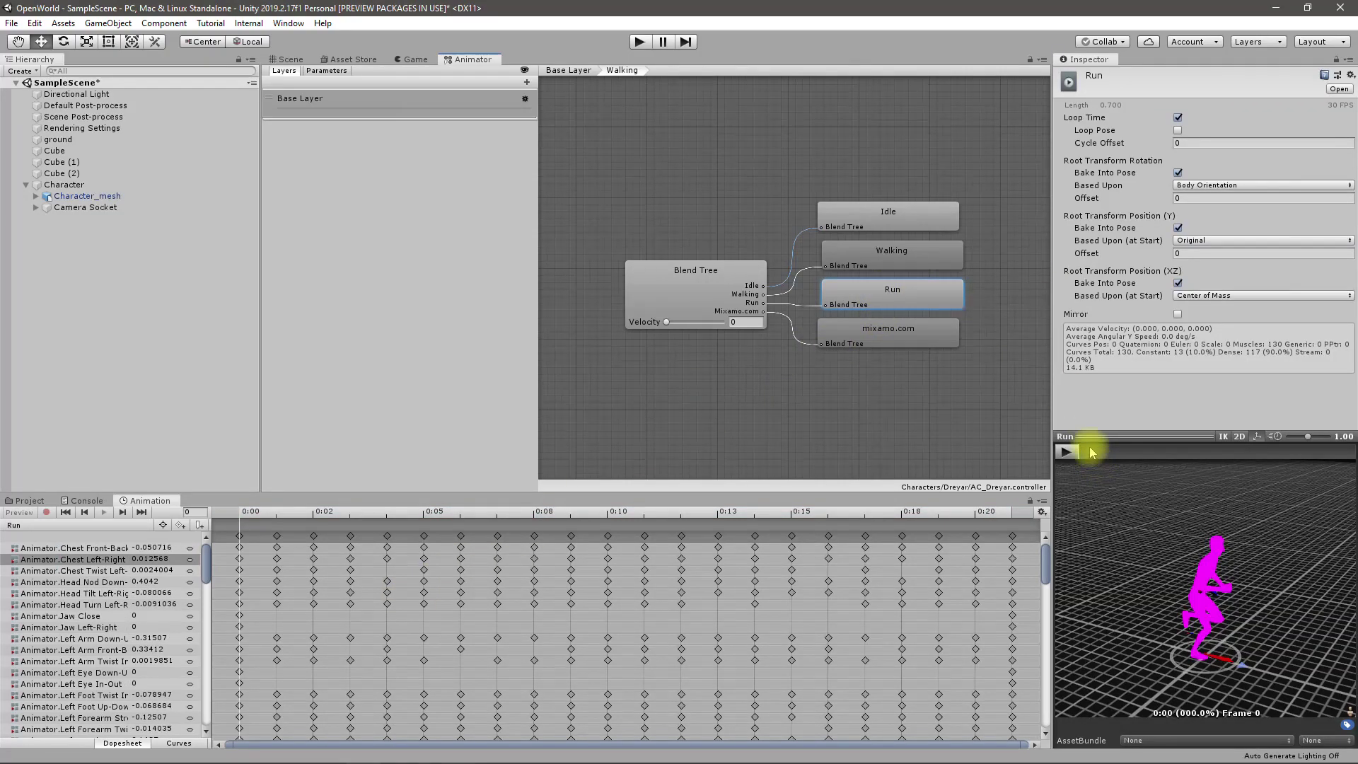
{"action": "left_click_drag", "start_coordinate": [1092, 453], "coordinate": [1348, 451]}
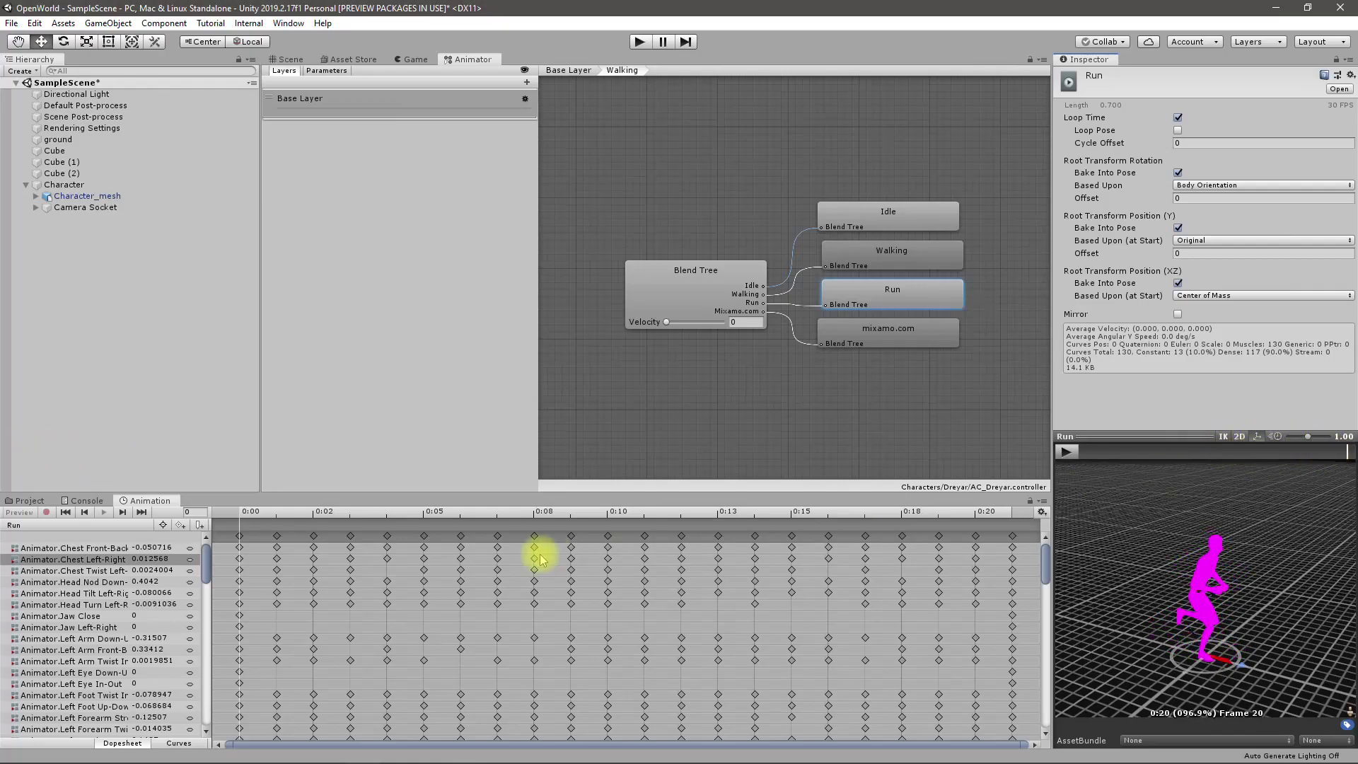
{"action": "left_click", "coordinate": [882, 255]}
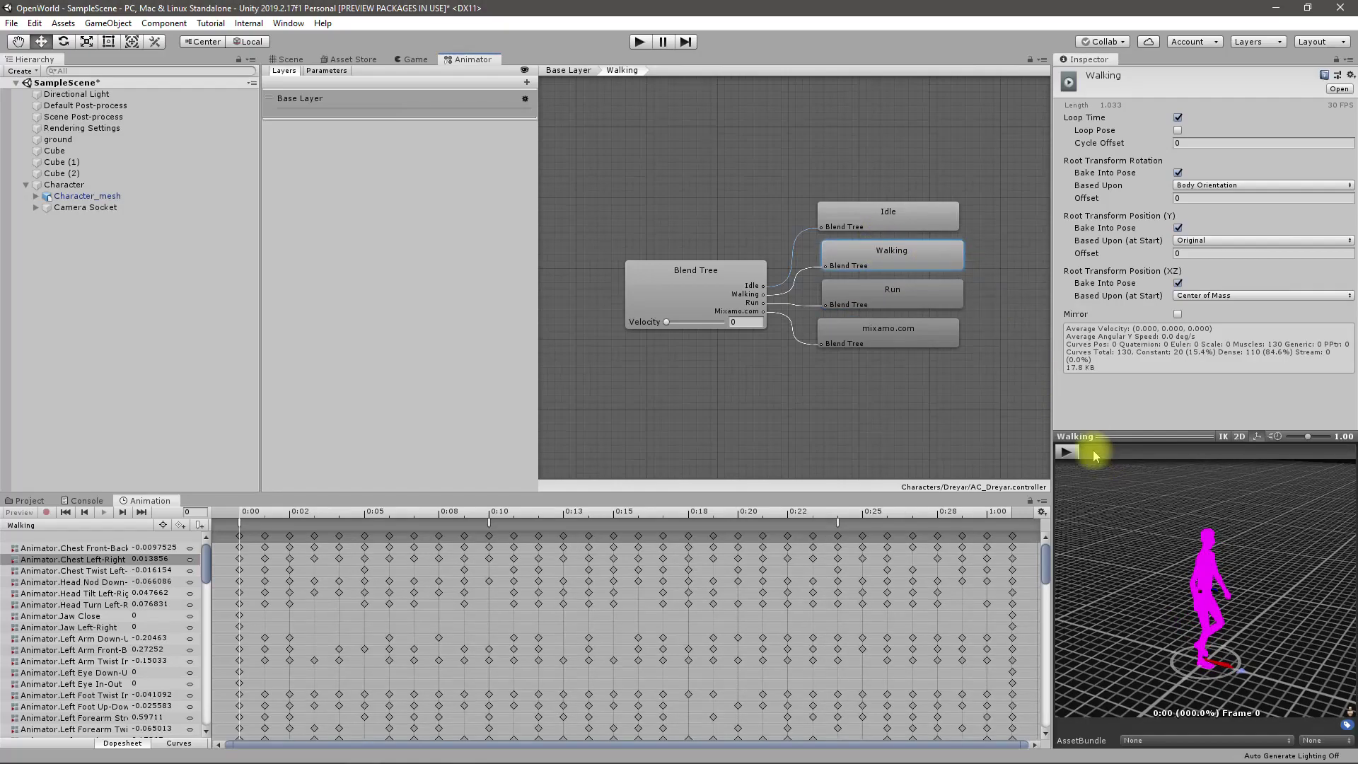
{"action": "left_click", "coordinate": [1066, 453]}
{"action": "left_click_drag", "start_coordinate": [1068, 451], "coordinate": [23, 453]}
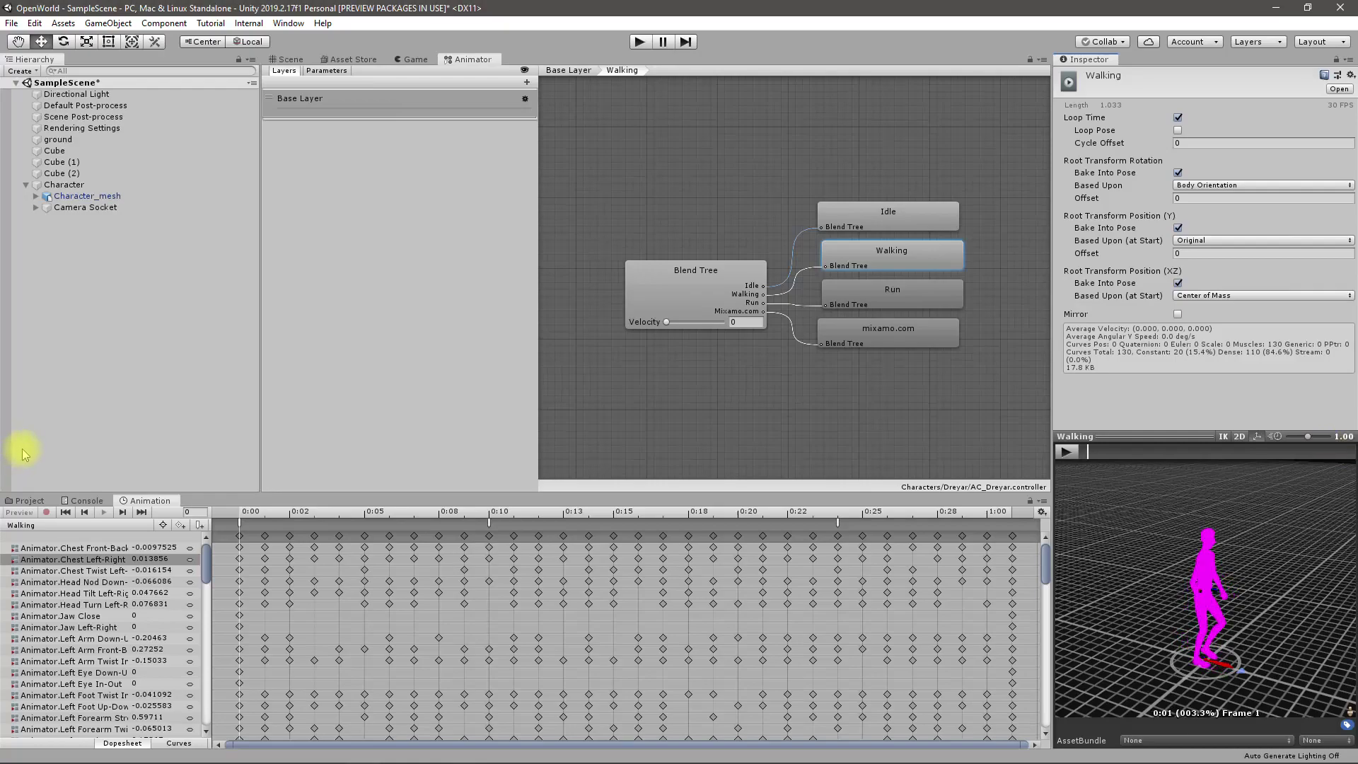
- Delete the Footstep event at 0:00 of the Walking clip and switch to the Run clip
{"action": "left_click", "coordinate": [241, 527]}
{"action": "key", "text": "Delete"}
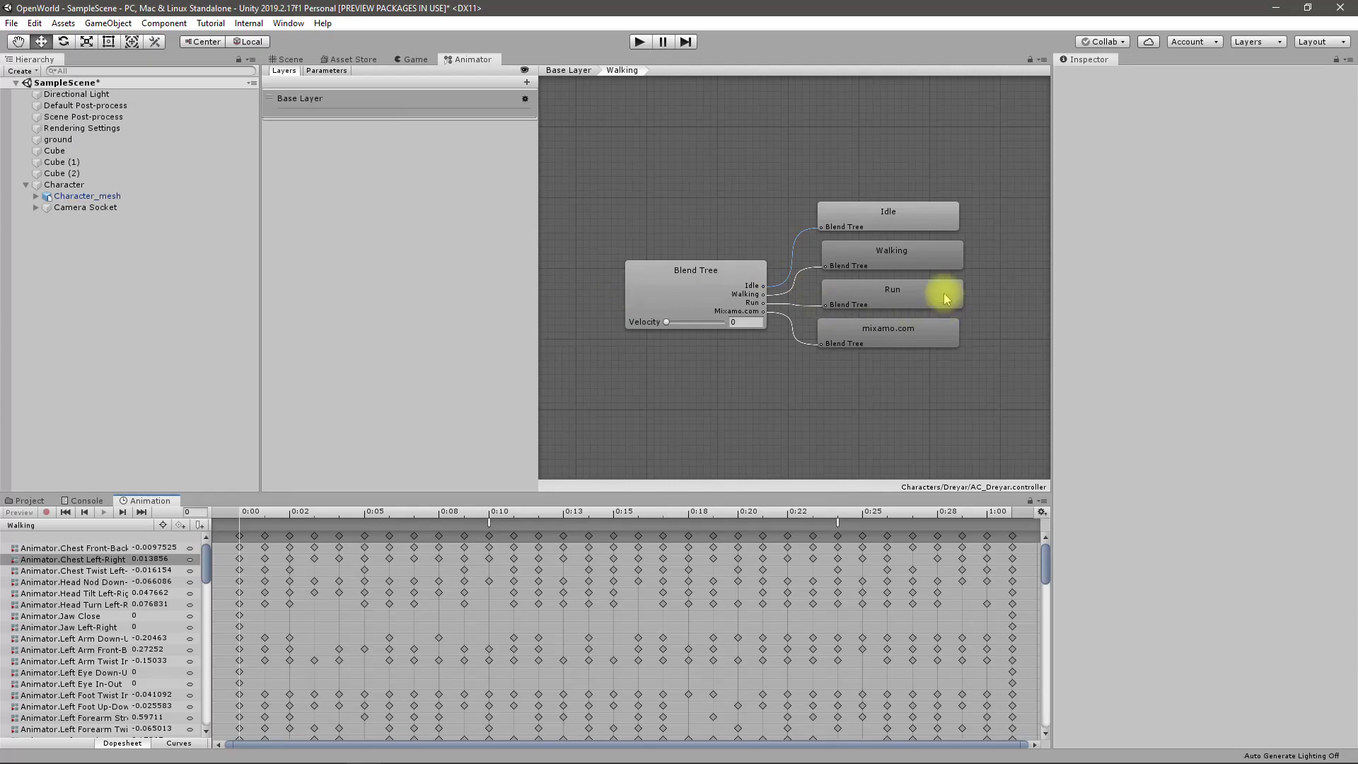
{"action": "left_click", "coordinate": [892, 287]}
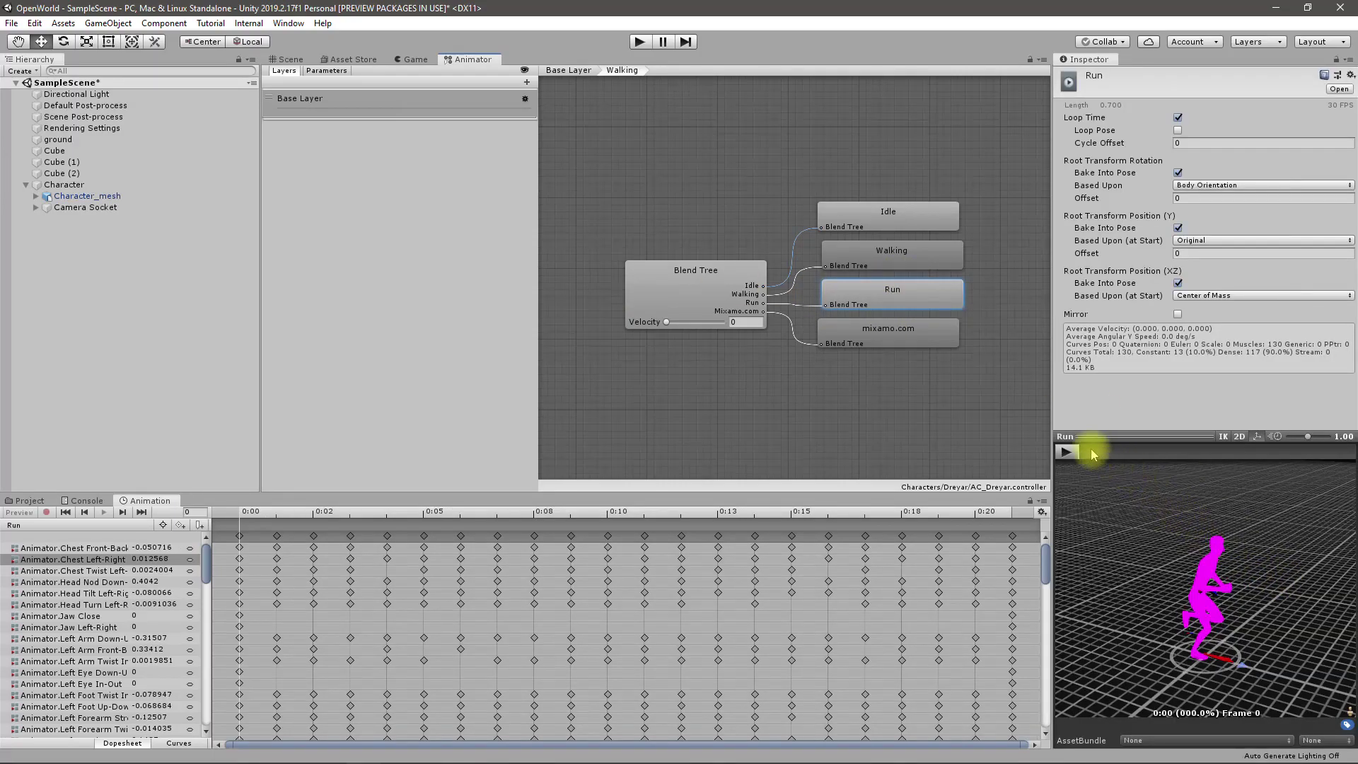
- Scrub the Run preview through frames 6–16 for foot contact, then set the playhead to 0:08
{"action": "left_click_drag", "start_coordinate": [1094, 454], "coordinate": [1177, 445]}
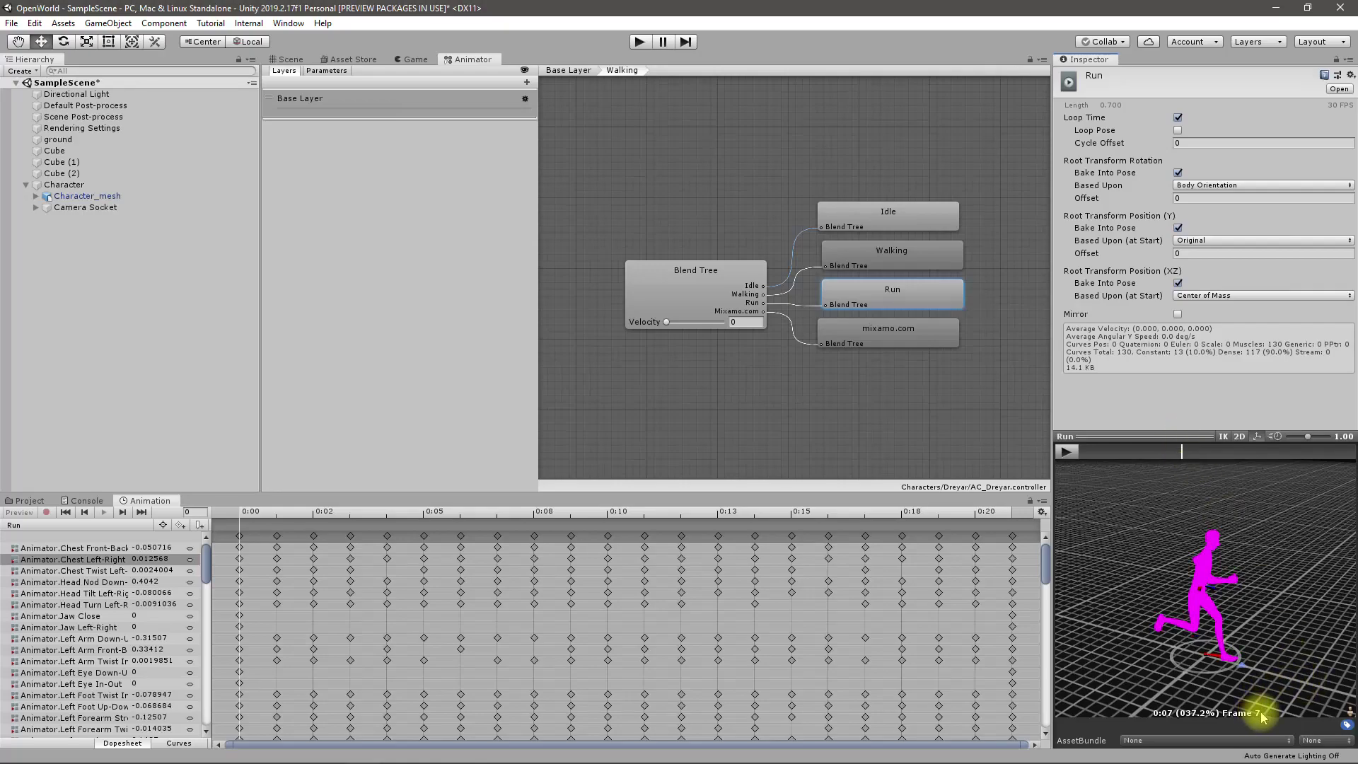
{"action": "left_click", "coordinate": [1179, 452]}
{"action": "left_click_drag", "start_coordinate": [1180, 448], "coordinate": [1326, 475]}
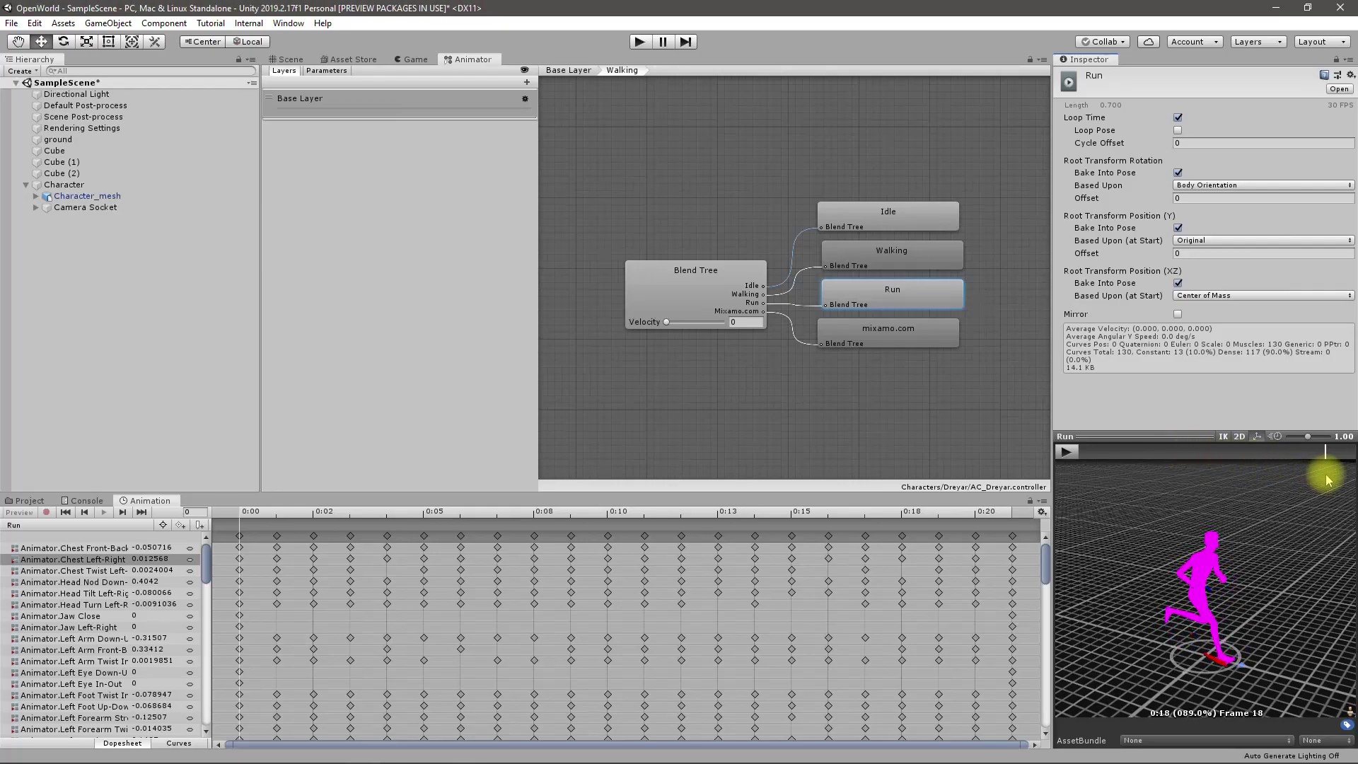
{"action": "left_click", "coordinate": [537, 519]}
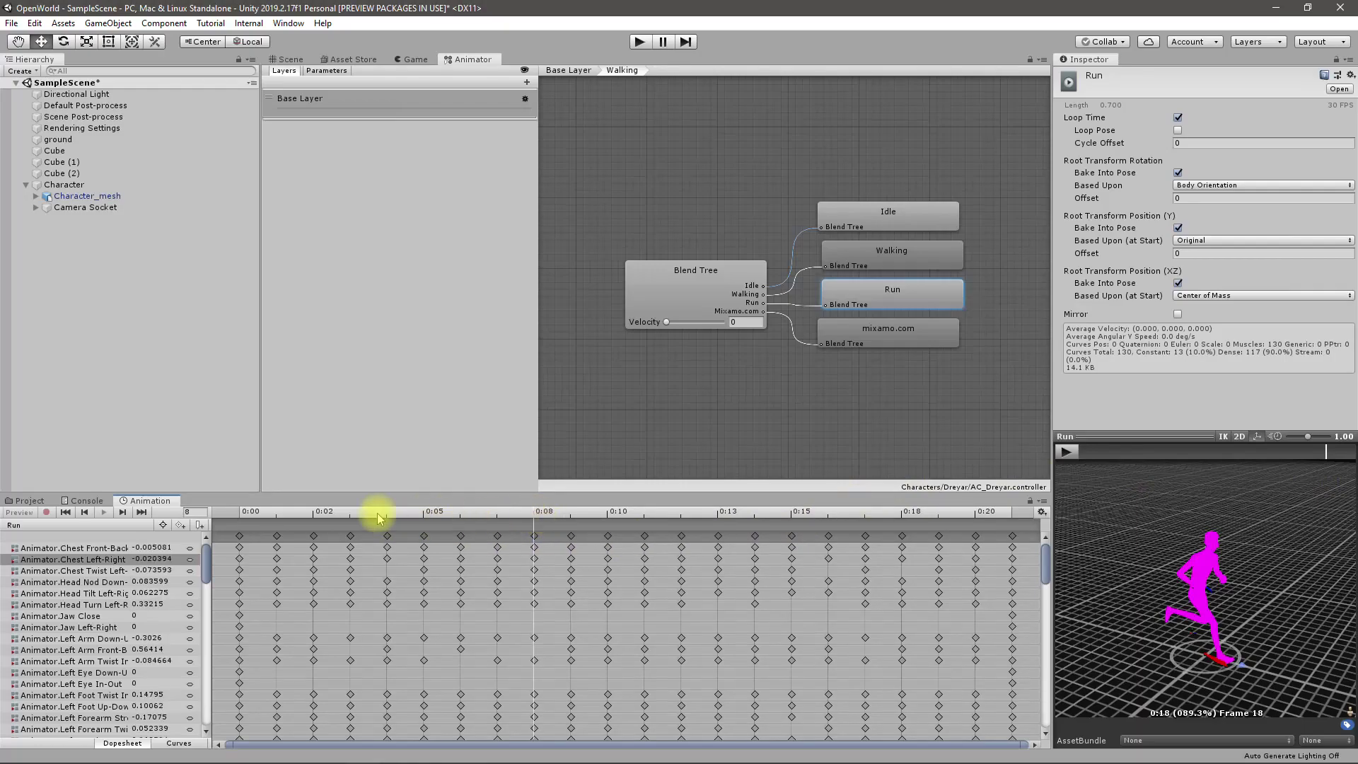
- Add a Footstep event at 0:08 of the Run clip
{"action": "left_click", "coordinate": [201, 526]}
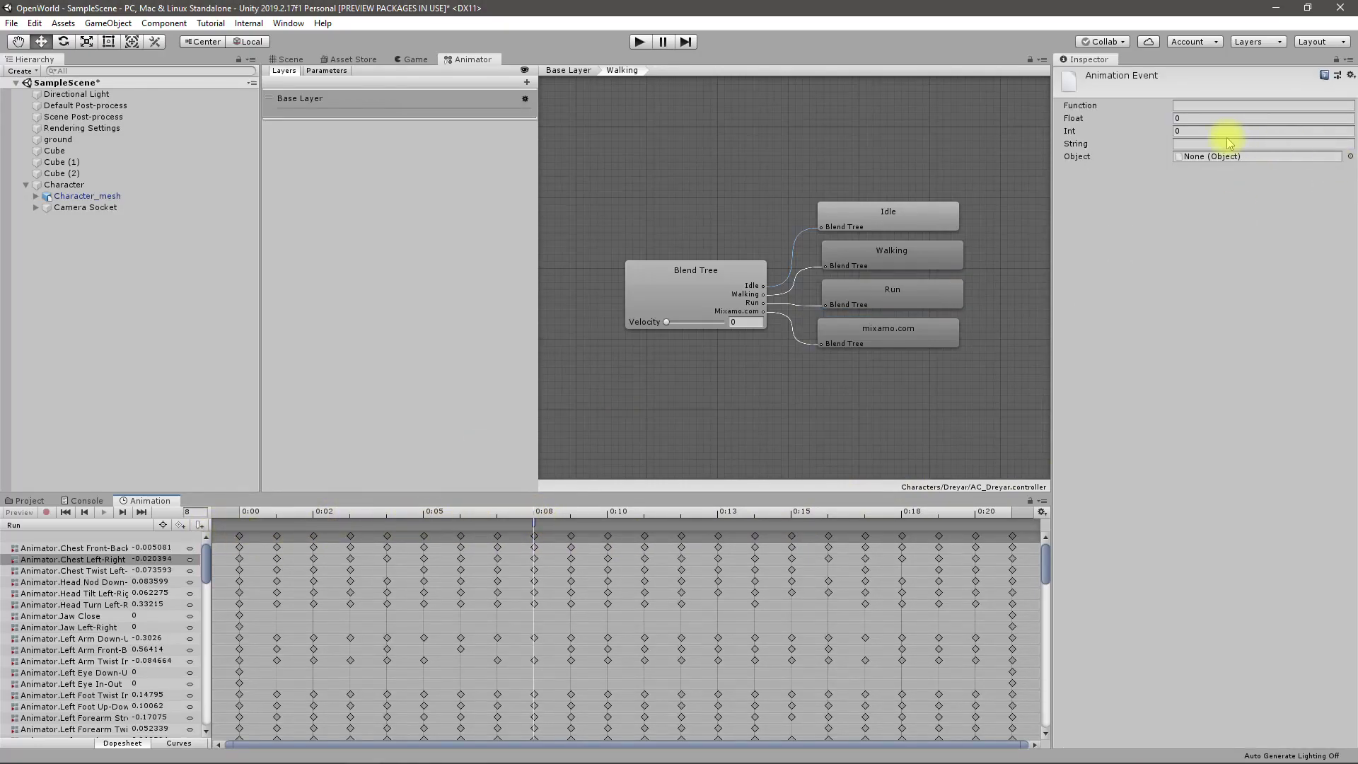
{"action": "left_click", "coordinate": [95, 196]}
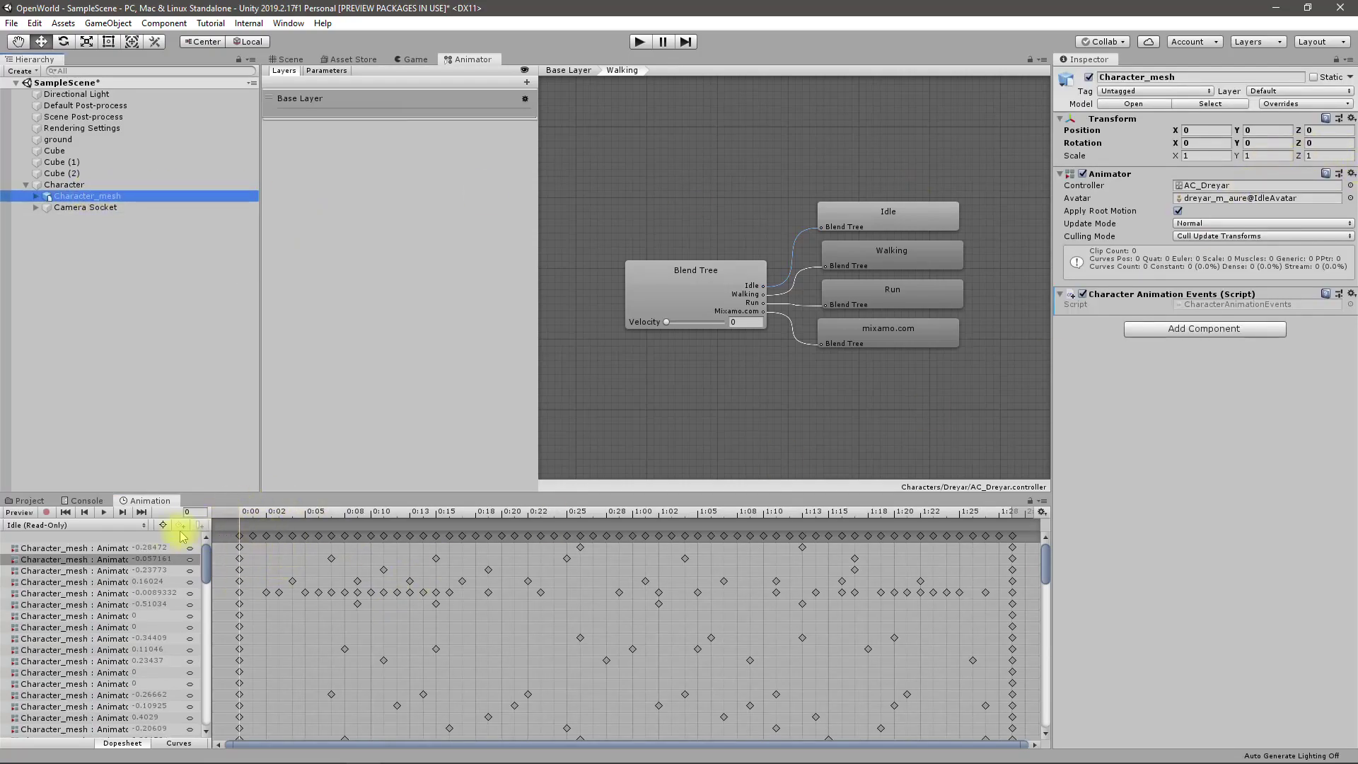
{"action": "left_click", "coordinate": [99, 525]}
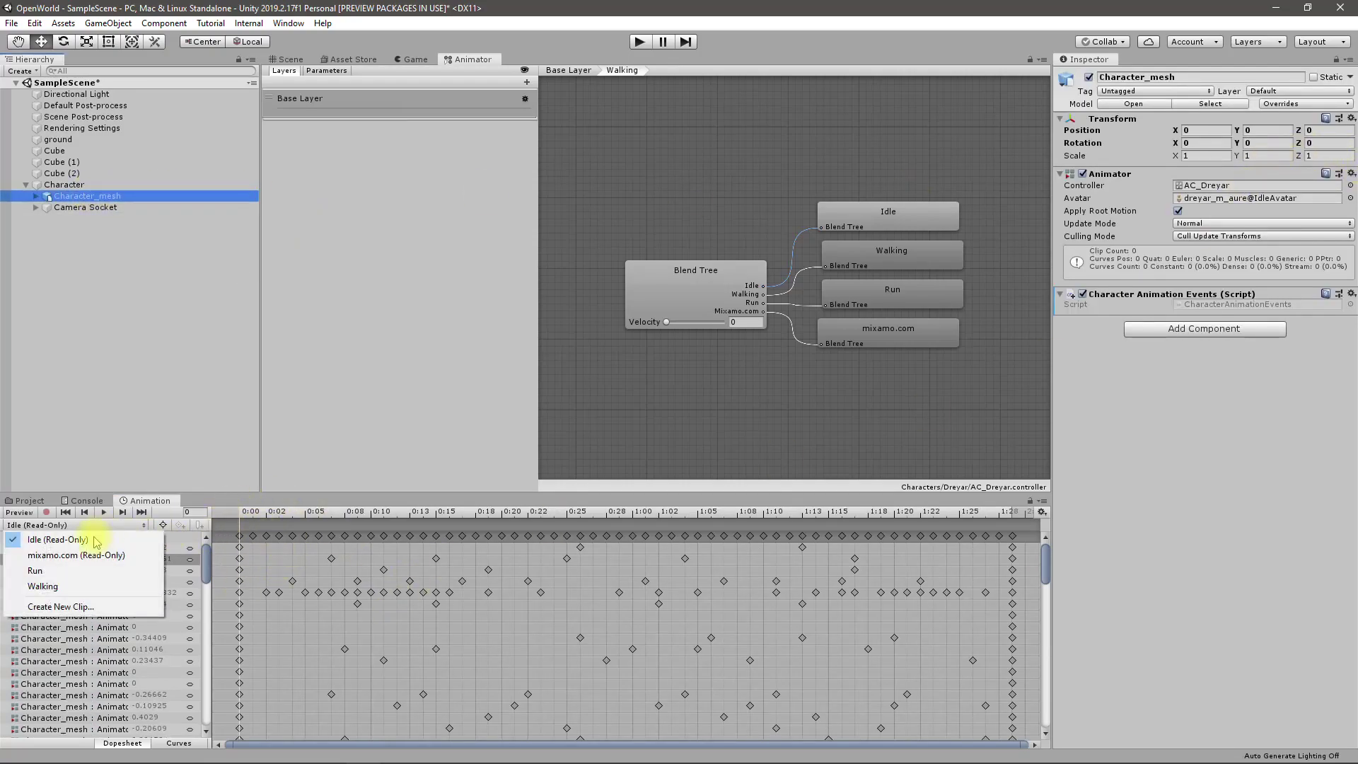
{"action": "left_click", "coordinate": [70, 571]}
{"action": "left_click", "coordinate": [533, 523]}
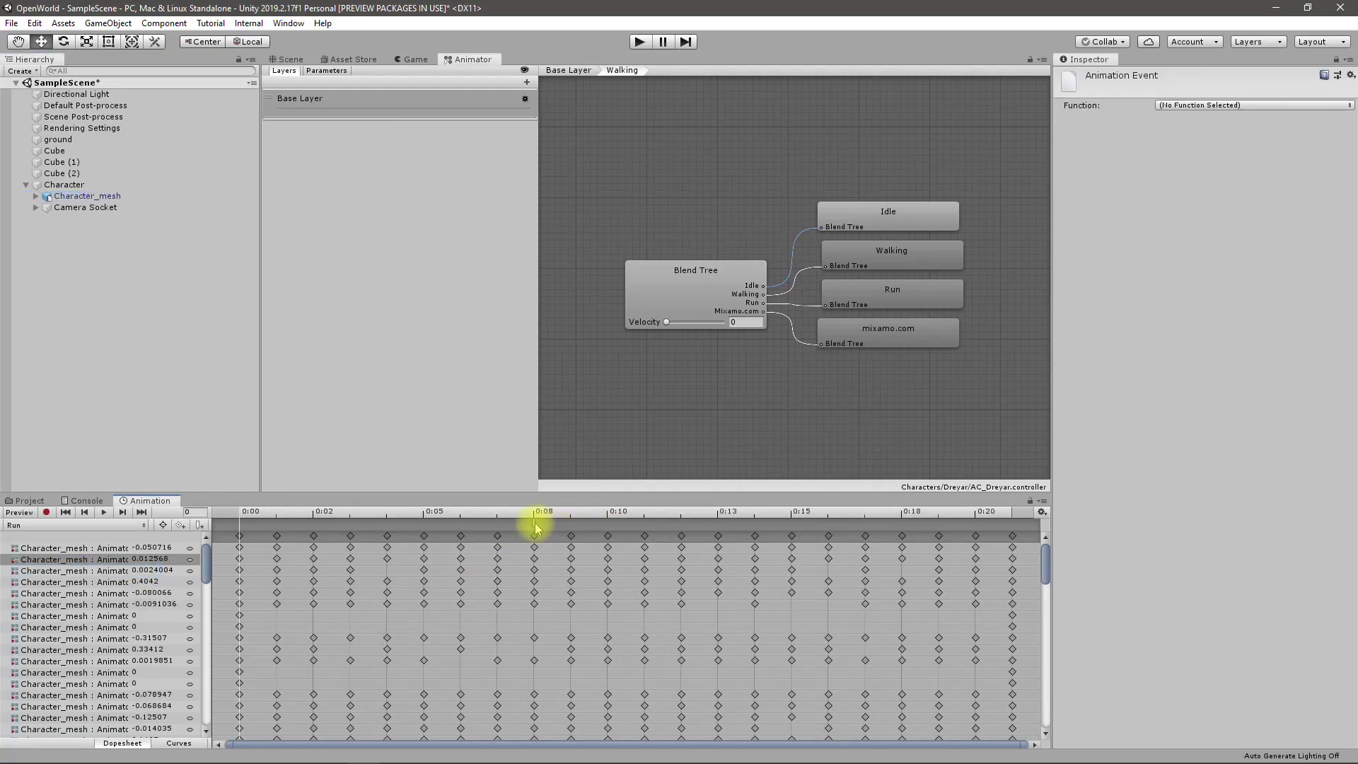
{"action": "left_click", "coordinate": [1200, 106]}
{"action": "left_click", "coordinate": [1198, 113]}
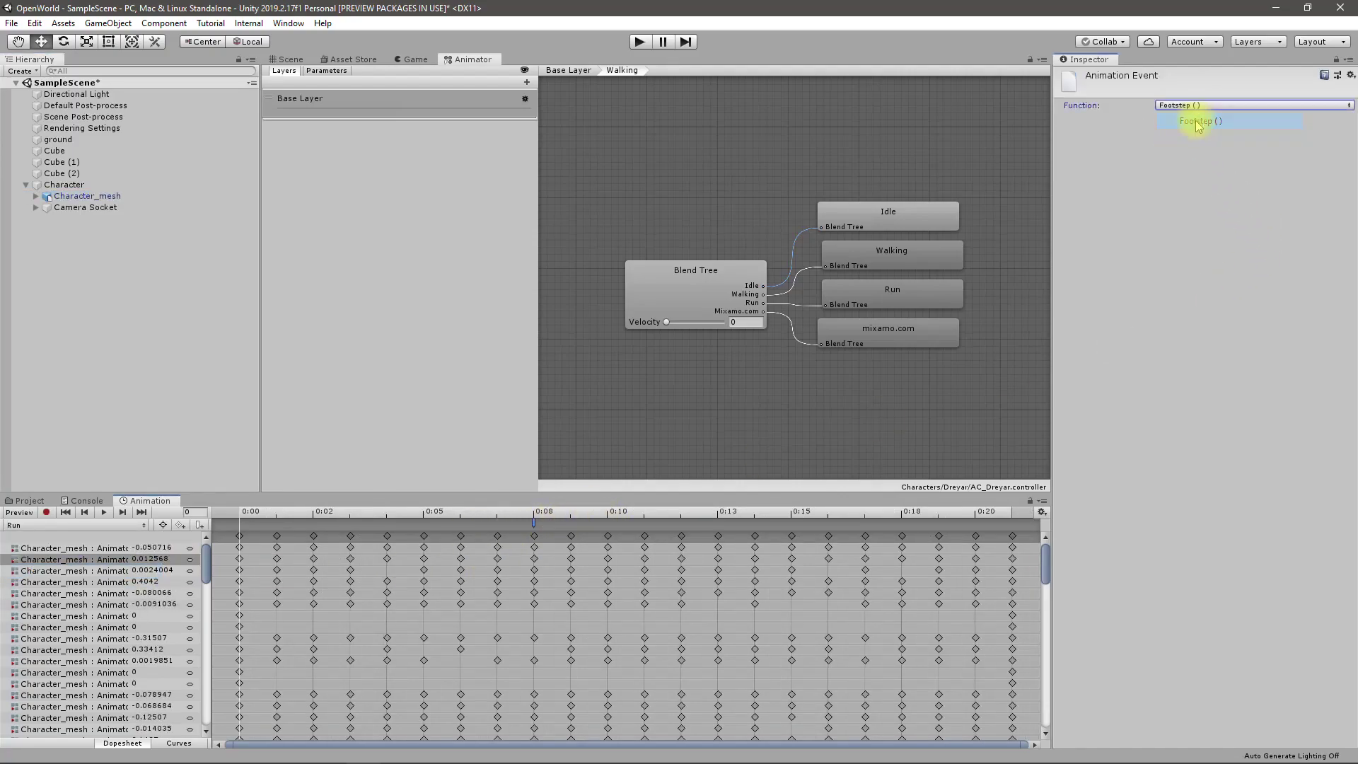
- Add a second Footstep event at 0:18, then bring back the Blend Tree's motion list
{"action": "left_click_drag", "start_coordinate": [540, 518], "coordinate": [917, 527]}
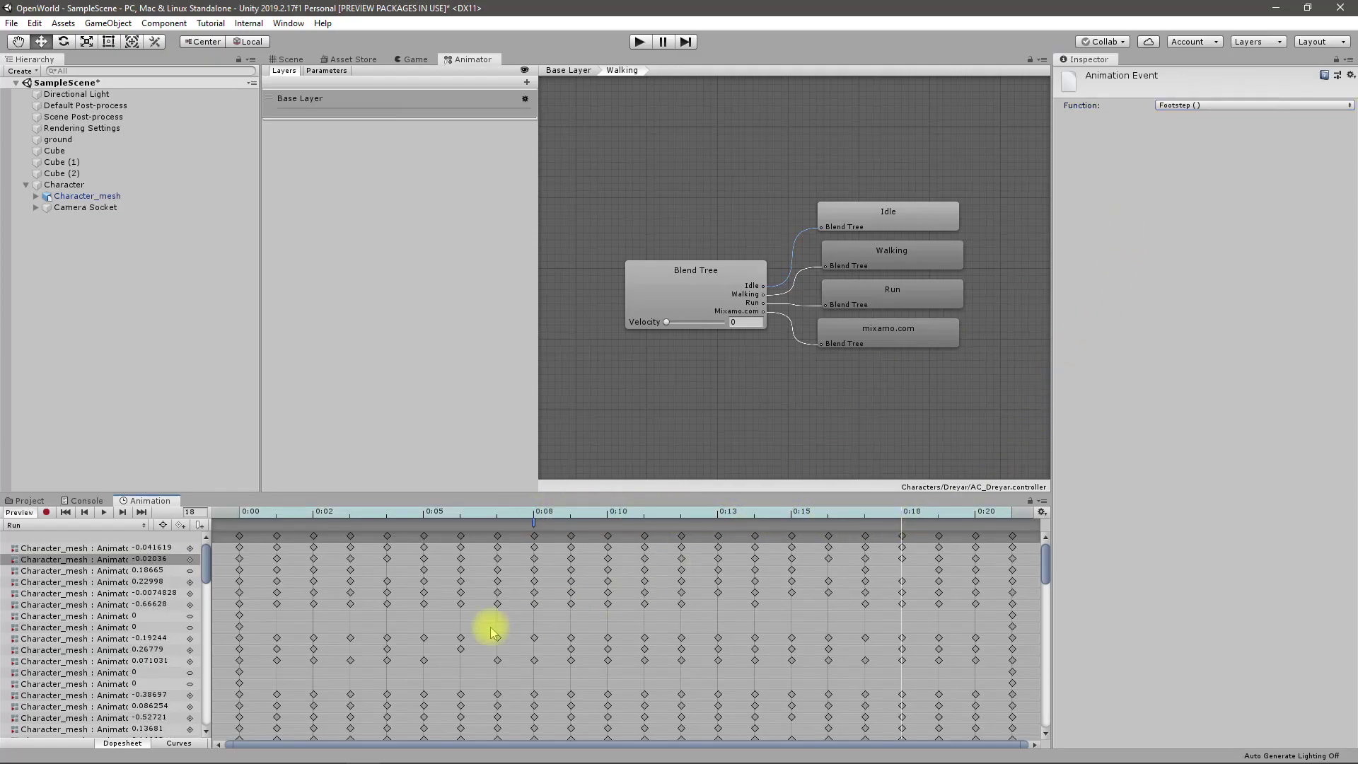
{"action": "left_click", "coordinate": [199, 525]}
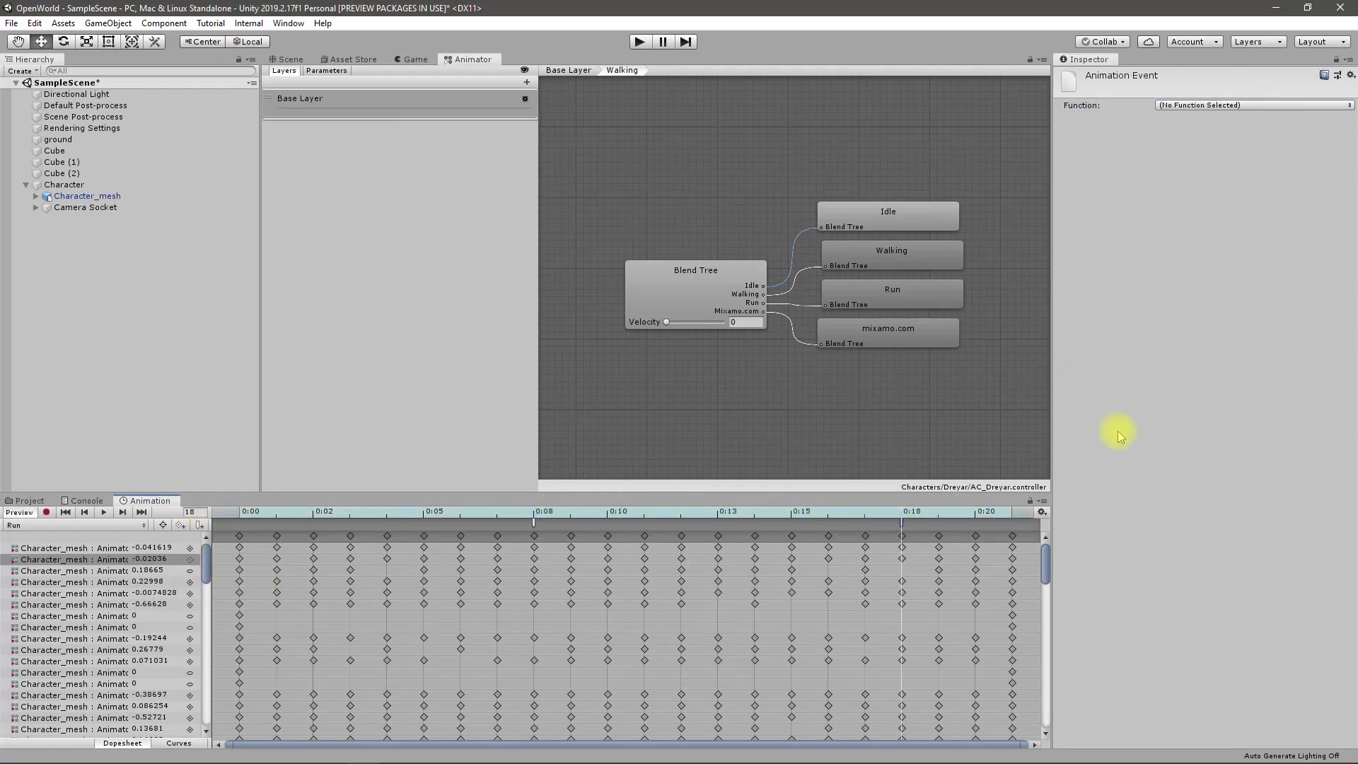
{"action": "left_click", "coordinate": [1174, 105]}
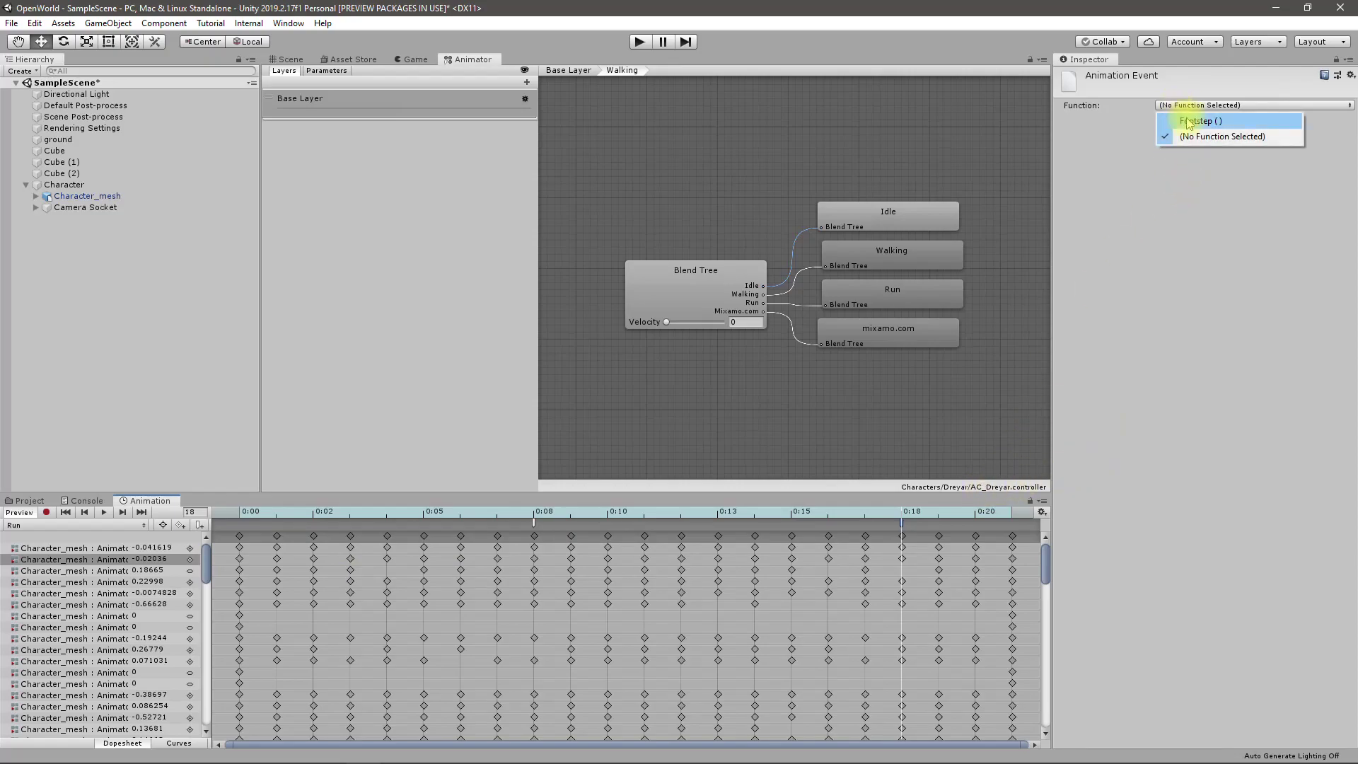
{"action": "left_click", "coordinate": [1182, 115]}
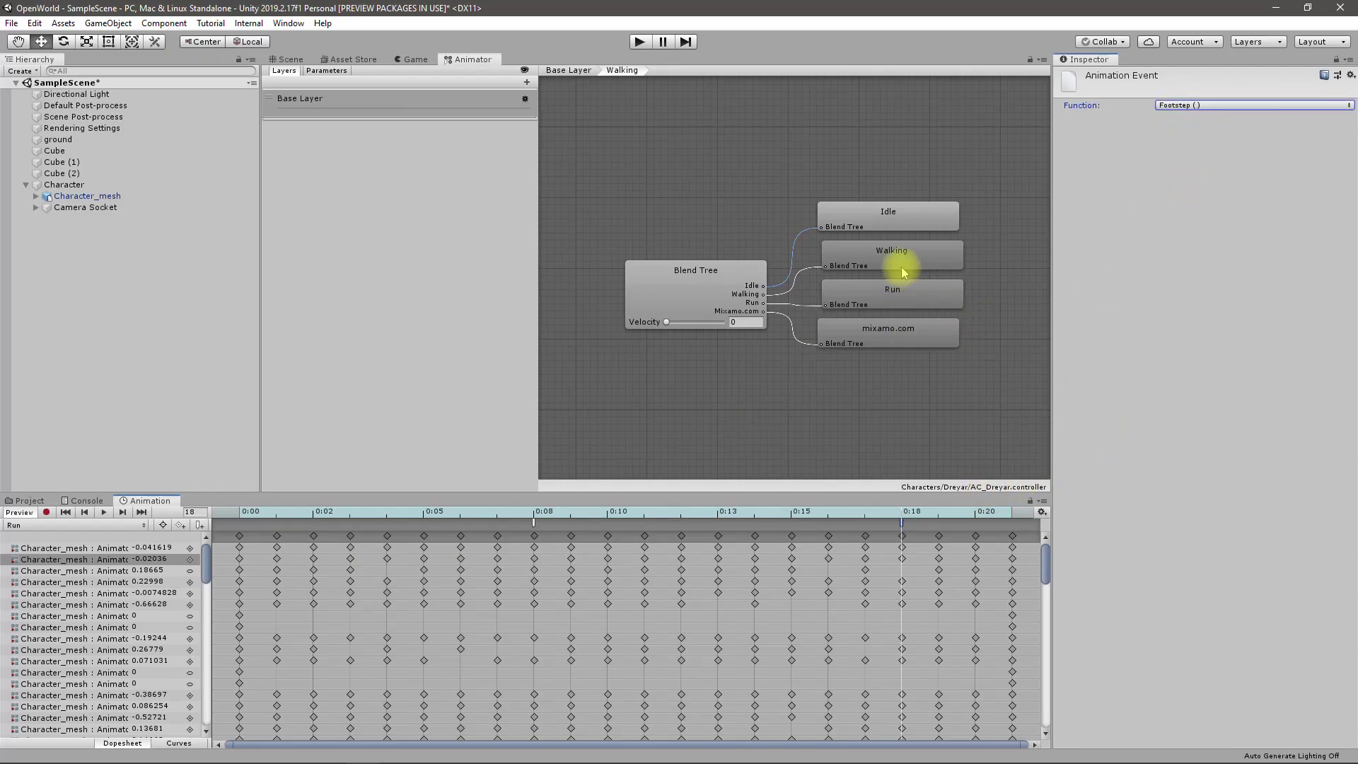
{"action": "left_click", "coordinate": [881, 344]}
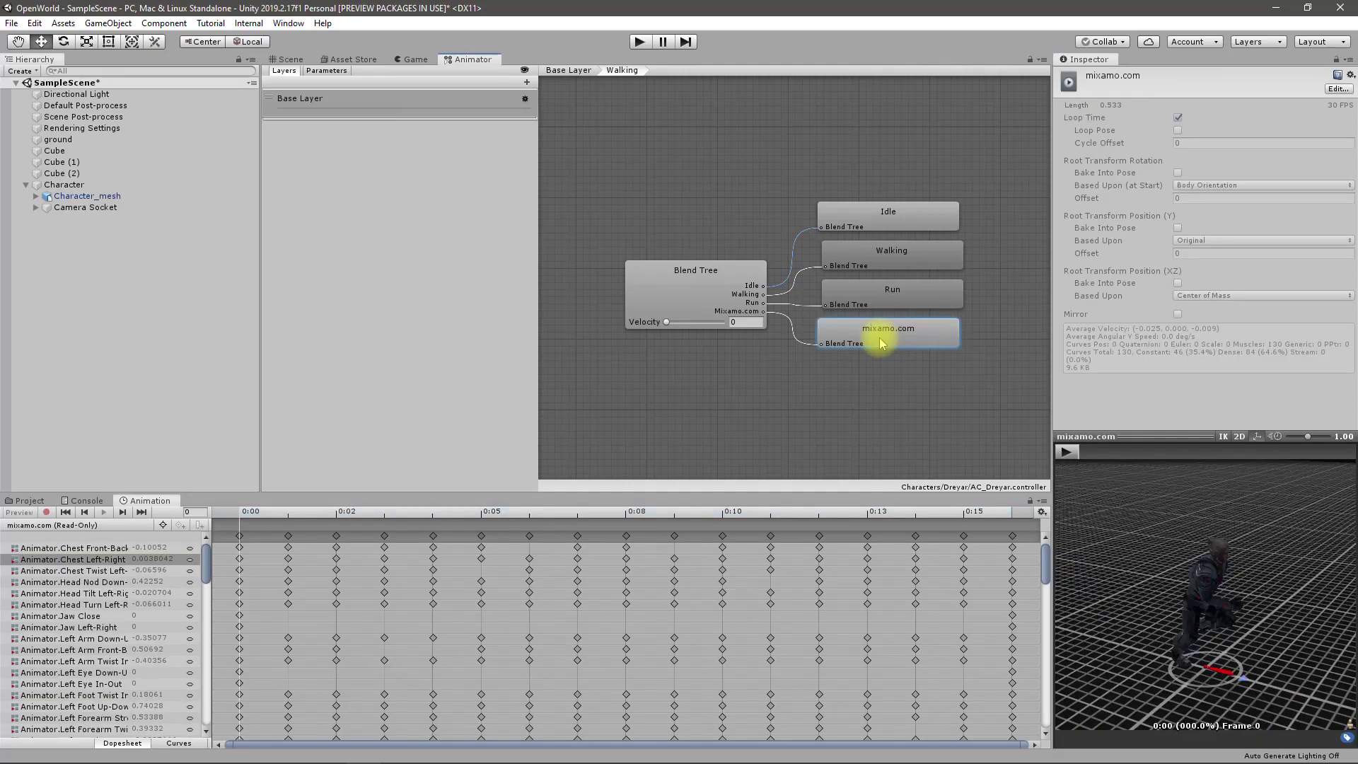
{"action": "left_click", "coordinate": [694, 282]}
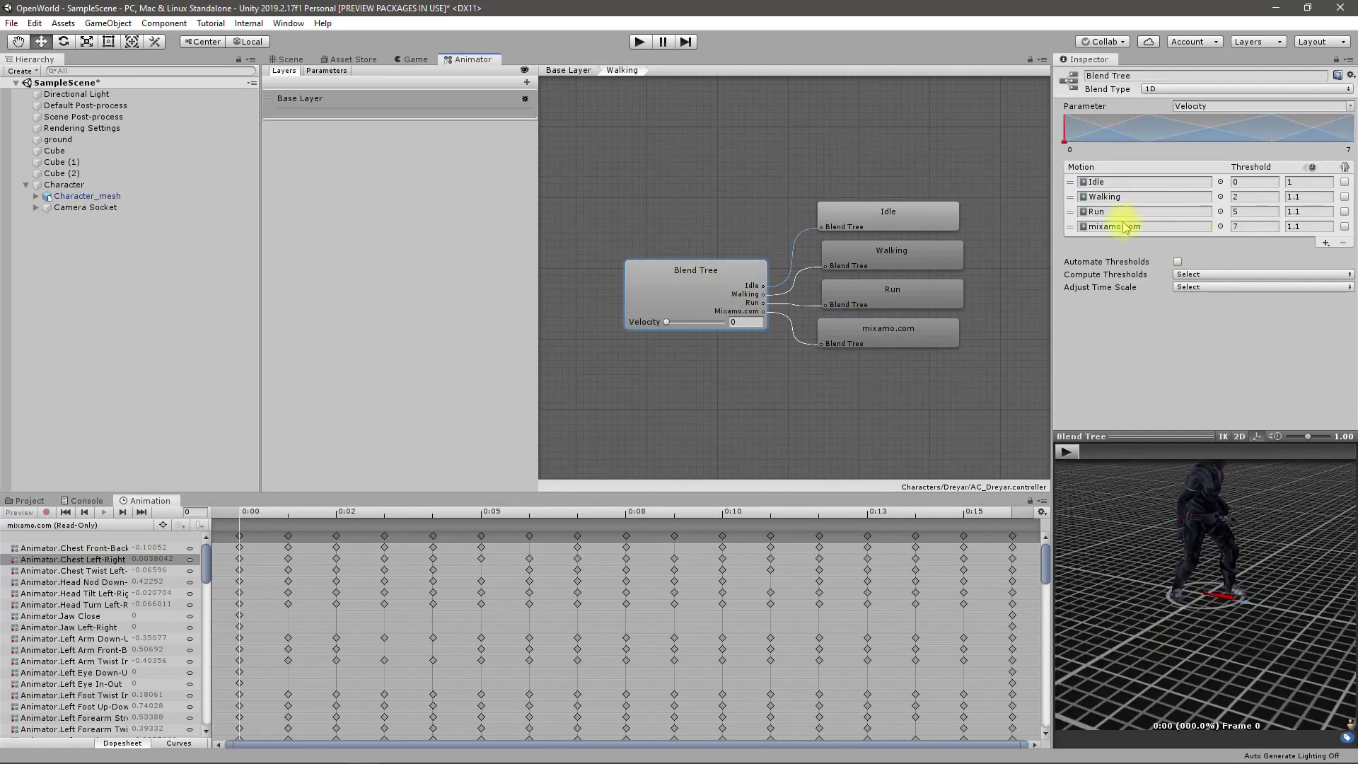
- Swap the Blend Tree's fourth motion (mixamo.com, threshold 7) for the Fast Run clip
{"action": "left_click", "coordinate": [28, 500]}
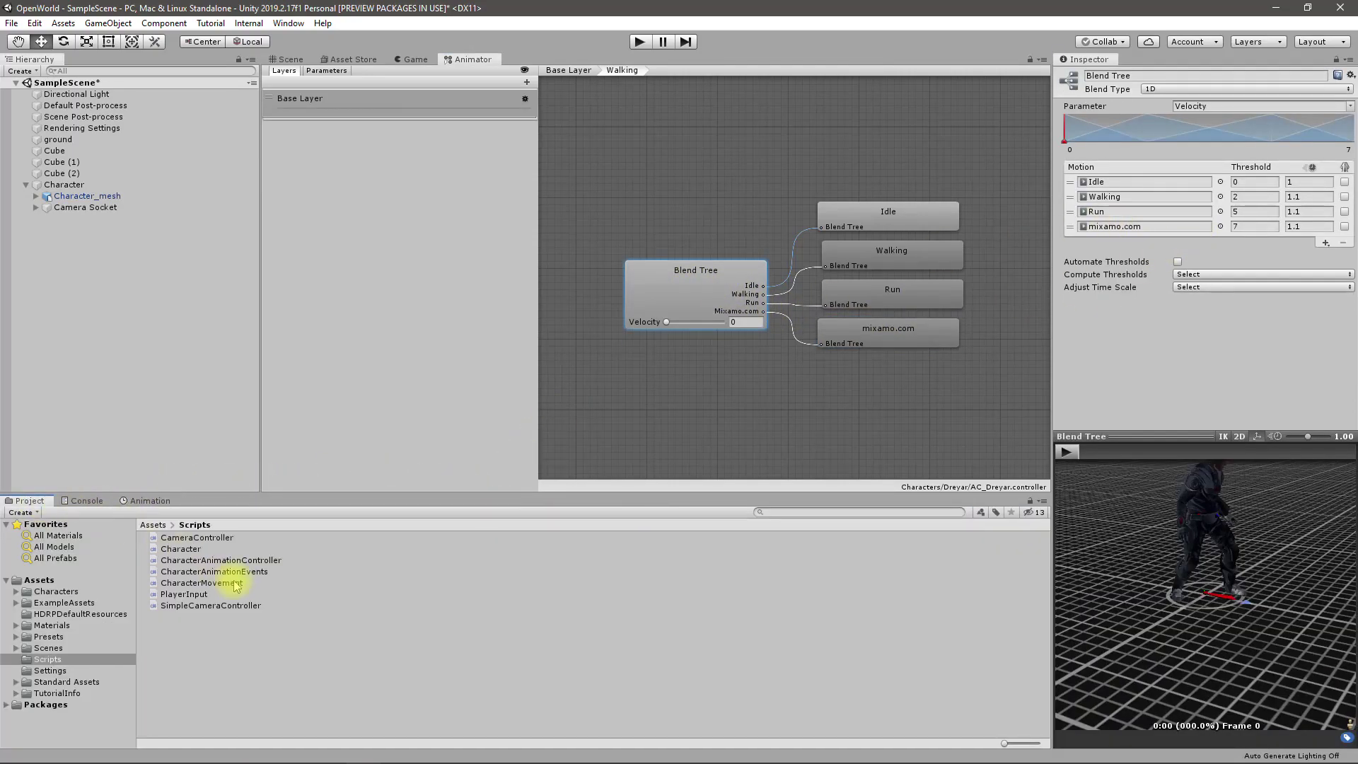
{"action": "left_click", "coordinate": [1108, 212]}
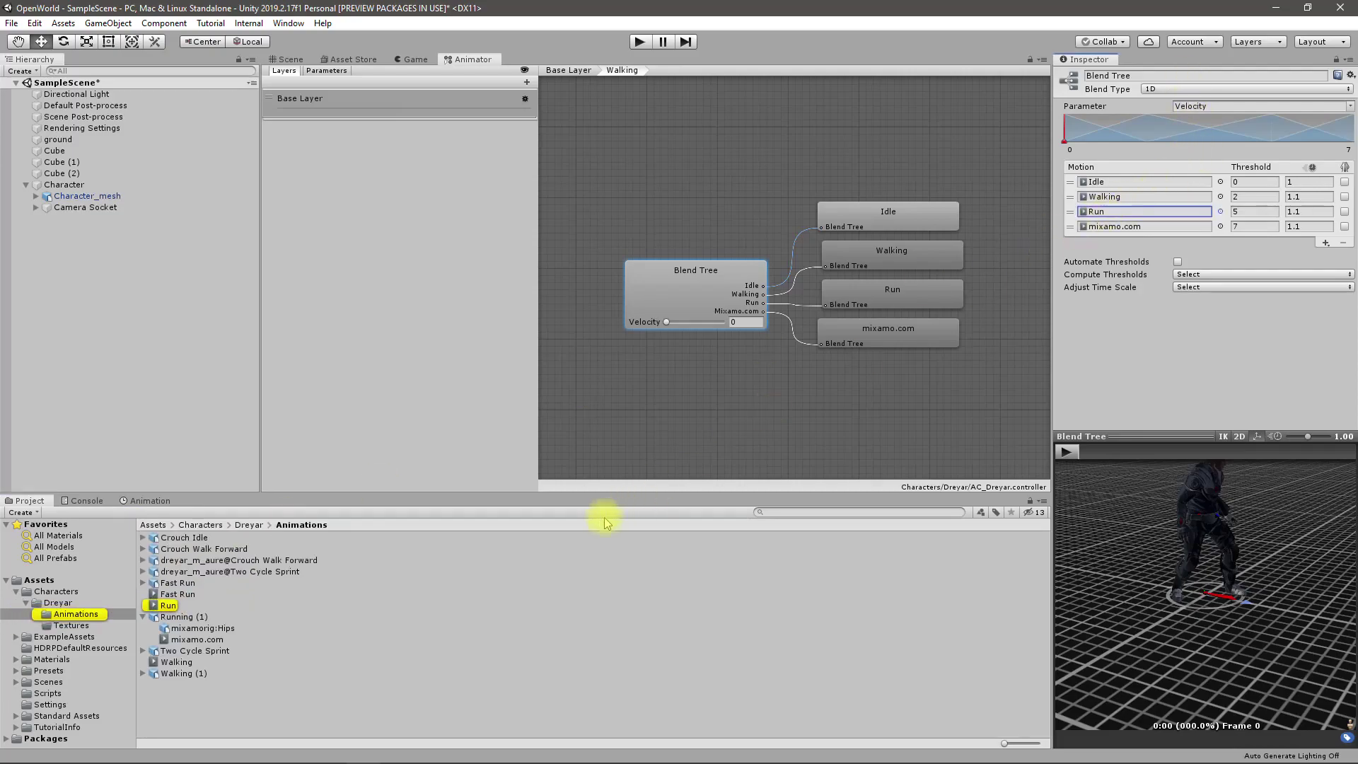
{"action": "left_click_drag", "start_coordinate": [173, 595], "coordinate": [1117, 241]}
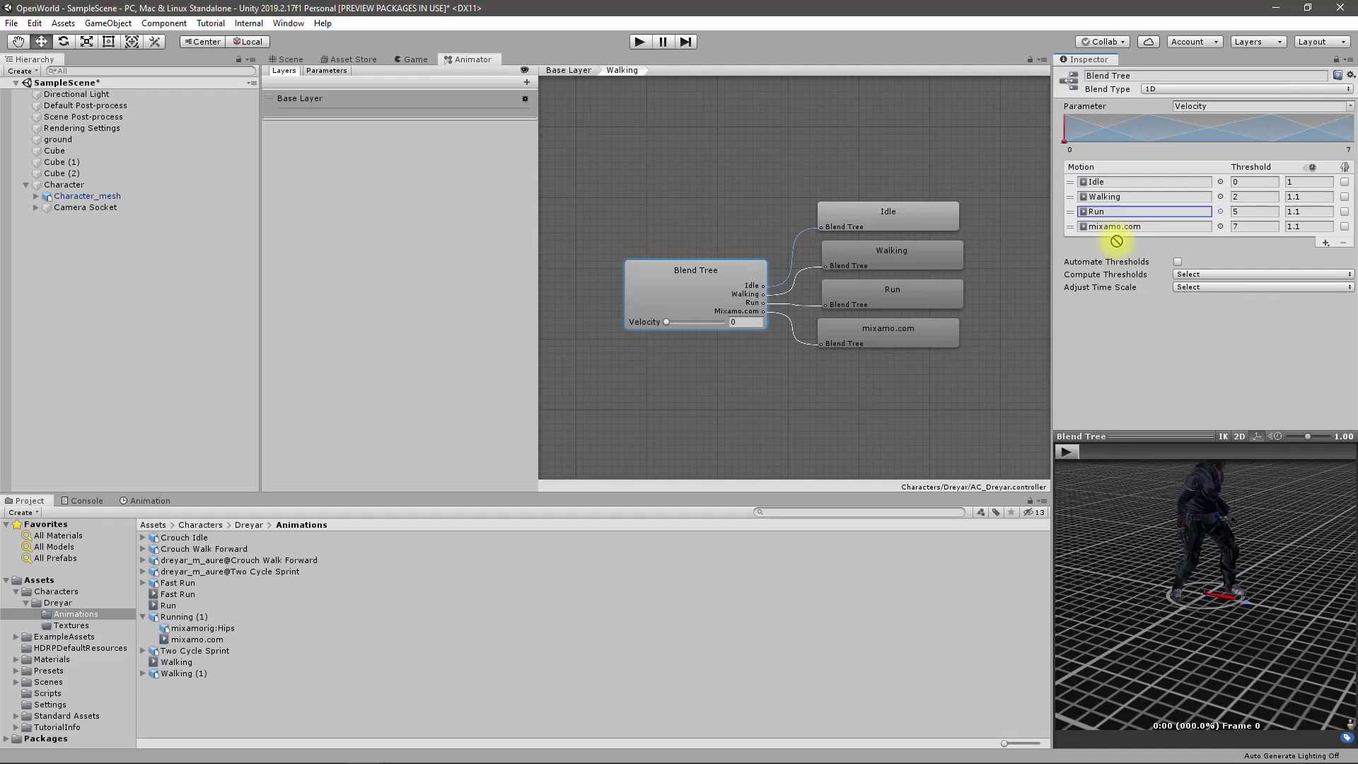
{"action": "key", "text": "Escape"}
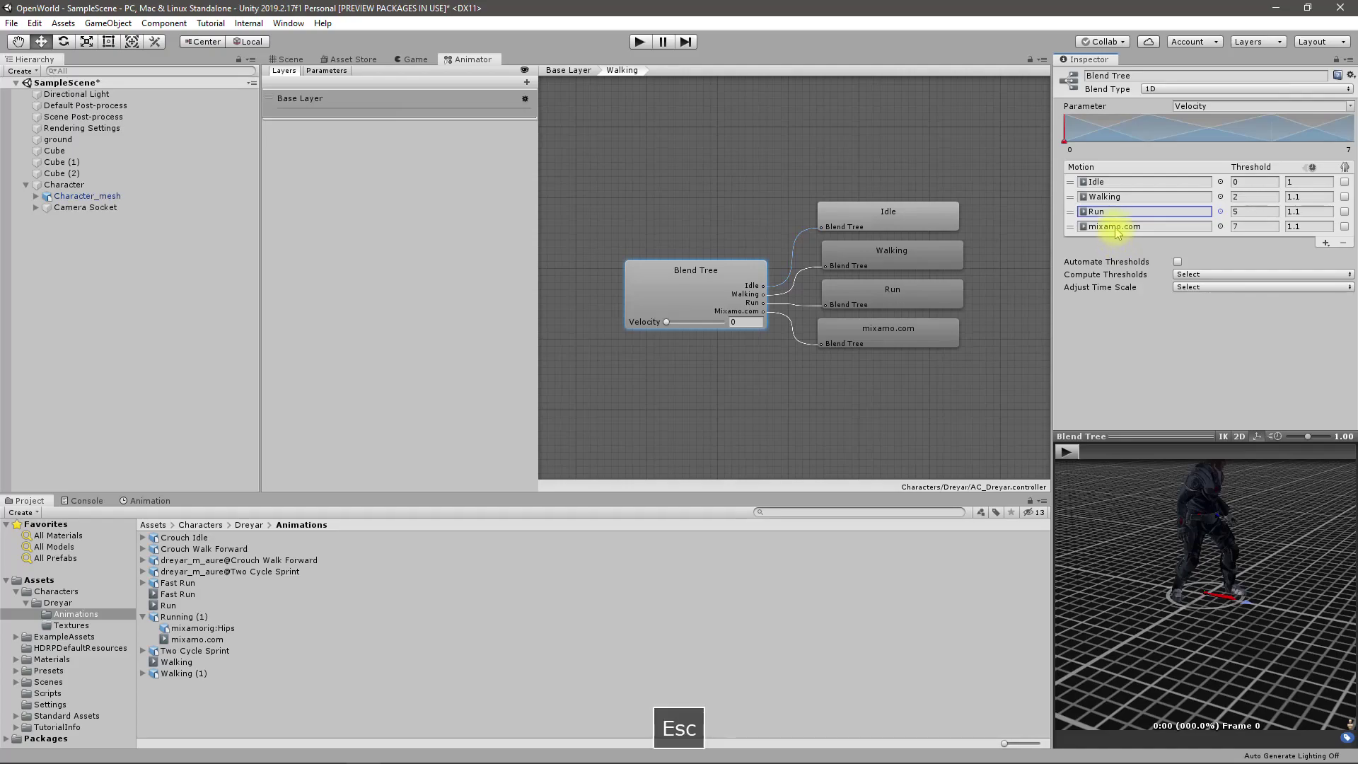
{"action": "left_click", "coordinate": [1116, 228]}
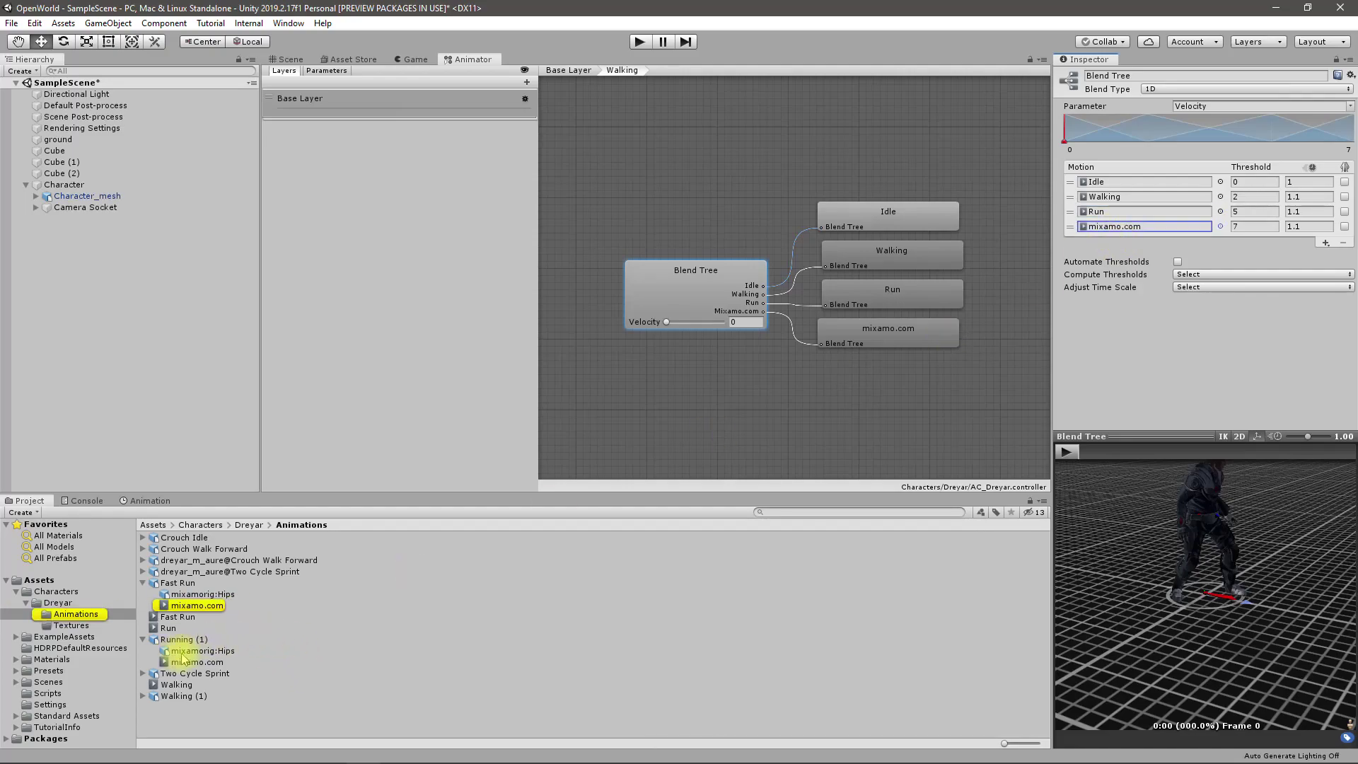
{"action": "left_click_drag", "start_coordinate": [174, 606], "coordinate": [1144, 227]}
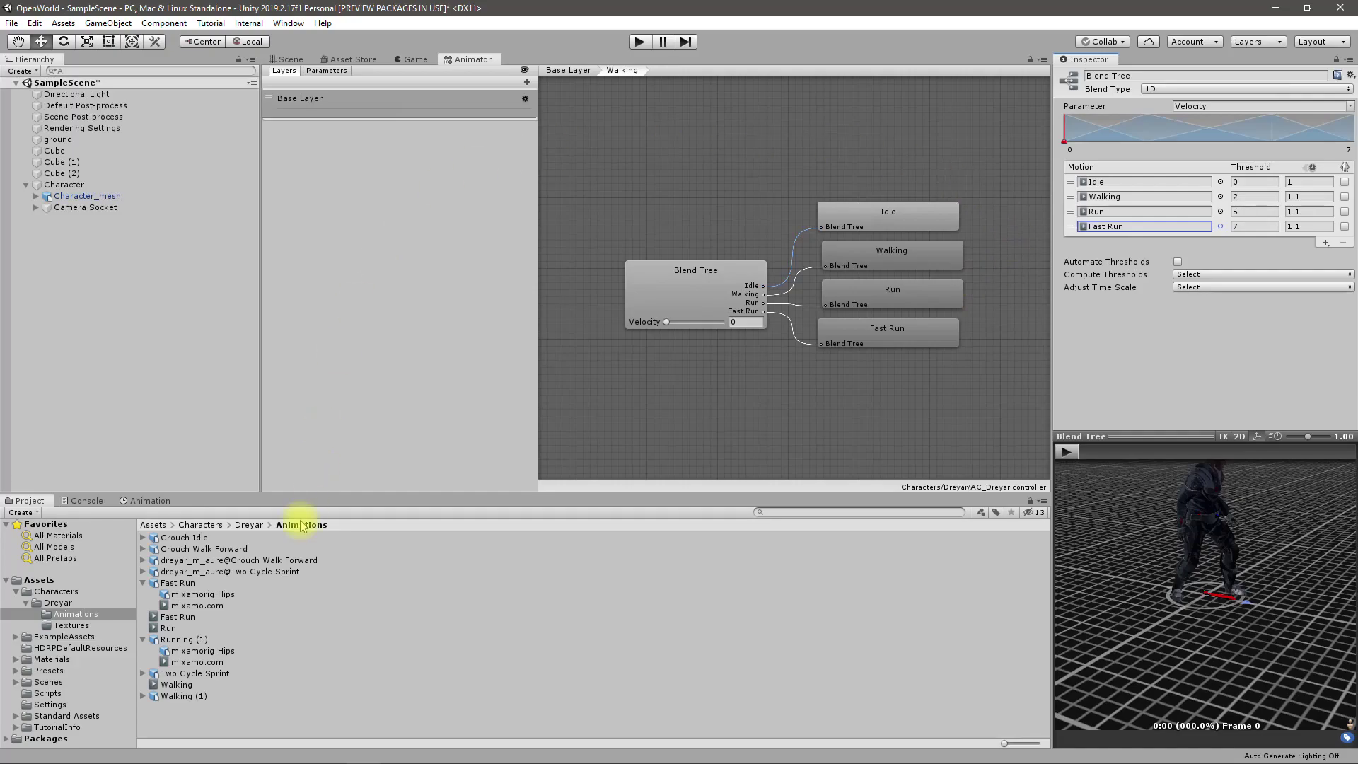
{"action": "left_click", "coordinate": [152, 501]}
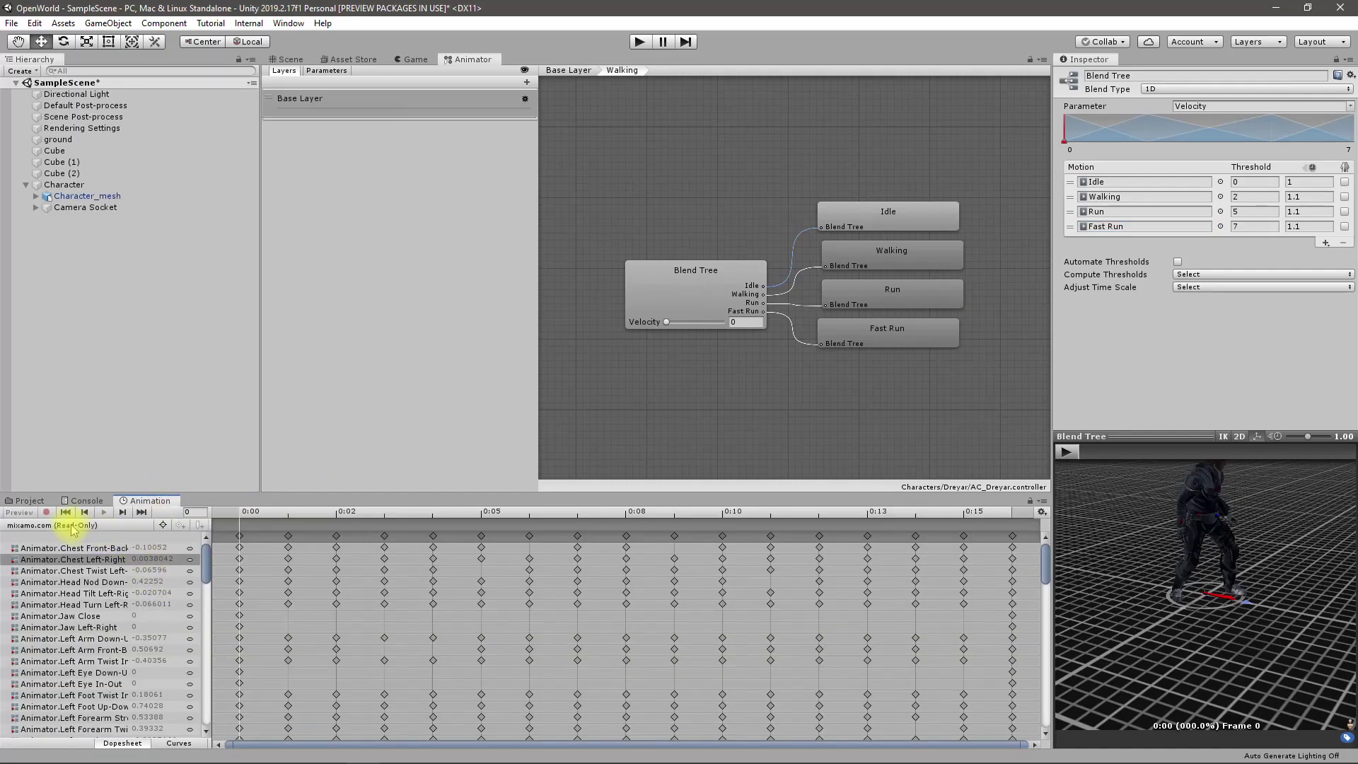
- Switch Character_mesh's Animation window to the Fast Run clip and preview it in the Inspector
{"action": "left_click", "coordinate": [88, 196]}
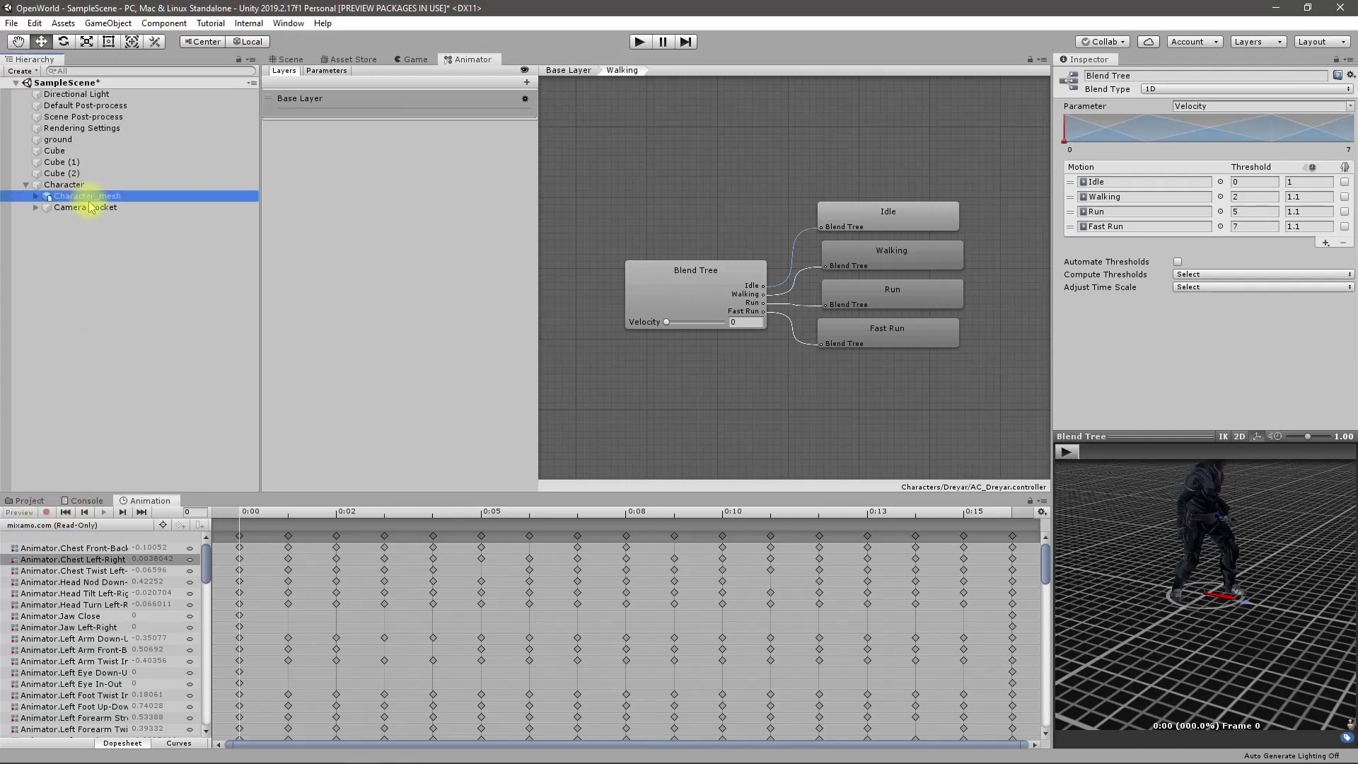
{"action": "left_click", "coordinate": [78, 528]}
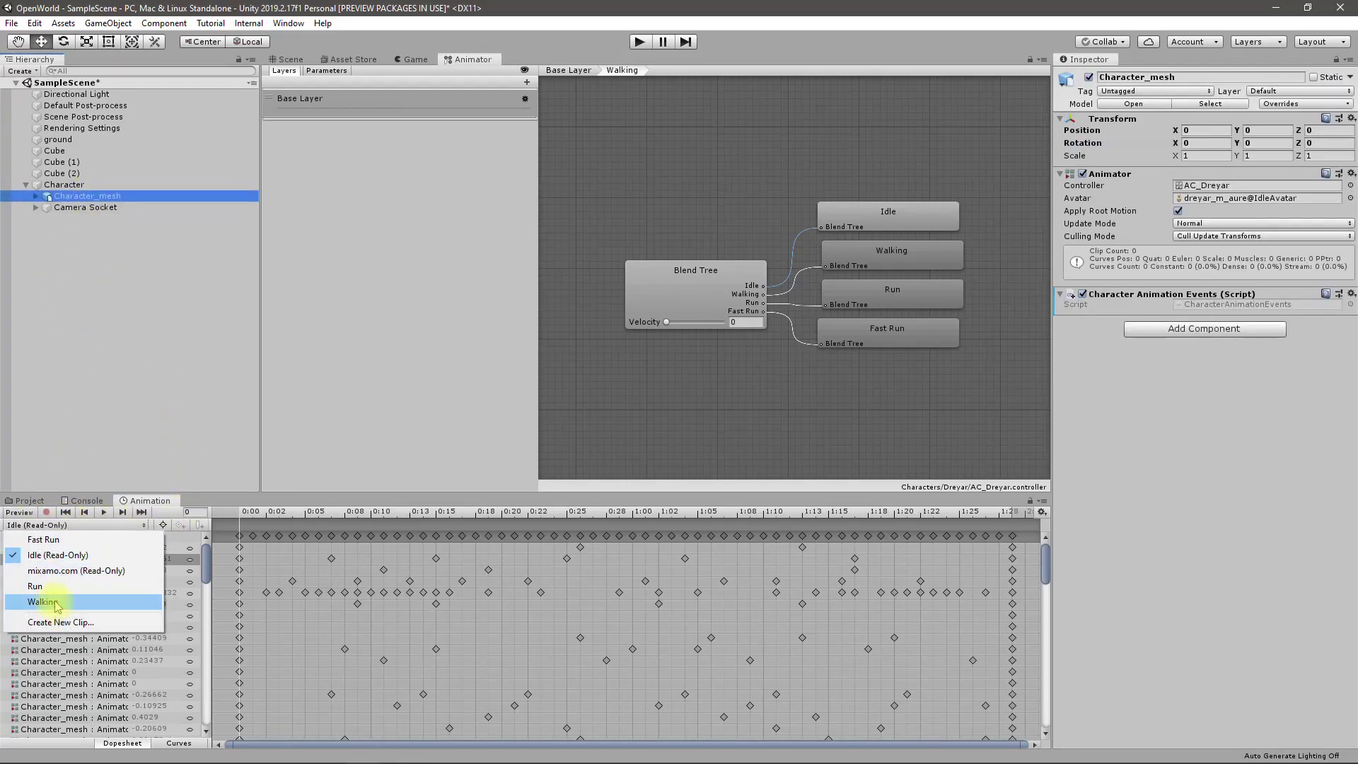
{"action": "left_click", "coordinate": [55, 592]}
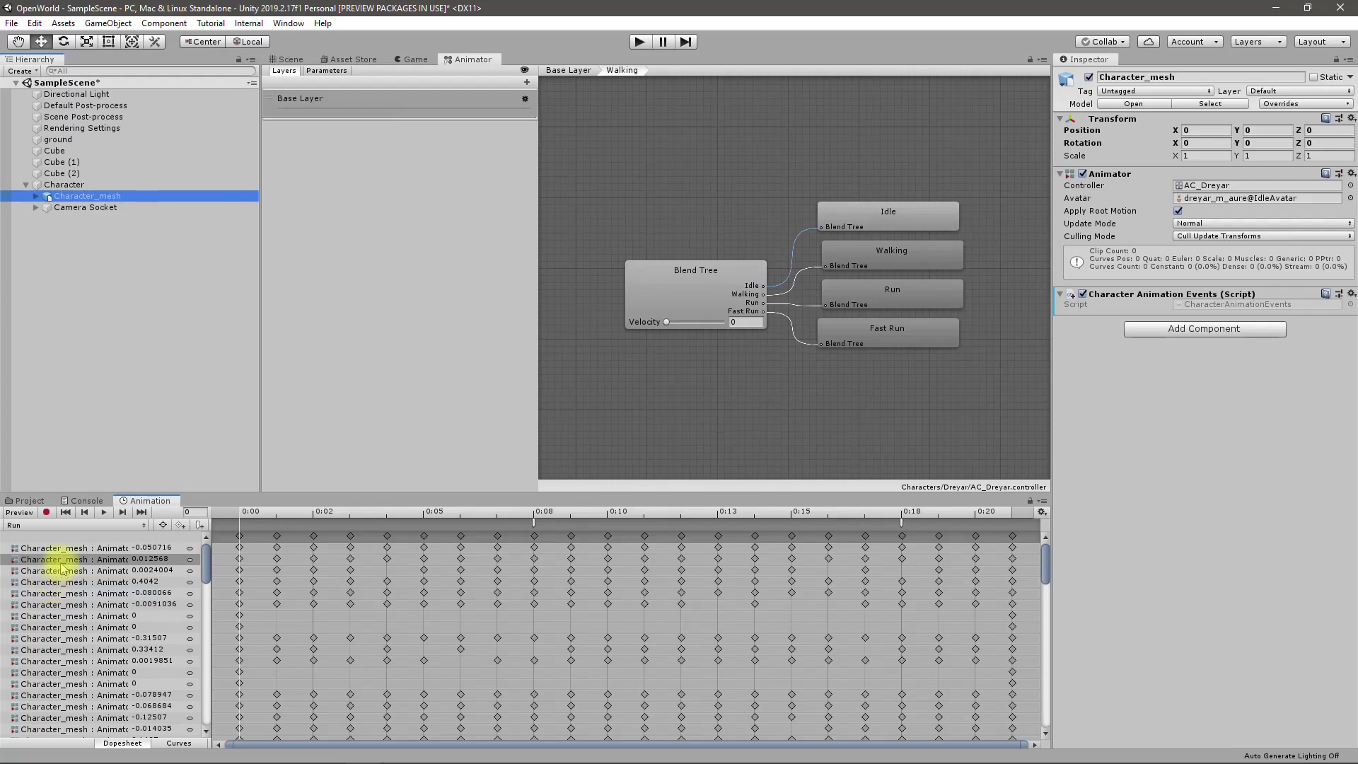
{"action": "left_click", "coordinate": [26, 525]}
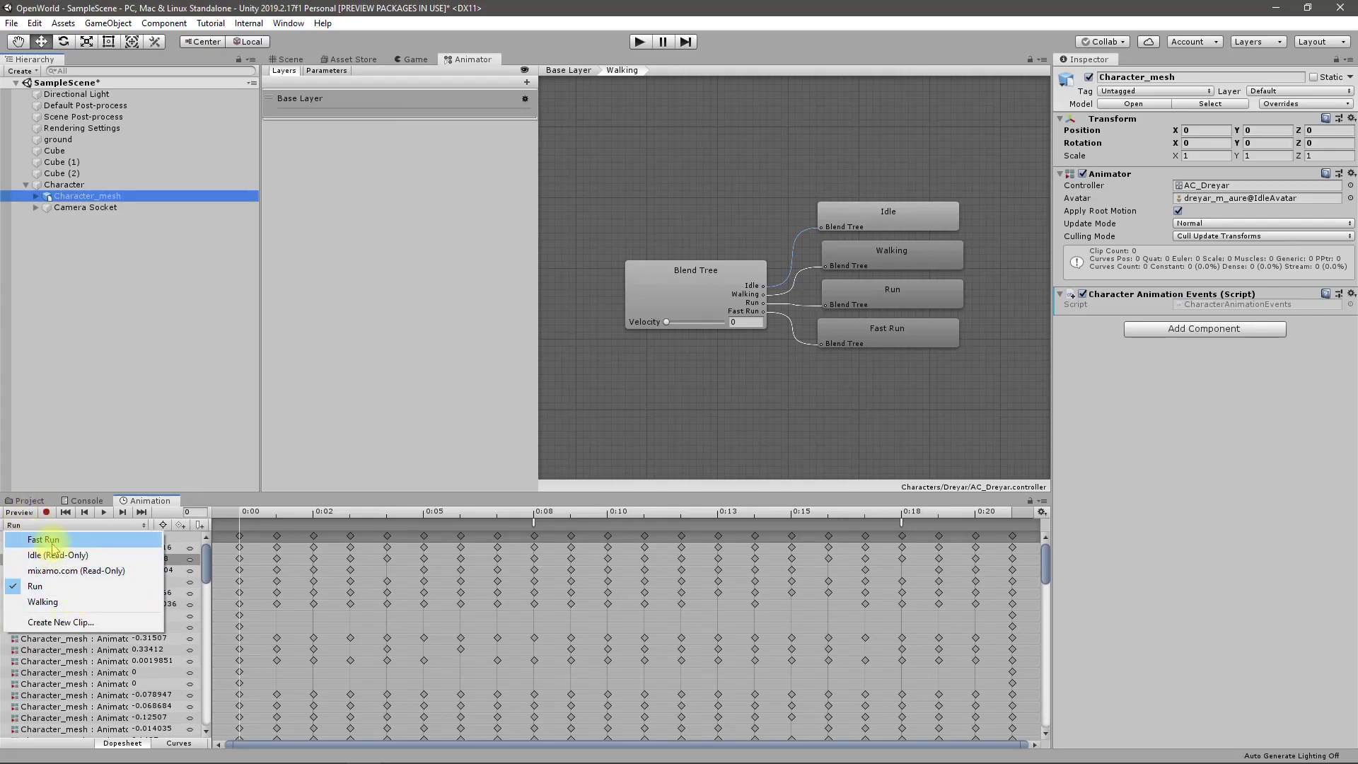
{"action": "left_click", "coordinate": [43, 540]}
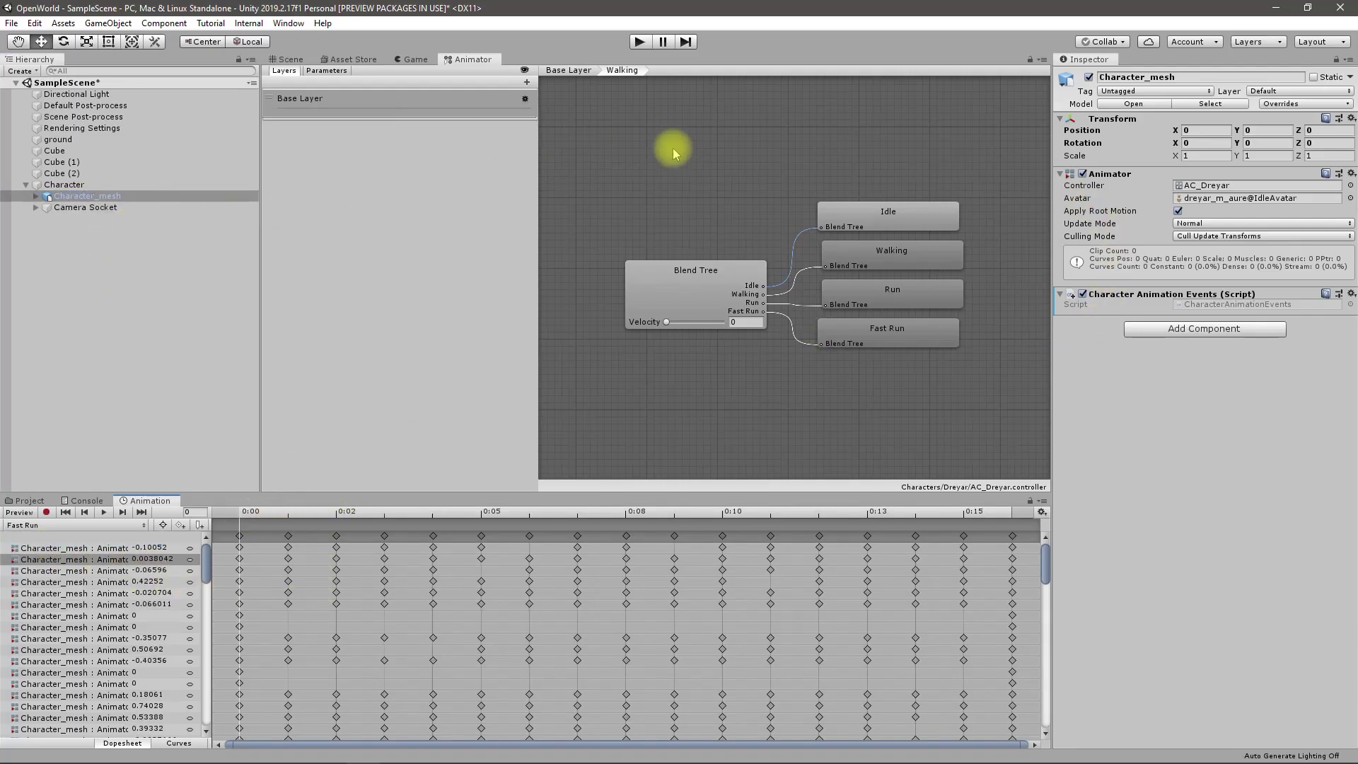
{"action": "left_click", "coordinate": [893, 334]}
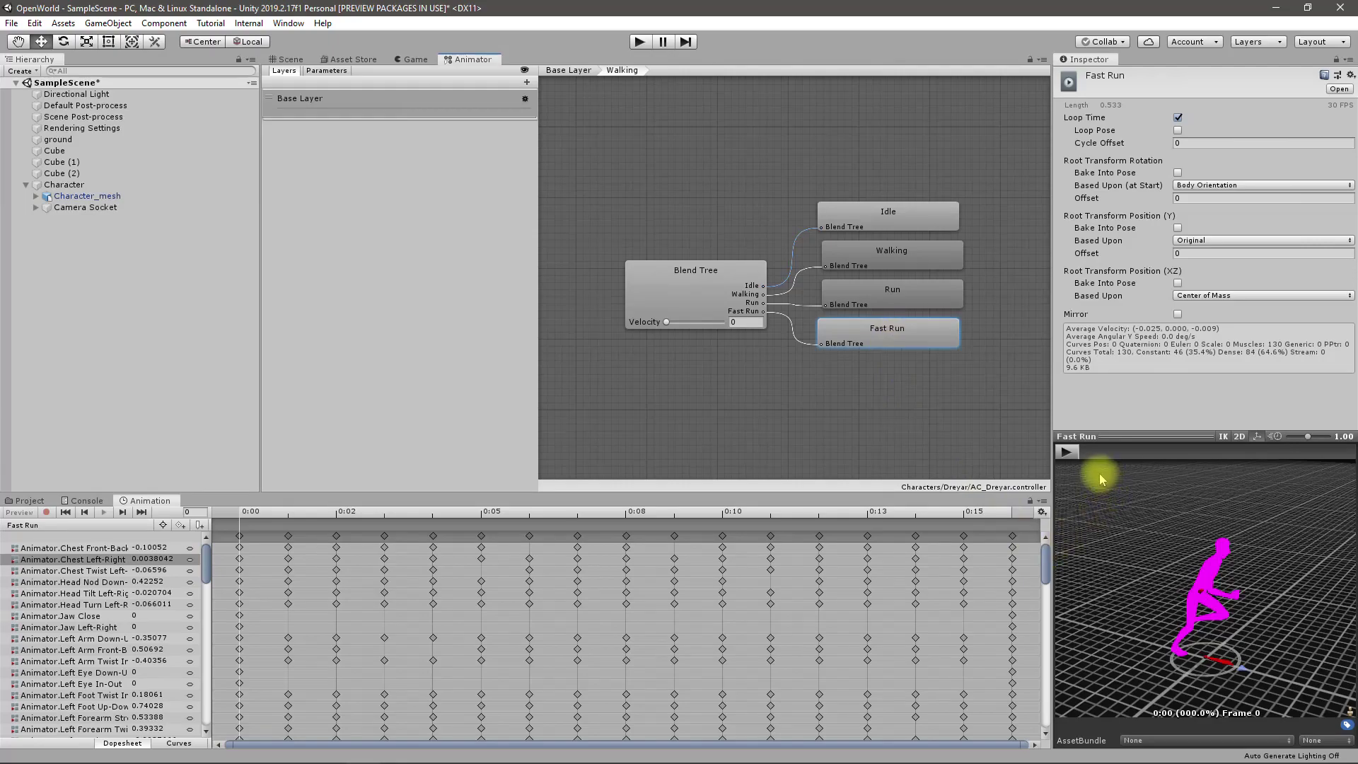
- Scrub the Fast Run preview for foot contacts at frames 4 and 13, then set the playhead to frame 4
{"action": "left_click_drag", "start_coordinate": [1092, 454], "coordinate": [1319, 463]}
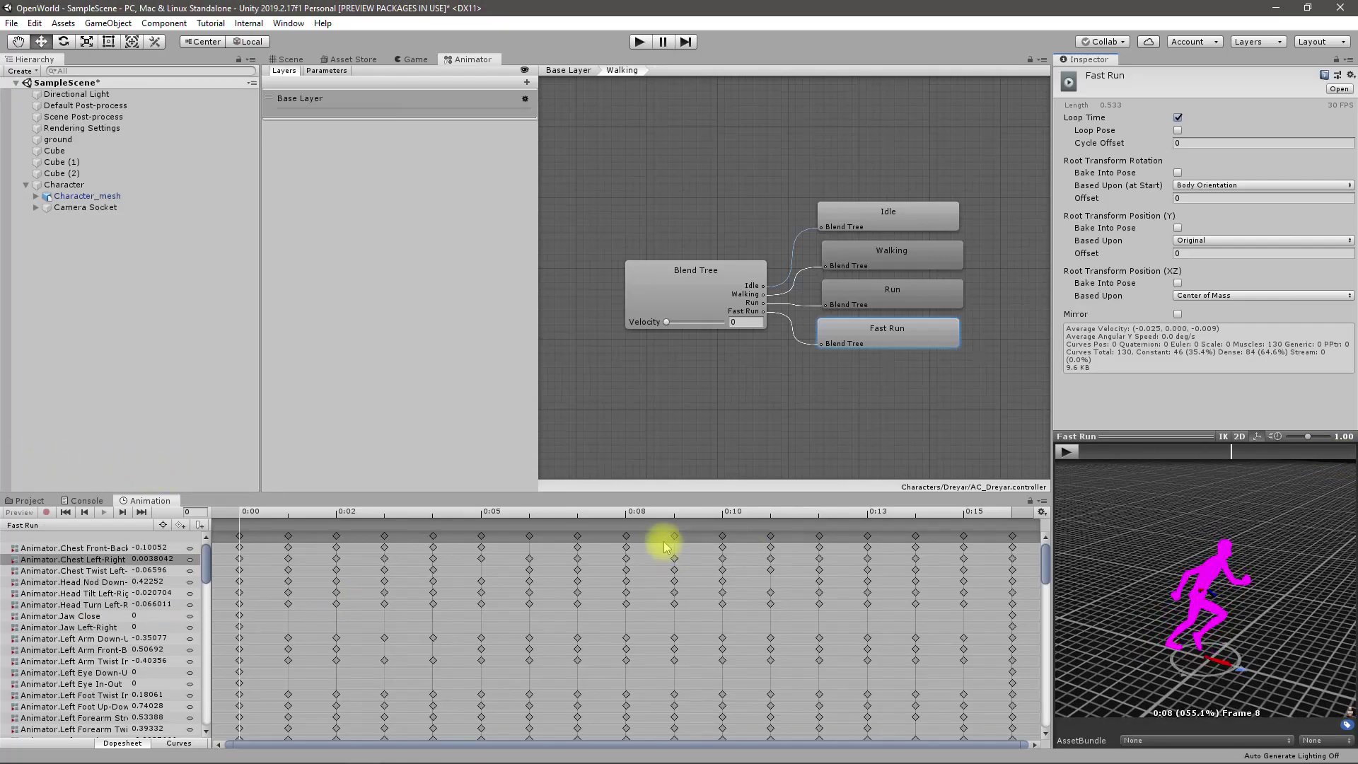
{"action": "left_click_drag", "start_coordinate": [1176, 491], "coordinate": [1093, 467]}
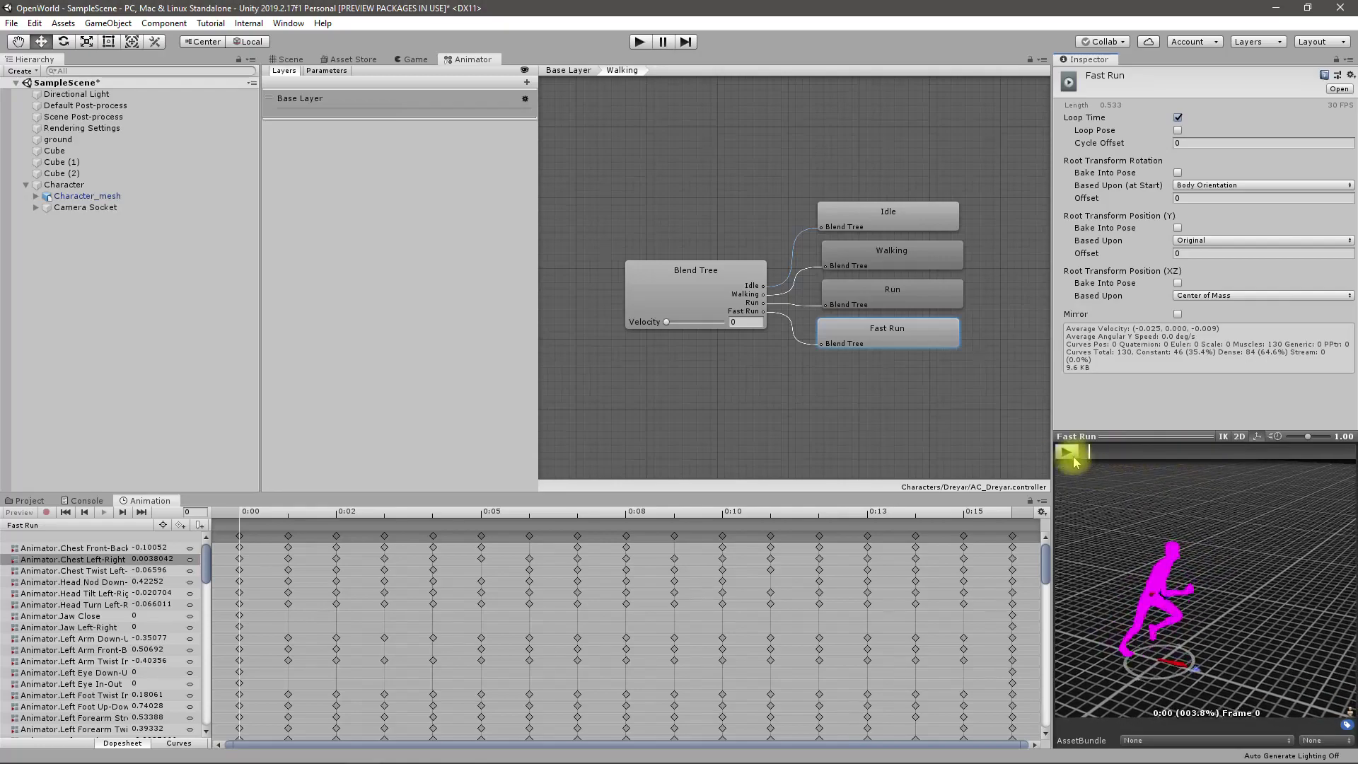
{"action": "left_click_drag", "start_coordinate": [1232, 452], "coordinate": [1296, 469]}
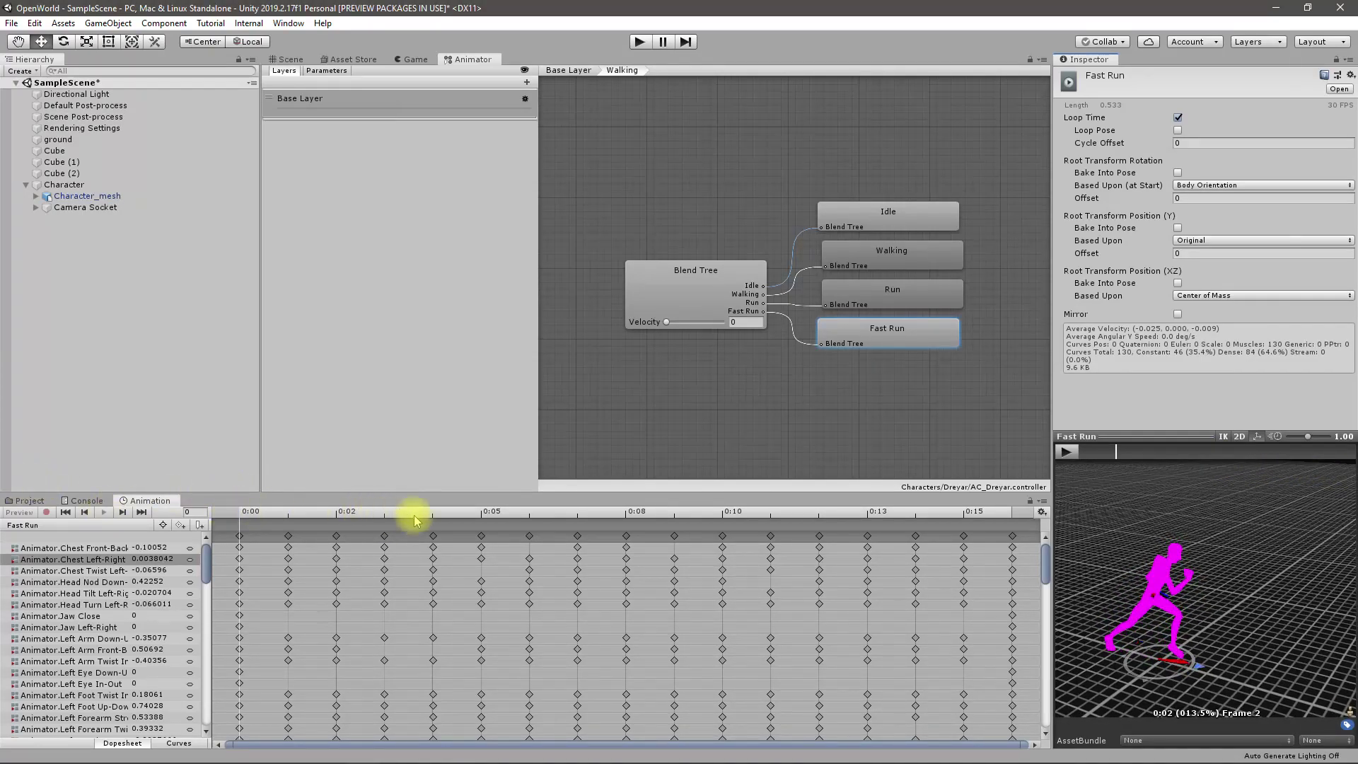
{"action": "left_click_drag", "start_coordinate": [473, 518], "coordinate": [439, 515]}
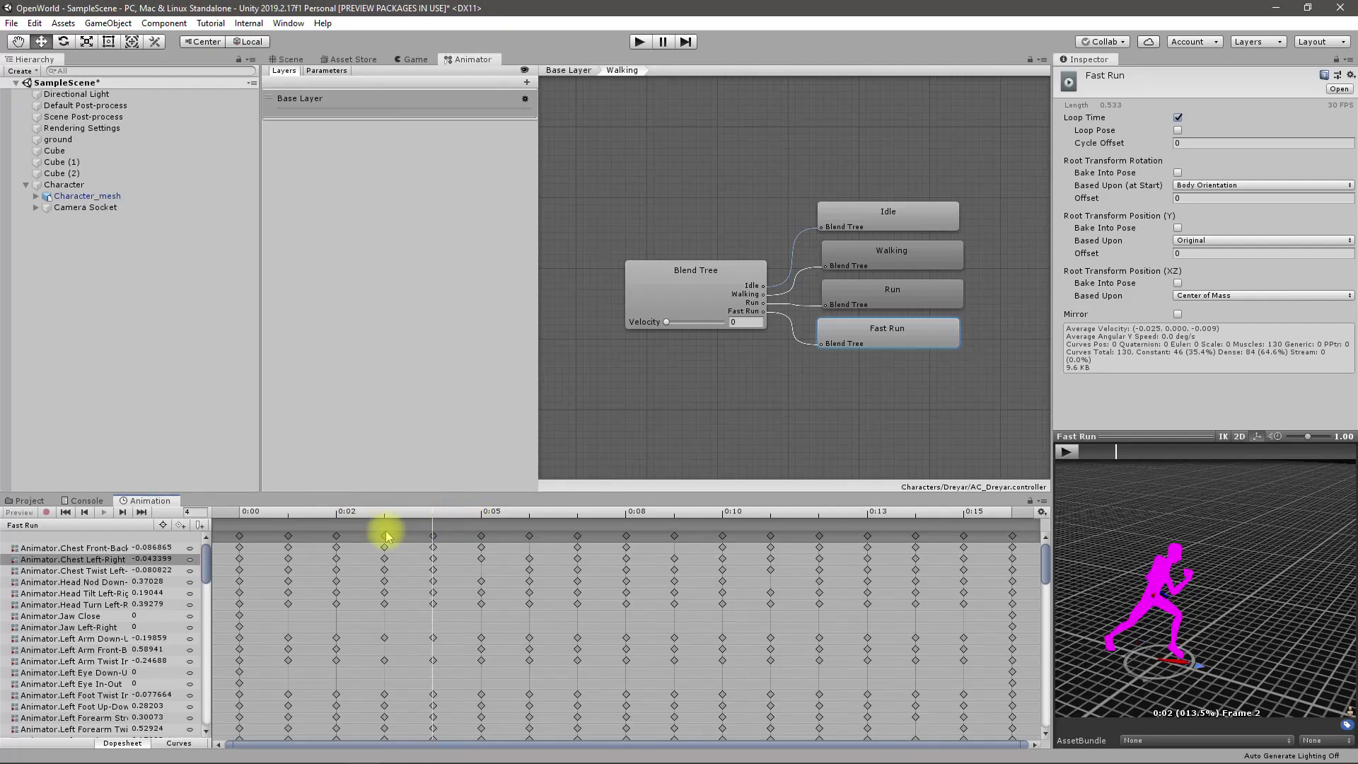
- Add an animation event calling Footstep () at frame 4 of the Fast Run clip
{"action": "left_click", "coordinate": [200, 526]}
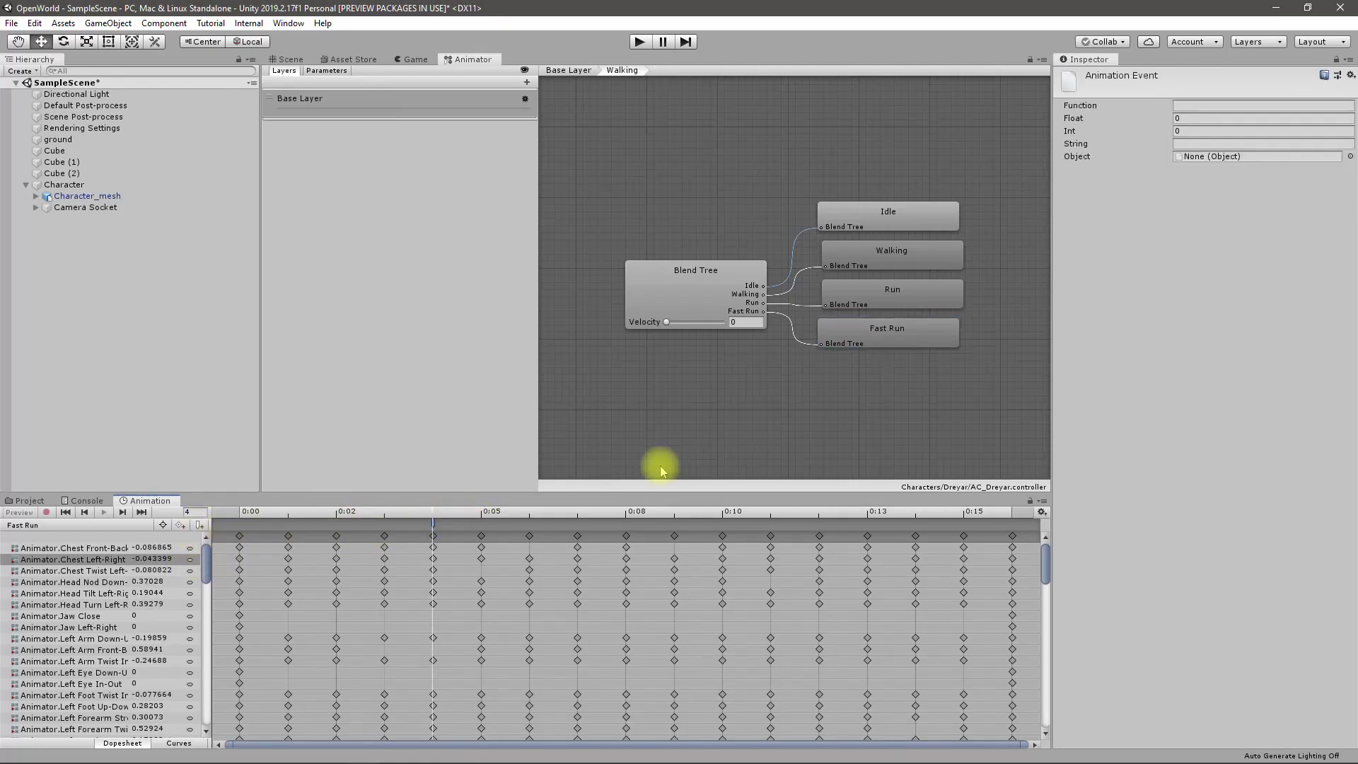
{"action": "left_click", "coordinate": [87, 197]}
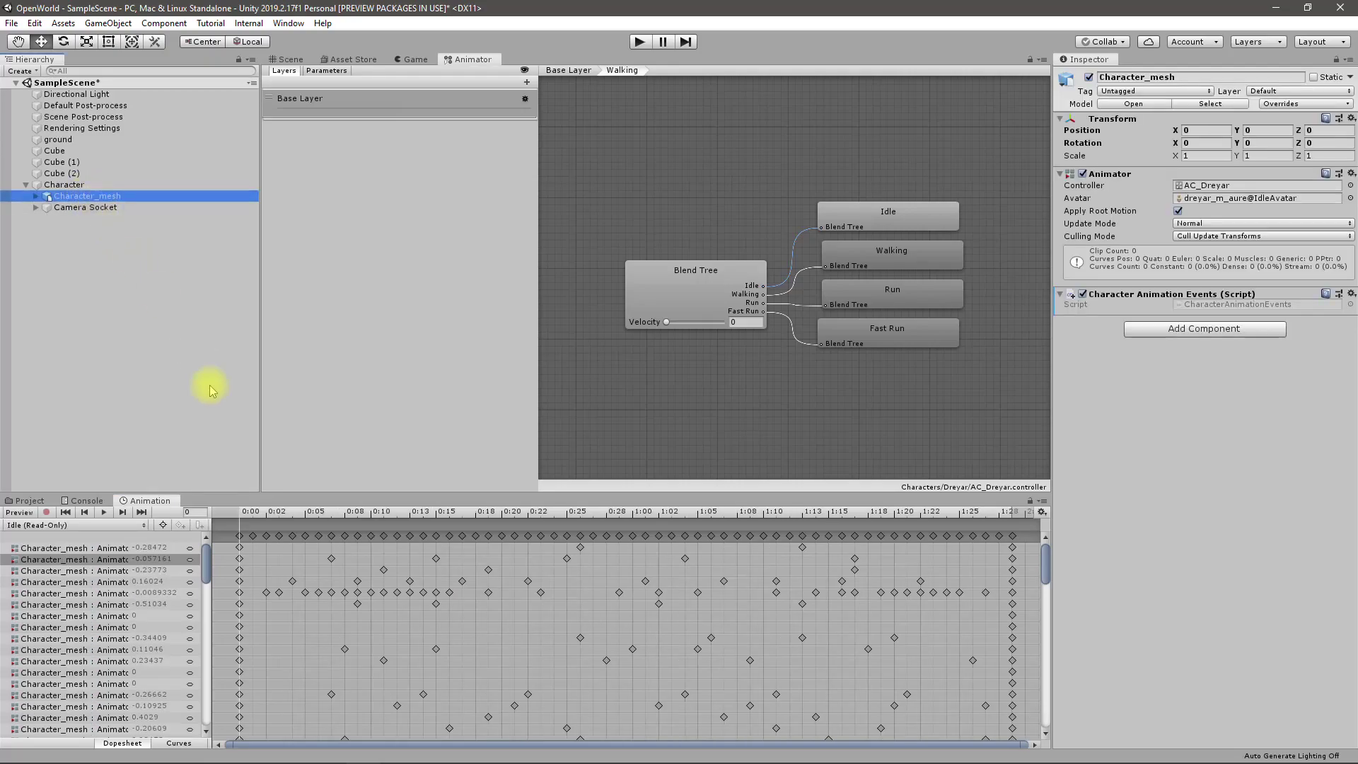
{"action": "left_click", "coordinate": [28, 525]}
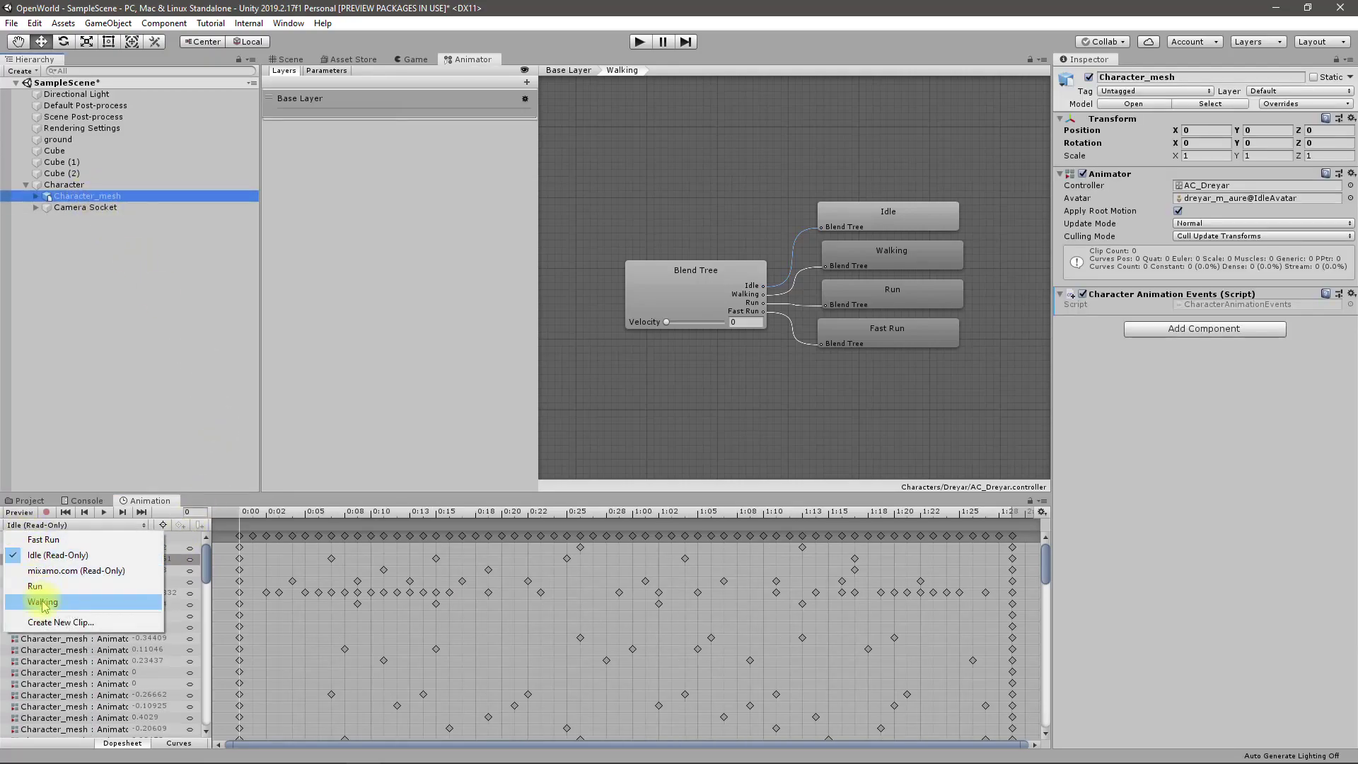
{"action": "left_click", "coordinate": [39, 540]}
{"action": "left_click", "coordinate": [434, 521]}
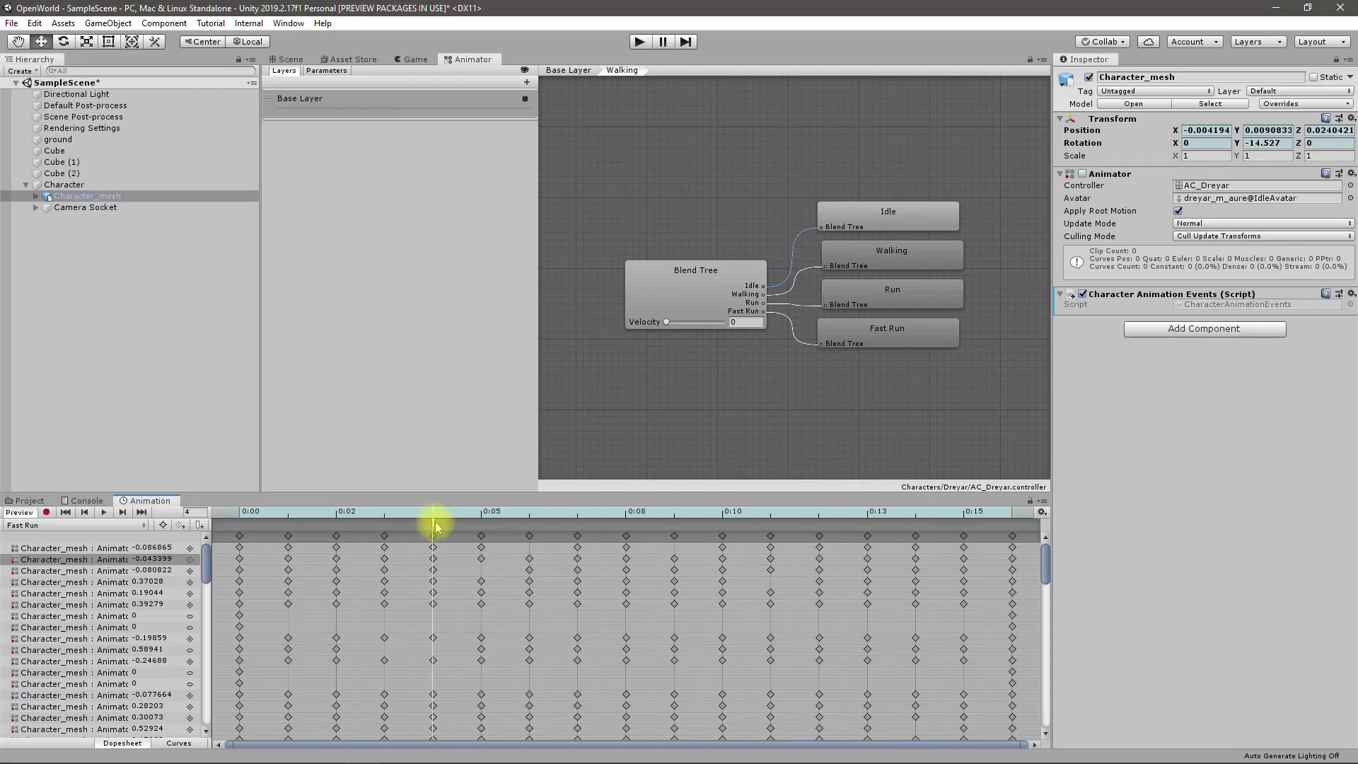
{"action": "double_click", "coordinate": [434, 525]}
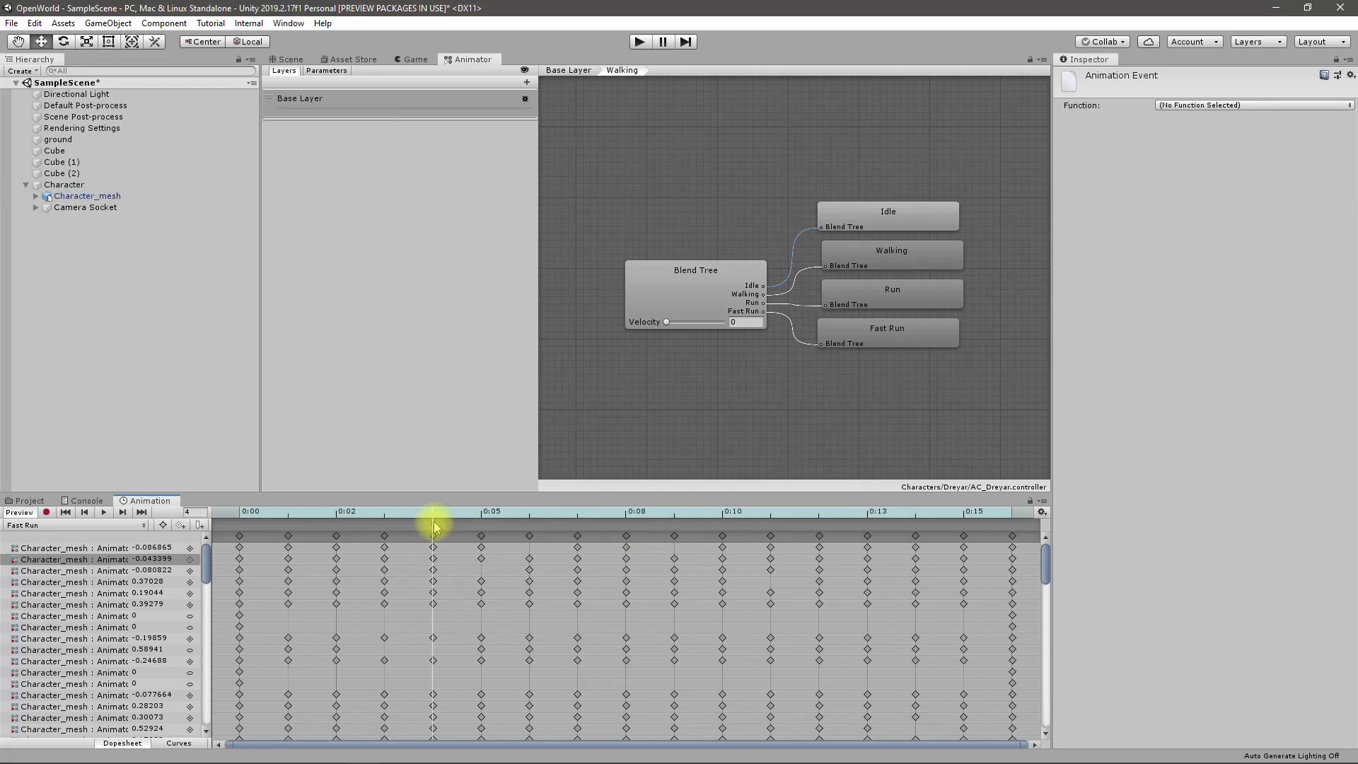
{"action": "left_click", "coordinate": [1212, 106]}
{"action": "left_click", "coordinate": [1206, 125]}
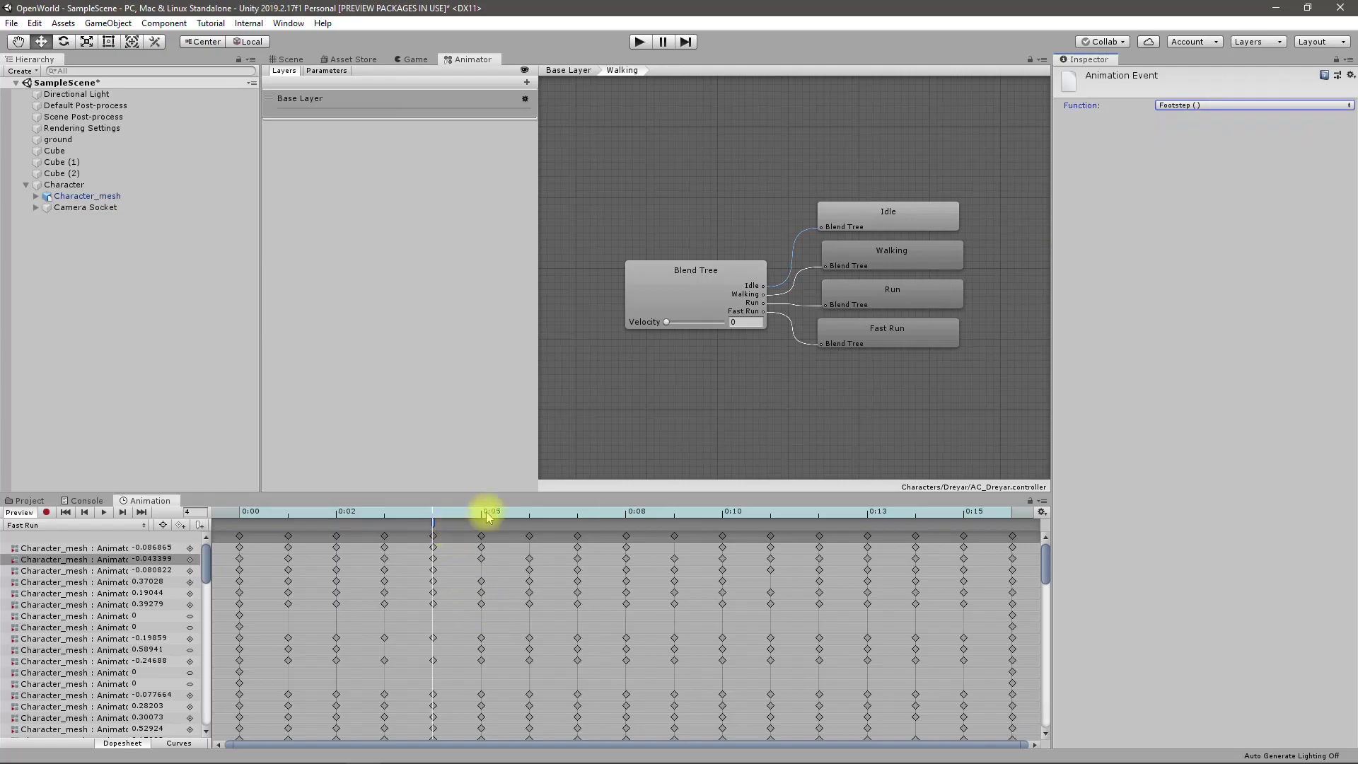
- Add a second Footstep () animation event at frame 13
{"action": "left_click_drag", "start_coordinate": [600, 510], "coordinate": [867, 510]}
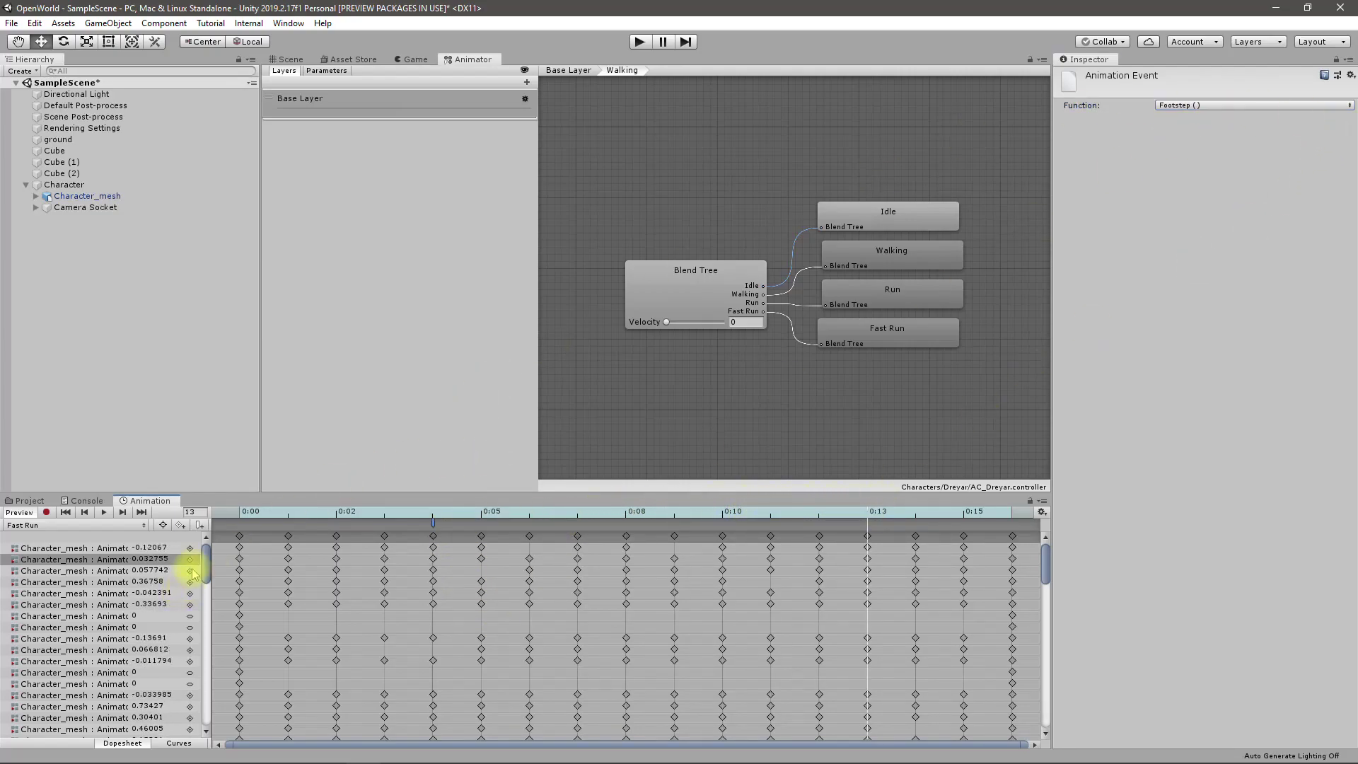
{"action": "left_click", "coordinate": [1198, 106]}
{"action": "left_click", "coordinate": [1195, 121]}
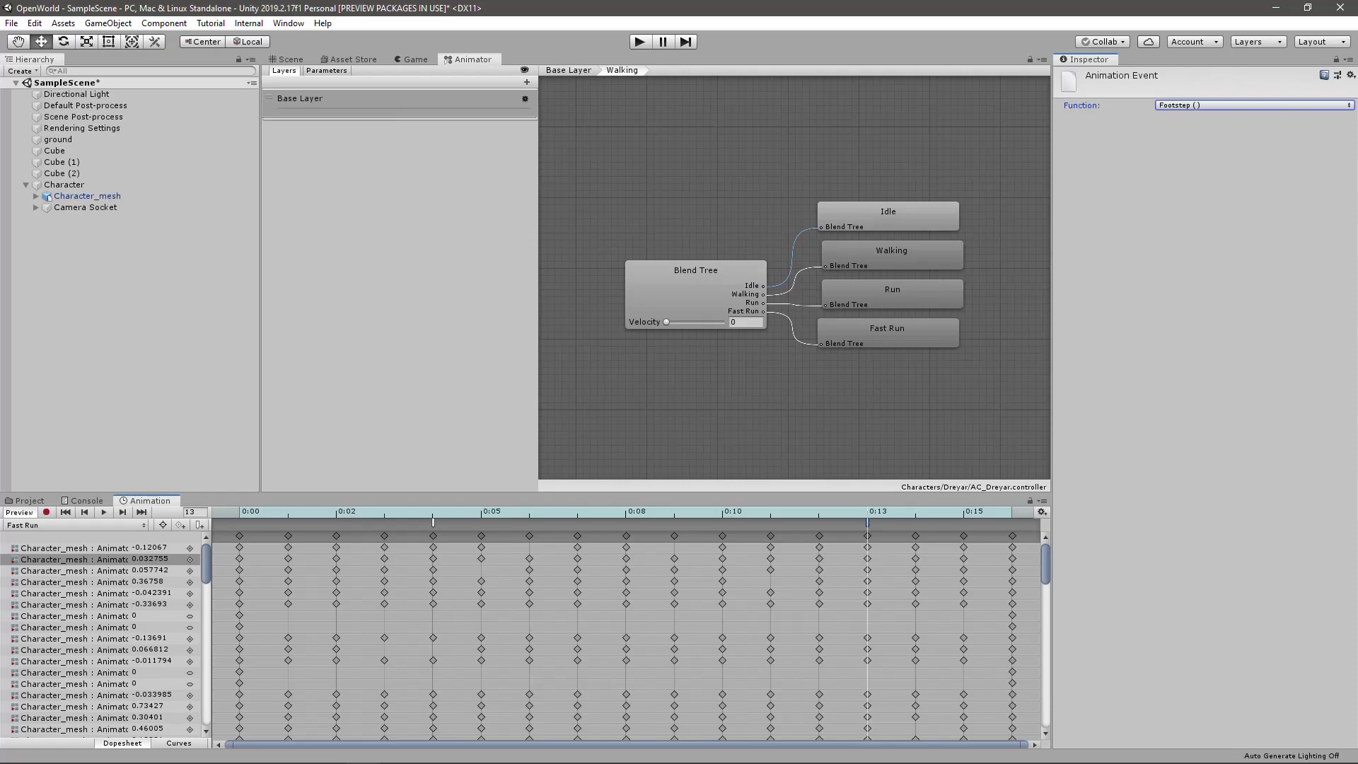
- Make Footstep() call Debug.Log("Footstep") in CharacterAnimationEvents.cs and save the file
{"action": "key", "text": "alt+Tab"}
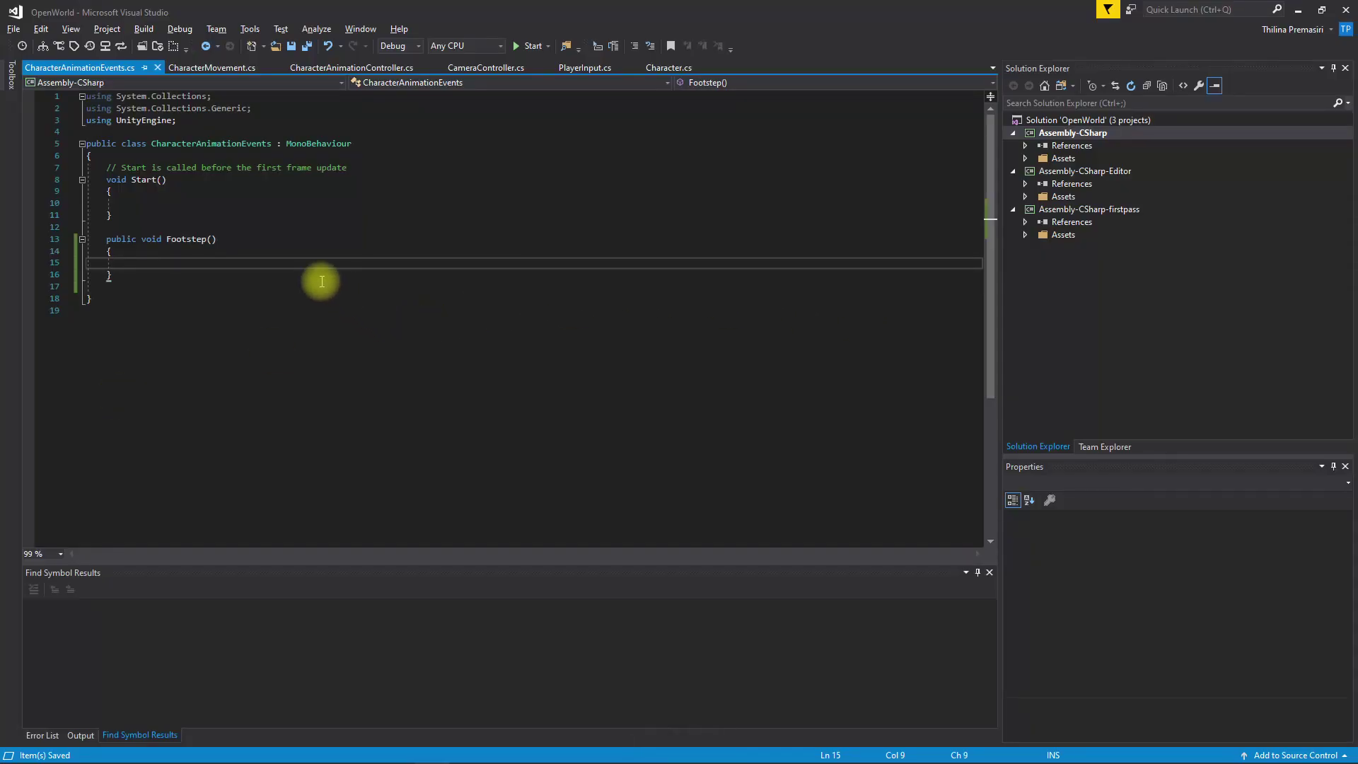
{"action": "type", "text": "Debug"}
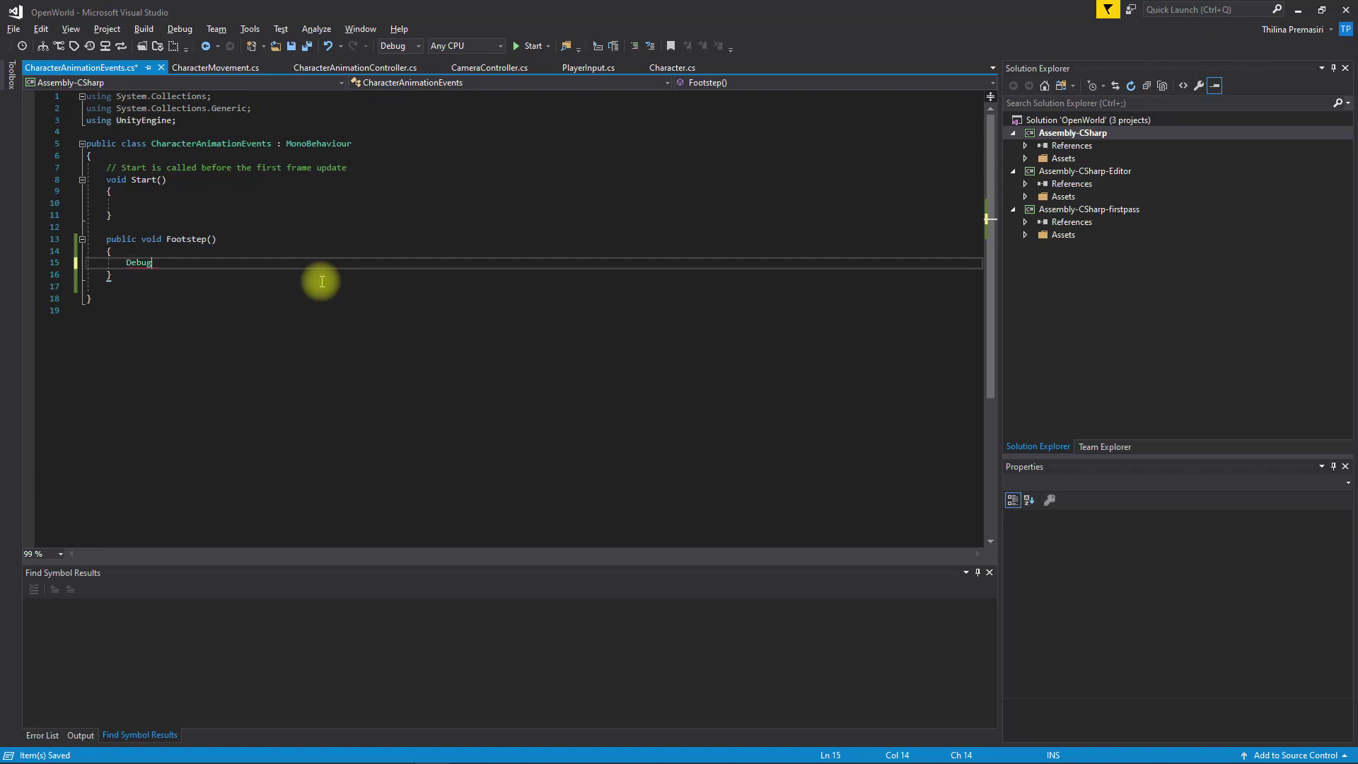
{"action": "type", "text": ".Log"}
{"action": "type", "text": "(F)"}
{"action": "key", "text": "Left"}
{"action": "type", "text": "F"}
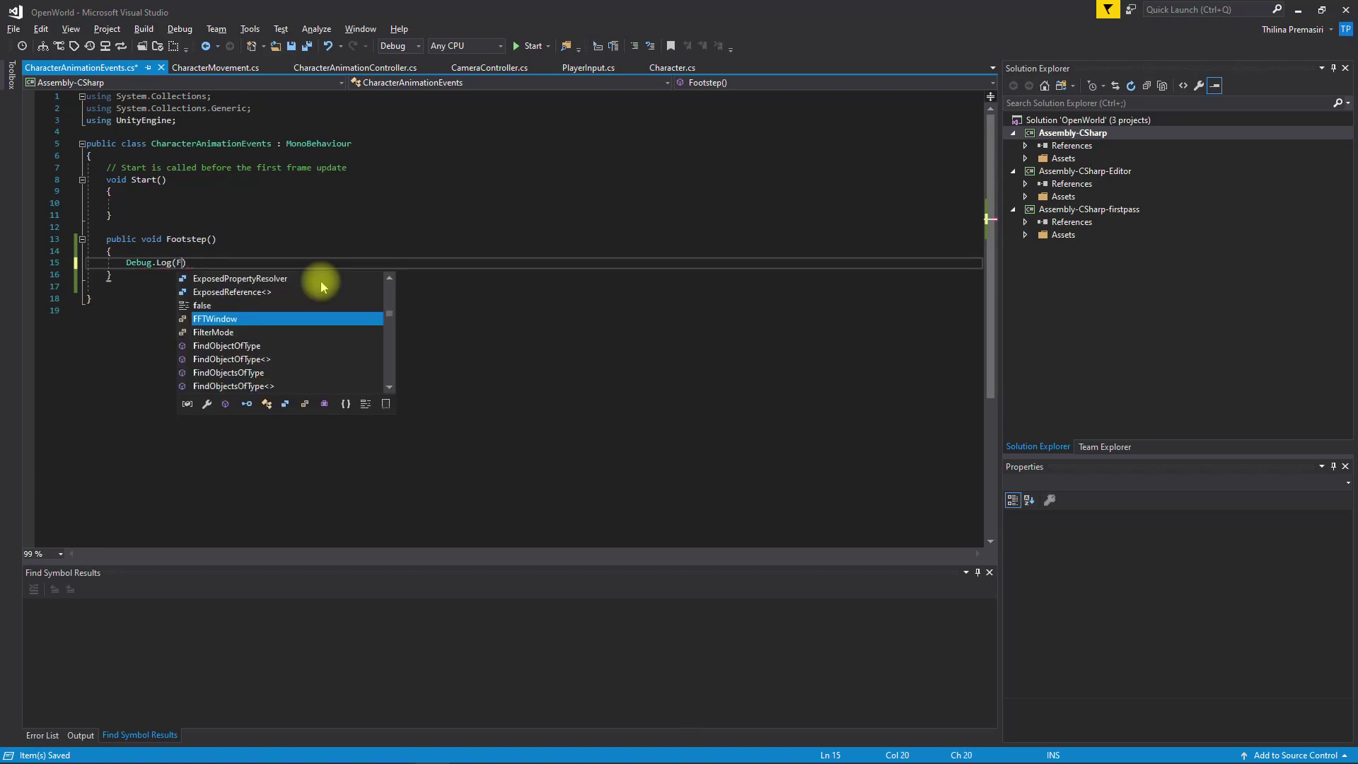
{"action": "key", "text": "BackSpace"}
{"action": "type", "text": "\"F"}
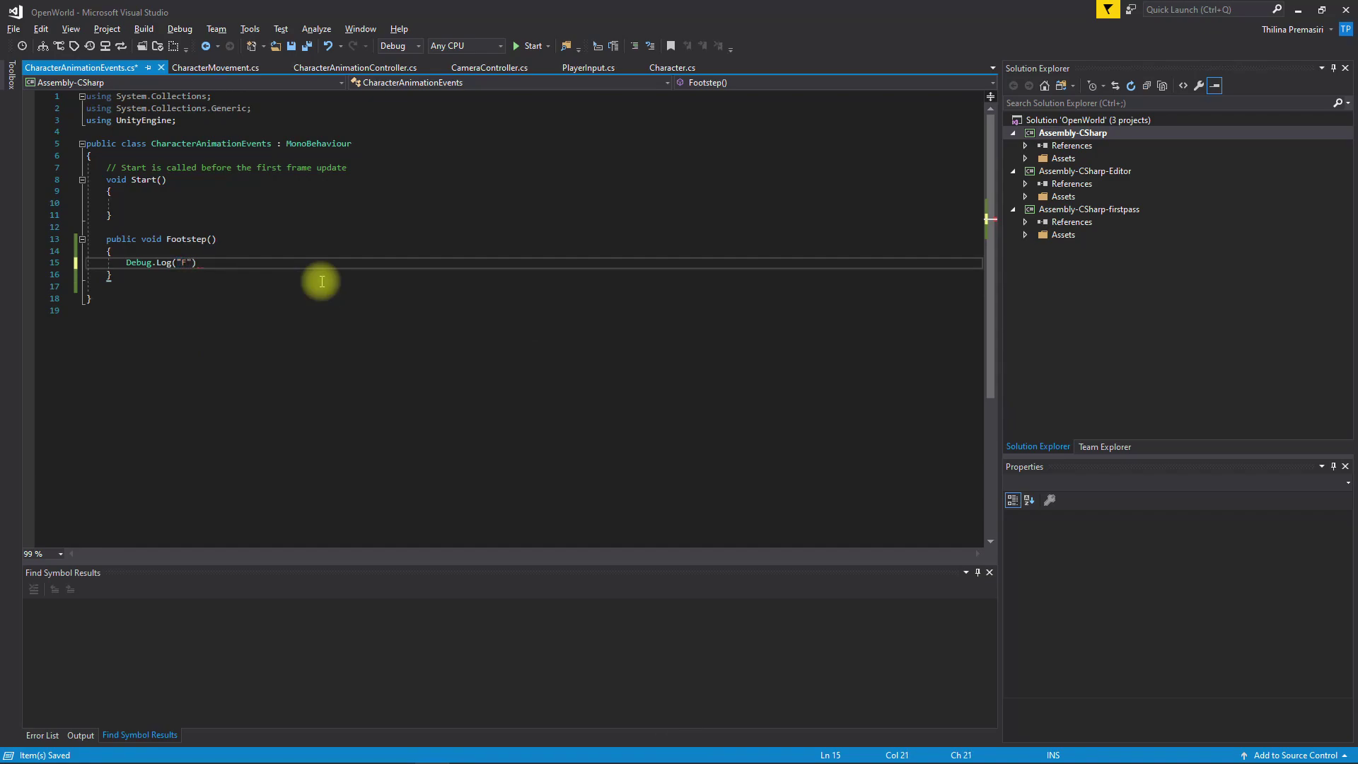
{"action": "key", "text": "Right"}
{"action": "key", "text": "Right"}
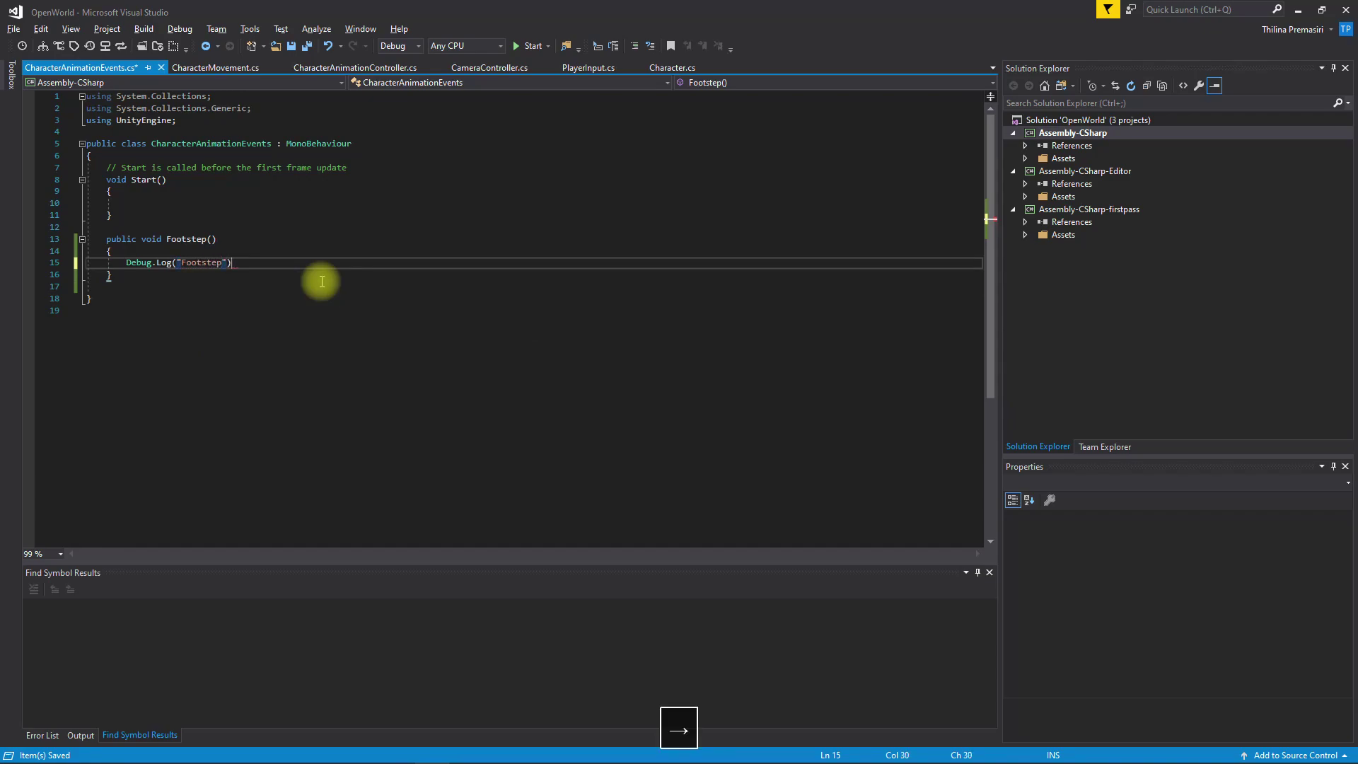
{"action": "type", "text": ";"}
{"action": "key", "text": "ctrl+s"}
{"action": "key", "text": "Tab"}
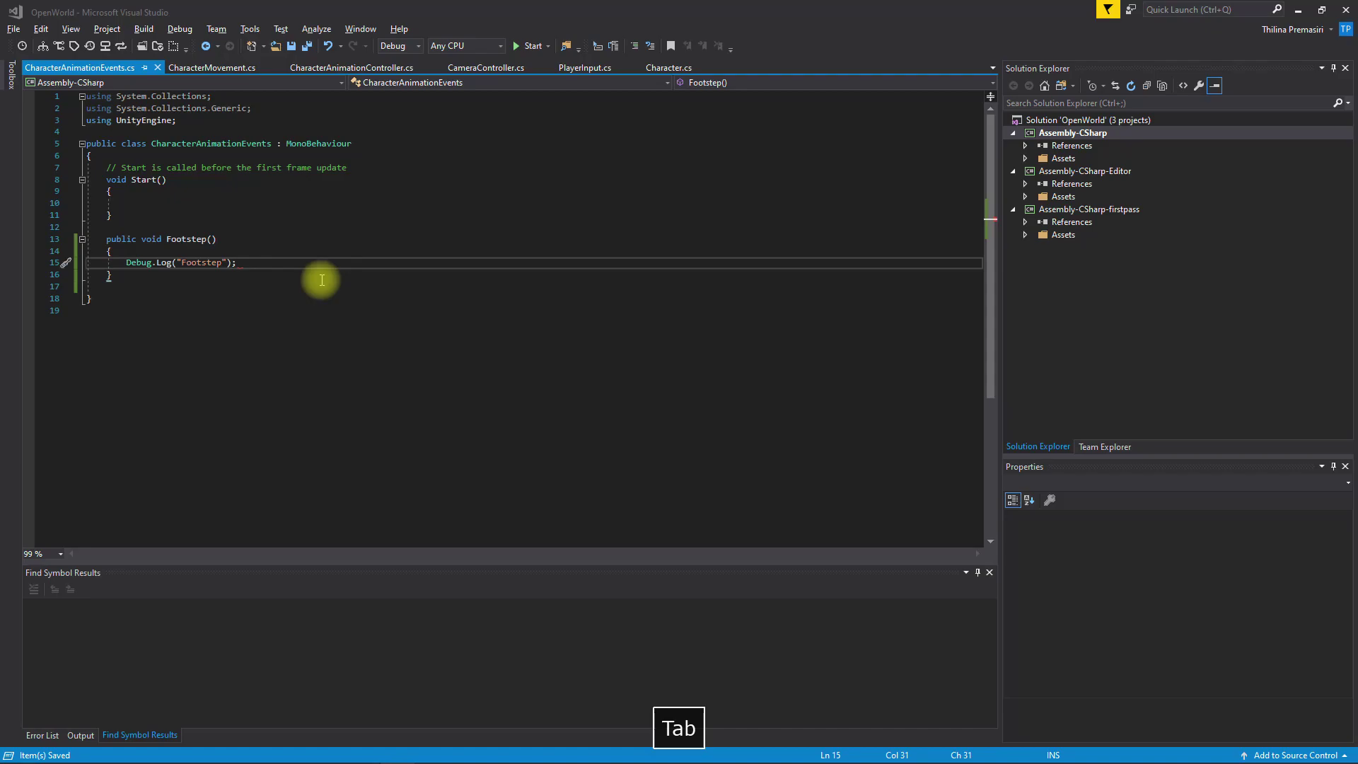
{"action": "key", "text": "alt+Tab"}
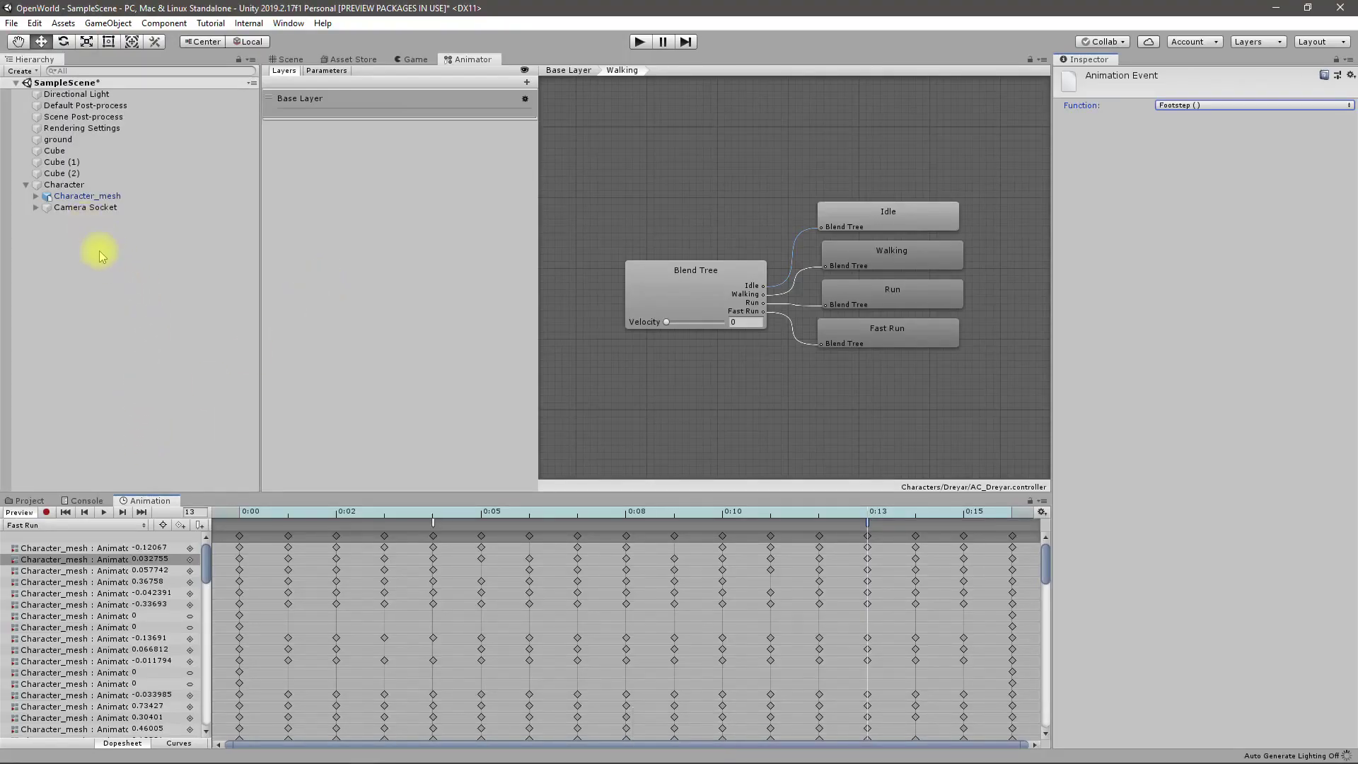
- Show the Console, switch to the Game view and enter Play mode
{"action": "left_click", "coordinate": [83, 502]}
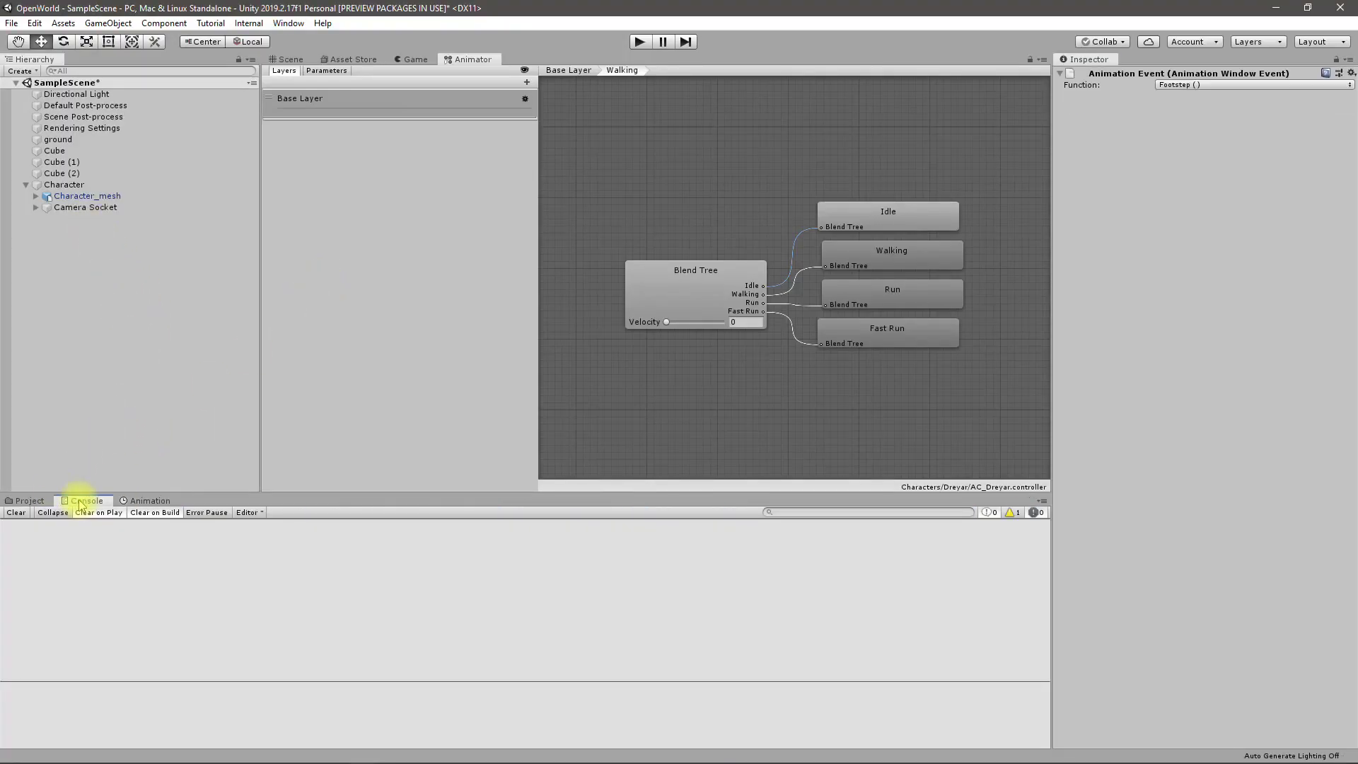
{"action": "key", "text": "alt+Tab"}
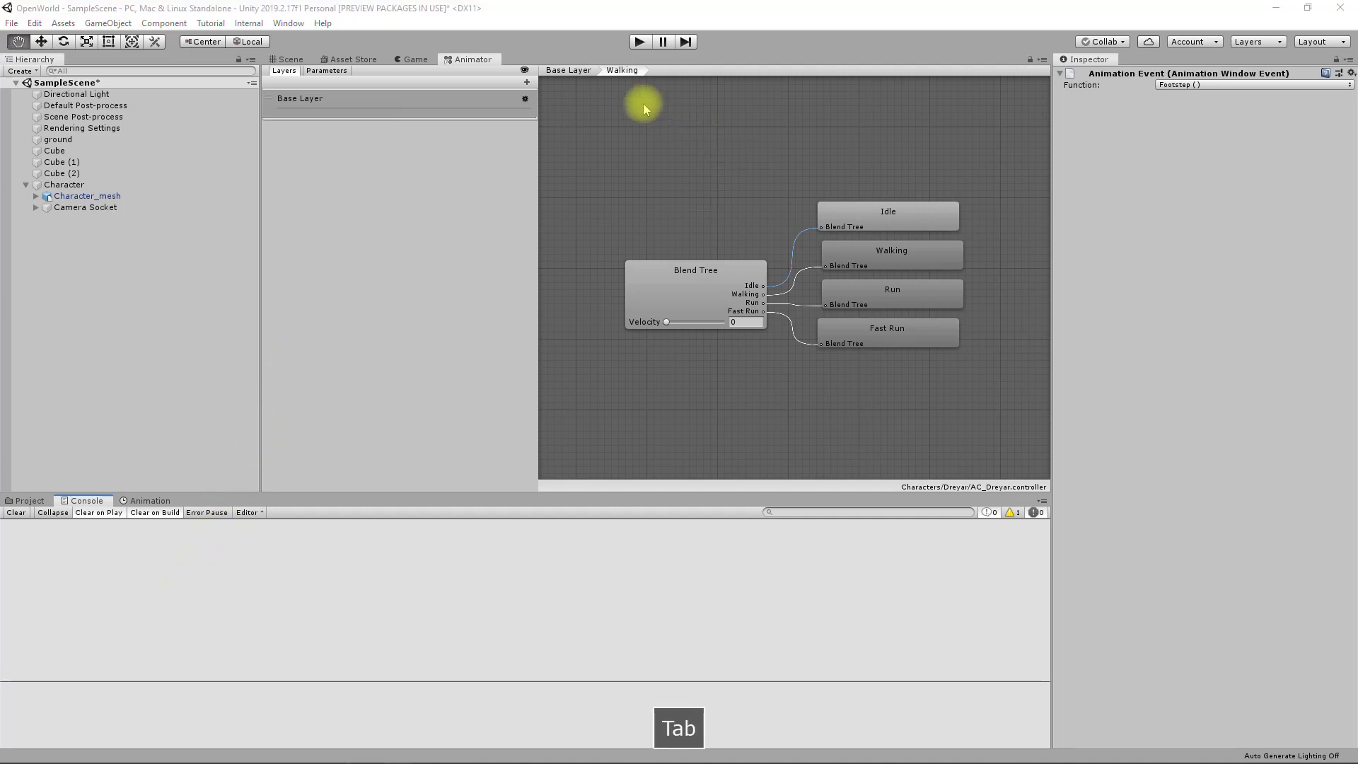
{"action": "left_click", "coordinate": [416, 61]}
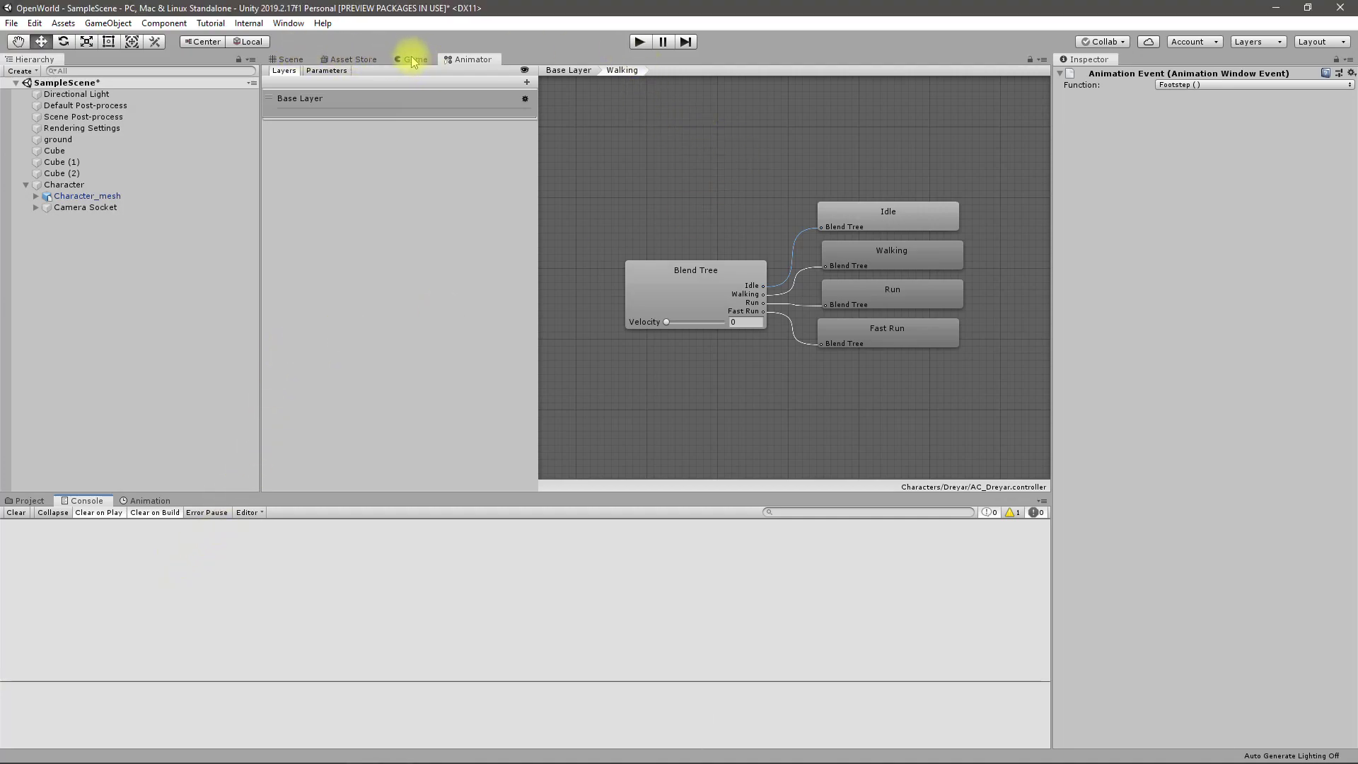
{"action": "left_click", "coordinate": [639, 41]}
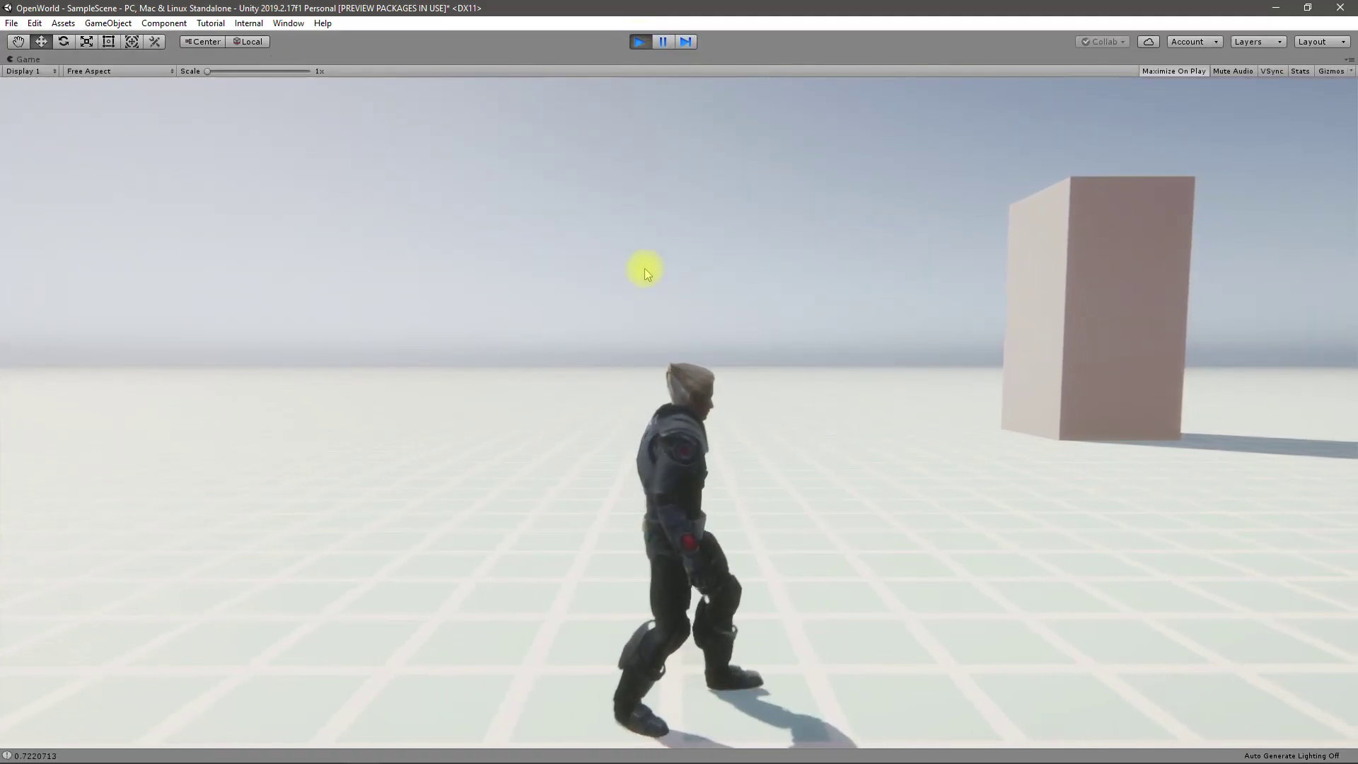
- Stop Play mode and open the source line of the repeated 0 log entry
{"action": "key", "text": "Escape"}
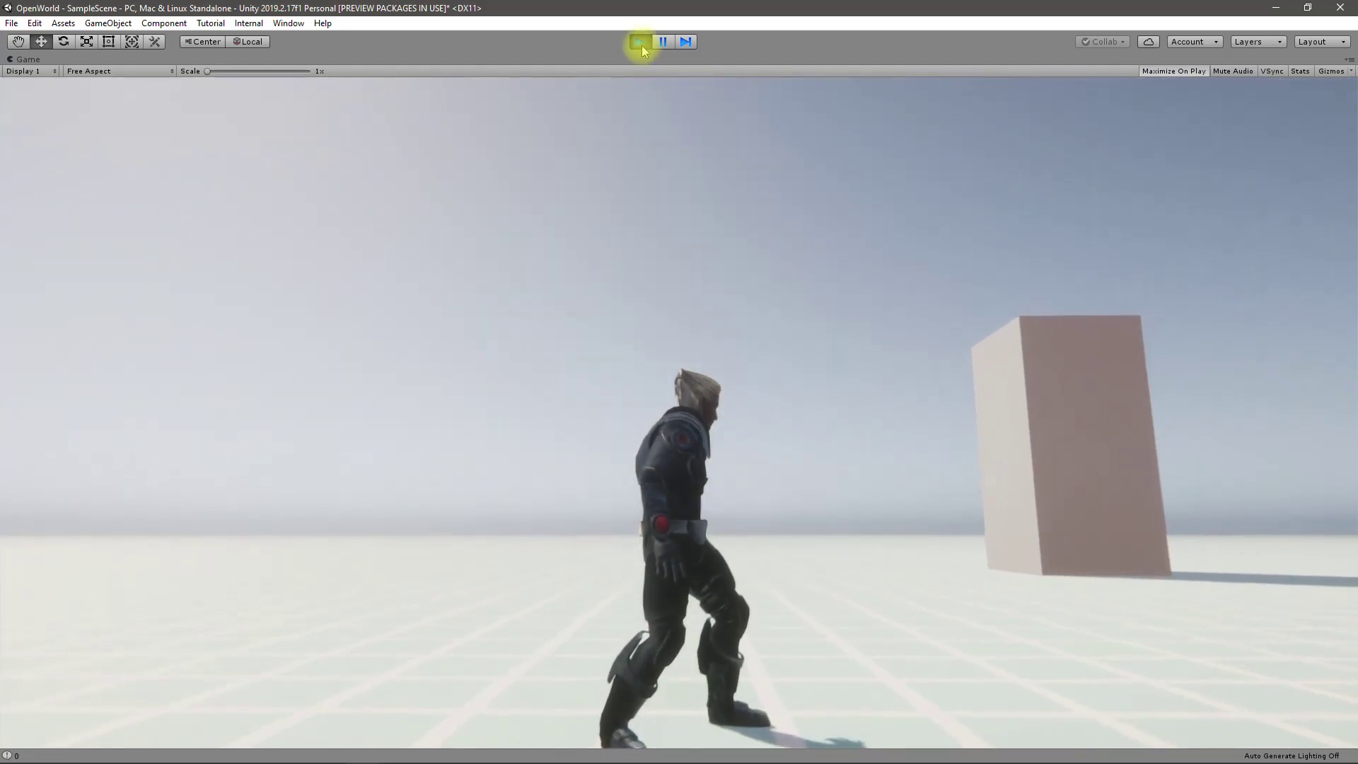
{"action": "left_click", "coordinate": [640, 42]}
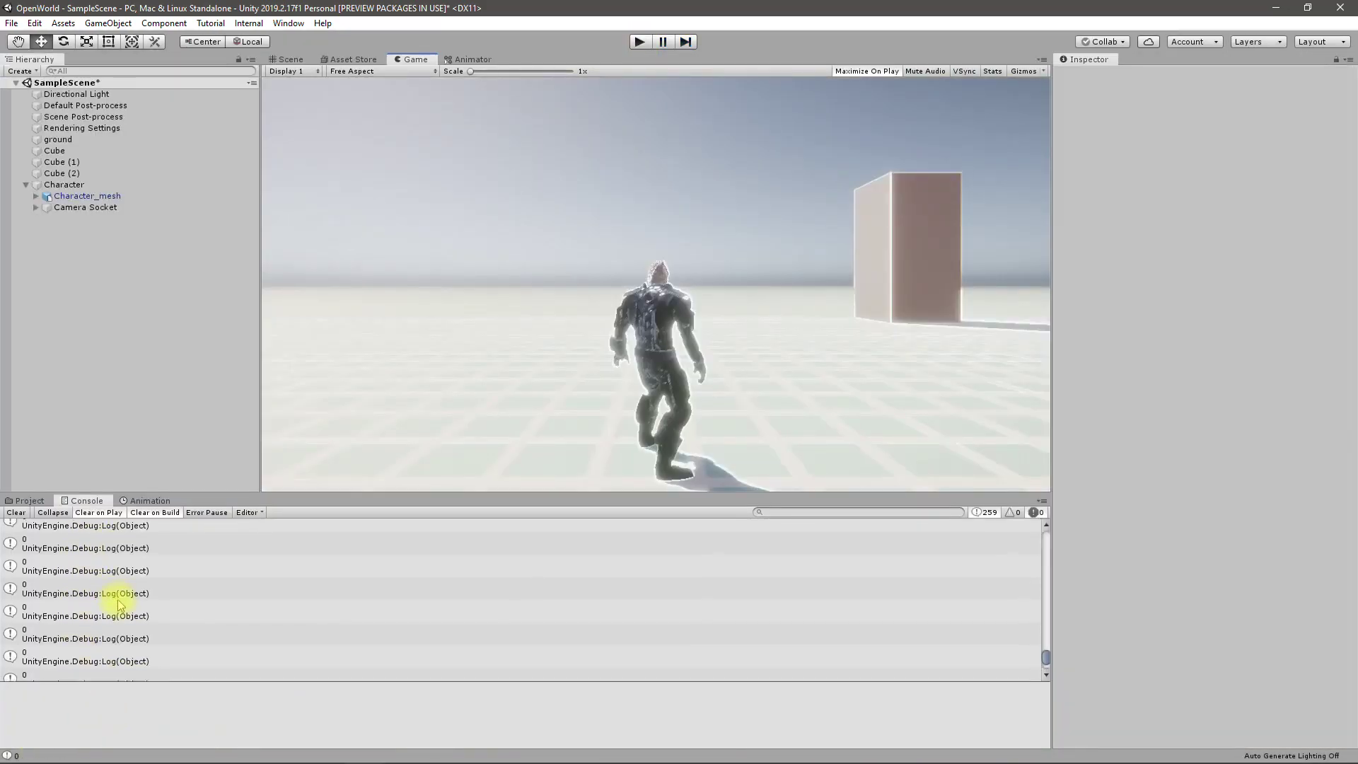
{"action": "left_click", "coordinate": [56, 582]}
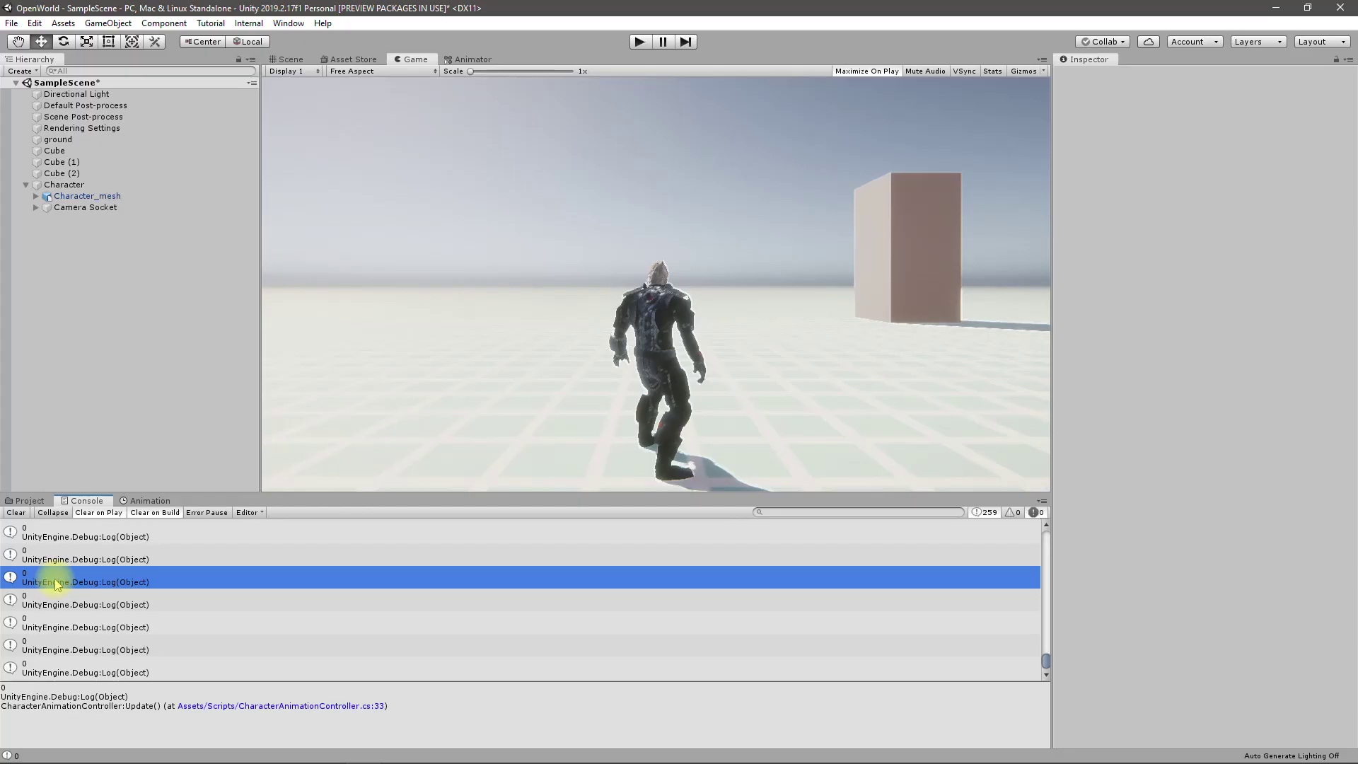
{"action": "double_click", "coordinate": [57, 582]}
- Comment out the velocity Debug.Log line in CharacterAnimationController and save it
{"action": "left_click", "coordinate": [354, 478]}
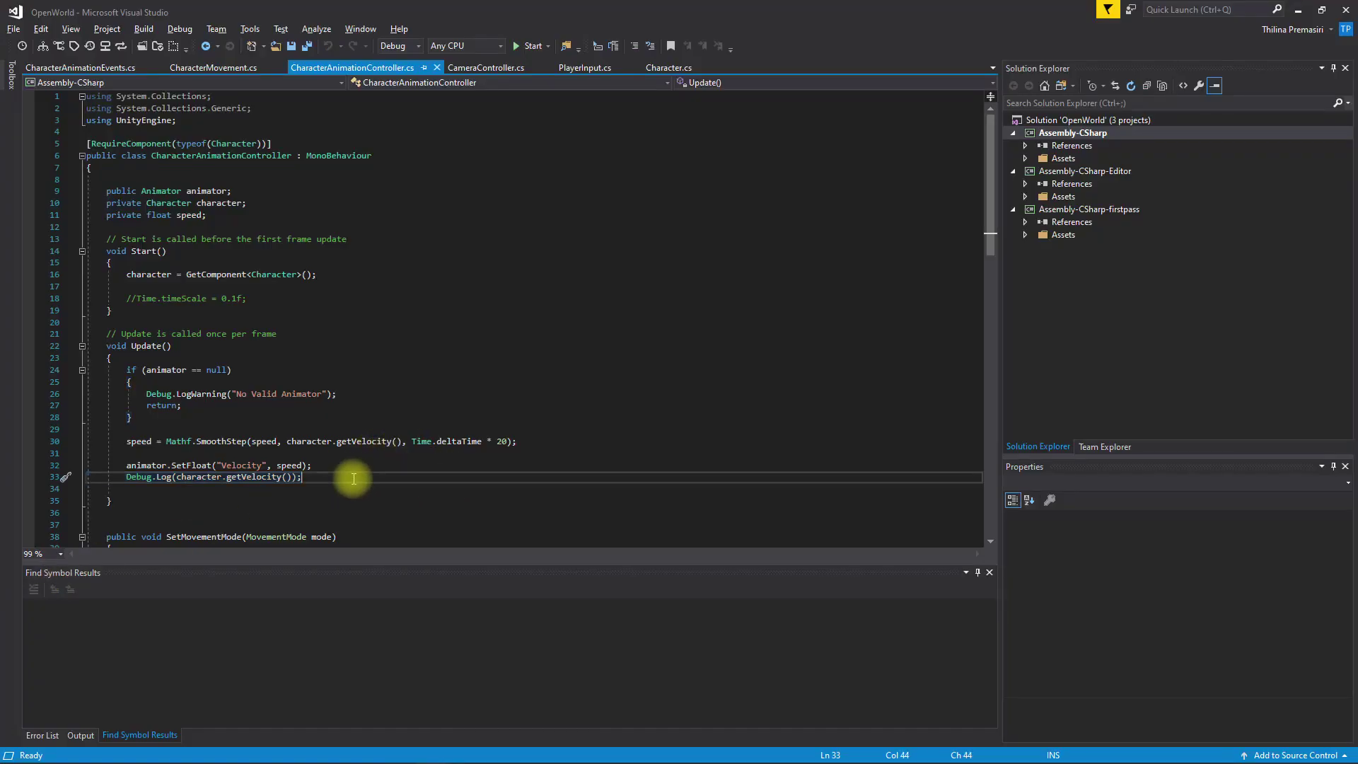
{"action": "triple_click", "coordinate": [354, 479]}
{"action": "key", "text": "ctrl+c"}
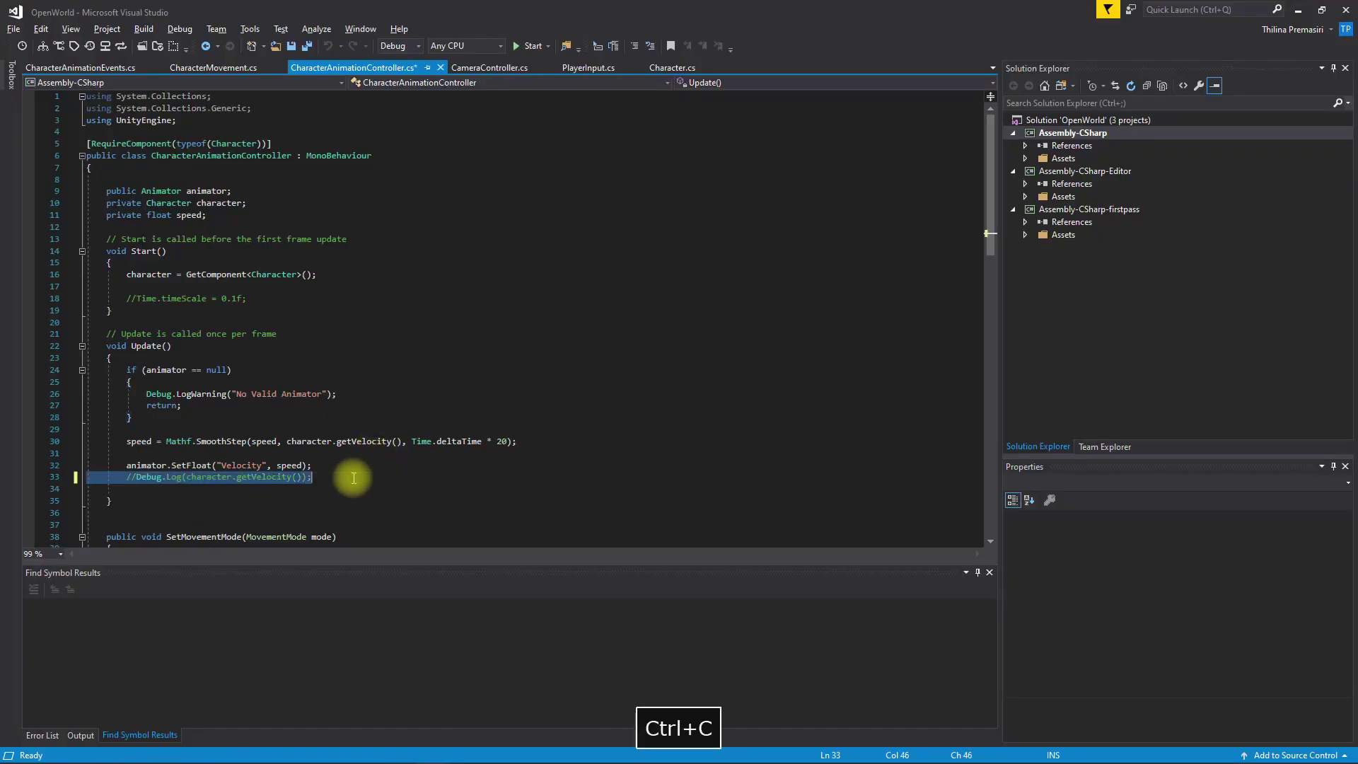
{"action": "key", "text": "ctrl+s"}
{"action": "key", "text": "alt+Tab"}
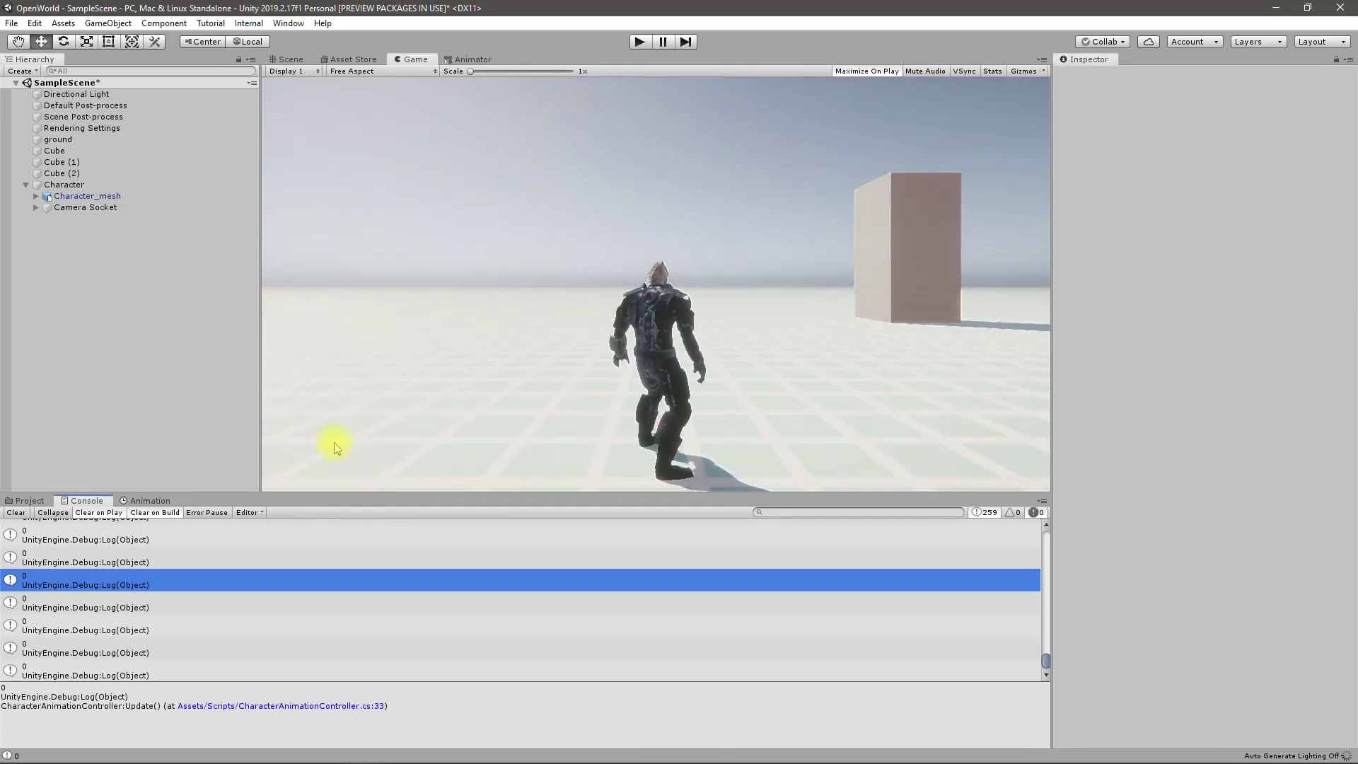
{"action": "left_click", "coordinate": [94, 198]}
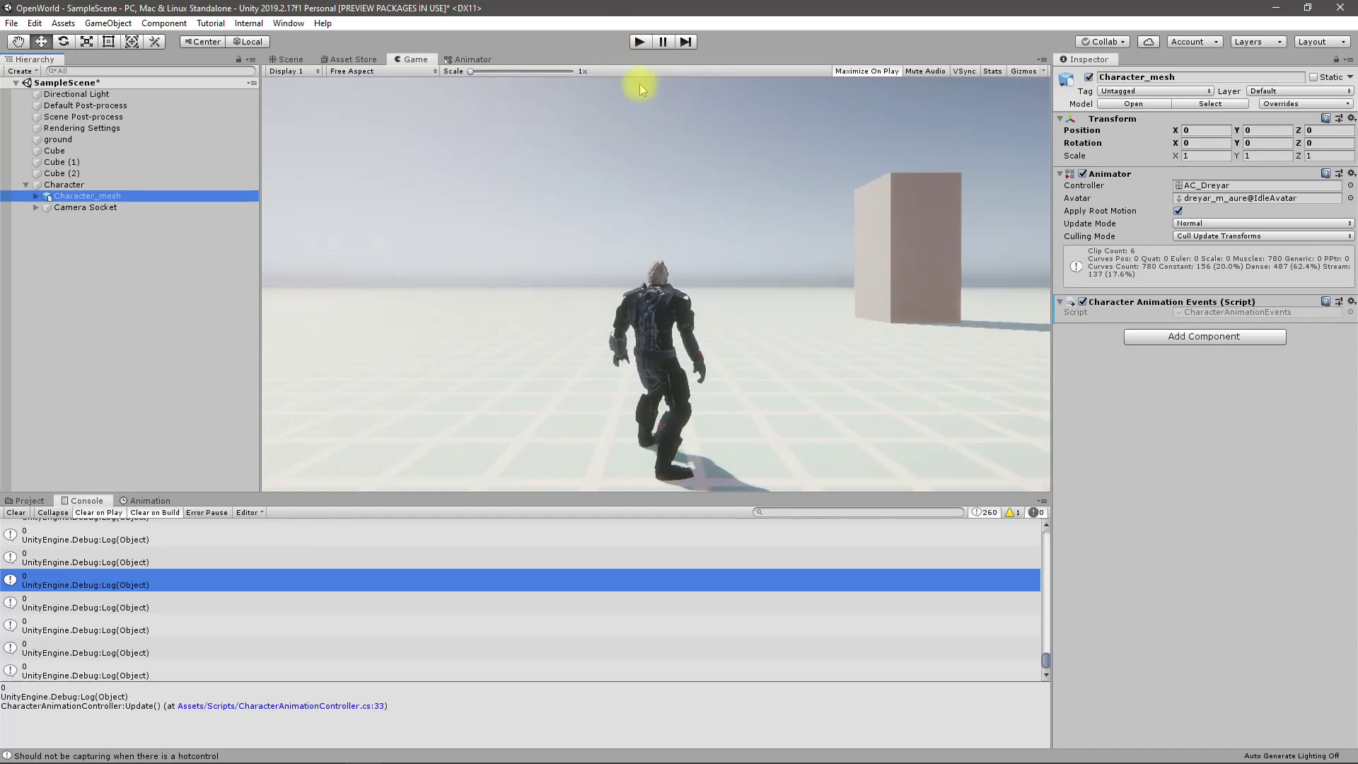
- Play-test by walking the character with D in a maximized Game view, then stop with Ctrl+P
{"action": "left_click", "coordinate": [638, 41]}
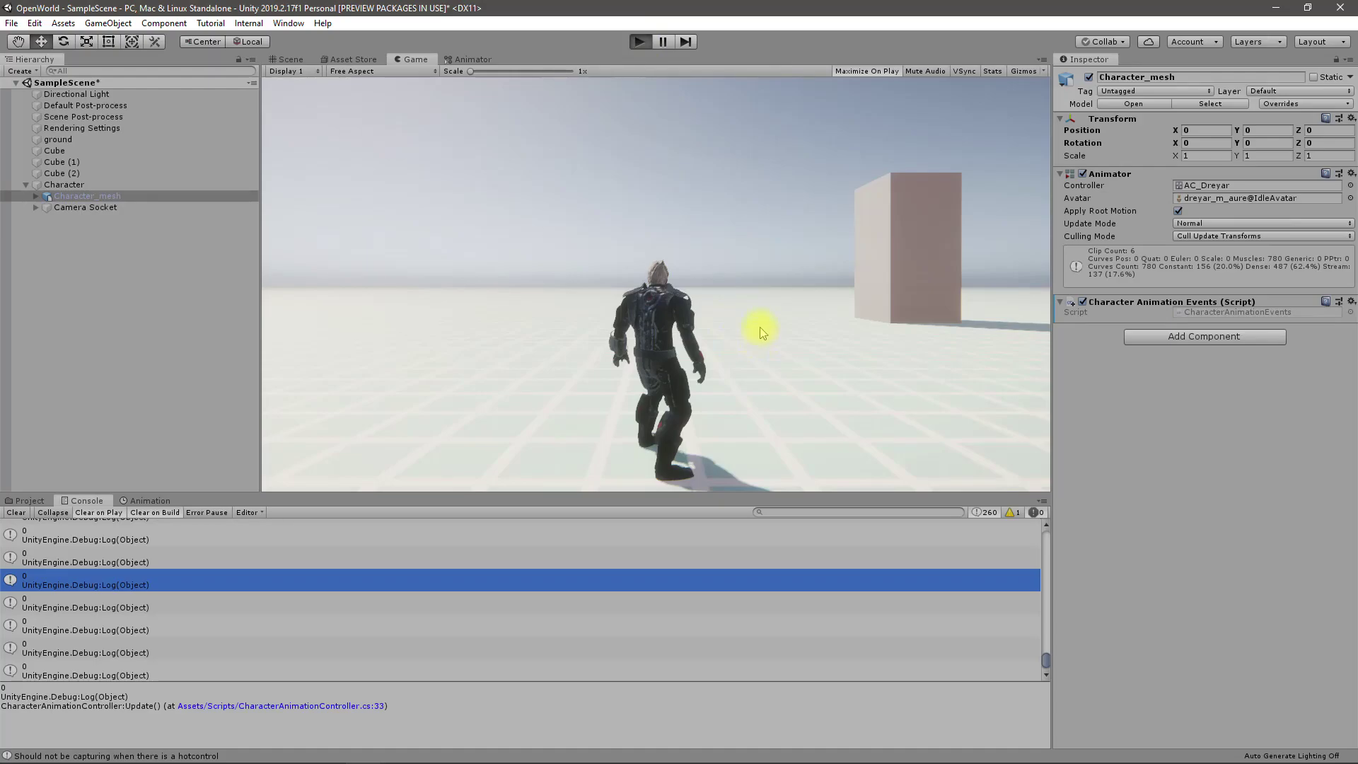
{"action": "key", "text": "shift+space"}
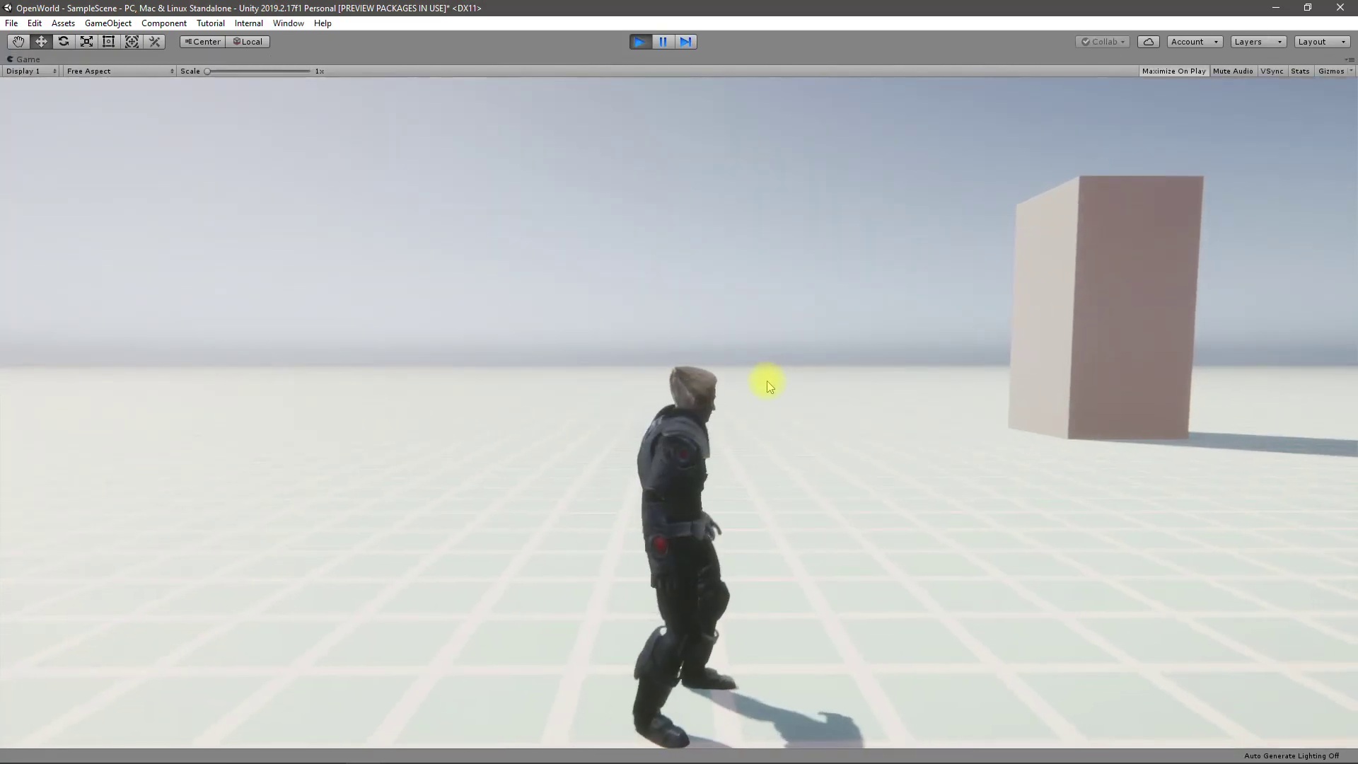
{"action": "key", "text": "d"}
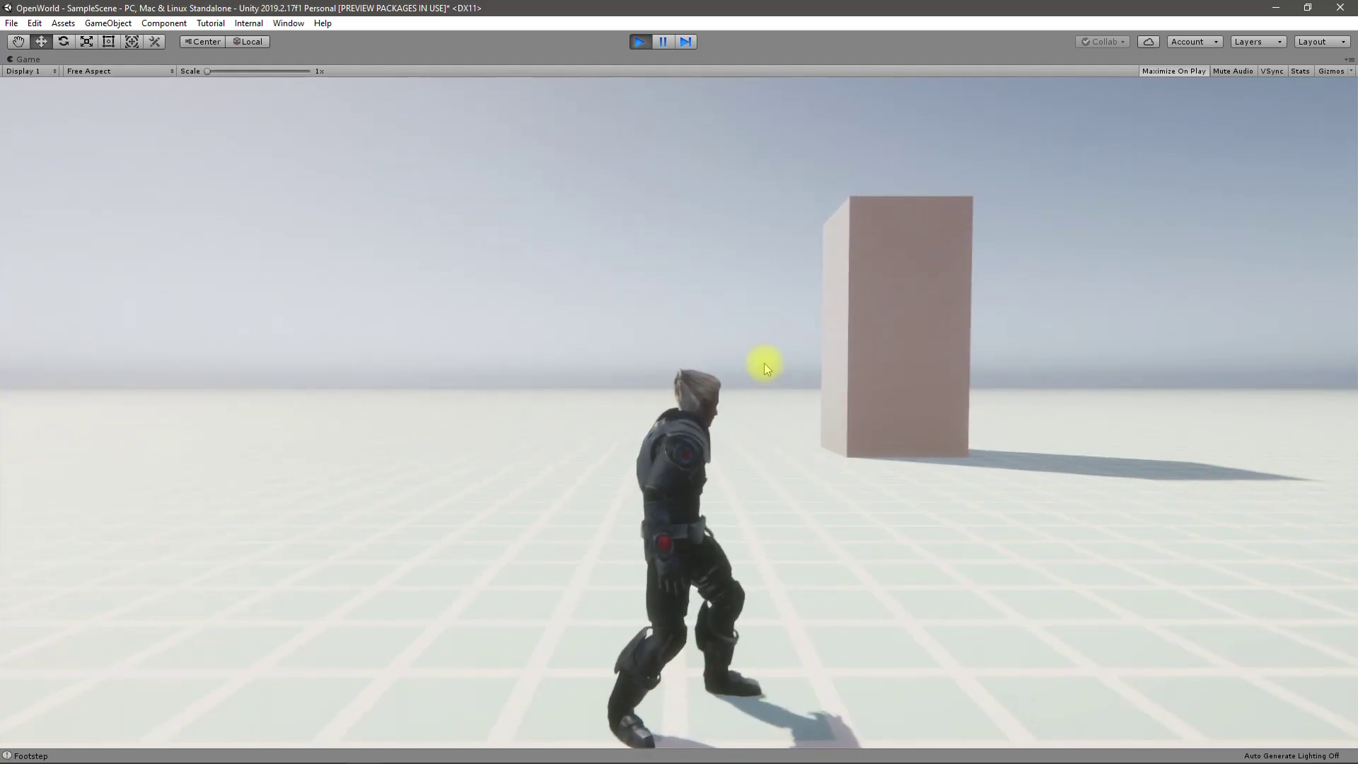
{"action": "mouse_move", "coordinate": [1085, 180]}
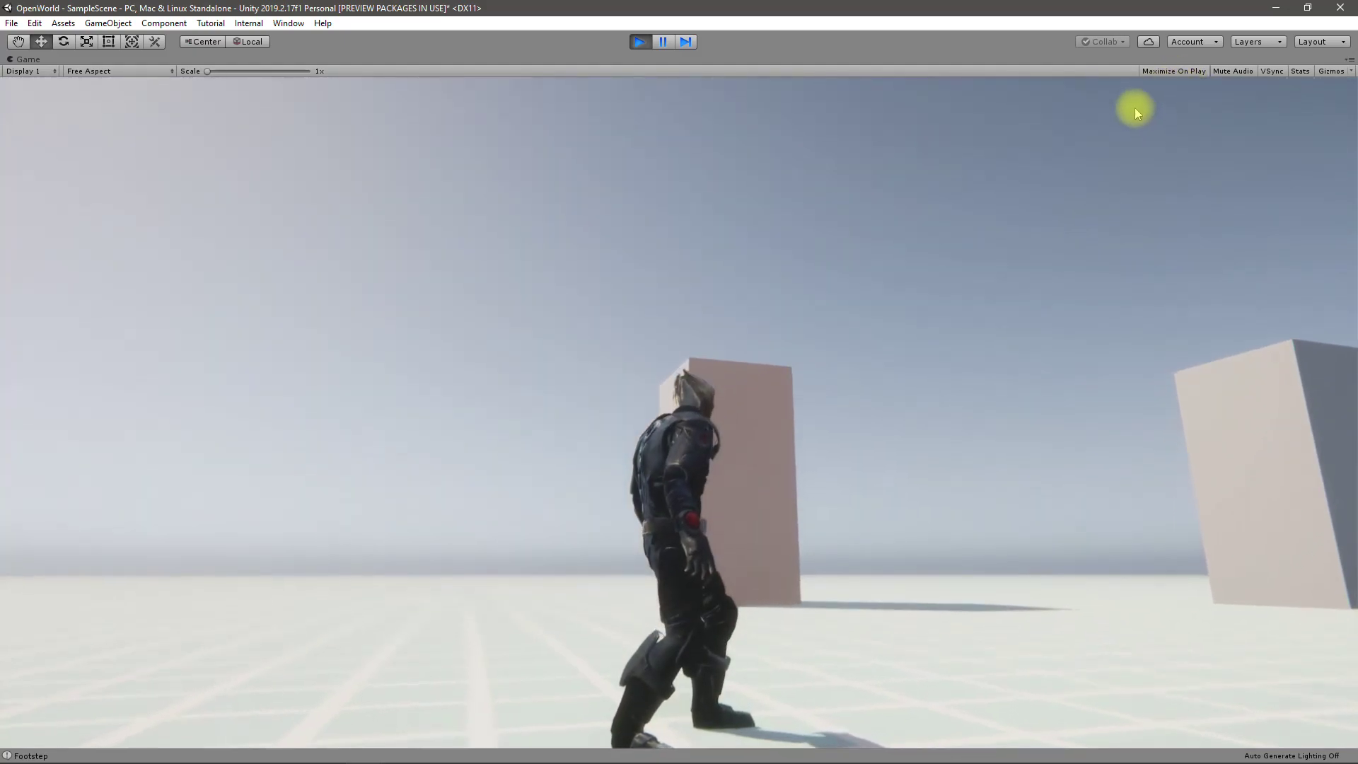
{"action": "key", "text": "shift+space"}
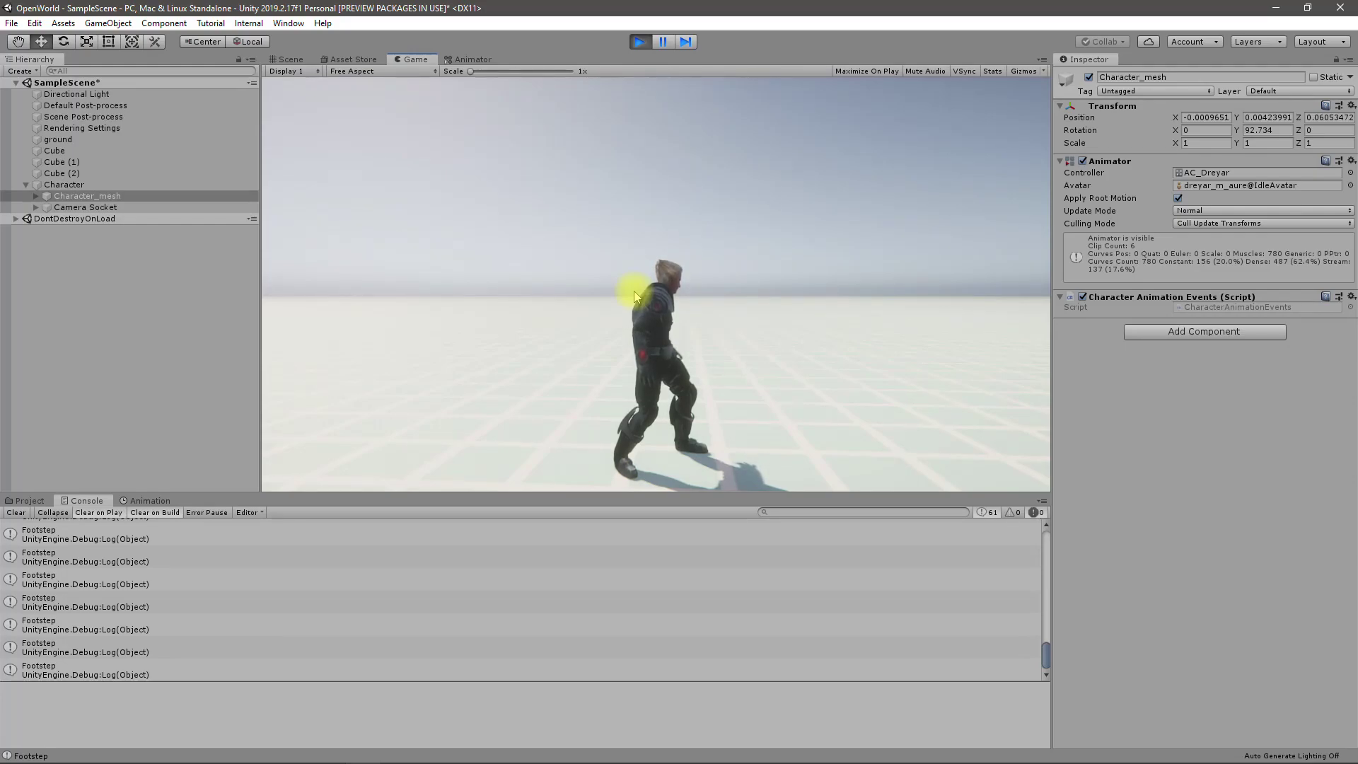
{"action": "key", "text": "ctrl+p"}
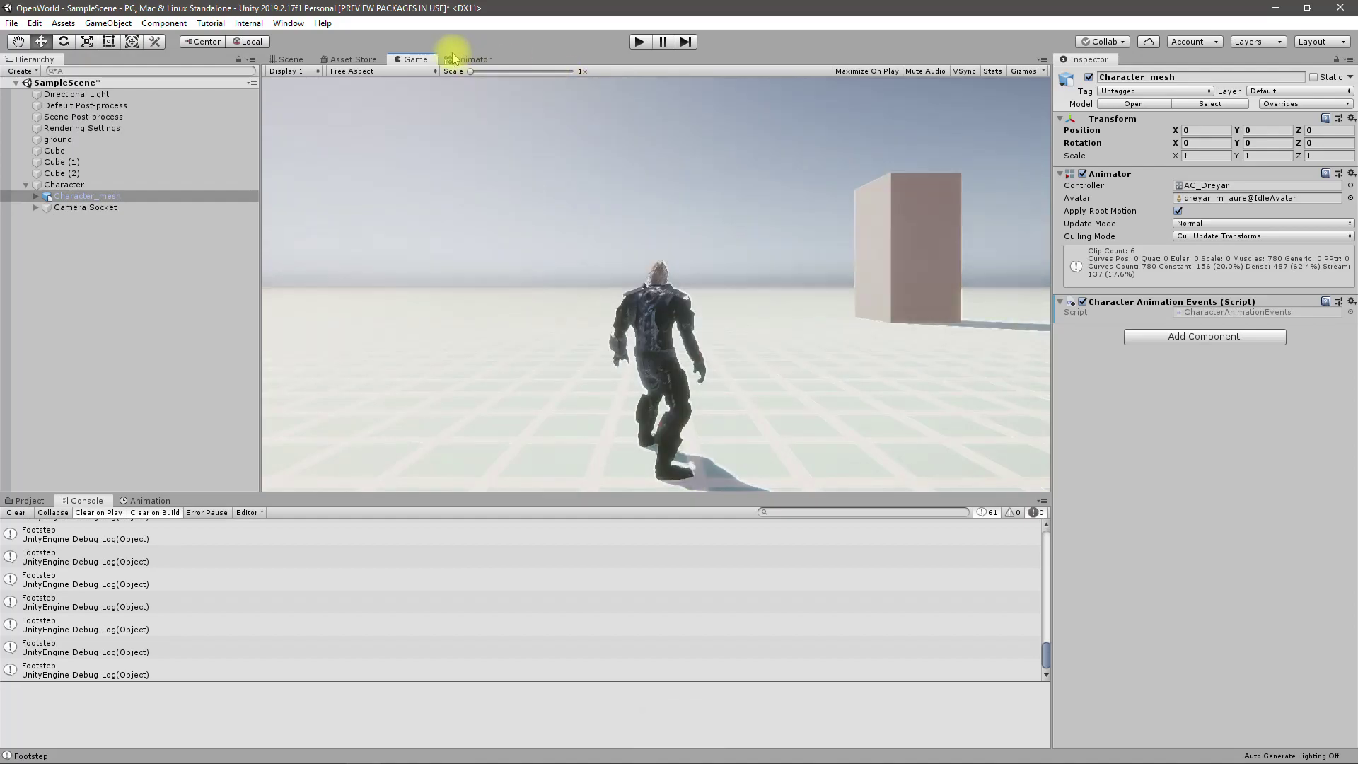
- Inspect the Blend Tree's motions and preview the Run animation in the Animator
{"action": "left_click", "coordinate": [460, 60]}
{"action": "left_click", "coordinate": [671, 273]}
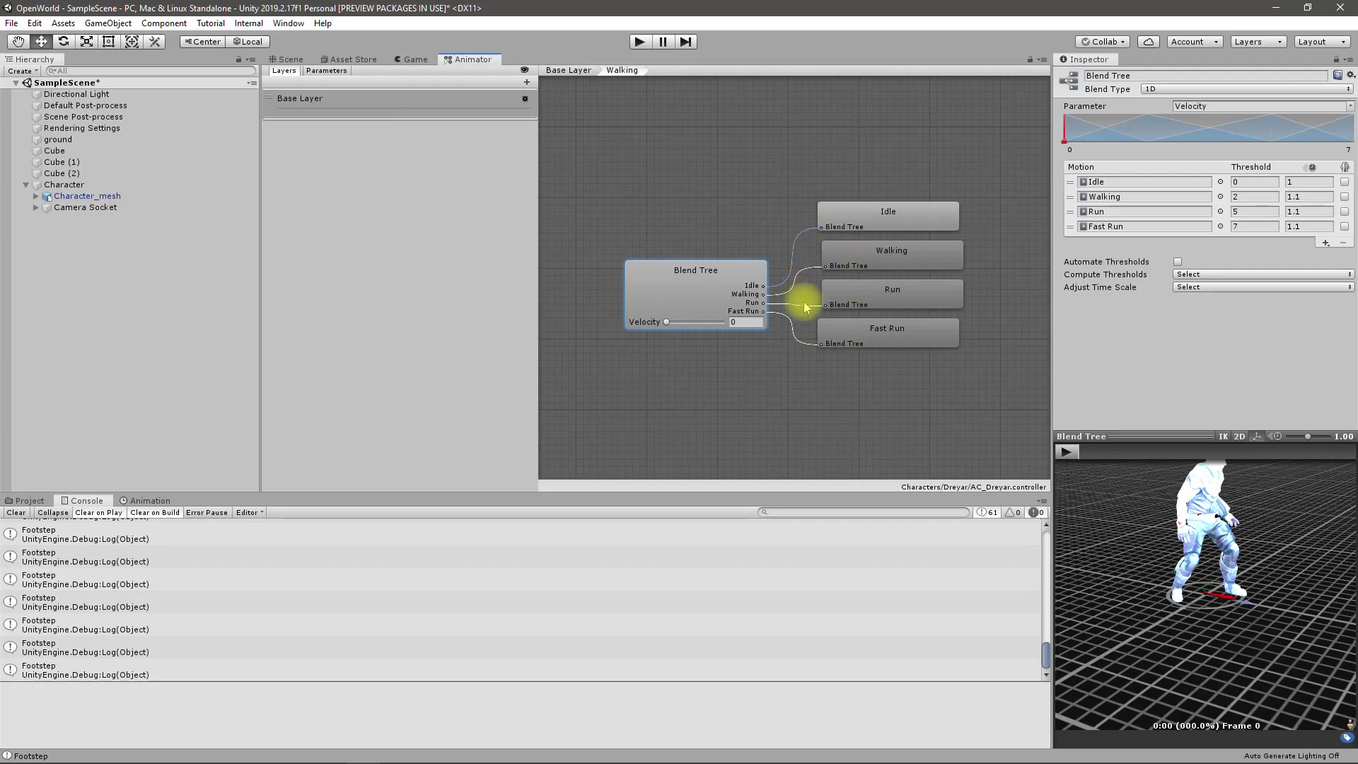
{"action": "left_click", "coordinate": [880, 302]}
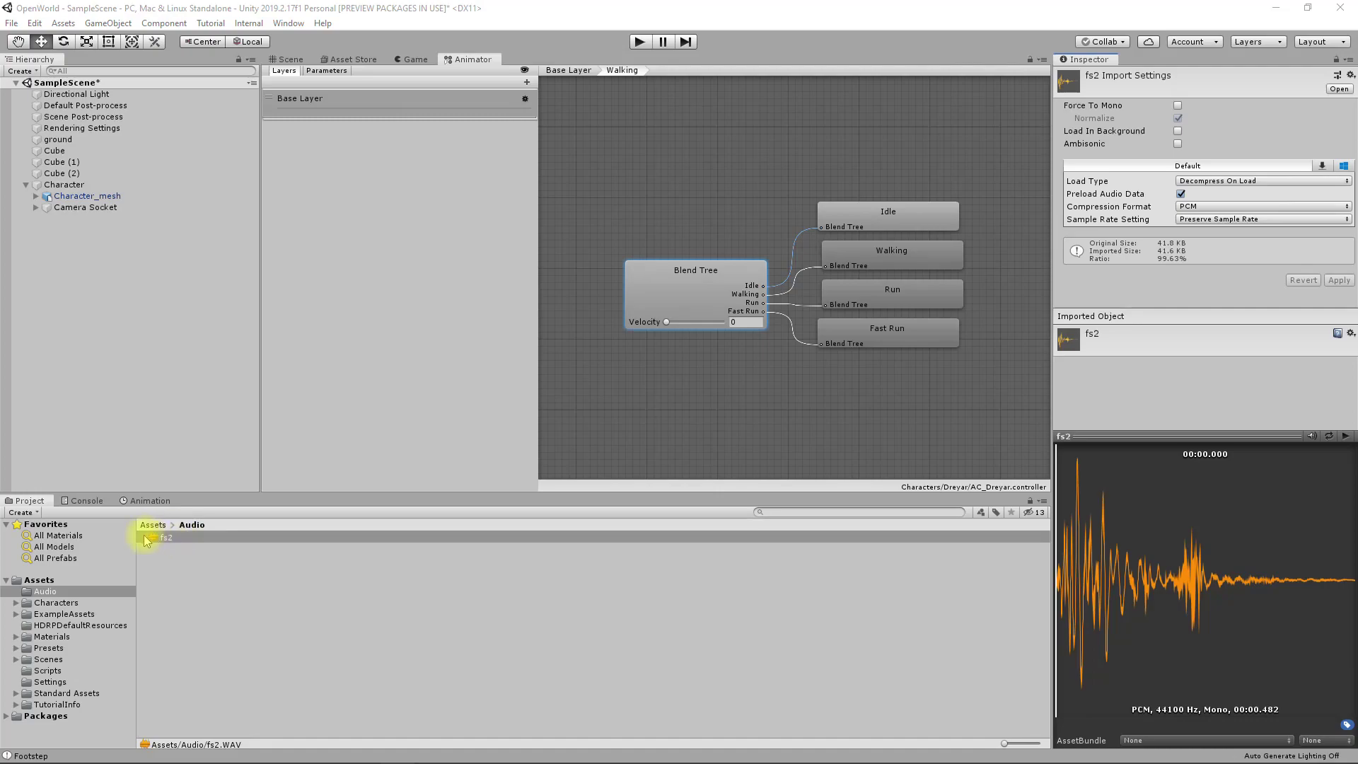
- Select the Assets/Audio/fs2 clip and play its sound preview
{"action": "left_click", "coordinate": [182, 539]}
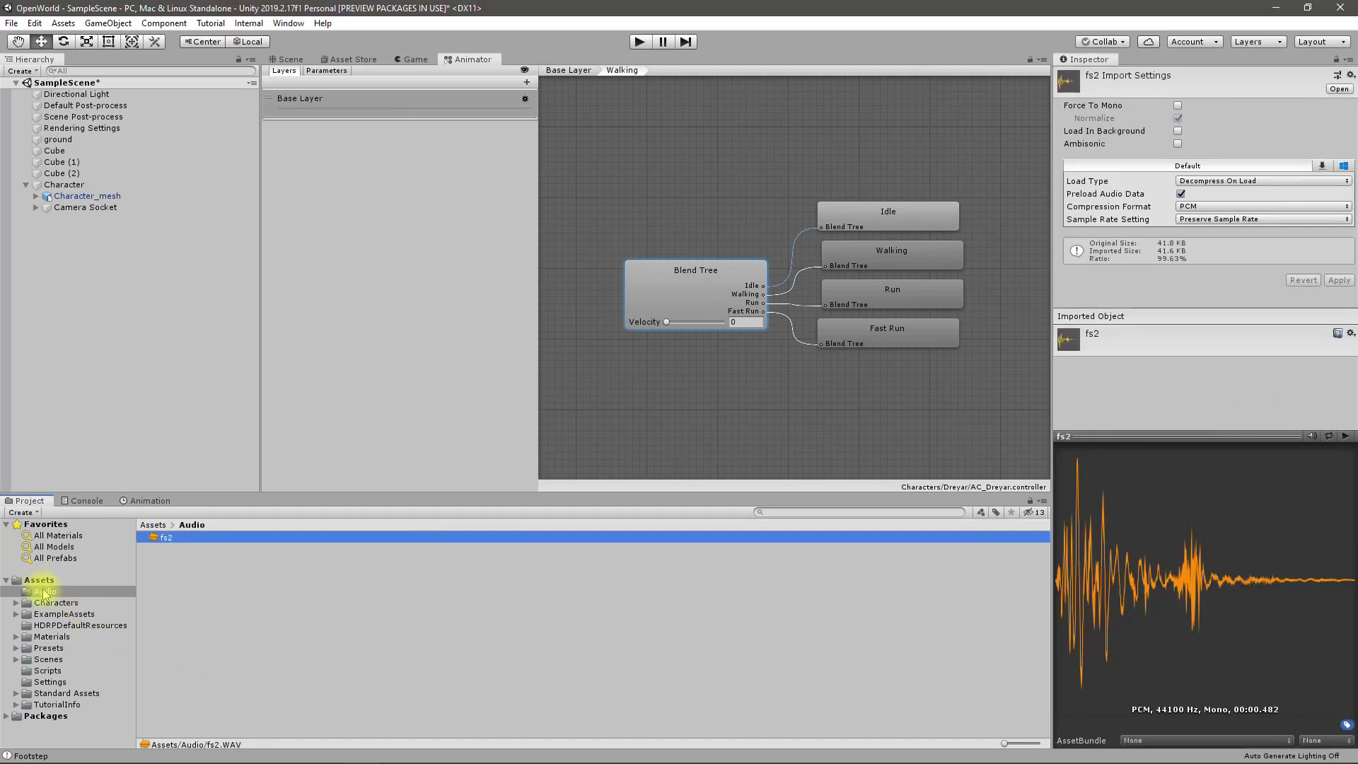
{"action": "left_click", "coordinate": [1346, 436]}
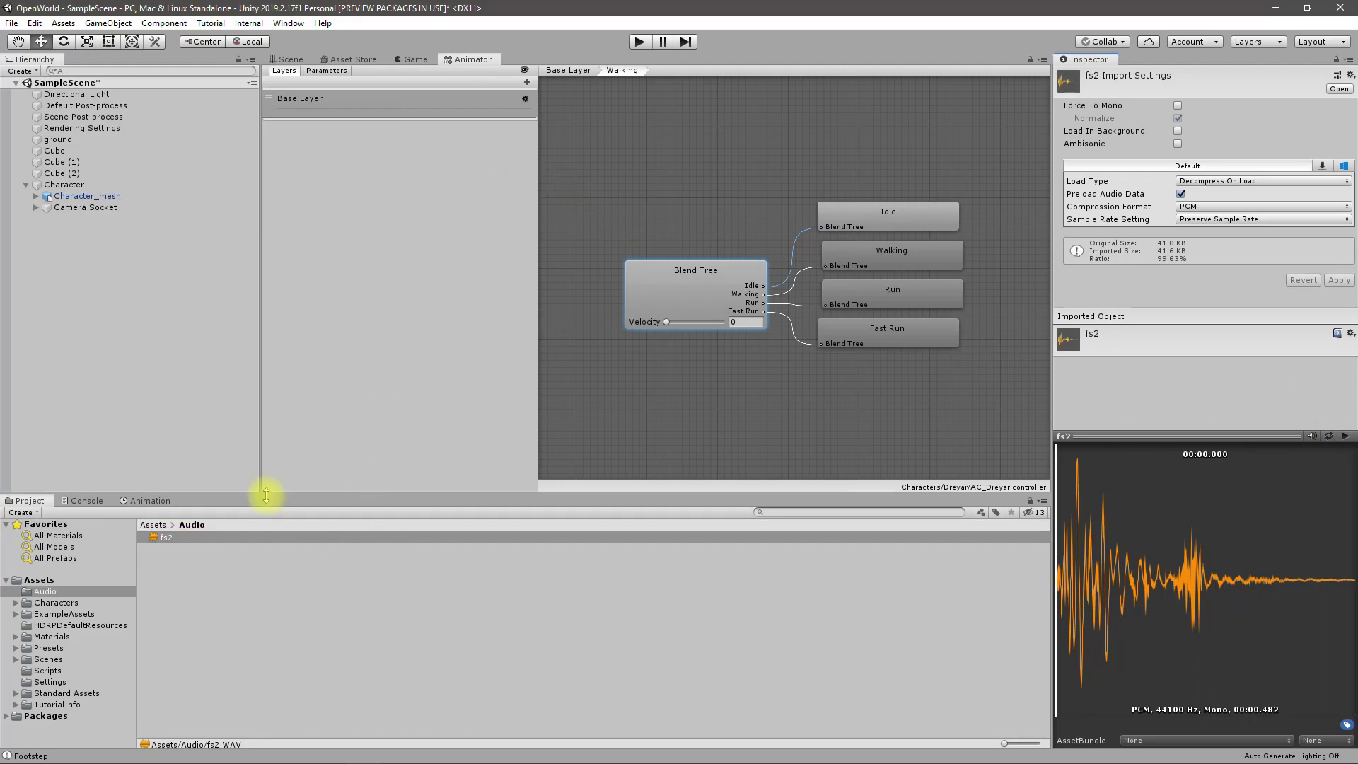
{"action": "key", "text": "alt+Tab"}
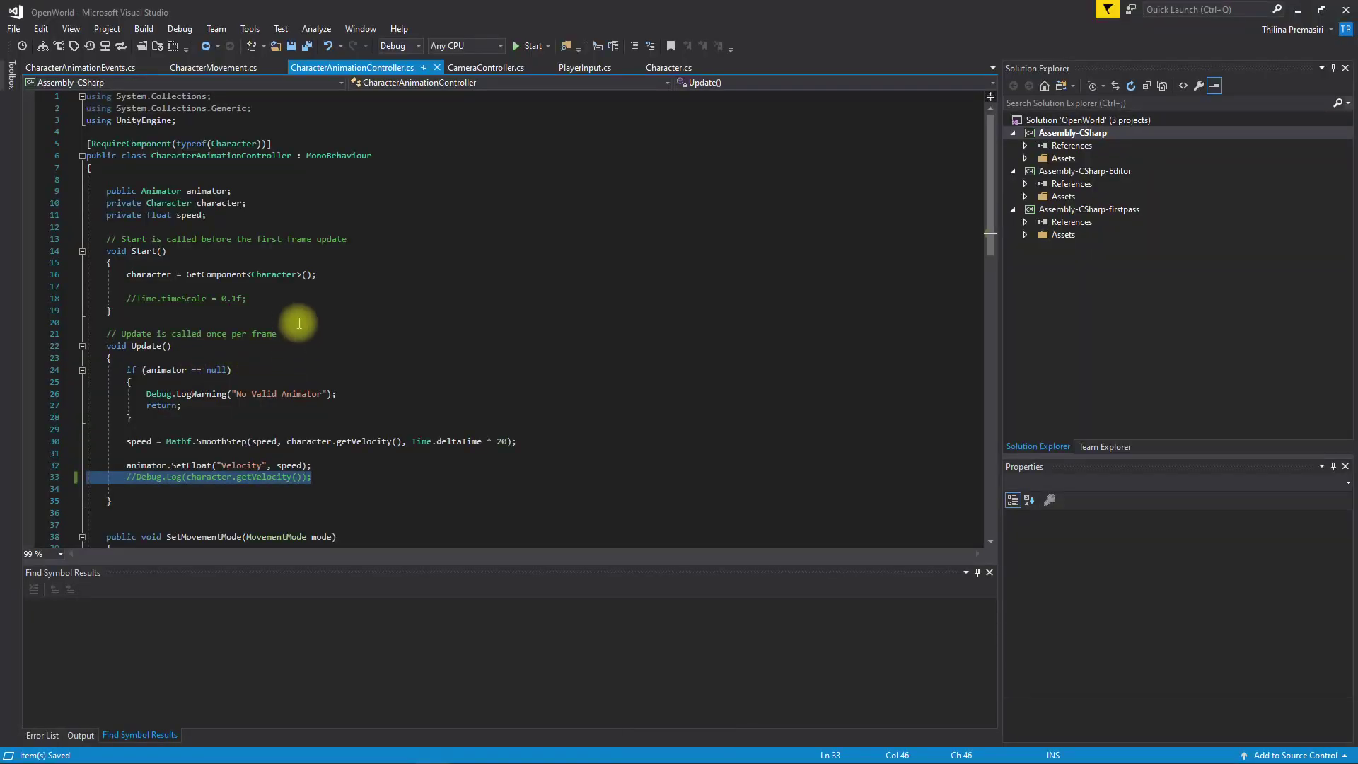
- Declare a public AudioSource aud_footstep field in CharacterAnimationController and save
{"action": "left_click", "coordinate": [235, 225]}
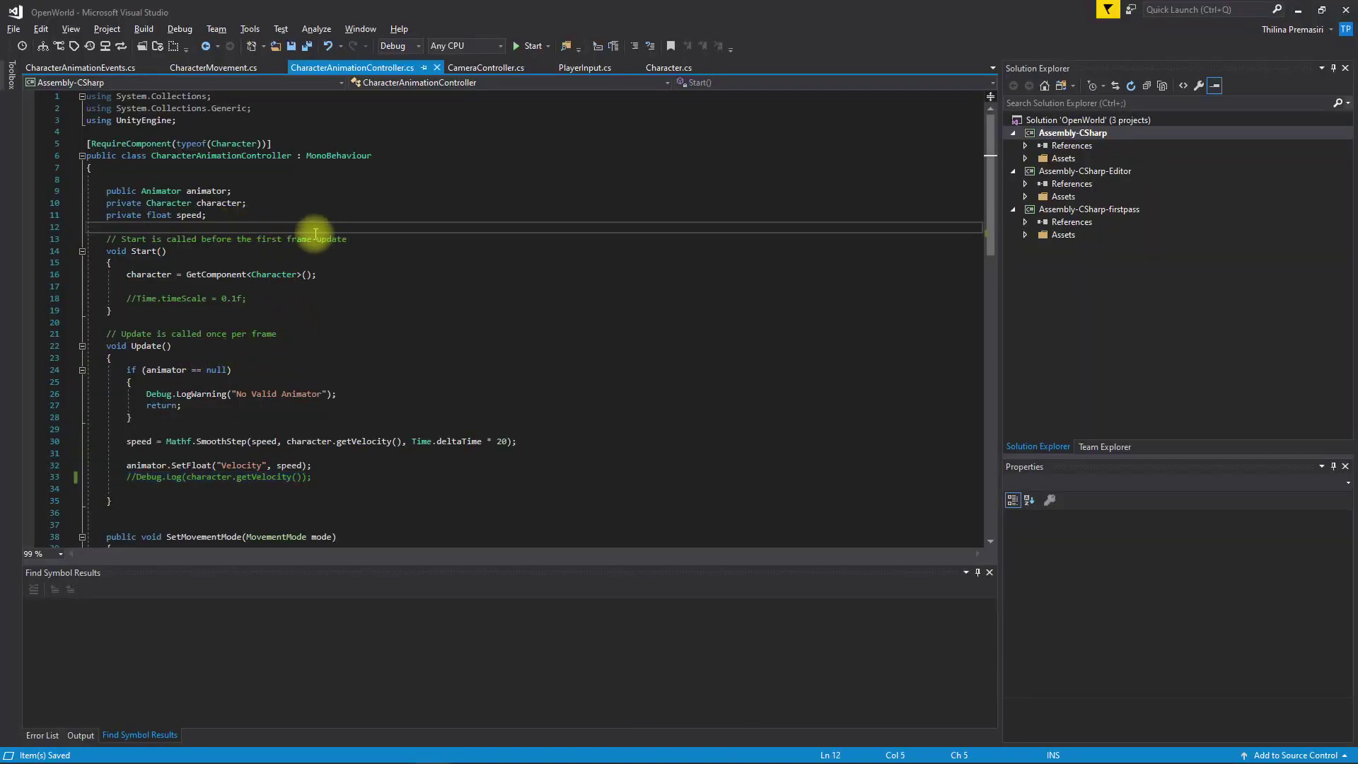
{"action": "key", "text": "Return"}
{"action": "key", "text": "Return"}
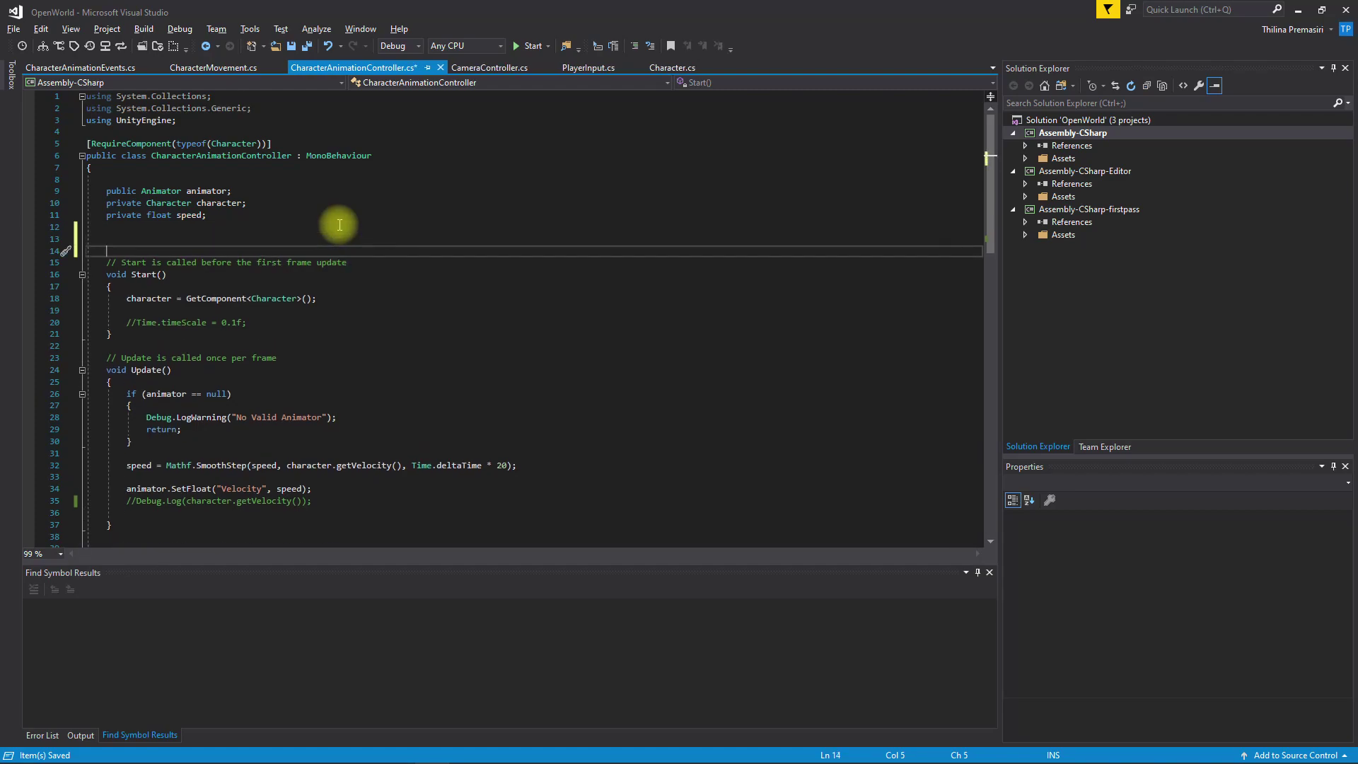
{"action": "key", "text": "Up"}
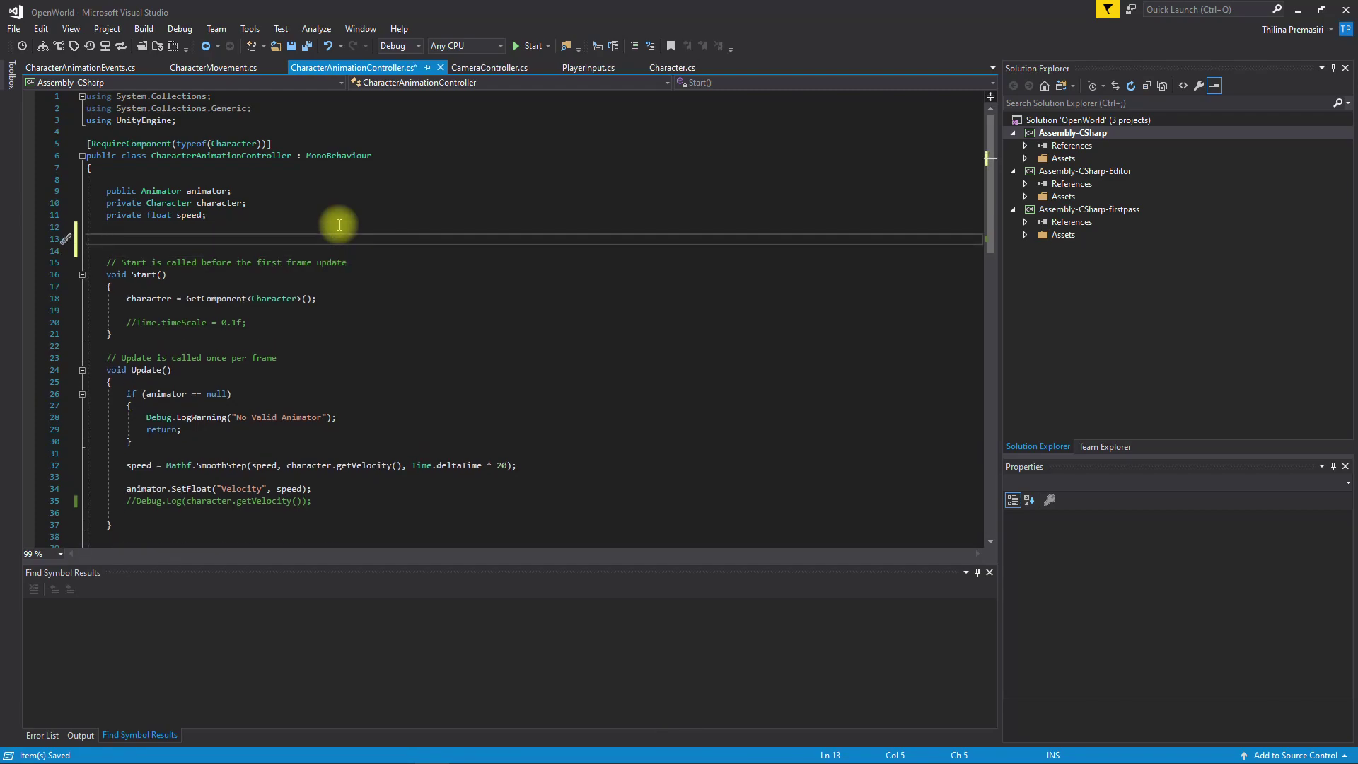
{"action": "type", "text": "public sound"}
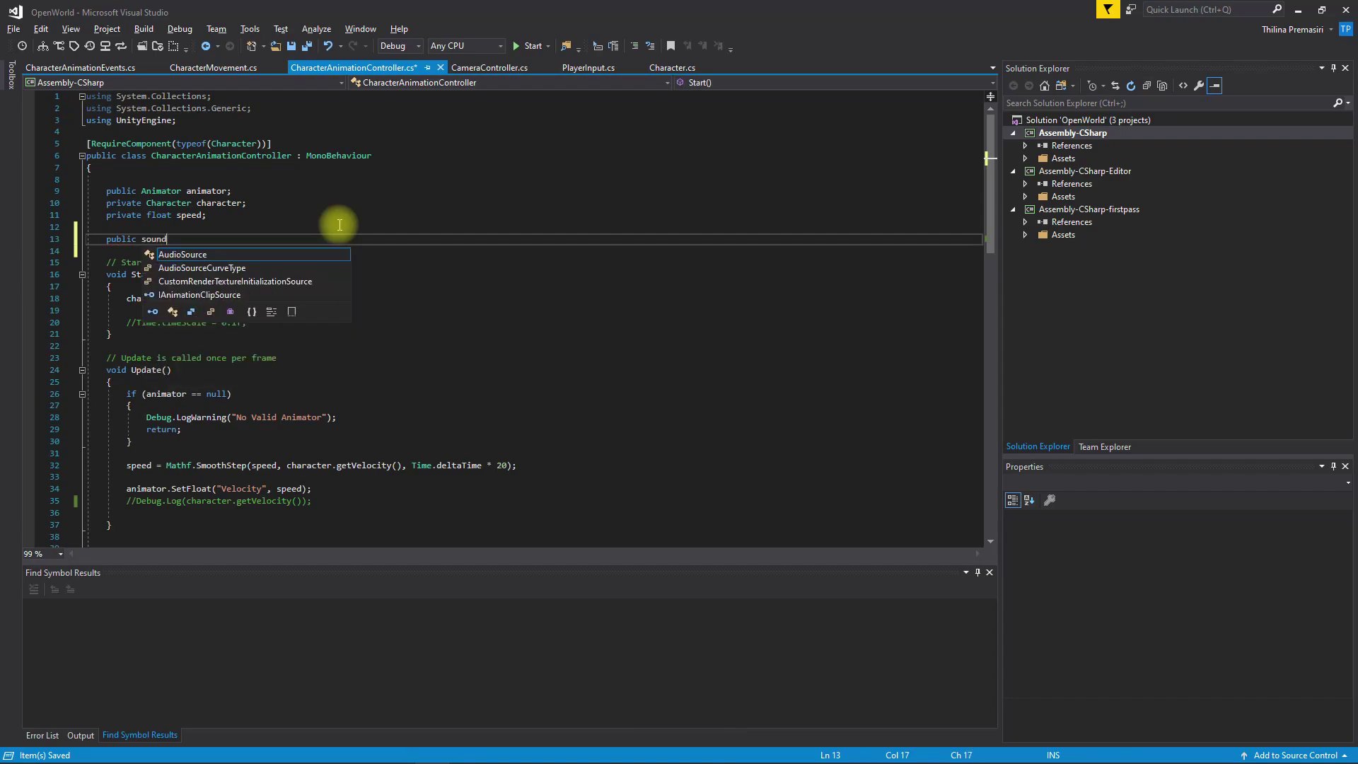
{"action": "key", "text": "Tab"}
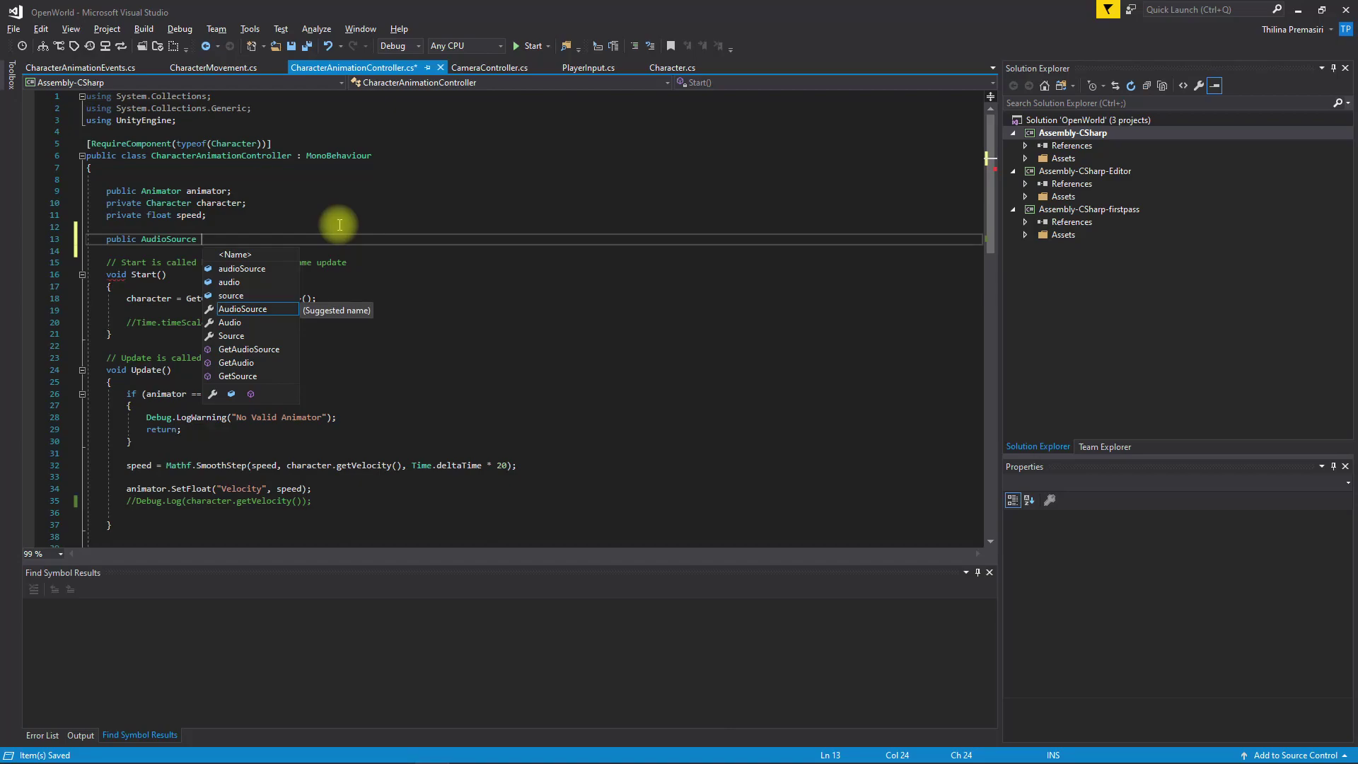
{"action": "type", "text": "aud"}
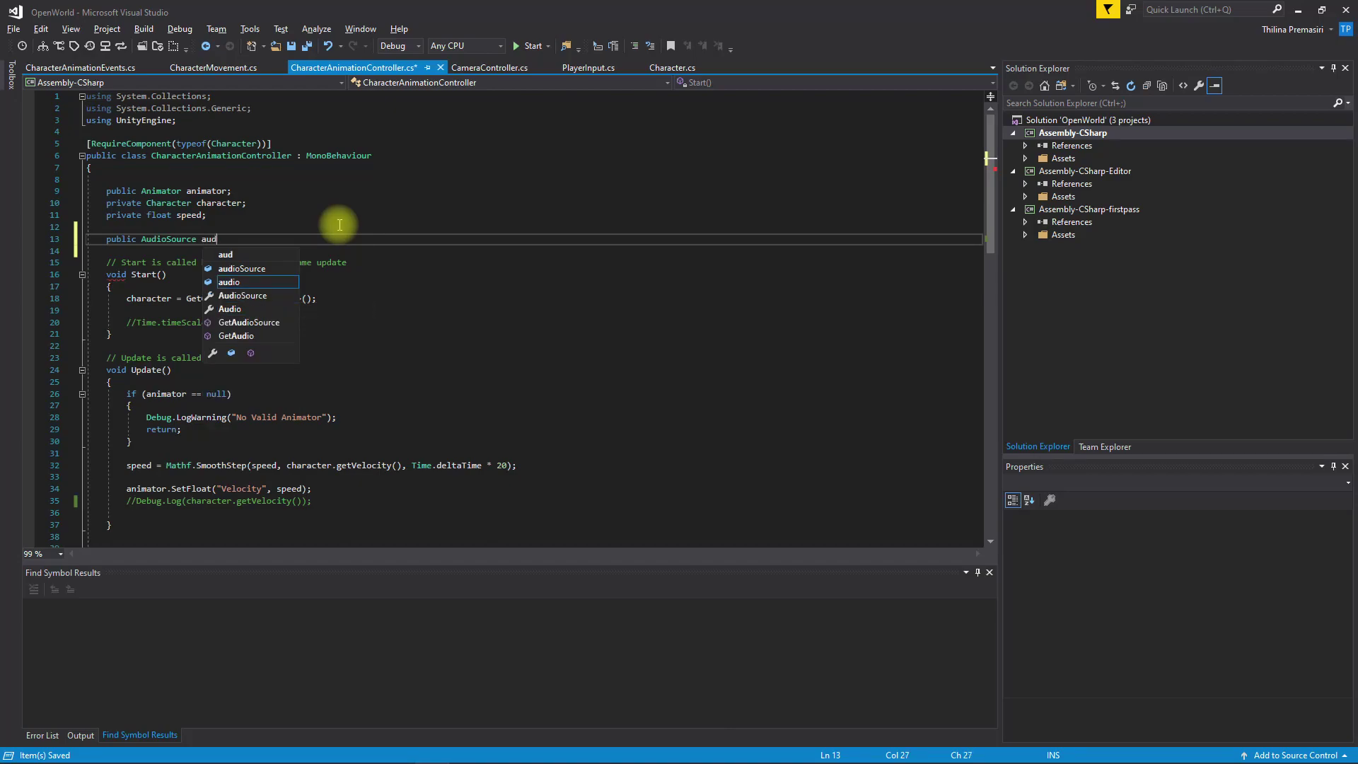
{"action": "type", "text": "io"}
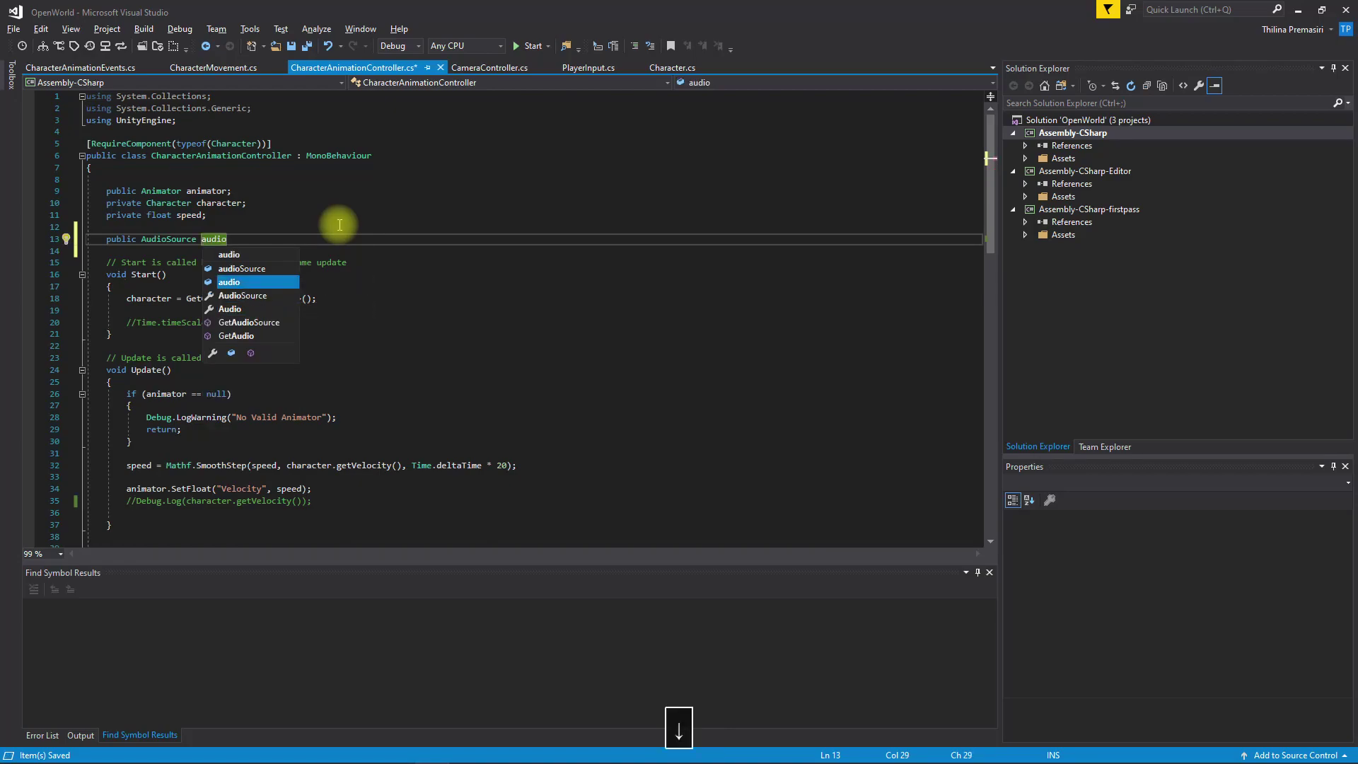
{"action": "key", "text": "BackSpace"}
{"action": "key", "text": "BackSpace"}
{"action": "type", "text": "_"}
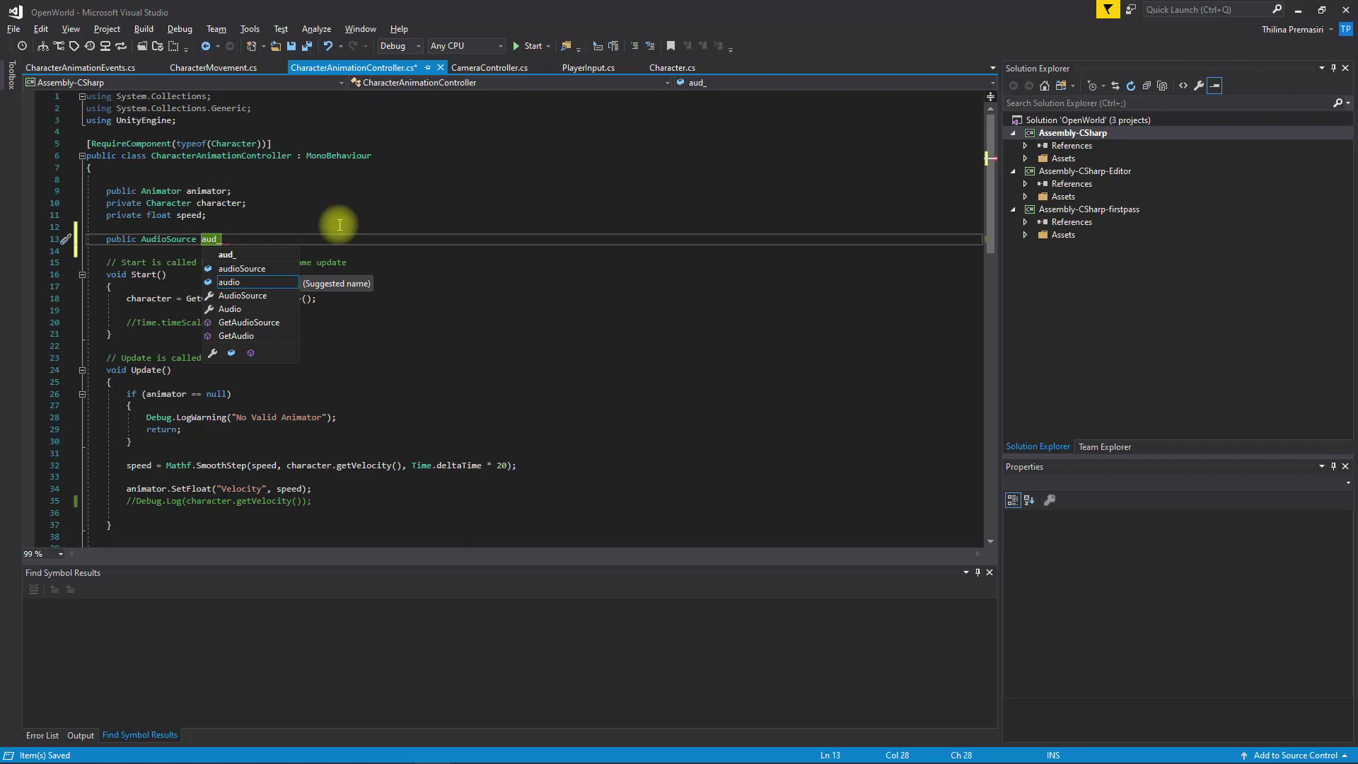
{"action": "type", "text": "footstep"}
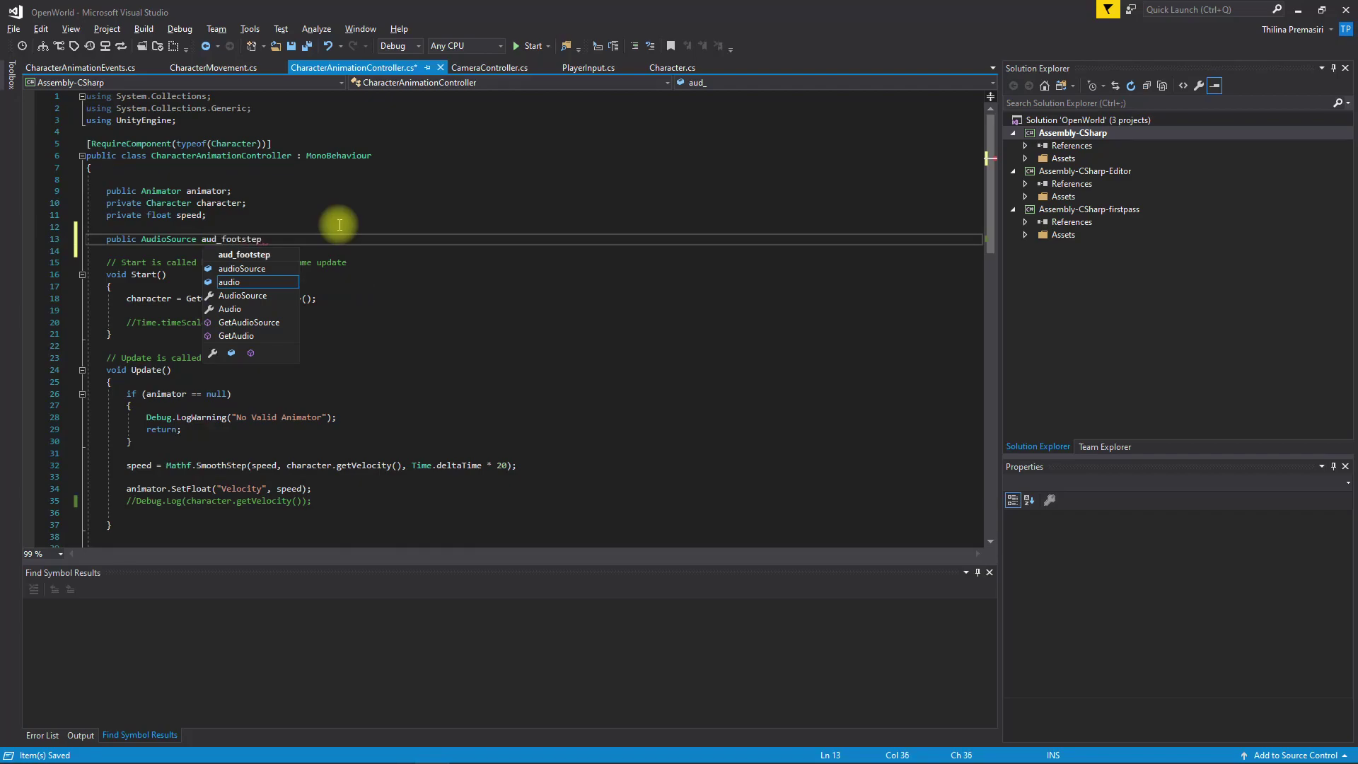
{"action": "type", "text": ";"}
{"action": "key", "text": "ctrl+s"}
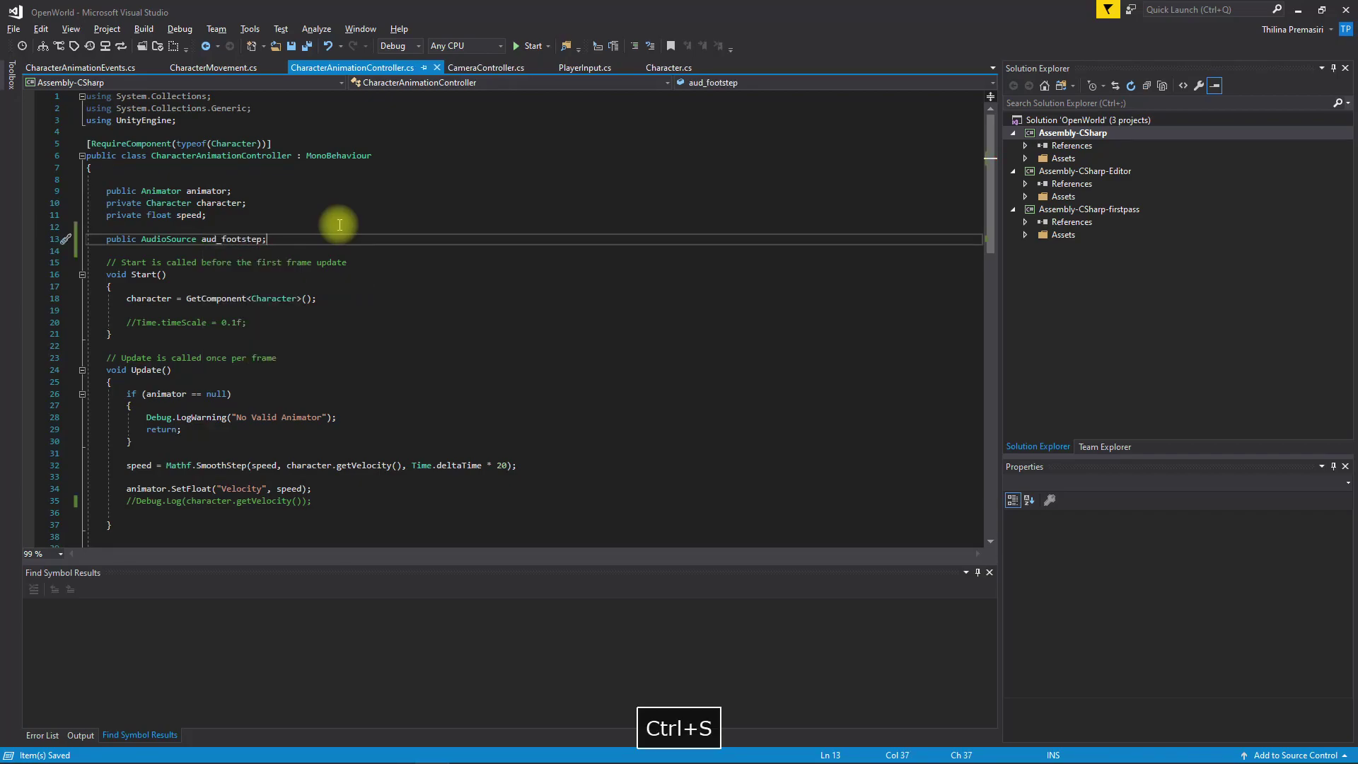
- Cut the aud_footstep declaration back out of the controller script
{"action": "scroll", "coordinate": [395, 348], "scroll_direction": "down", "scroll_amount": 4}
{"action": "scroll", "coordinate": [375, 355], "scroll_direction": "up", "scroll_amount": 4}
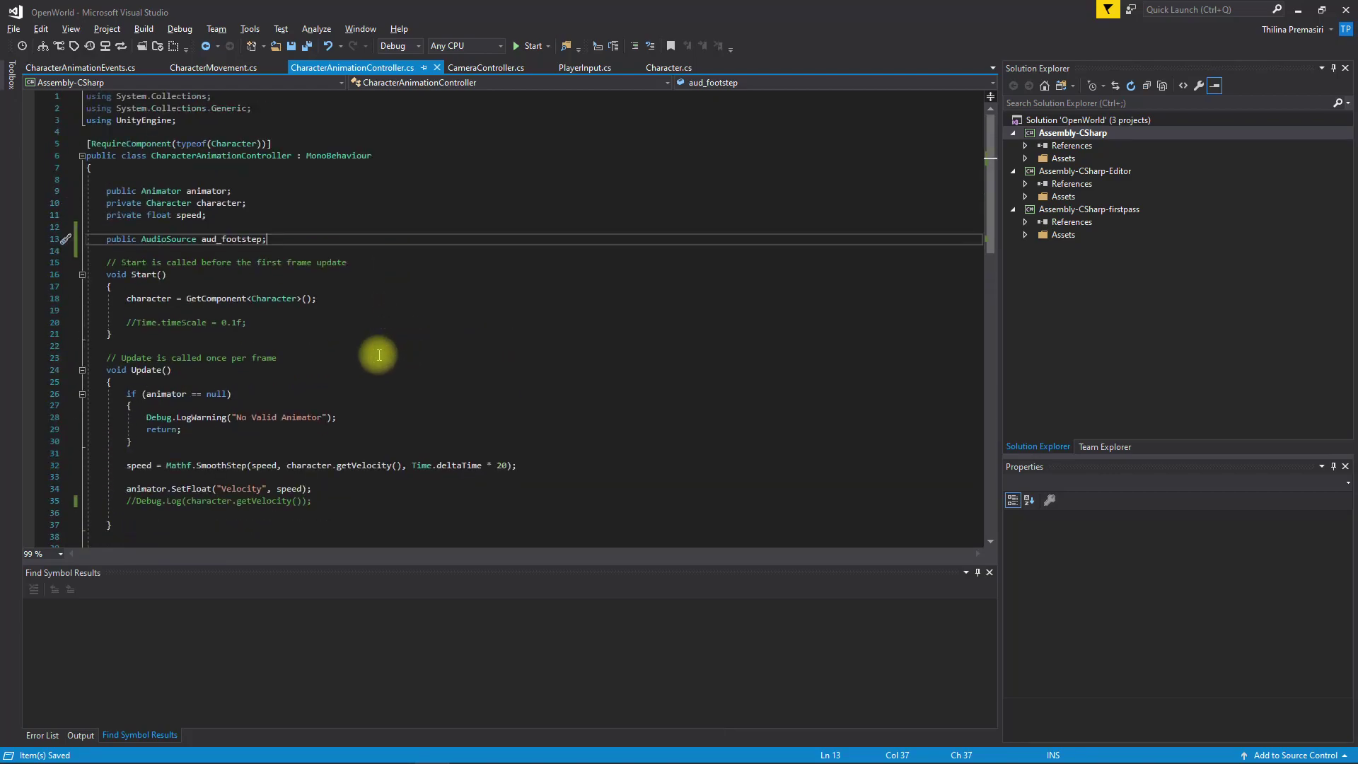
{"action": "left_click", "coordinate": [265, 216], "text": "shift"}
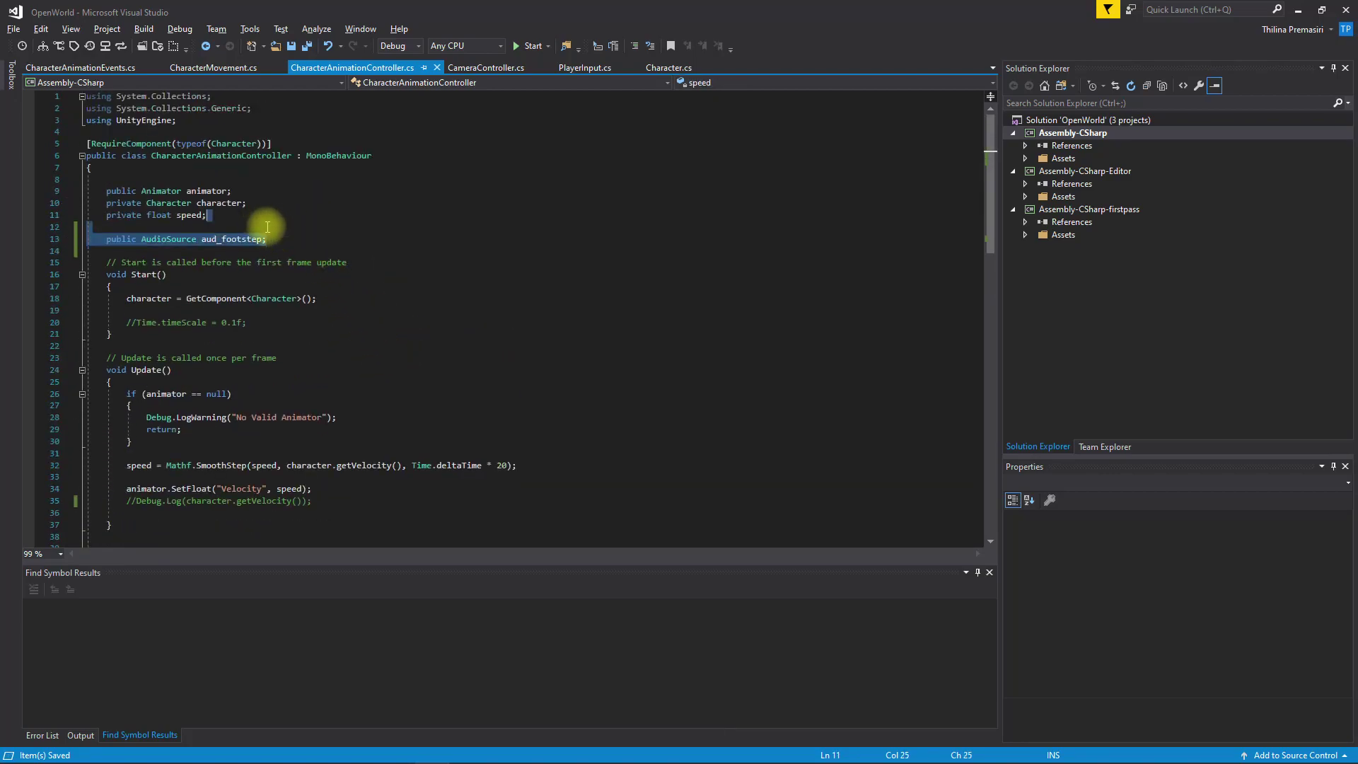
{"action": "key", "text": "ctrl+x"}
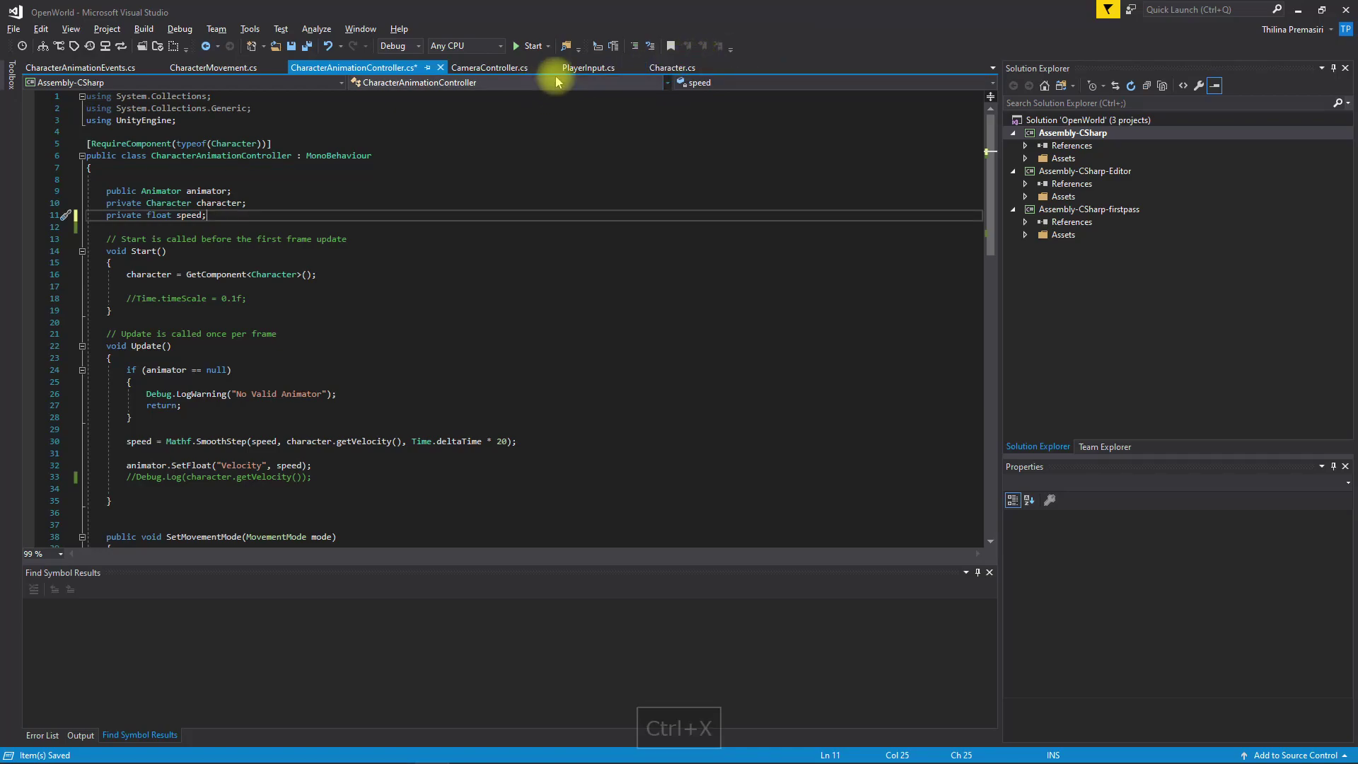
- Paste the aud_footstep declaration into the CharacterAnimationEvents class
{"action": "left_click", "coordinate": [81, 67]}
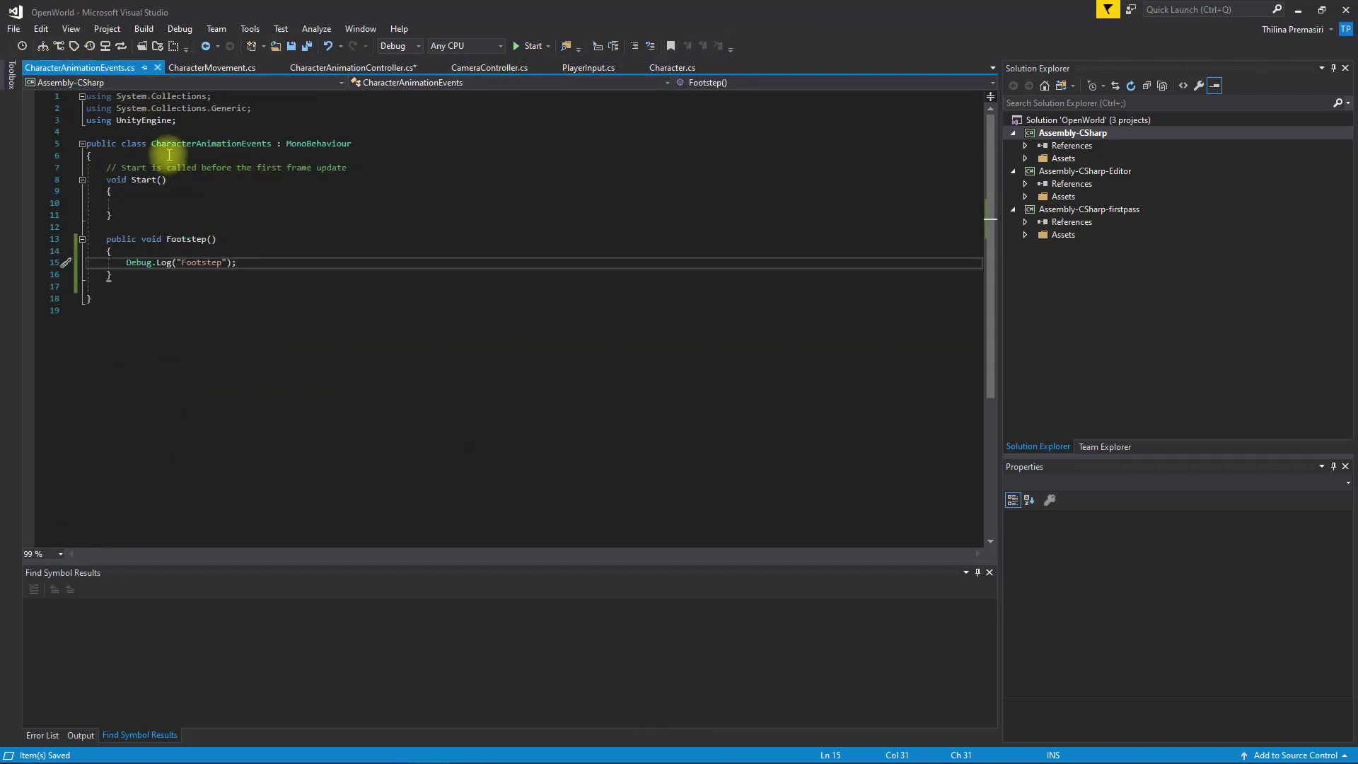
{"action": "left_click", "coordinate": [267, 154]}
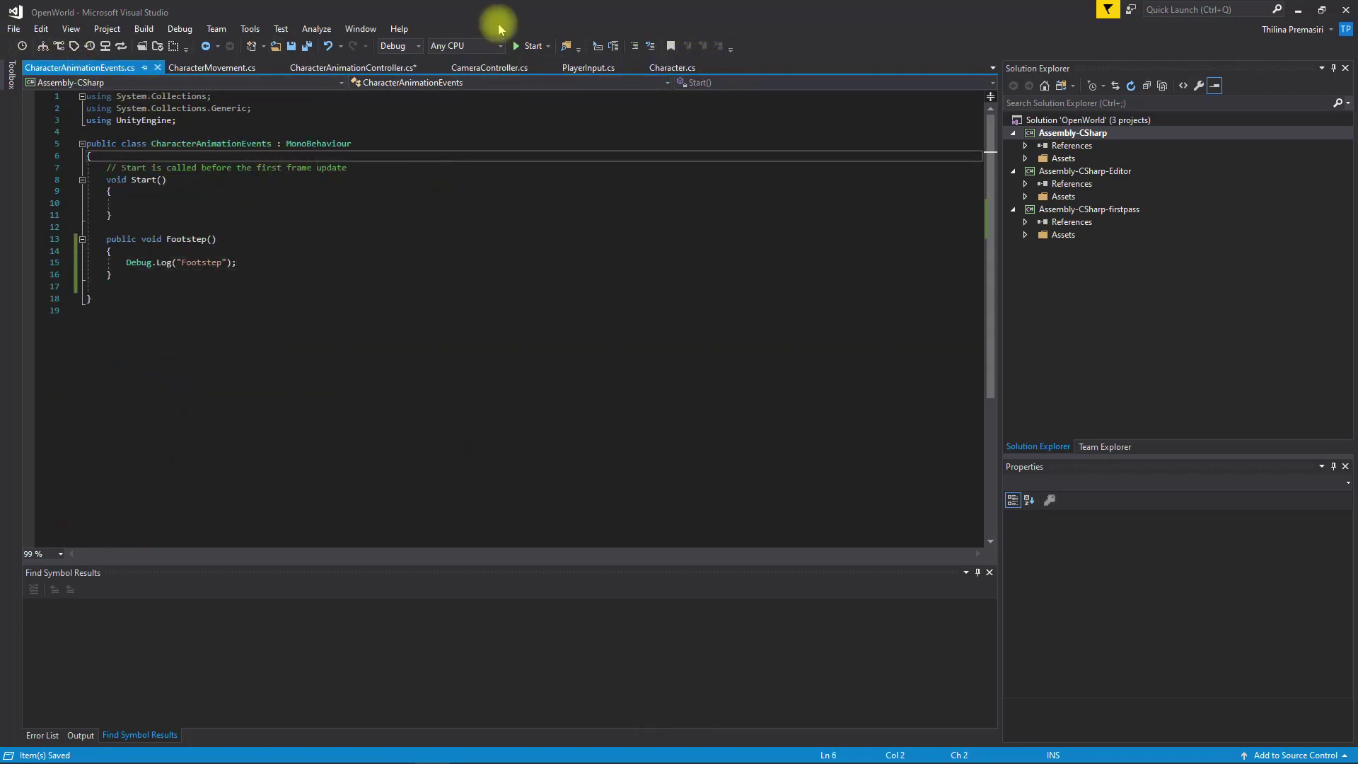
{"action": "key", "text": "Return"}
{"action": "key", "text": "Return"}
{"action": "key", "text": "Return"}
{"action": "key", "text": "ctrl+v"}
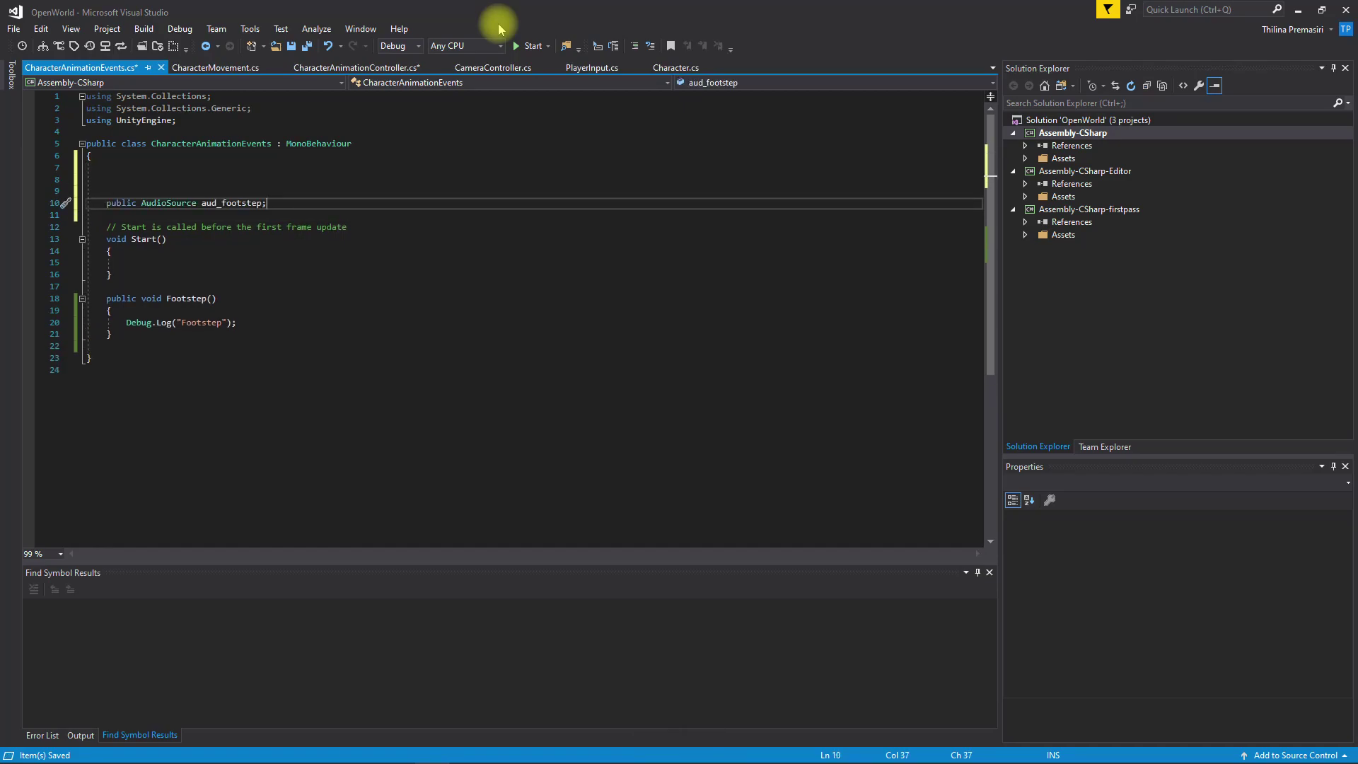
{"action": "left_click", "coordinate": [275, 321]}
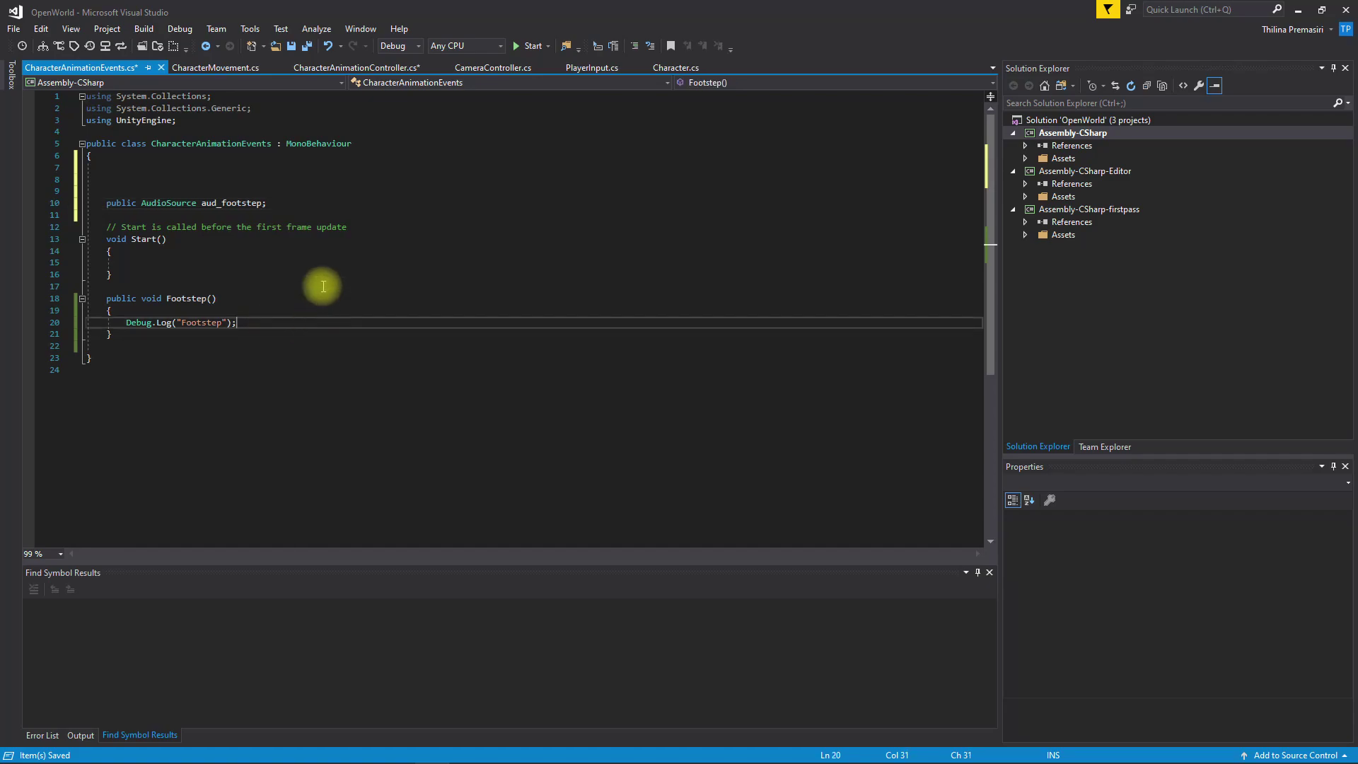
{"action": "key", "text": "Return"}
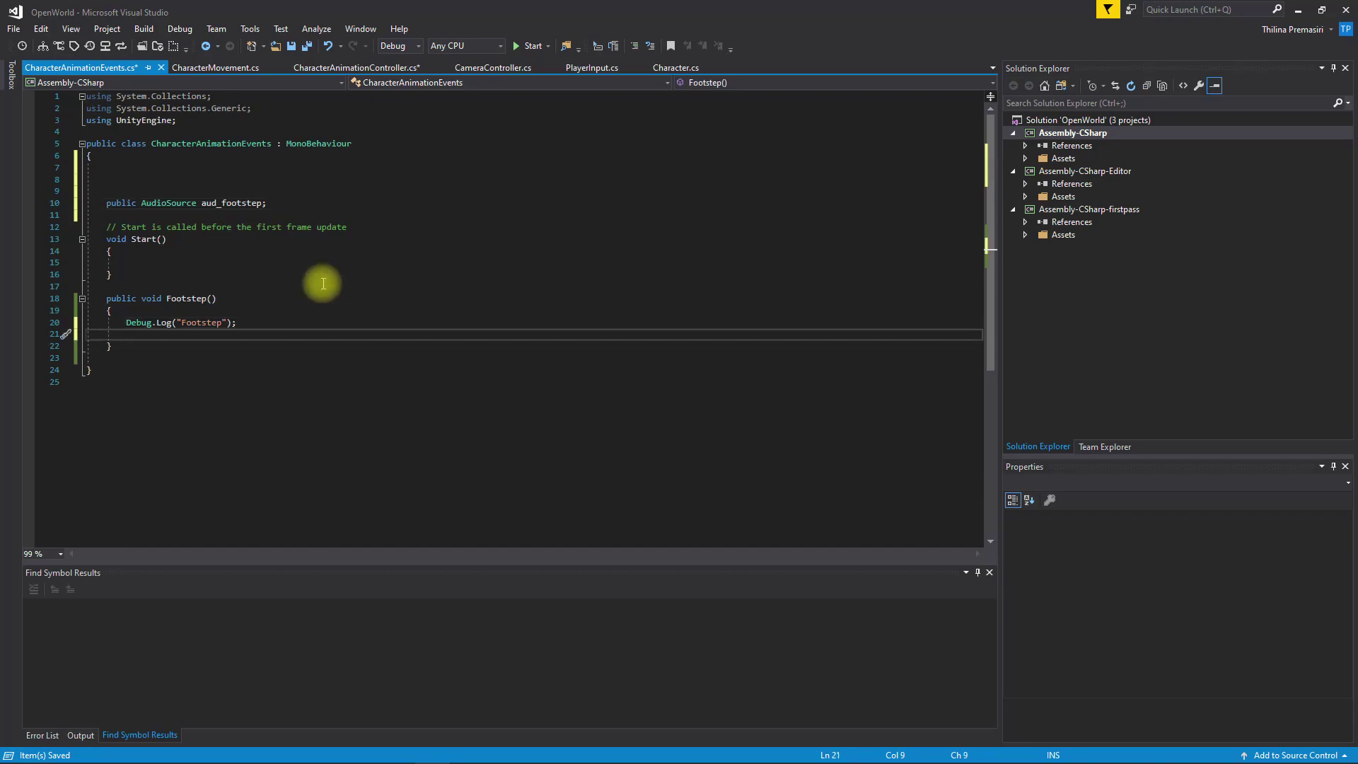
{"action": "type", "text": "aud_footstep"}
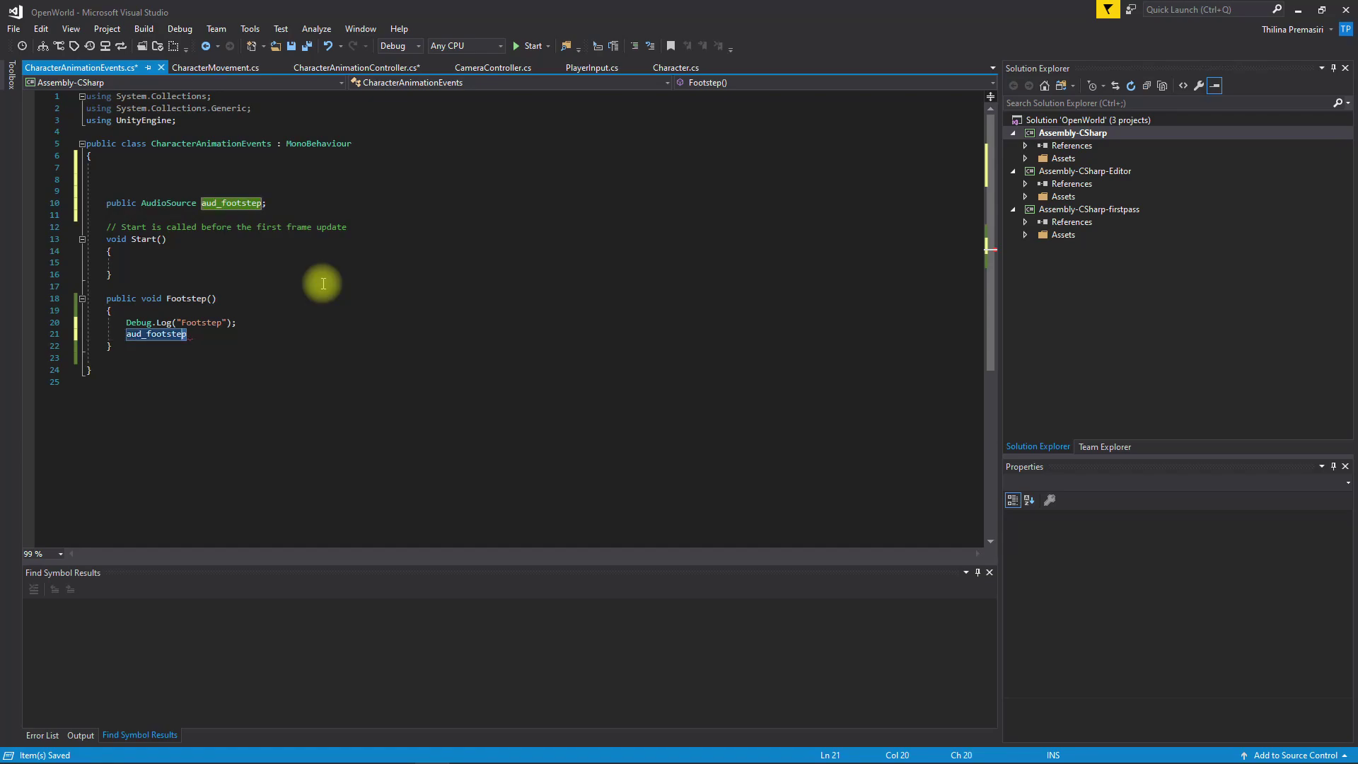
{"action": "key", "text": "Delete"}
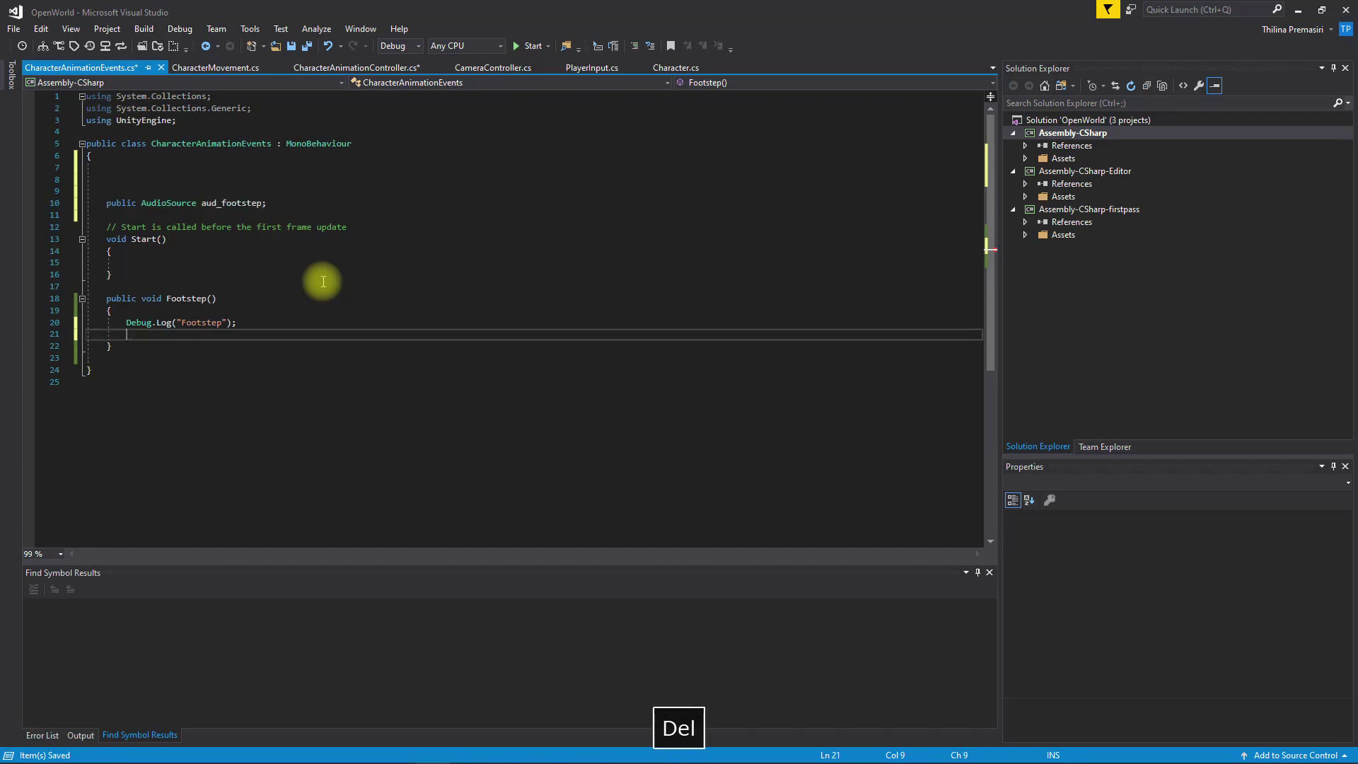
- Change aud_footstep's type to AudioClip and start a second public field below it
{"action": "left_click", "coordinate": [307, 203]}
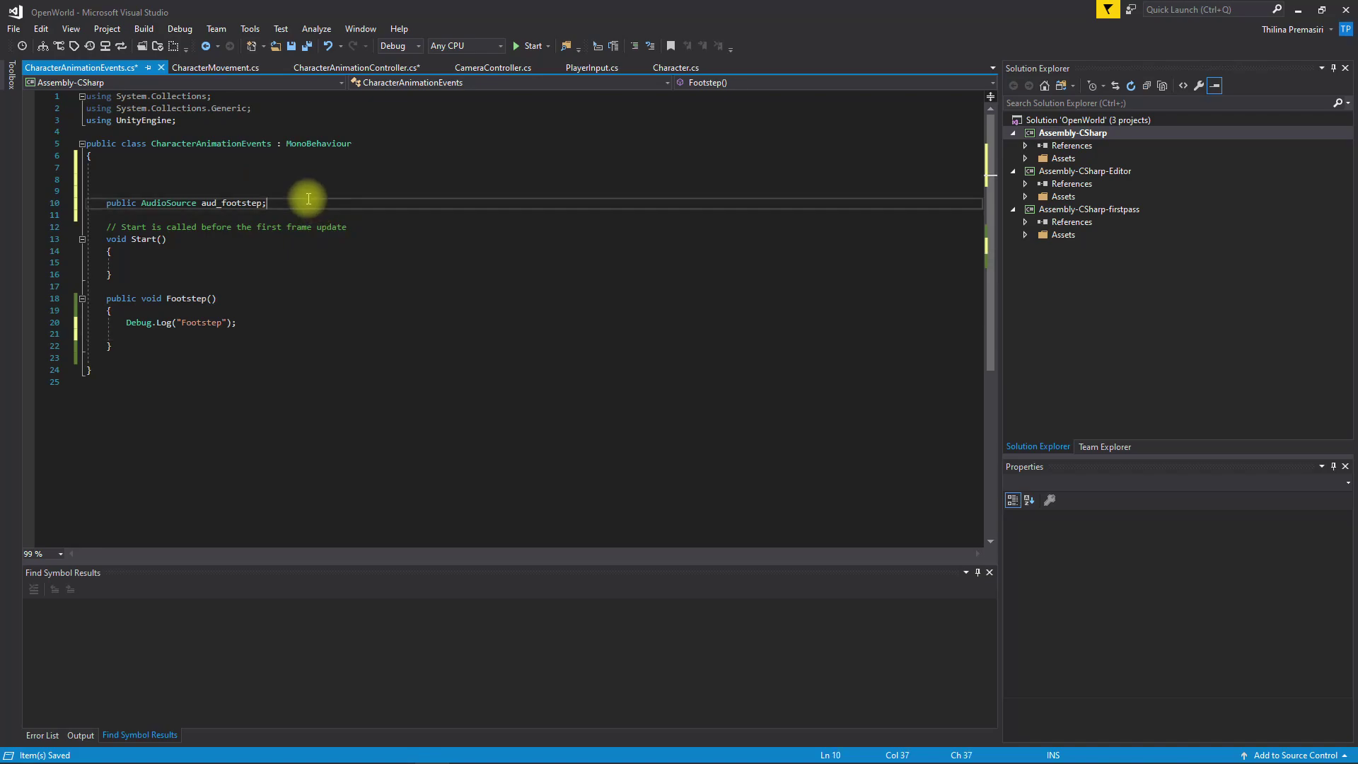
{"action": "key", "text": "Return"}
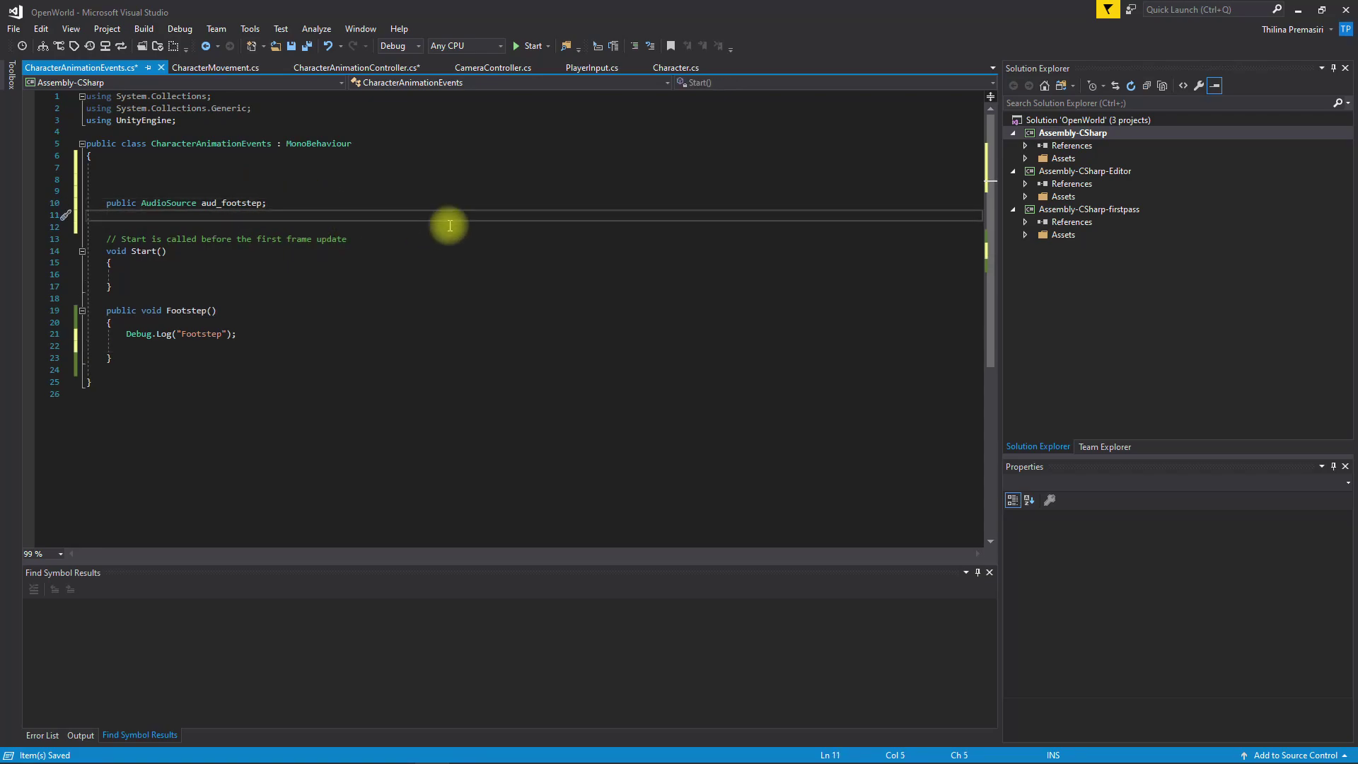
{"action": "type", "text": "pub"}
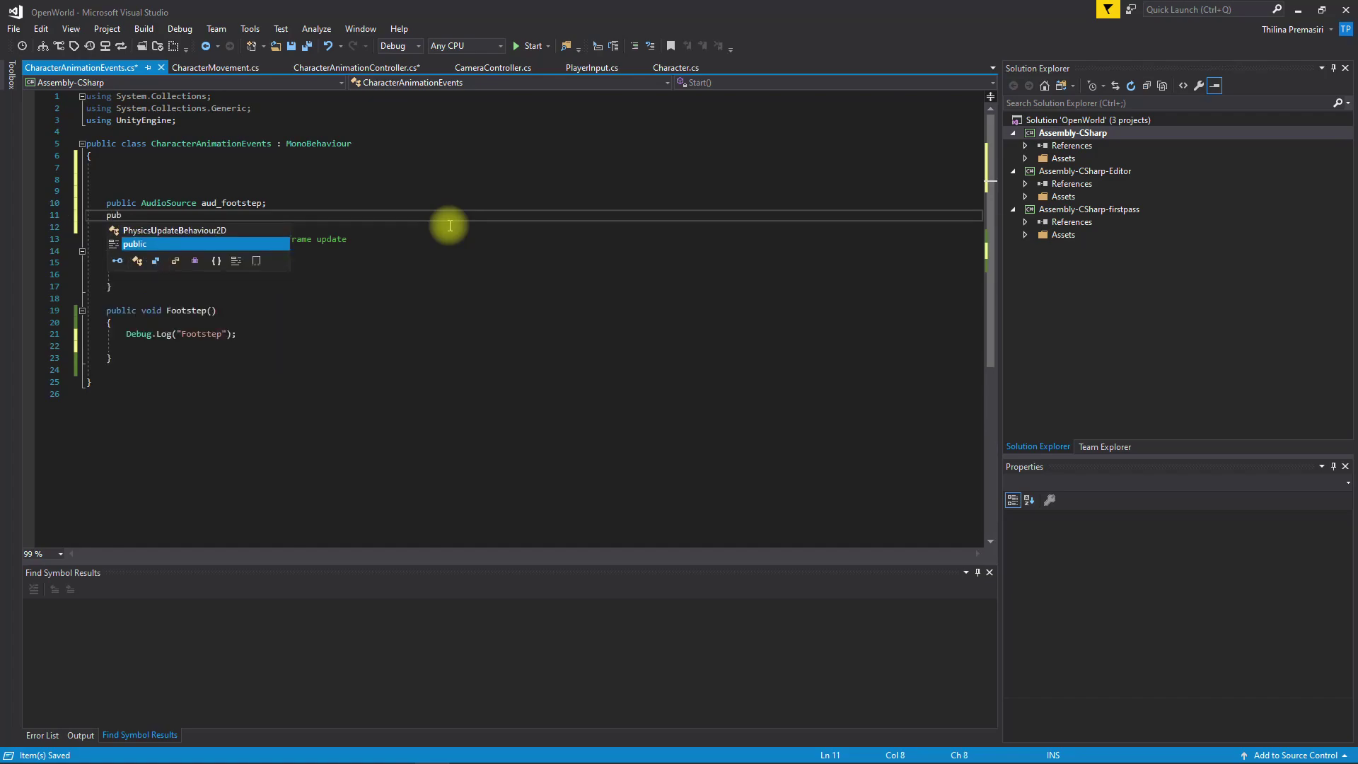
{"action": "type", "text": "lic "}
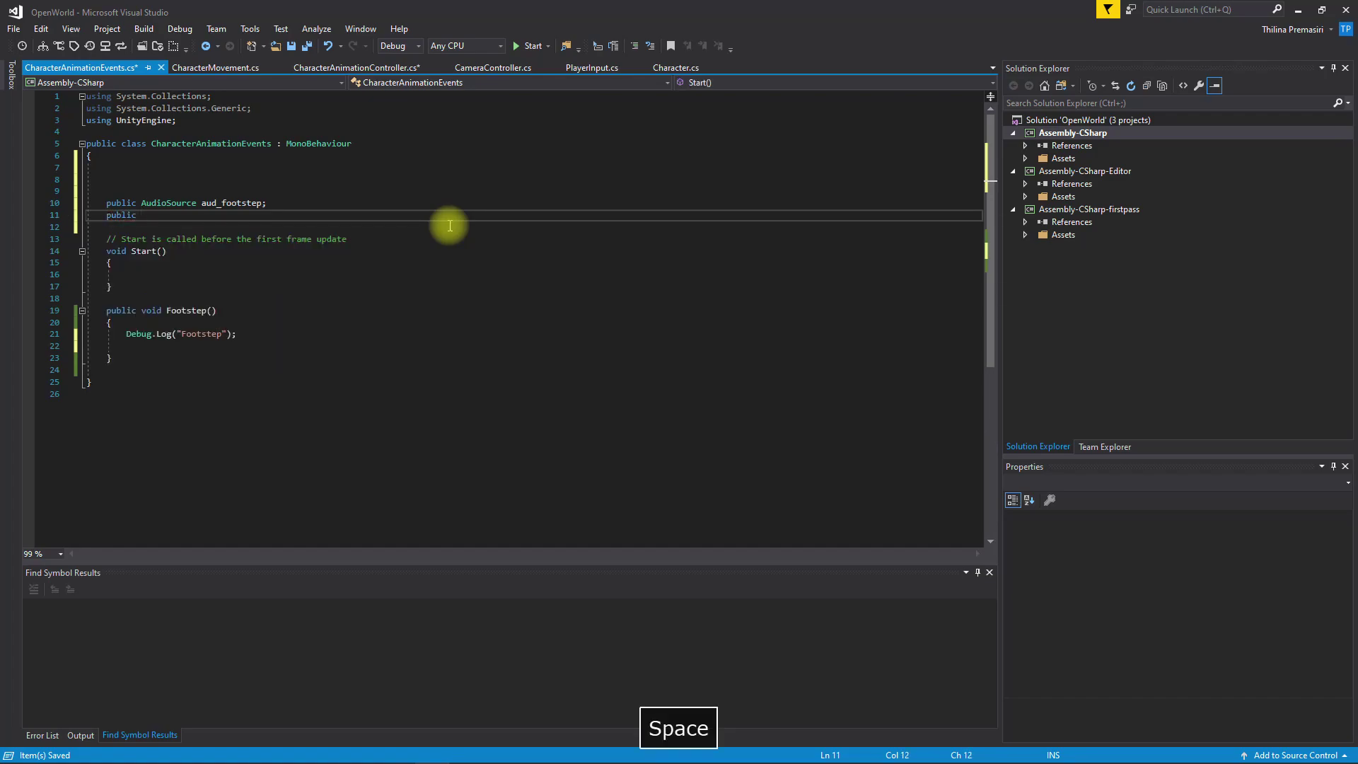
{"action": "type", "text": "AUdios"}
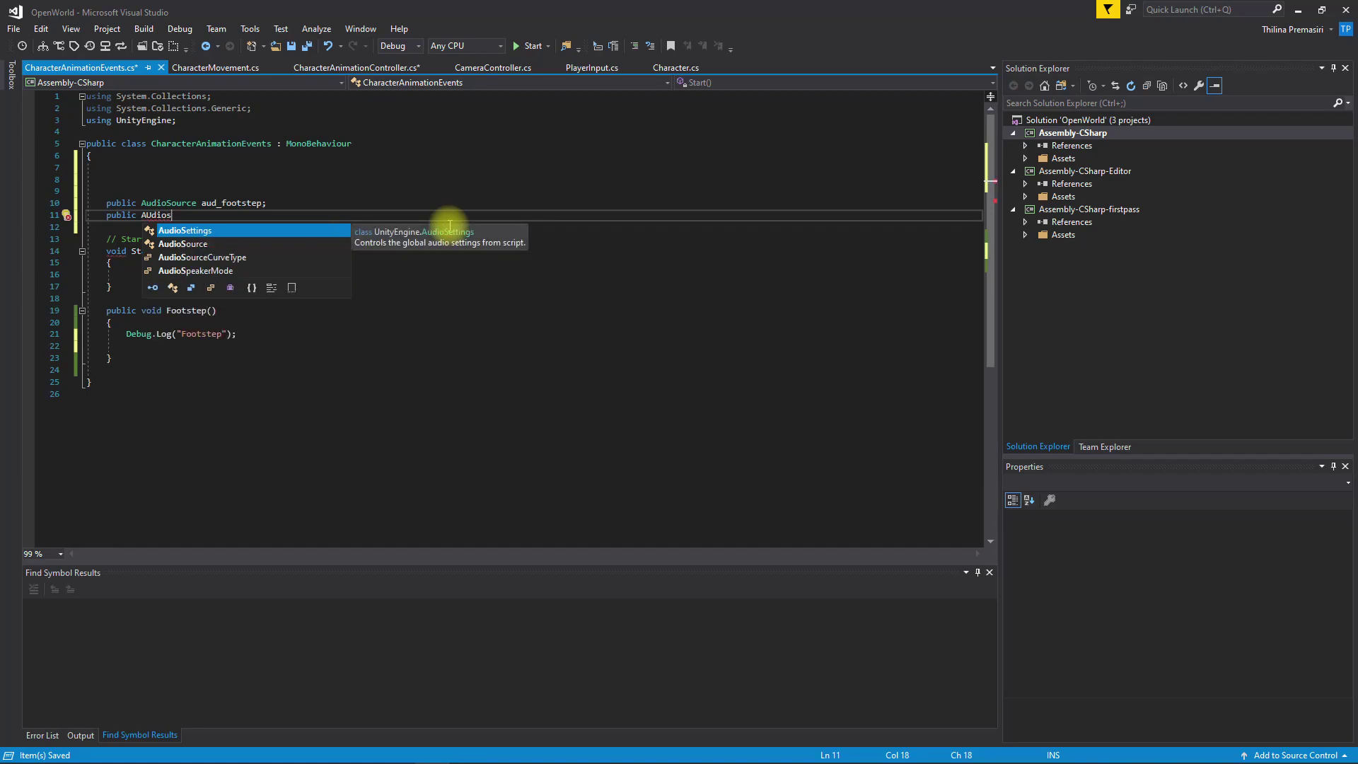
{"action": "left_click", "coordinate": [155, 192]}
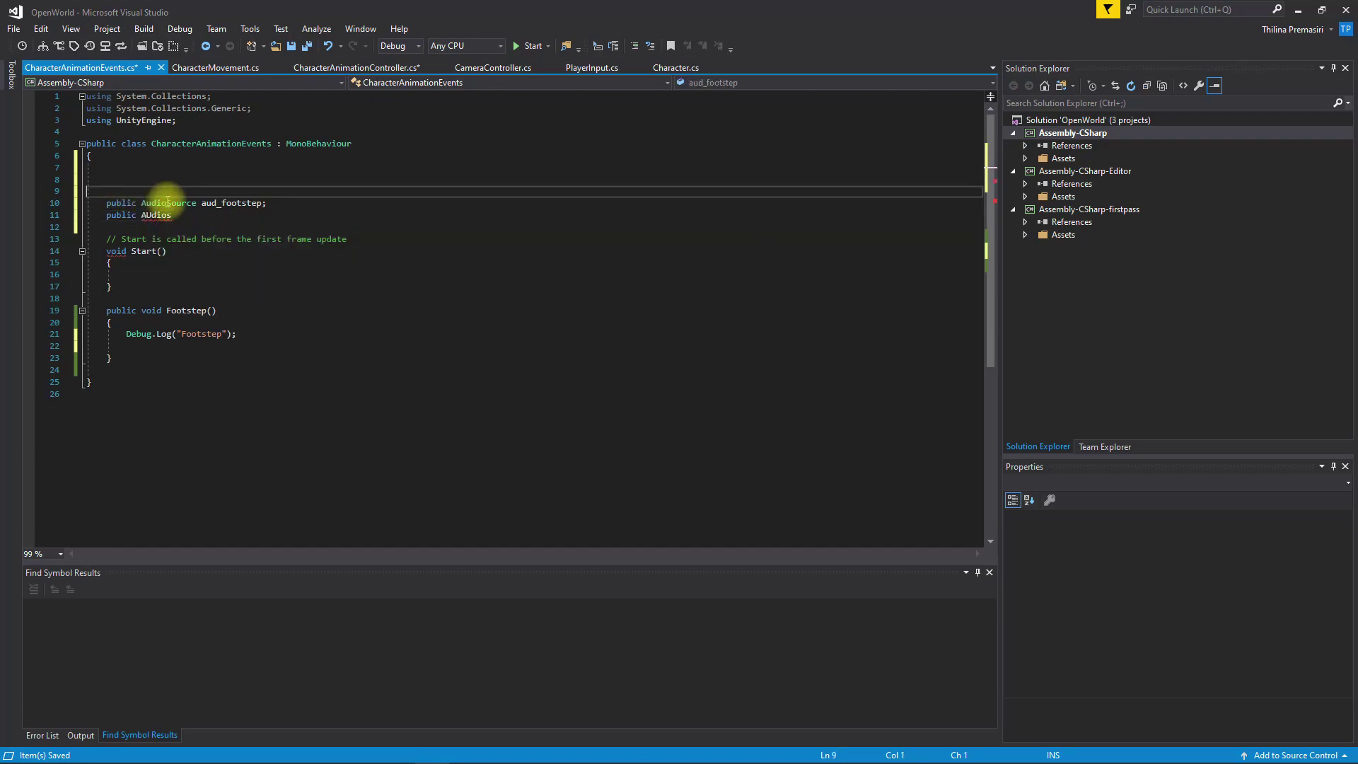
{"action": "double_click", "coordinate": [168, 202]}
{"action": "type", "text": "Audio"}
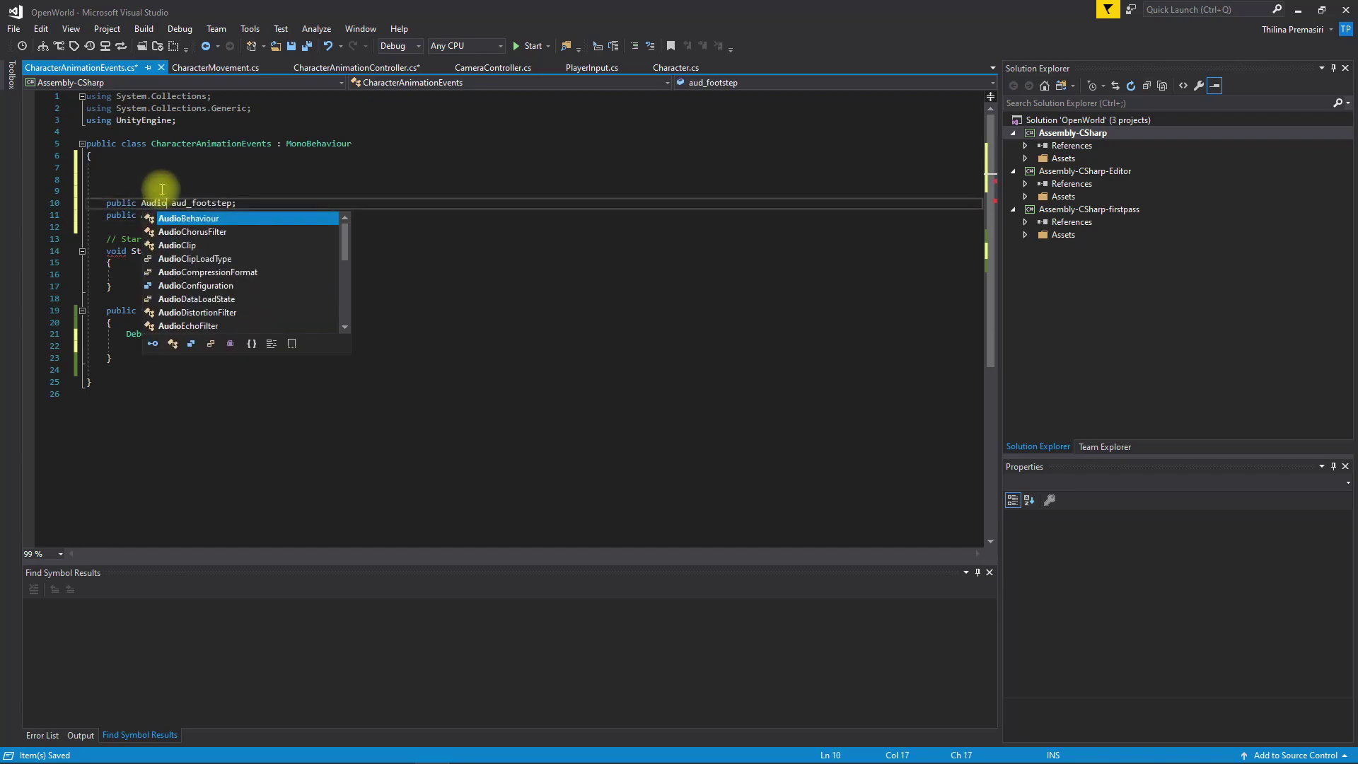
{"action": "type", "text": "CLi"}
{"action": "key", "text": "Tab"}
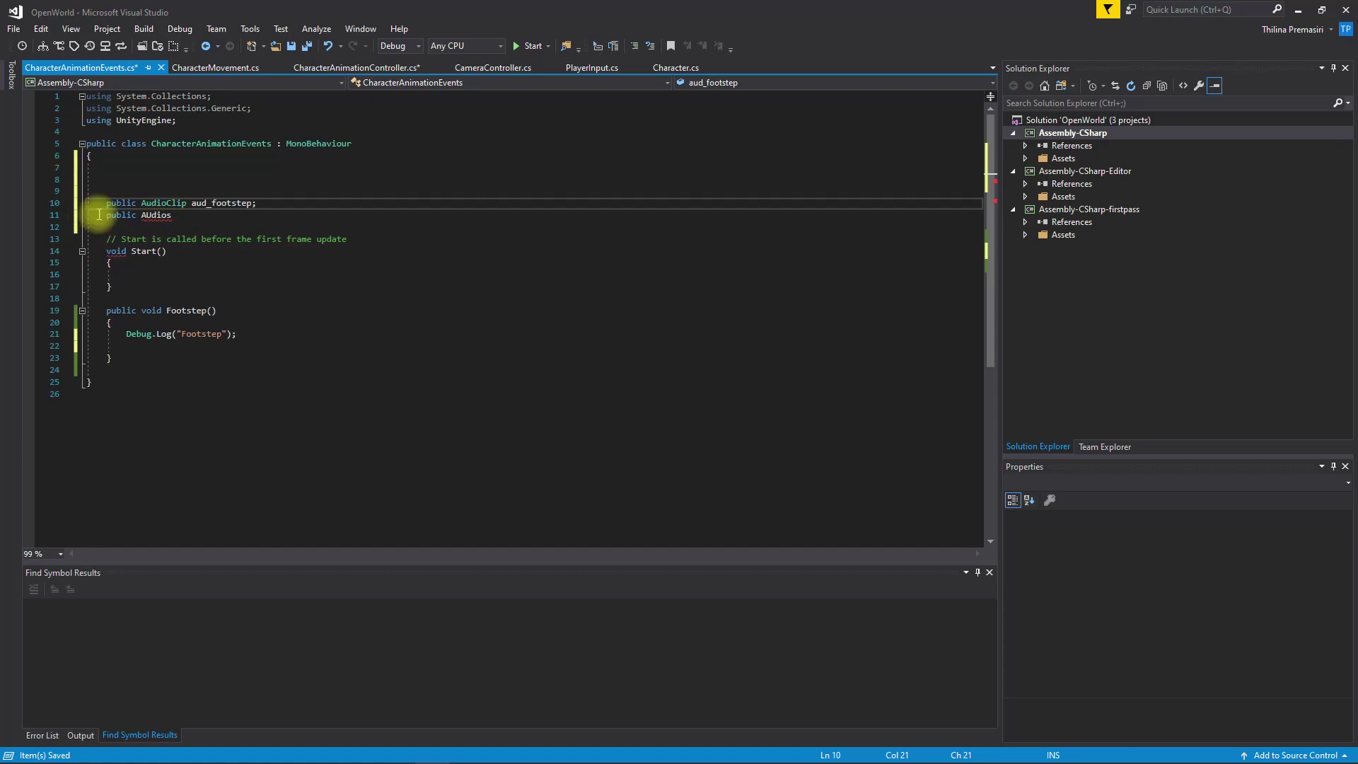
- Complete the public AudioSource audio field and delete the extra blank lines above the fields
{"action": "left_click", "coordinate": [177, 215]}
{"action": "key", "text": "ctrl+space"}
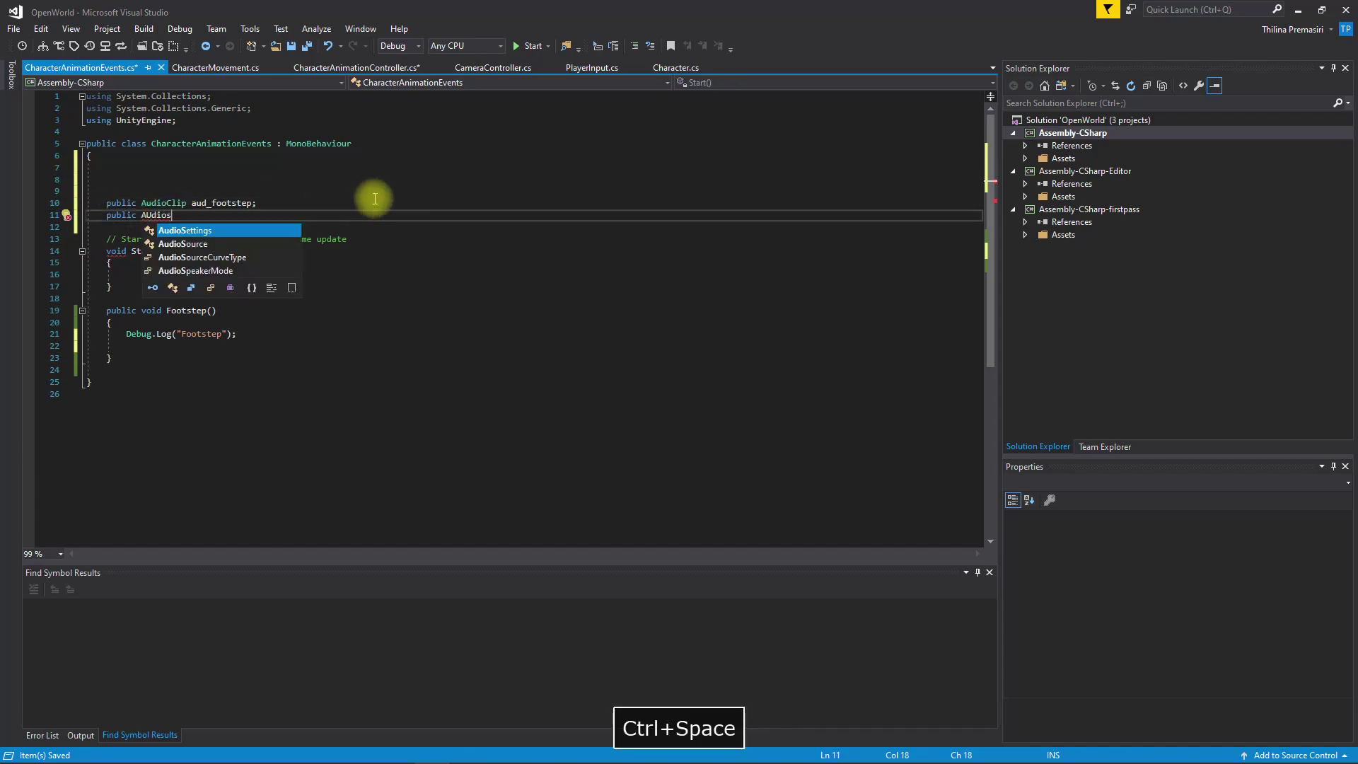
{"action": "key", "text": "Down"}
{"action": "key", "text": "Tab"}
{"action": "type", "text": "audio"}
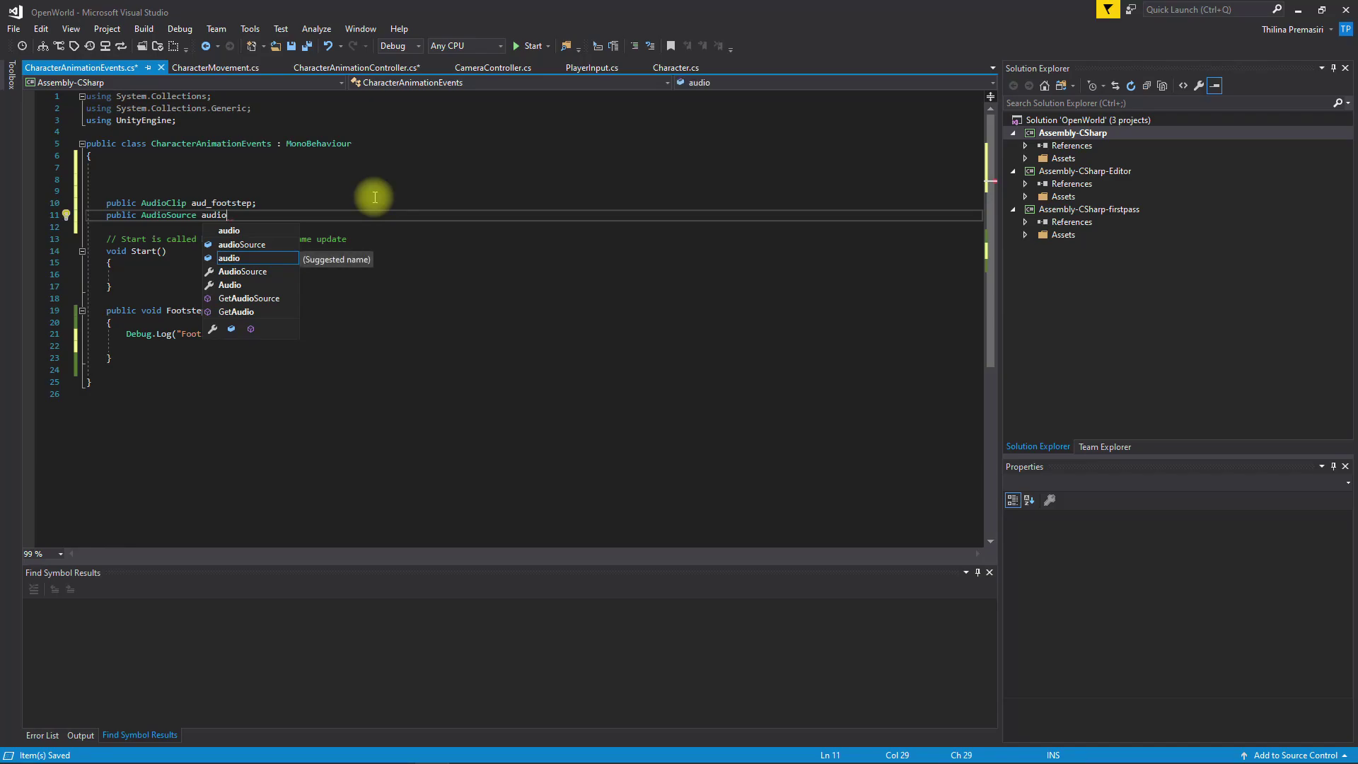
{"action": "key", "text": "Escape"}
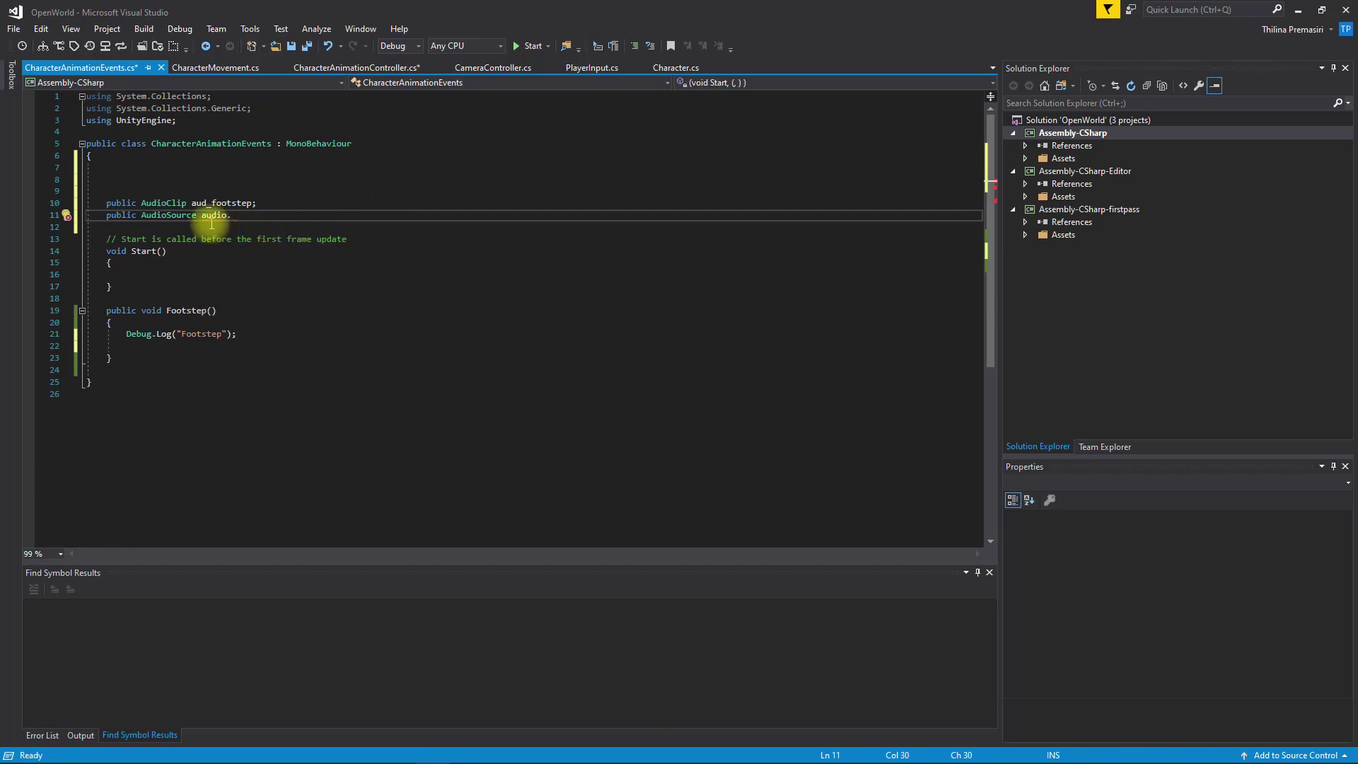
{"action": "key", "text": "BackSpace"}
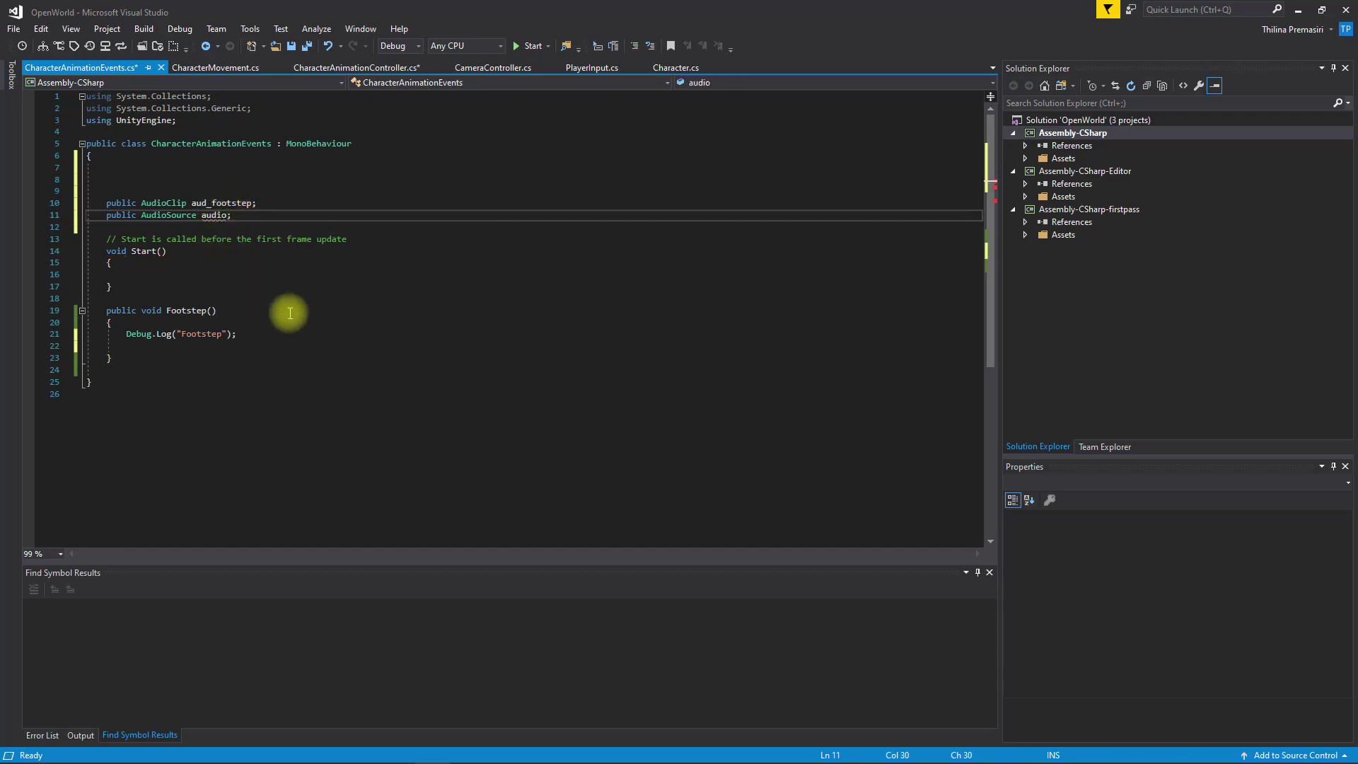
{"action": "left_click", "coordinate": [134, 346]}
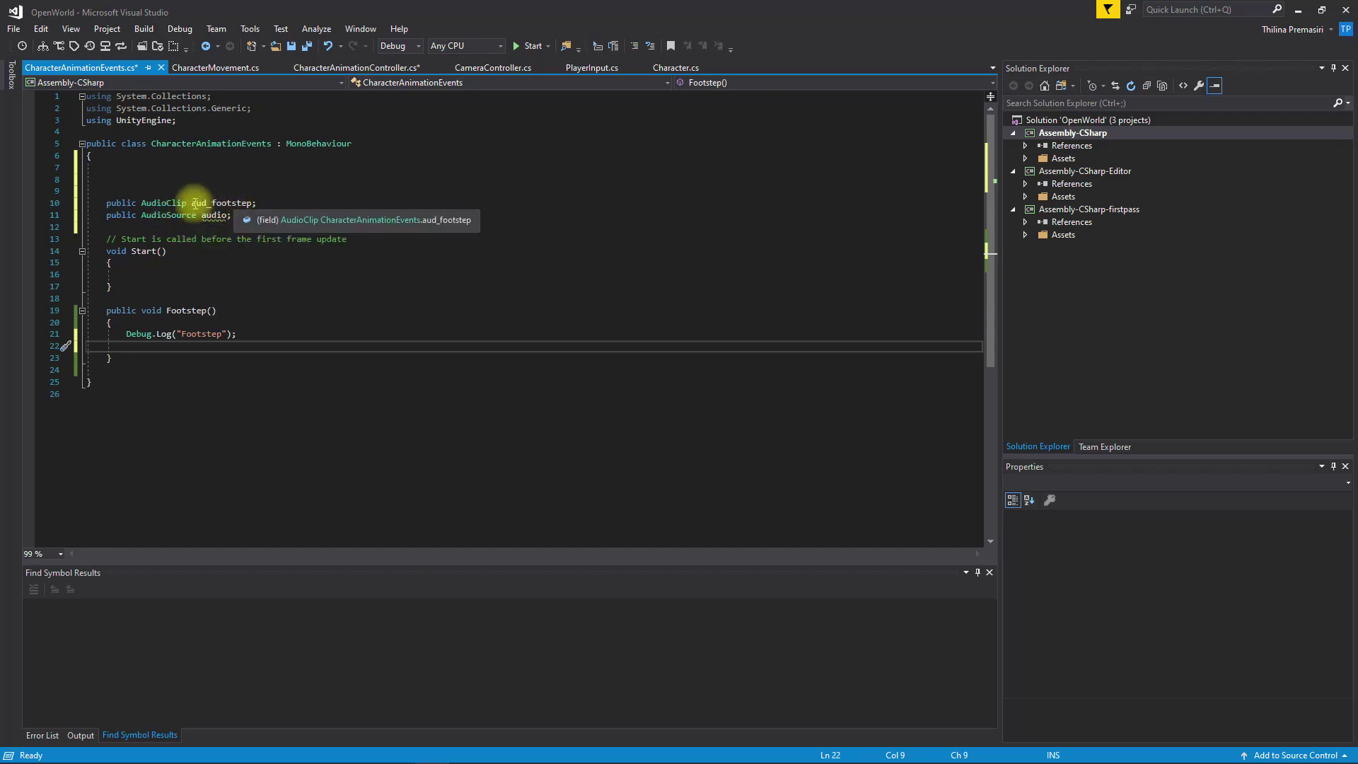
{"action": "left_click", "coordinate": [115, 169]}
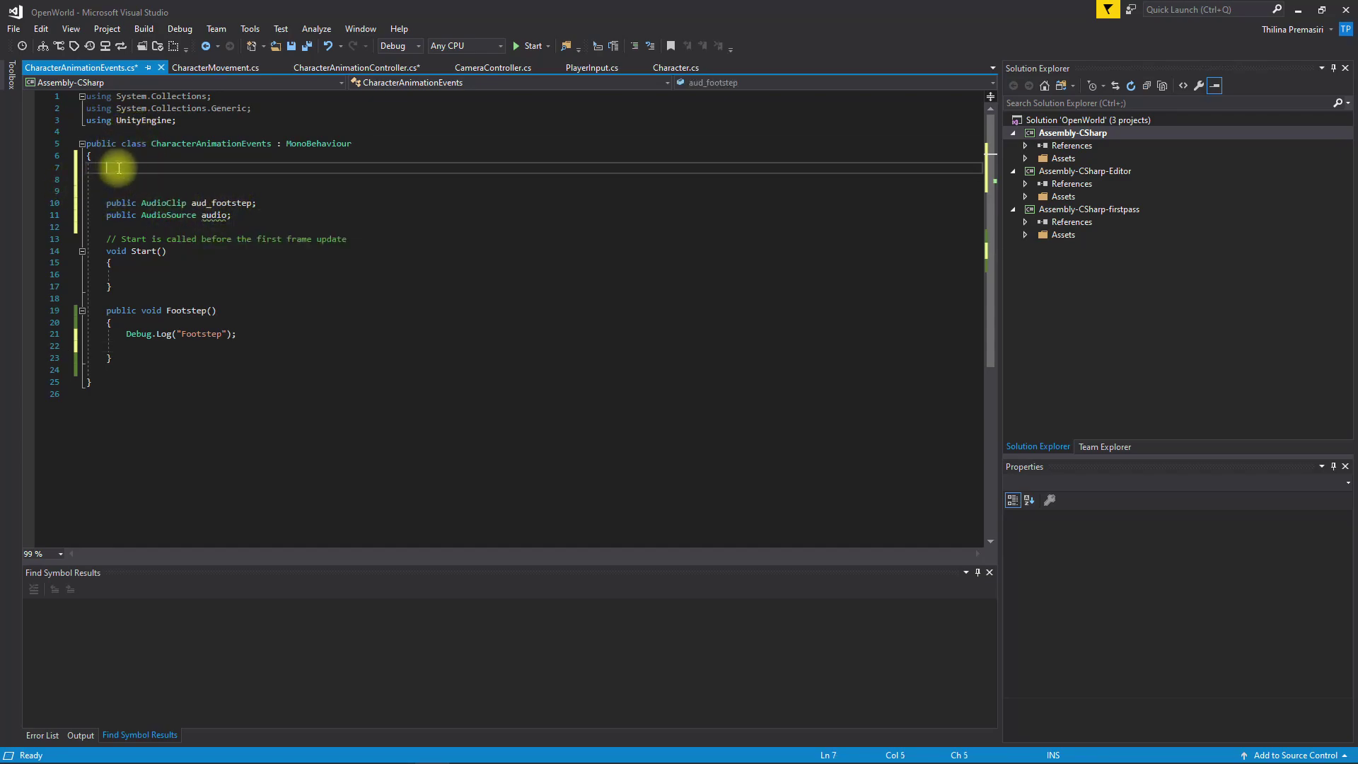
{"action": "key", "text": "Delete"}
{"action": "key", "text": "Delete"}
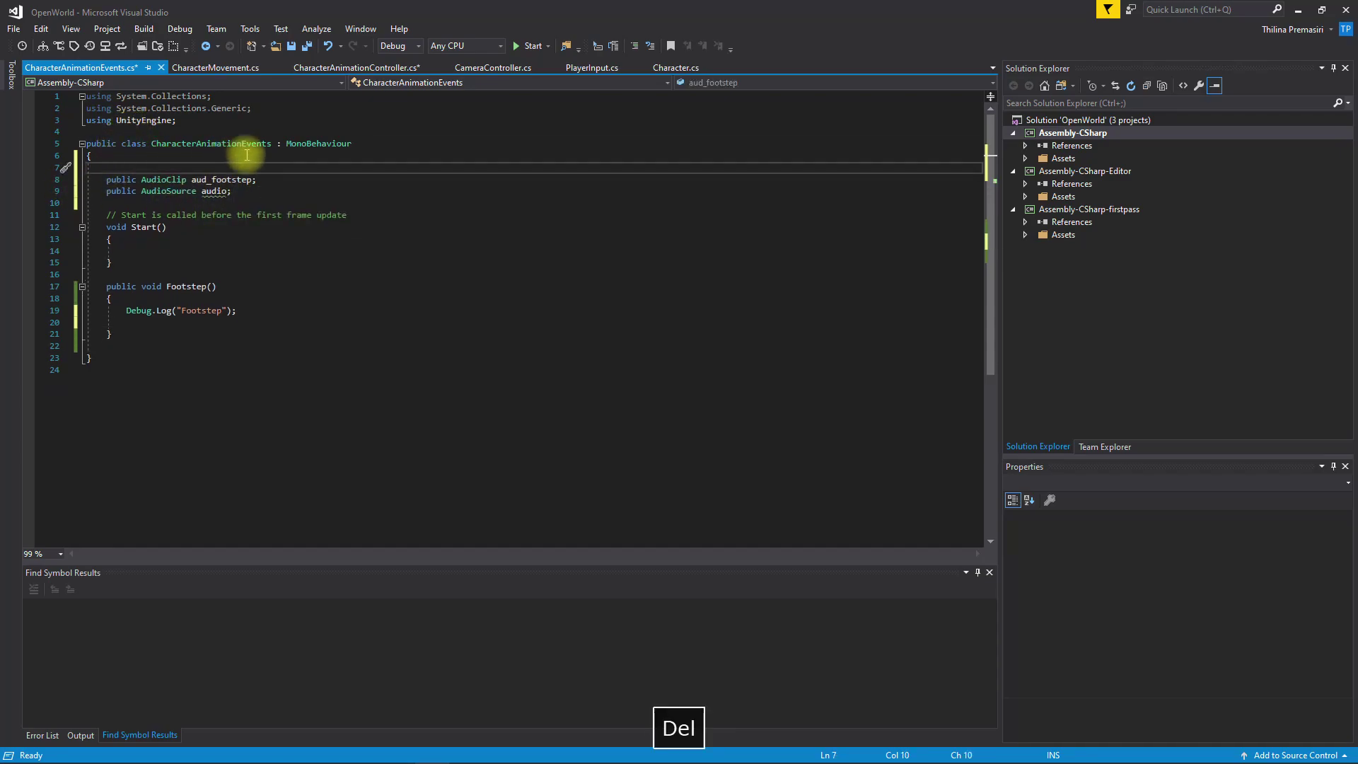
- Add the call audio.PlayOneShot(aud_footstep) inside Footstep() and save CharacterAnimationEvents
{"action": "left_click", "coordinate": [213, 323]}
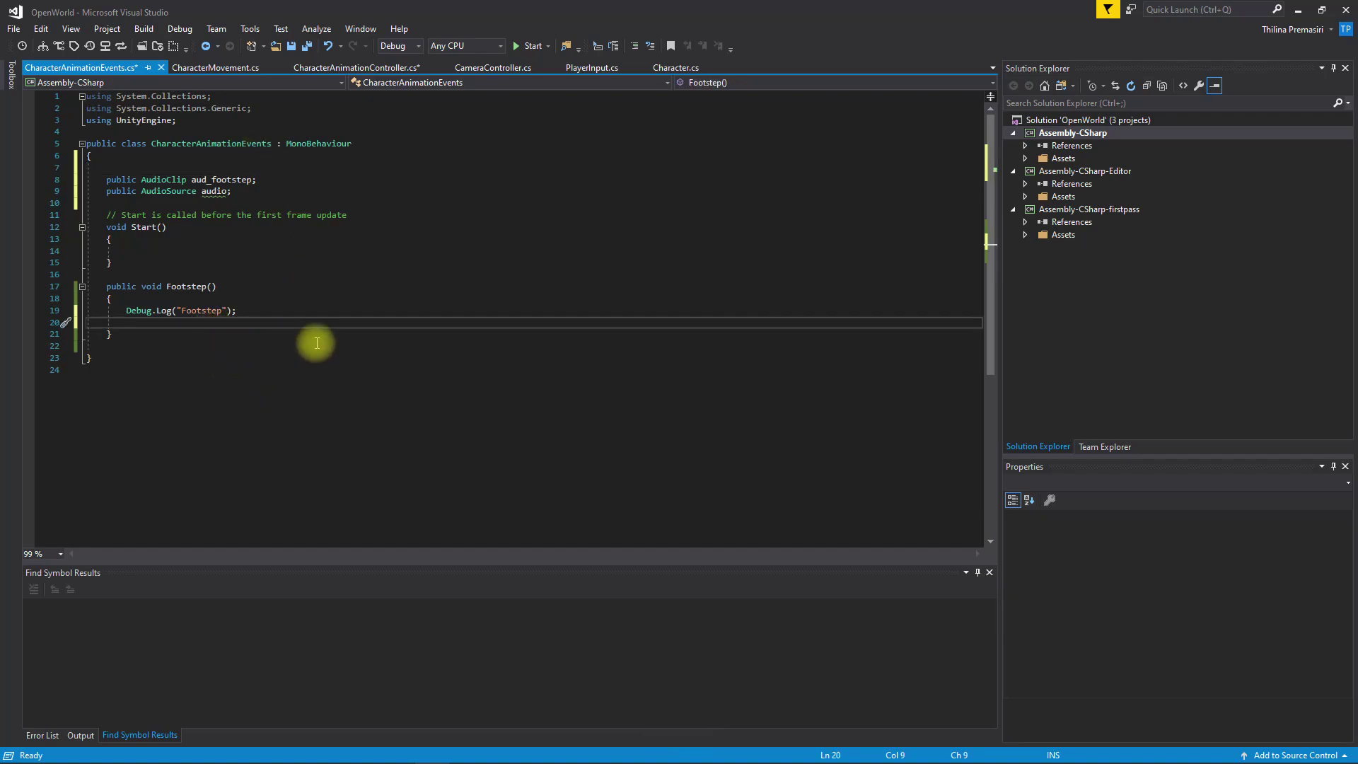
{"action": "type", "text": "audio"}
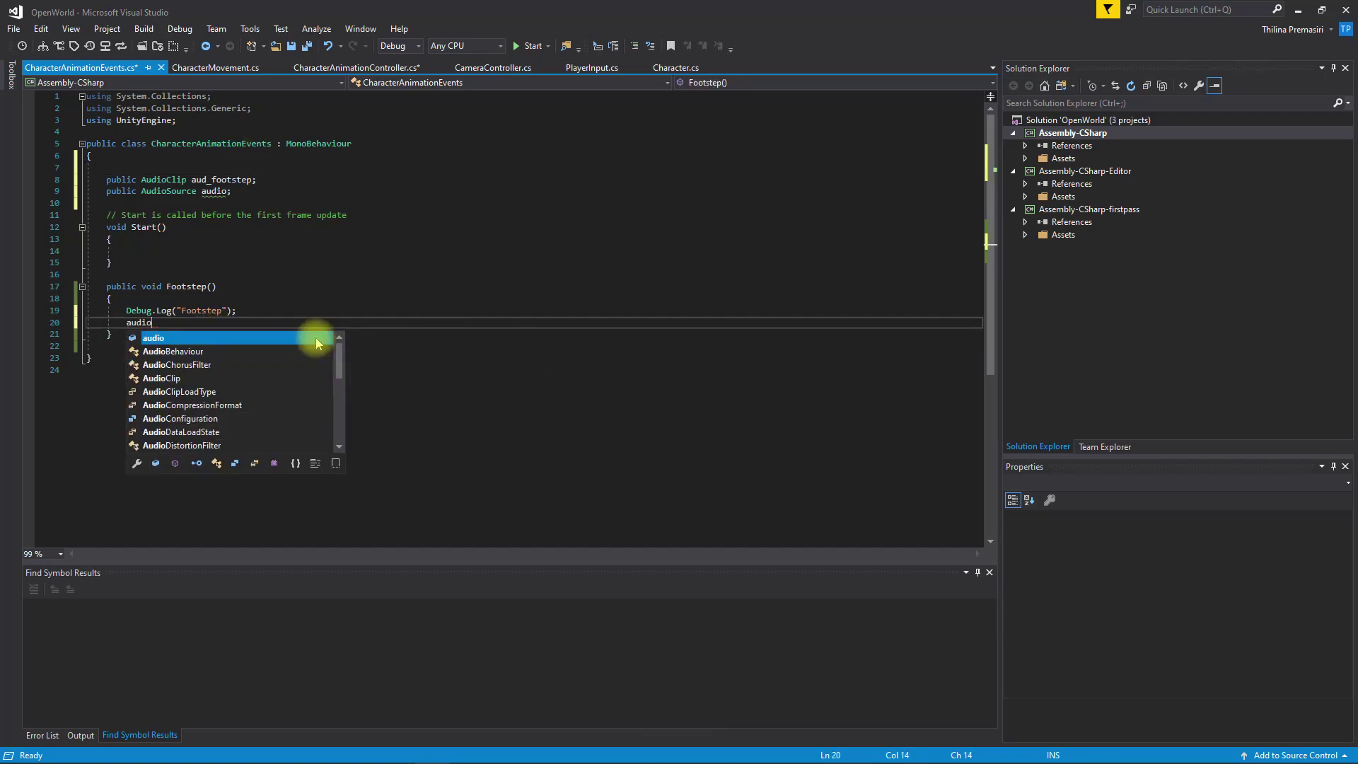
{"action": "key", "text": "Escape"}
{"action": "type", "text": ".play"}
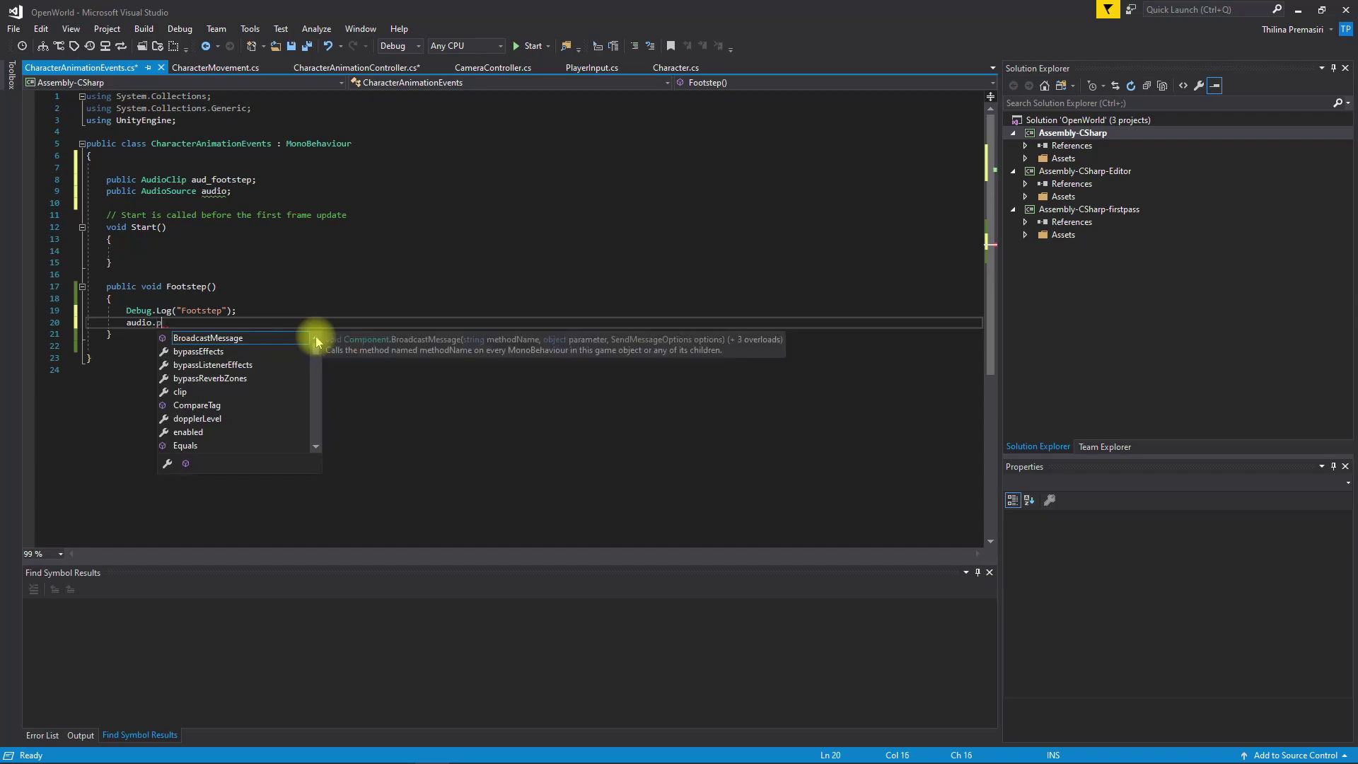
{"action": "key", "text": "Down"}
{"action": "key", "text": "Down"}
{"action": "key", "text": "Down"}
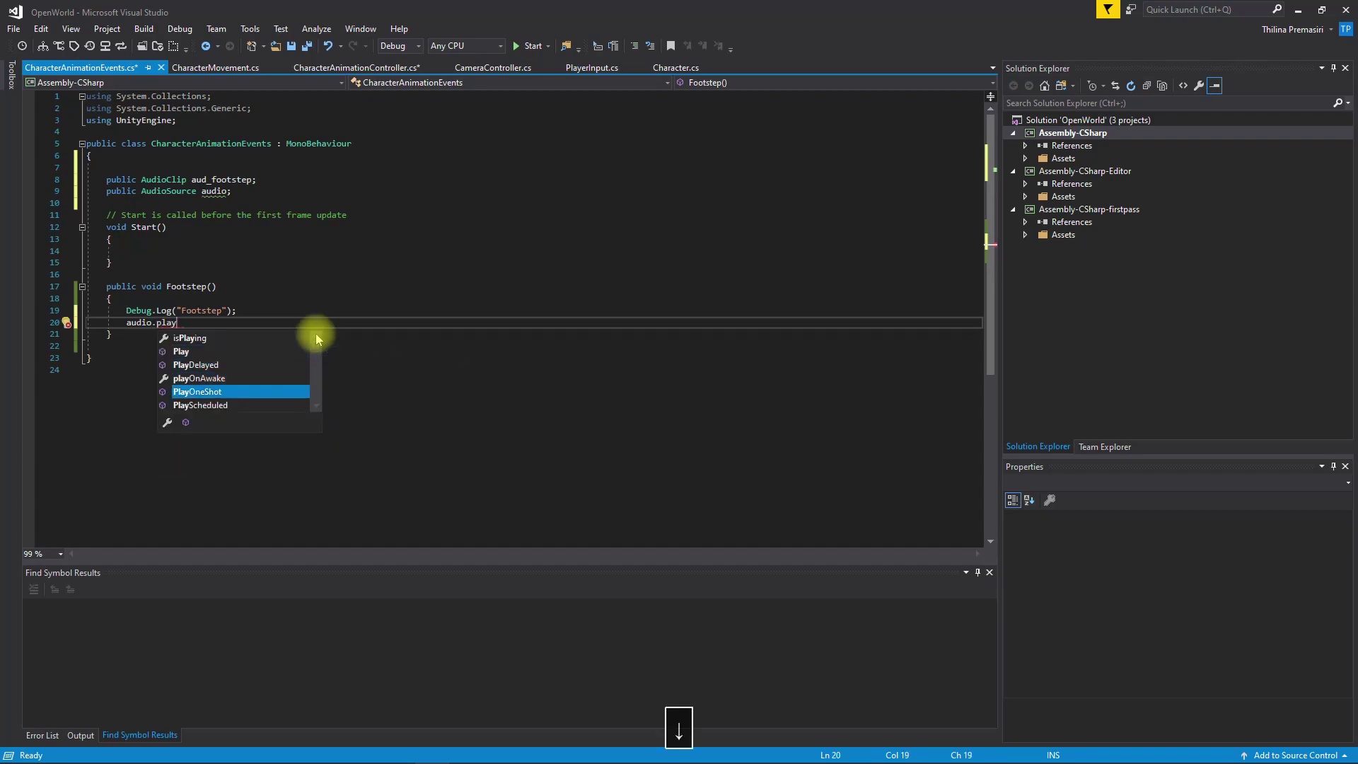
{"action": "key", "text": "Tab"}
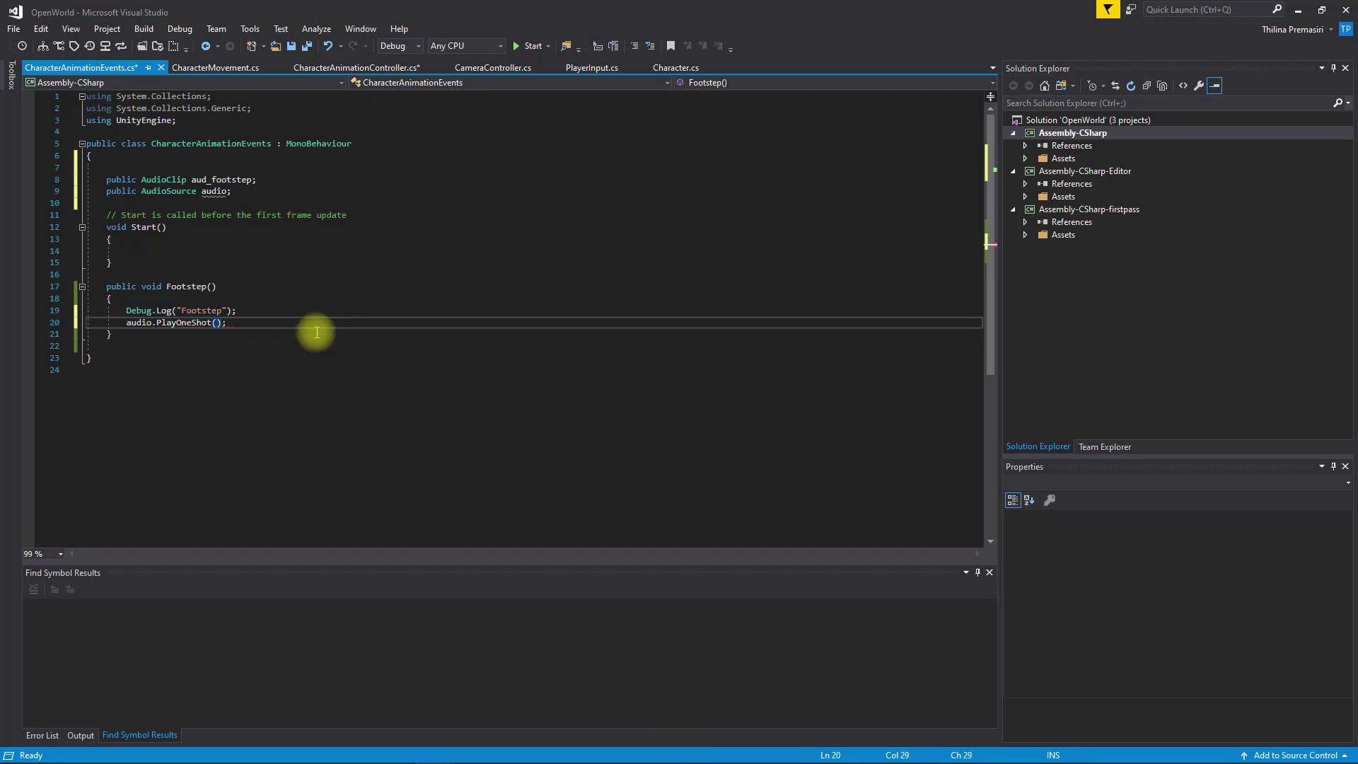
{"action": "key", "text": "Left"}
{"action": "type", "text": "aud"}
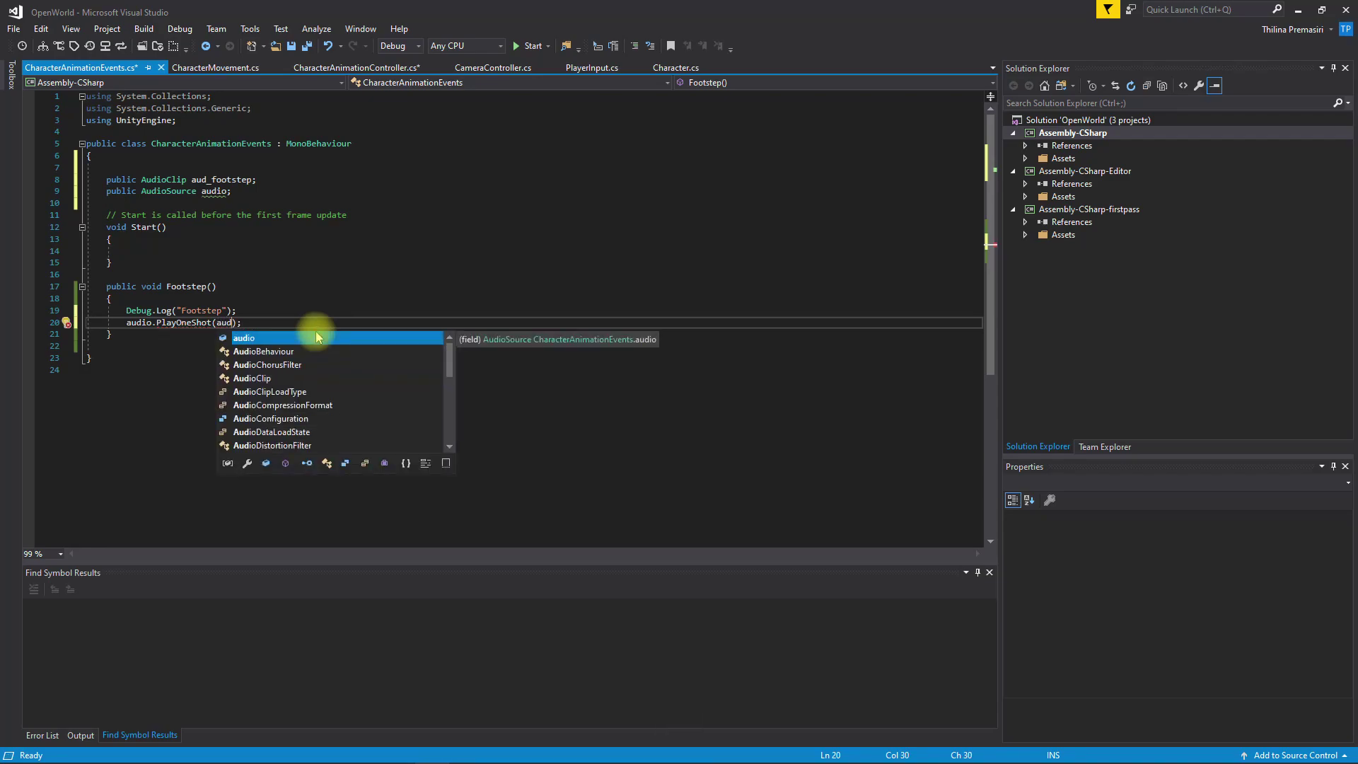
{"action": "type", "text": "_f"}
{"action": "key", "text": "Tab"}
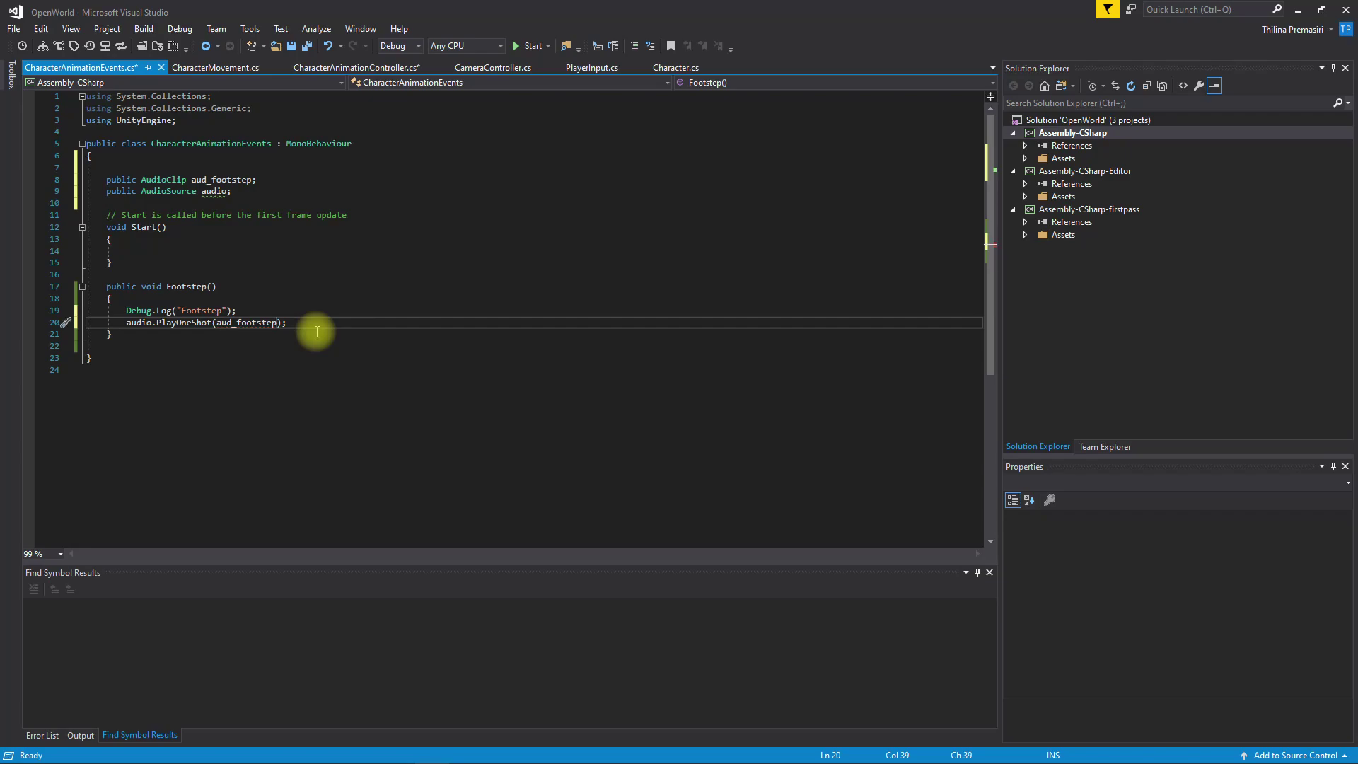
{"action": "key", "text": "ctrl+s"}
{"action": "key", "text": "alt+Tab"}
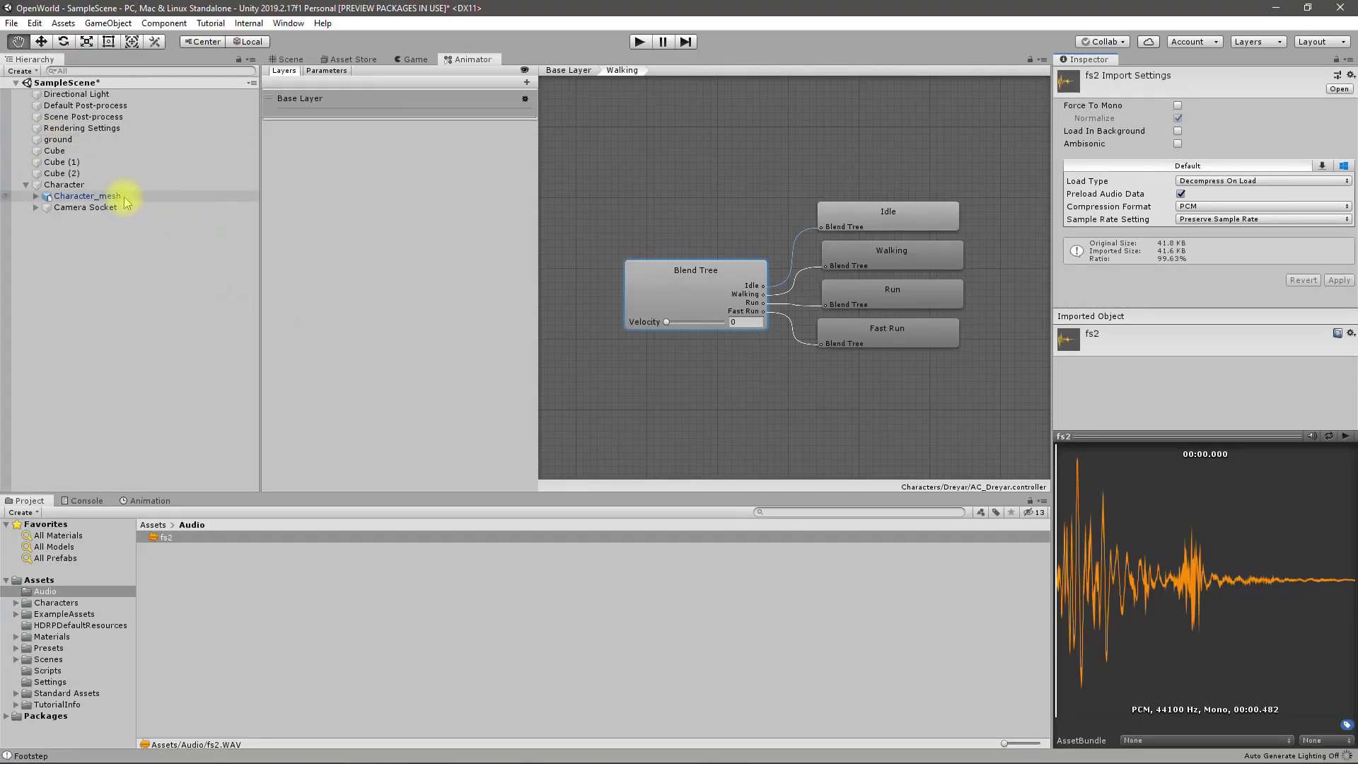
- Select the Character object and collapse its existing Inspector components
{"action": "left_click", "coordinate": [89, 196]}
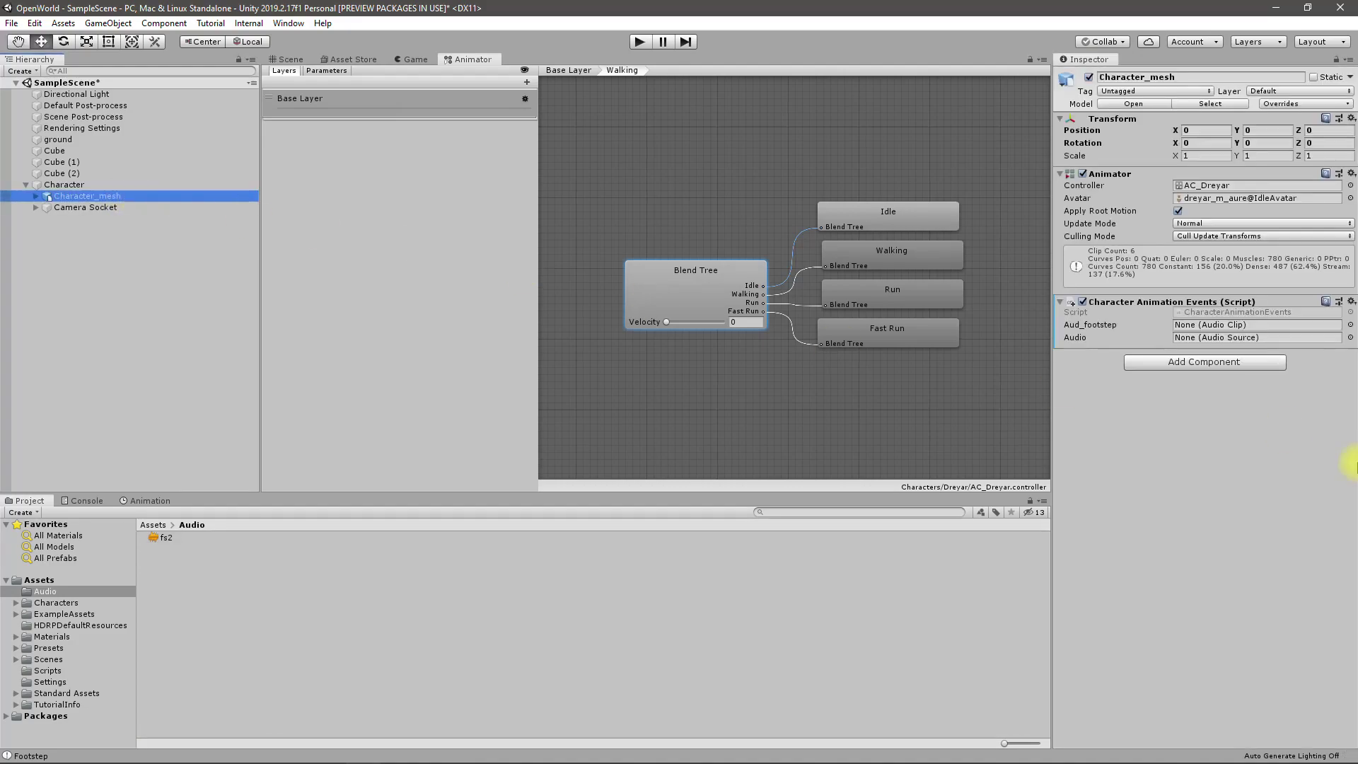
{"action": "left_click", "coordinate": [1205, 362]}
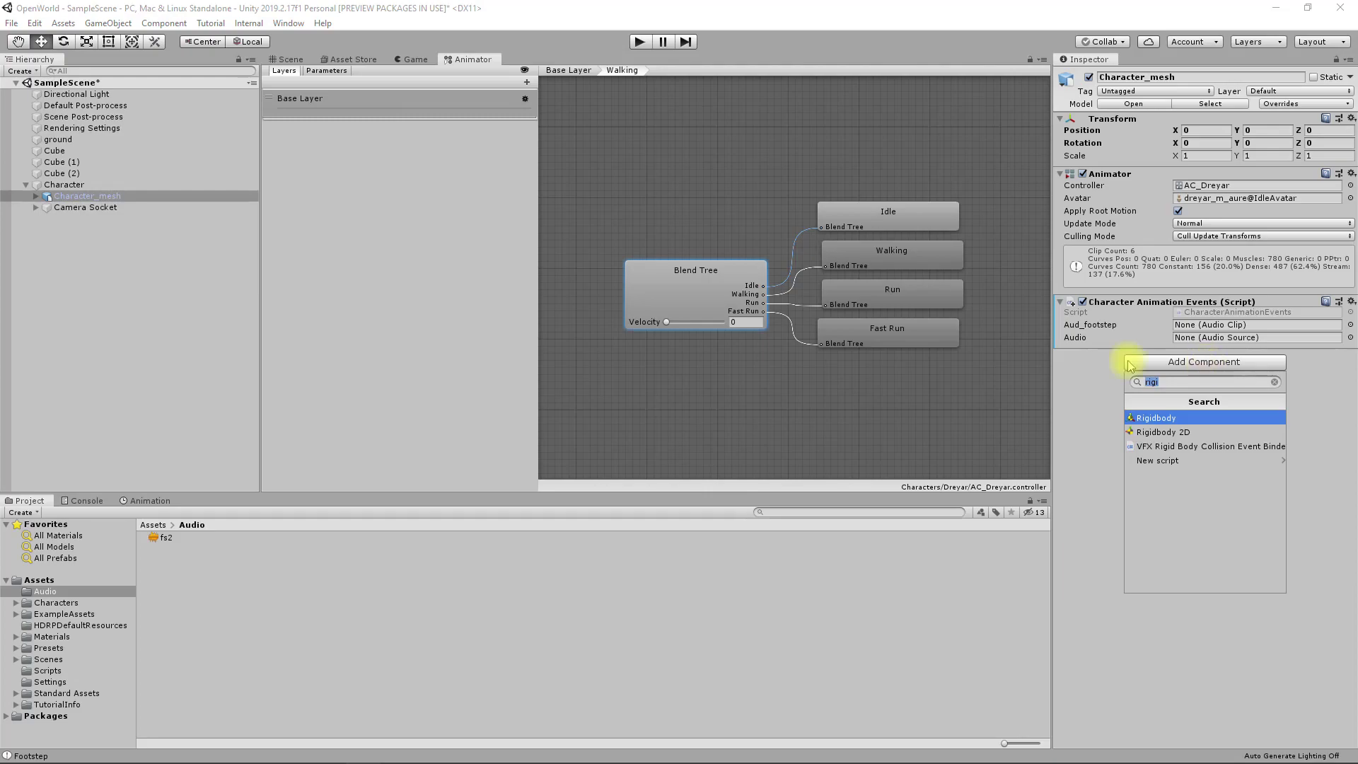
{"action": "left_click", "coordinate": [91, 194]}
{"action": "left_click", "coordinate": [91, 185]}
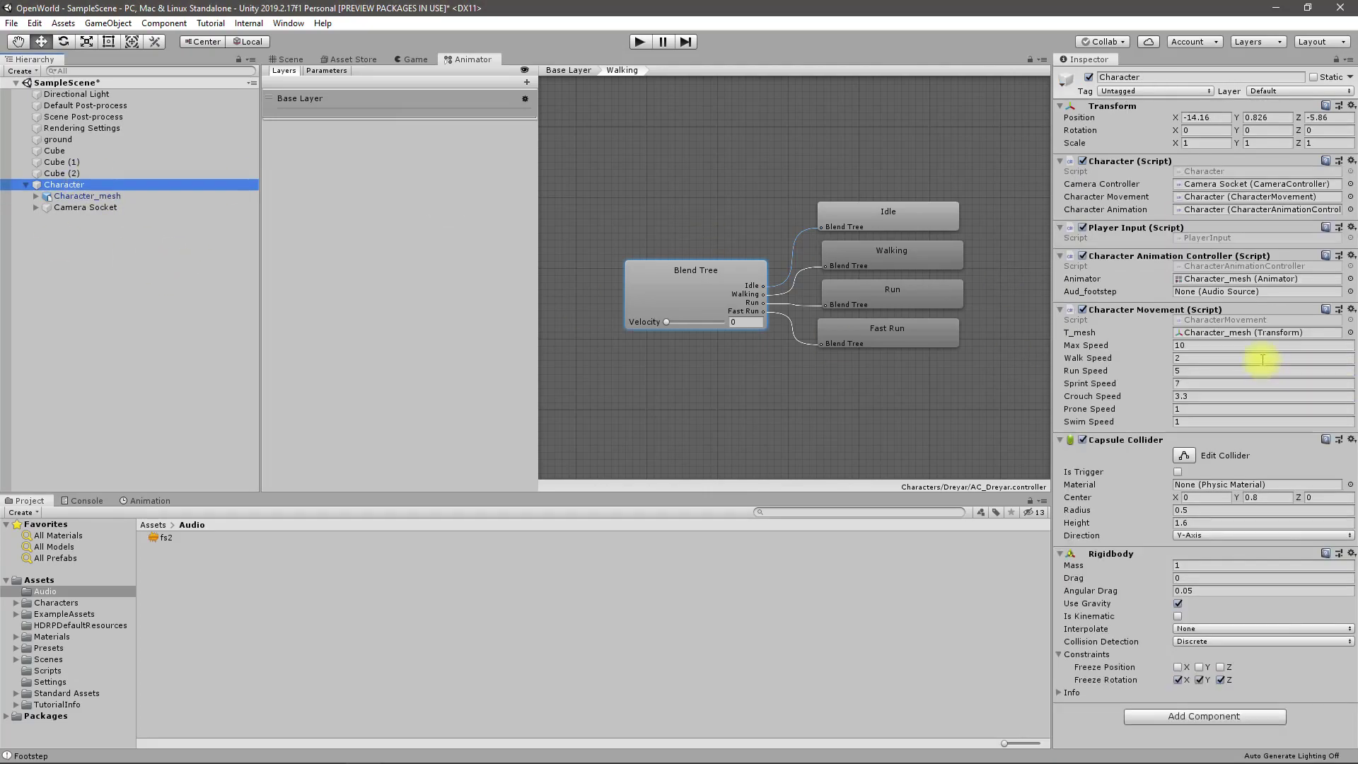
{"action": "left_click", "coordinate": [1061, 162]}
{"action": "left_click", "coordinate": [1061, 176]}
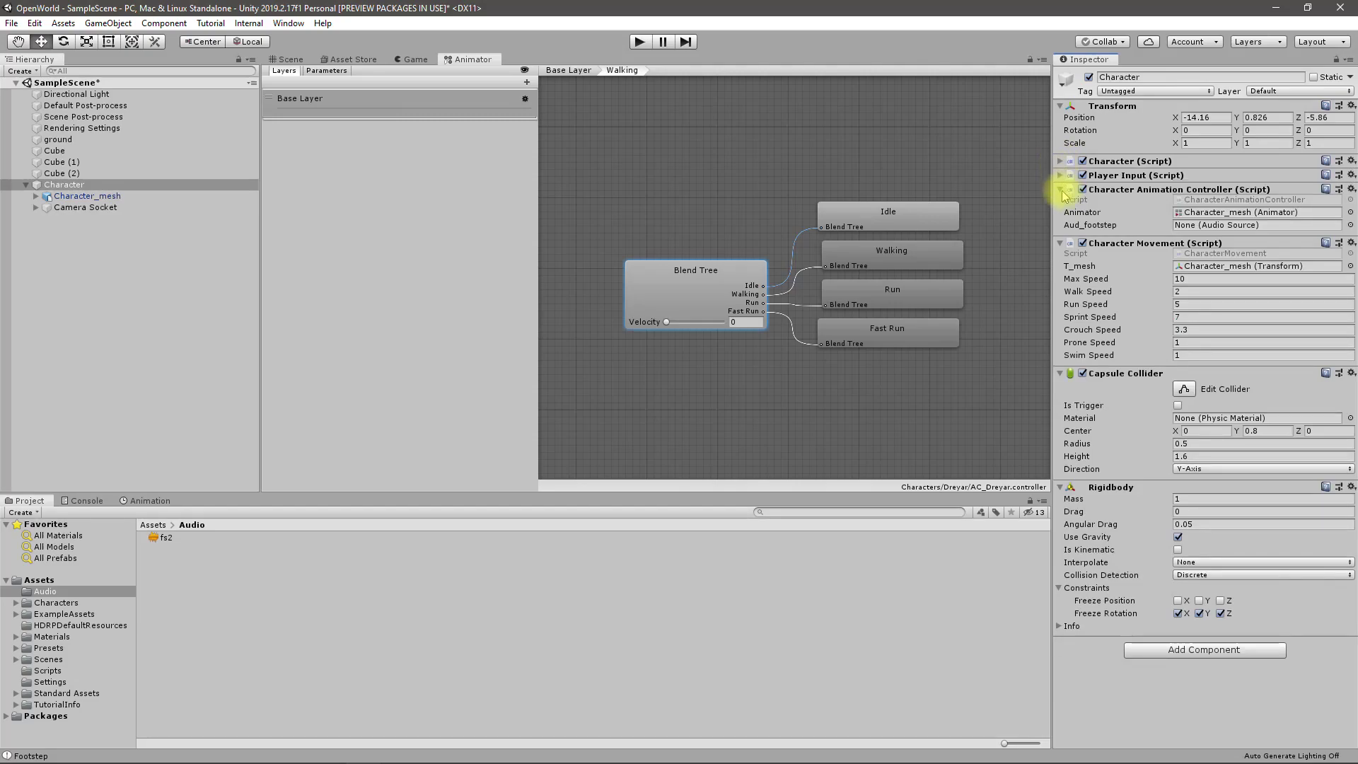
{"action": "left_click", "coordinate": [1061, 189]}
{"action": "left_click", "coordinate": [1061, 203]}
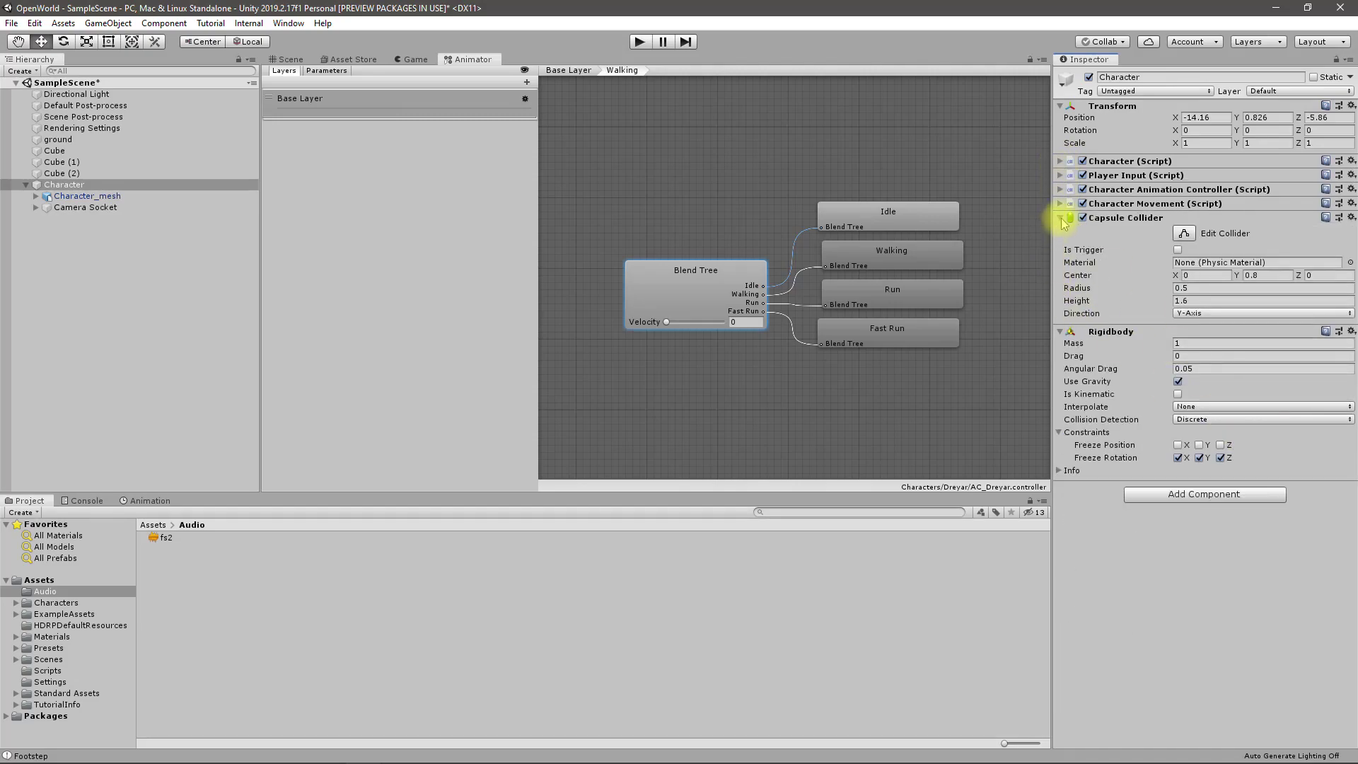
{"action": "left_click", "coordinate": [1061, 218]}
{"action": "left_click", "coordinate": [1060, 232]}
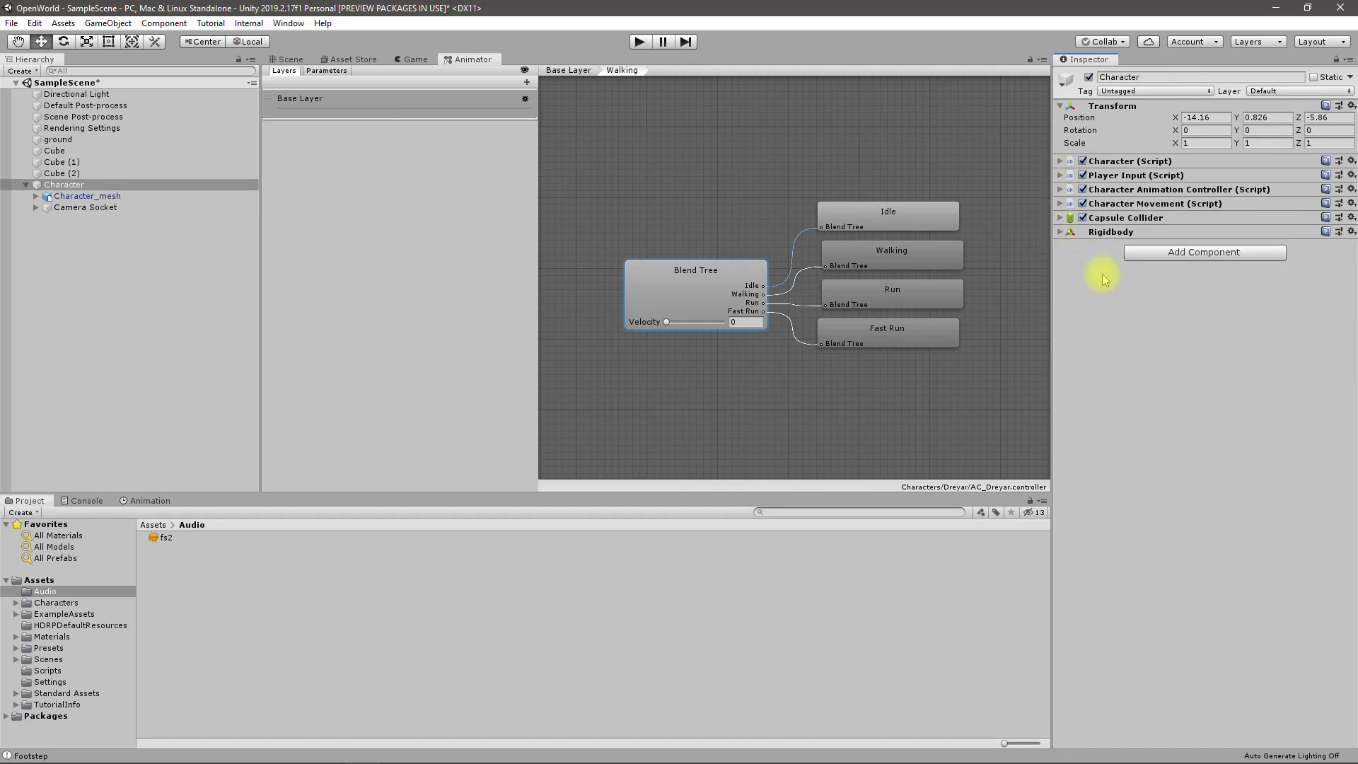
- Add an Audio Source component to Character
{"action": "left_click", "coordinate": [1192, 254]}
{"action": "type", "text": "audioso"}
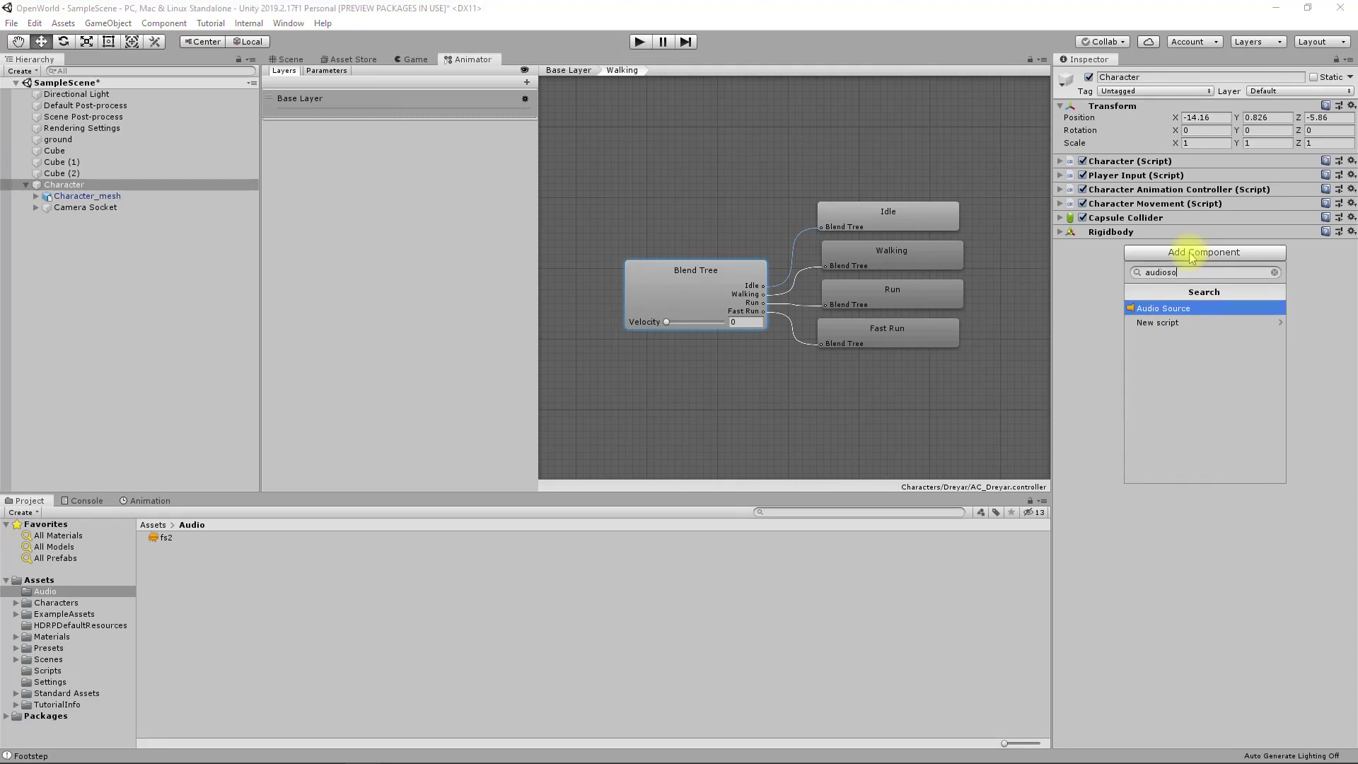
{"action": "key", "text": "Escape"}
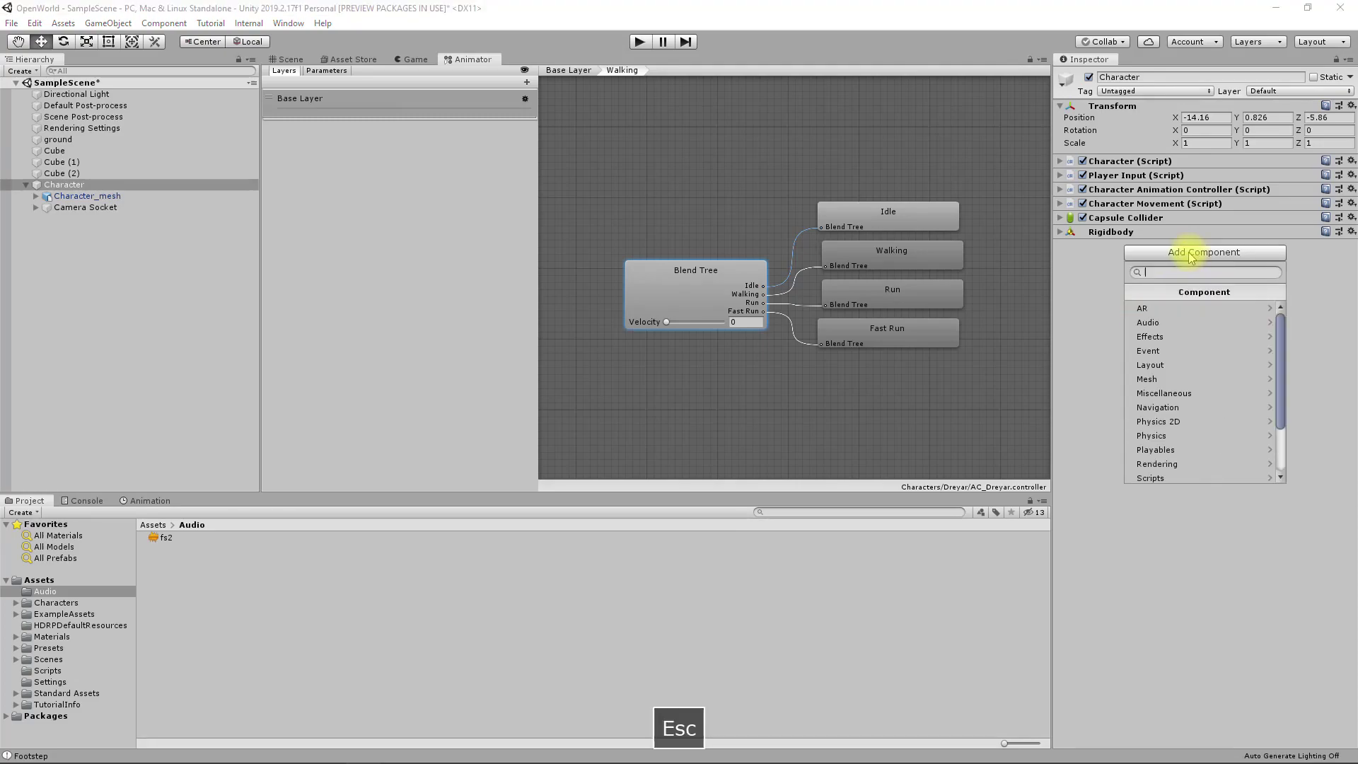
{"action": "left_click", "coordinate": [82, 186]}
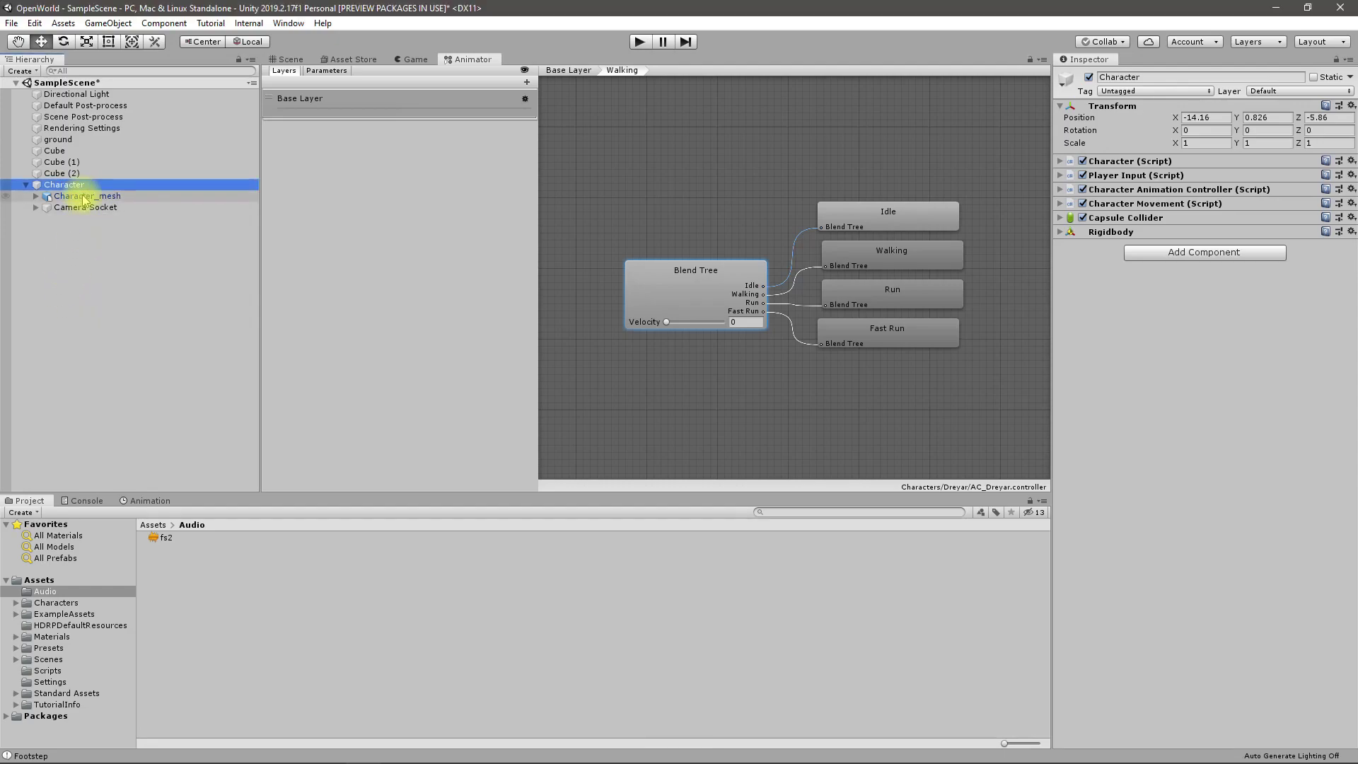
{"action": "left_click", "coordinate": [1185, 256]}
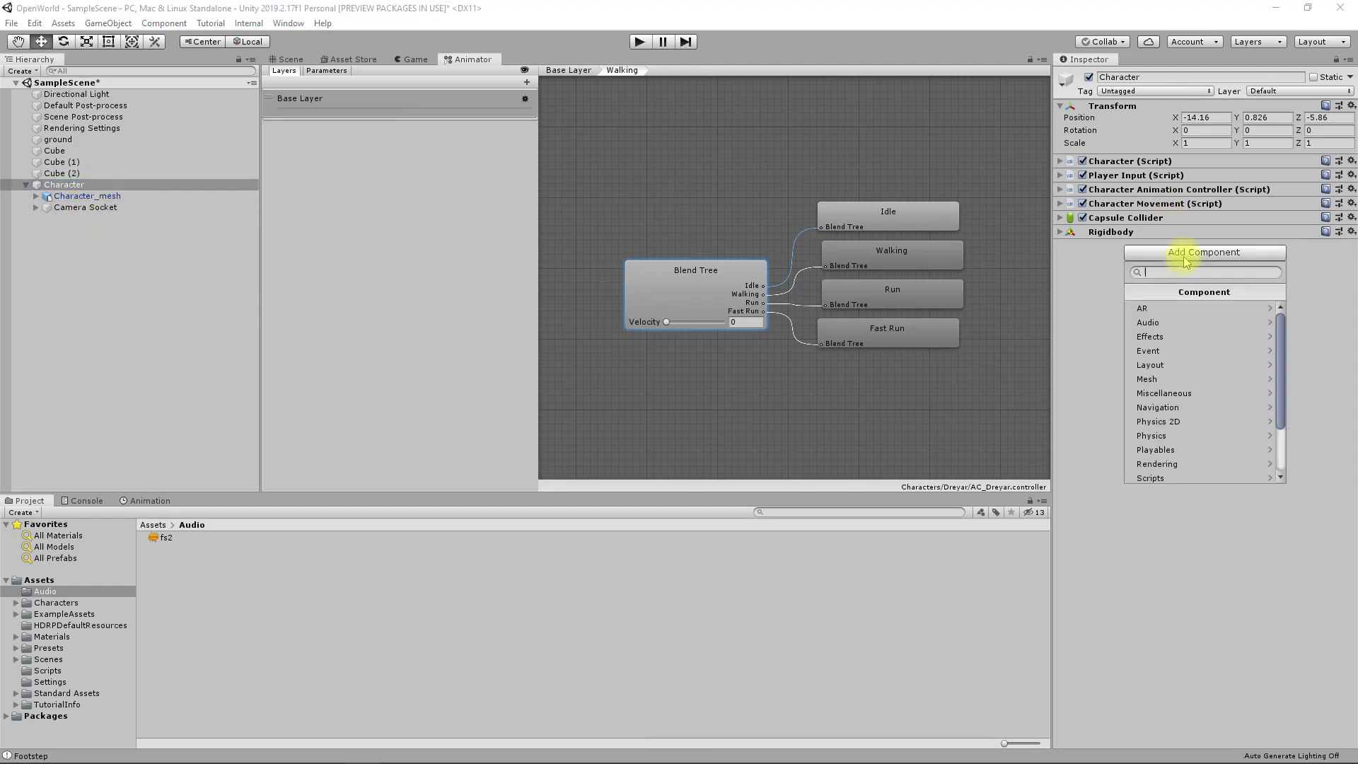
{"action": "type", "text": "audio so"}
{"action": "key", "text": "Return"}
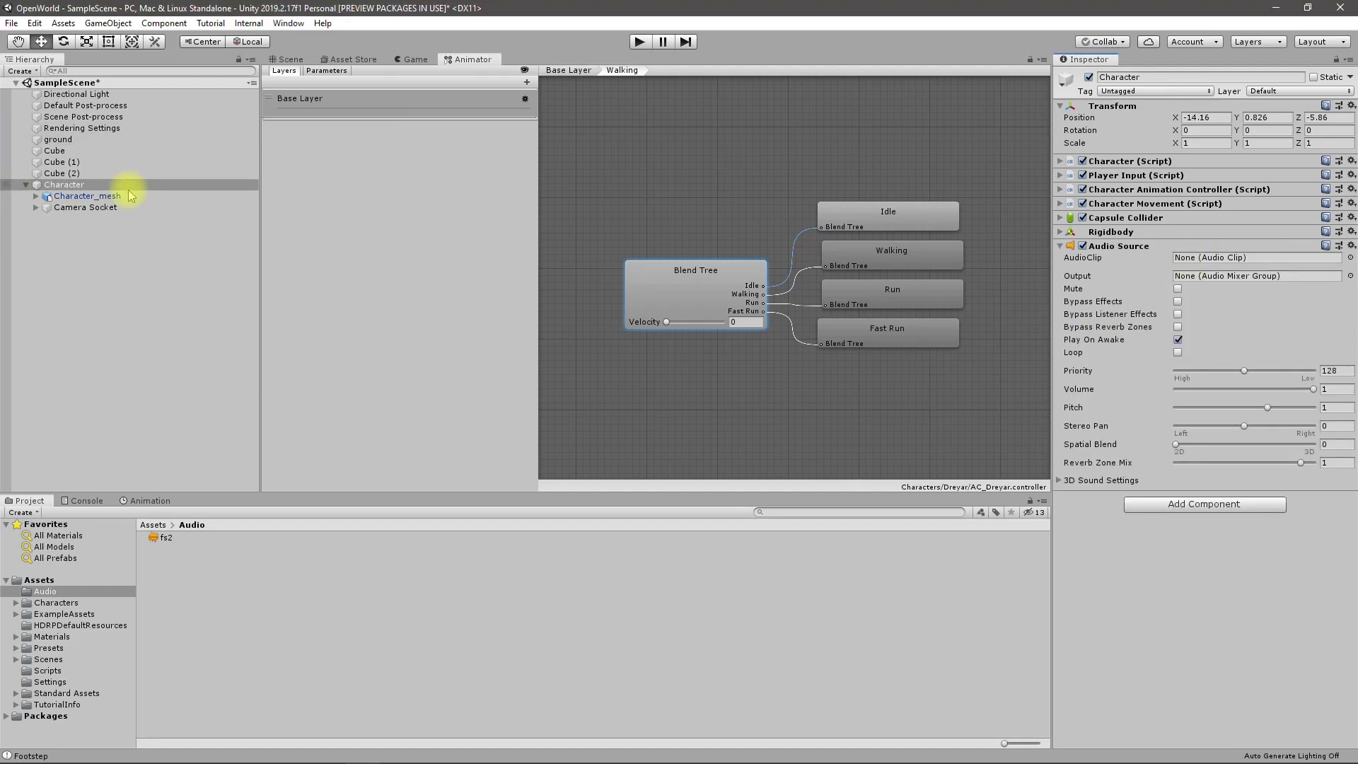
- On Character_mesh, assign Character's Audio Source to Audio and fs2 to Aud_footstep, then play
{"action": "left_click", "coordinate": [71, 196]}
{"action": "left_click_drag", "start_coordinate": [67, 185], "coordinate": [1212, 338]}
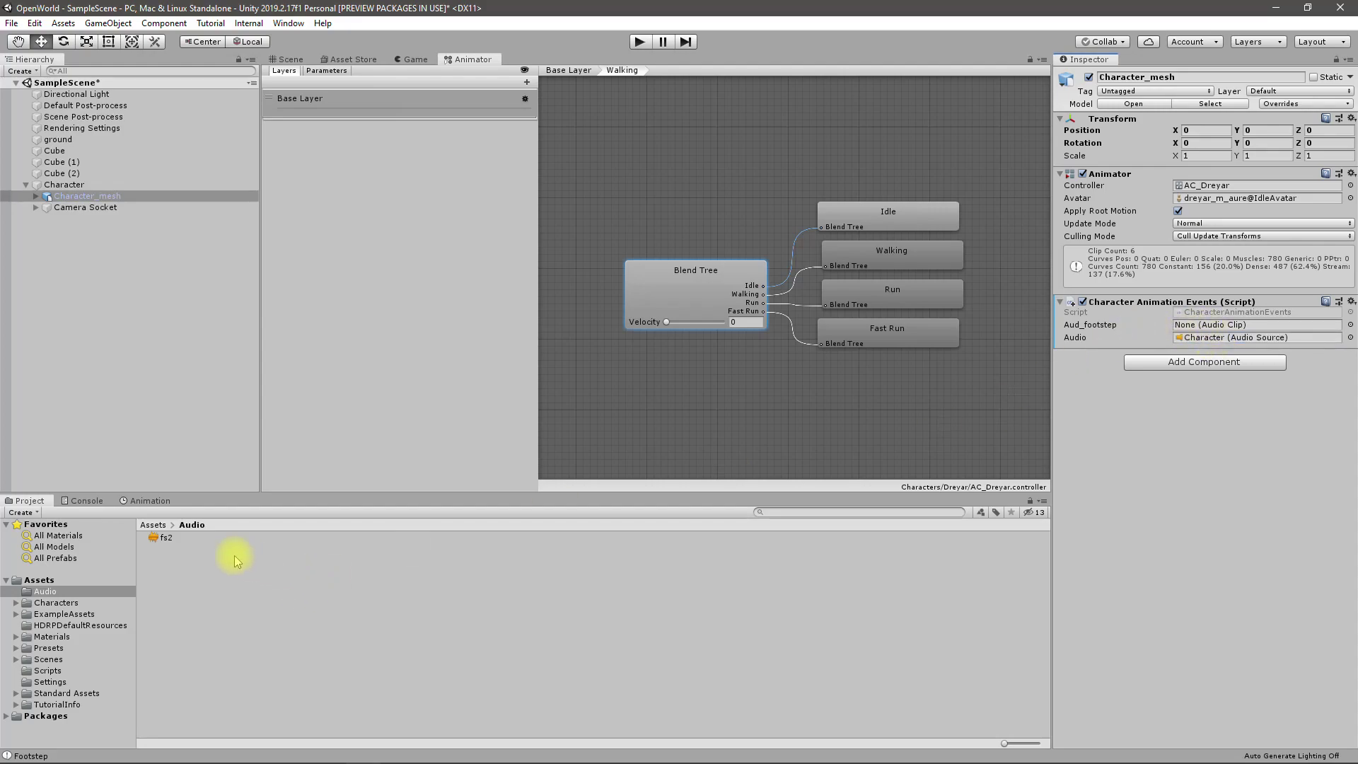
{"action": "left_click_drag", "start_coordinate": [159, 540], "coordinate": [1209, 326]}
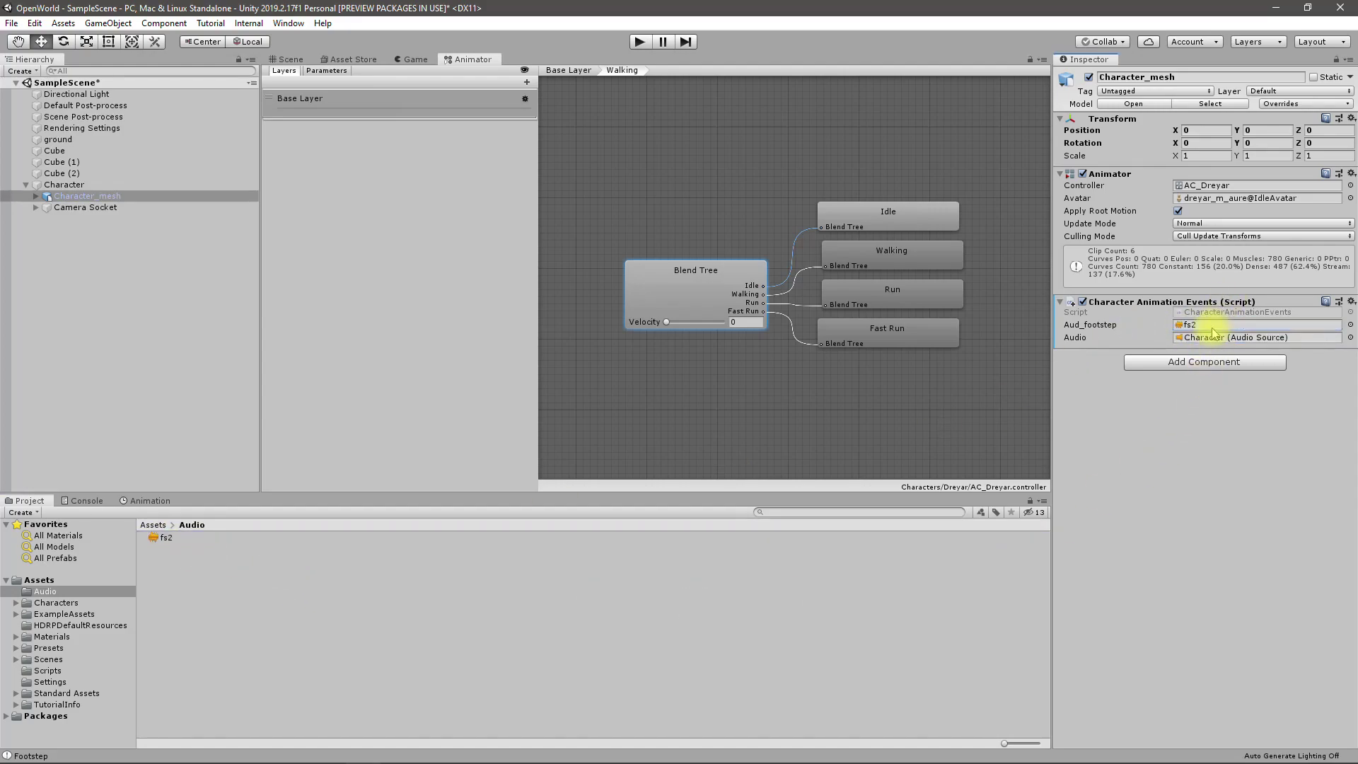
{"action": "left_click", "coordinate": [638, 41]}
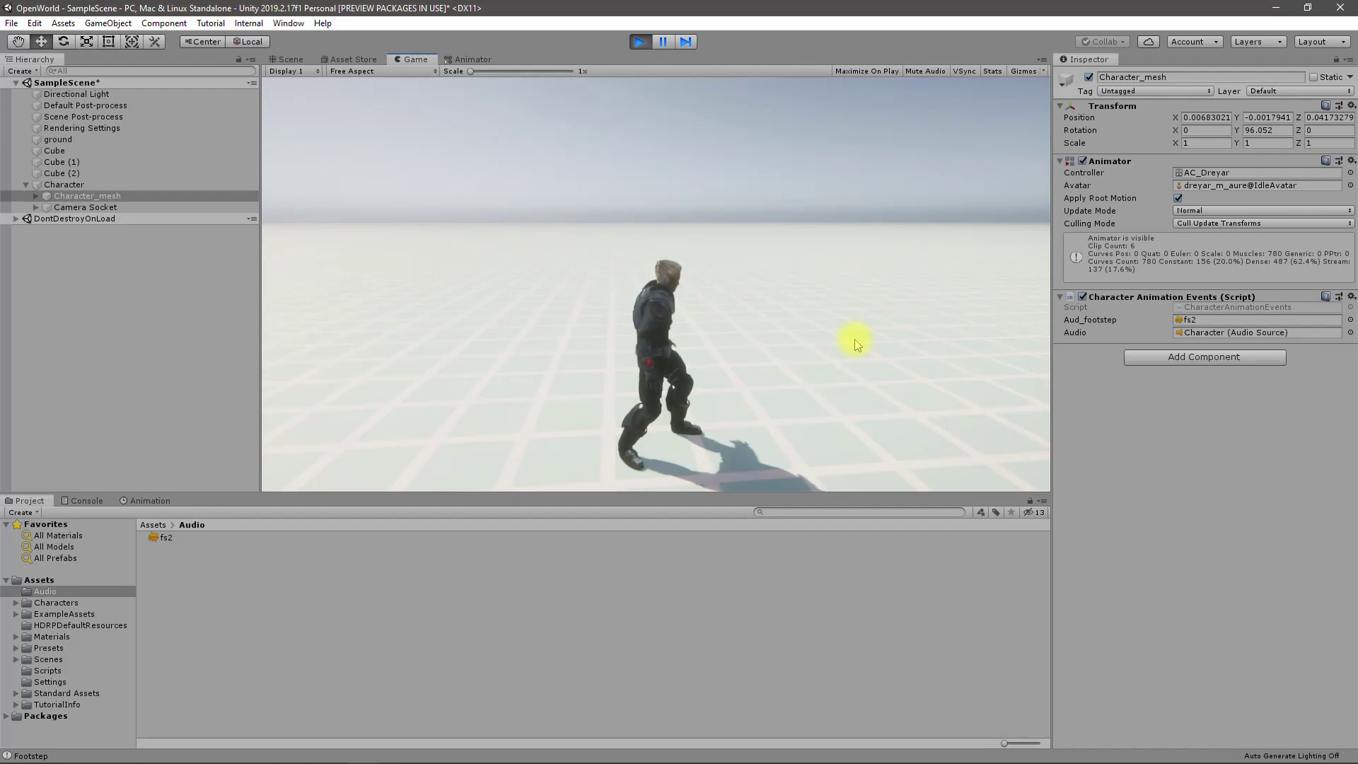
- Restart Play mode, walk the character right with D to hear footsteps, then stop
{"action": "key", "text": "ctrl+p"}
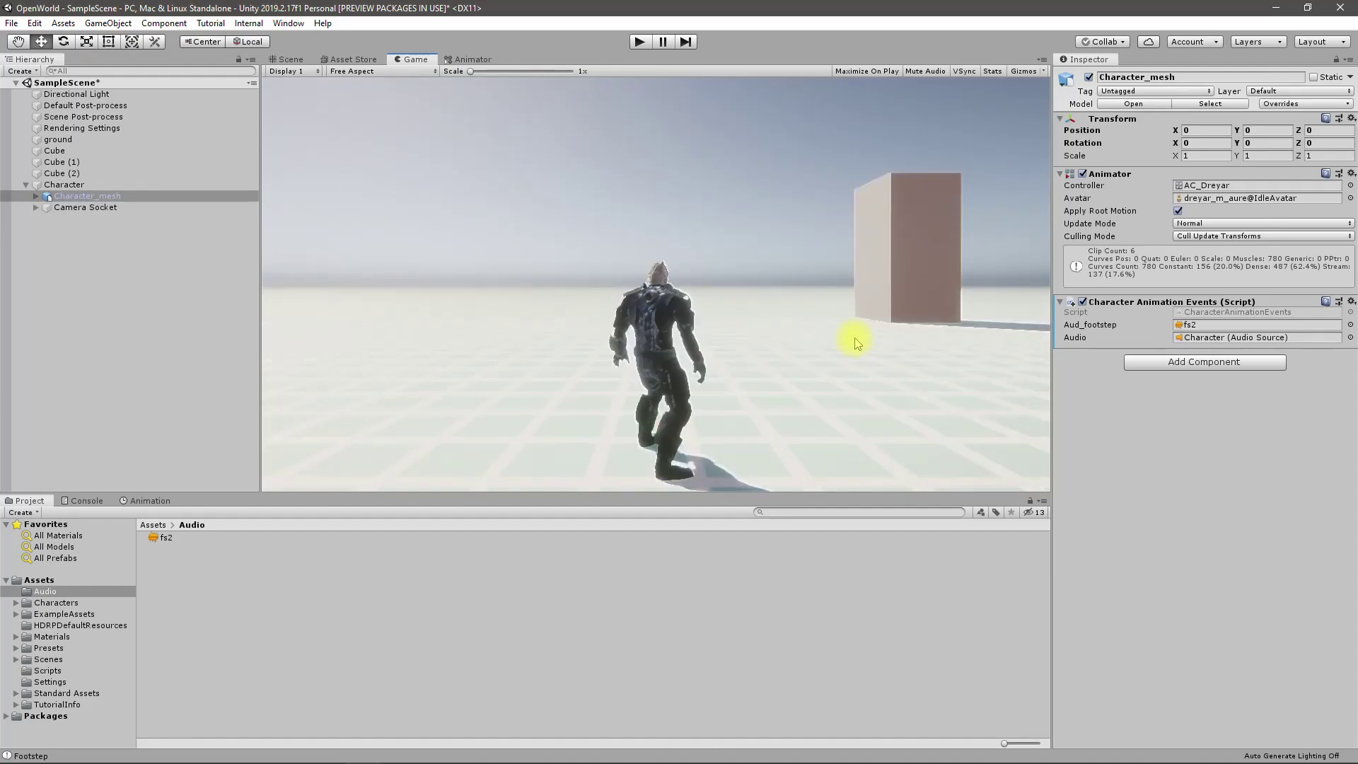
{"action": "left_click", "coordinate": [637, 42]}
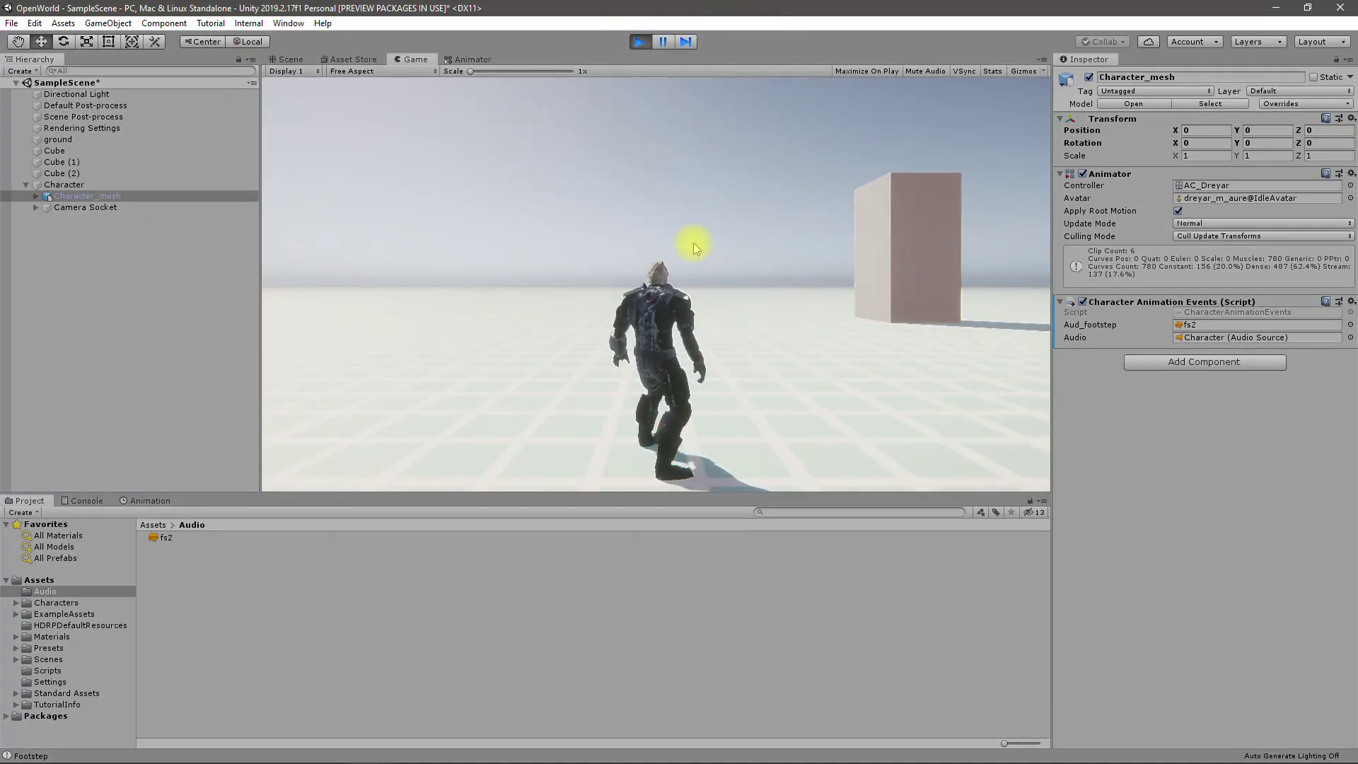
{"action": "key", "text": "d"}
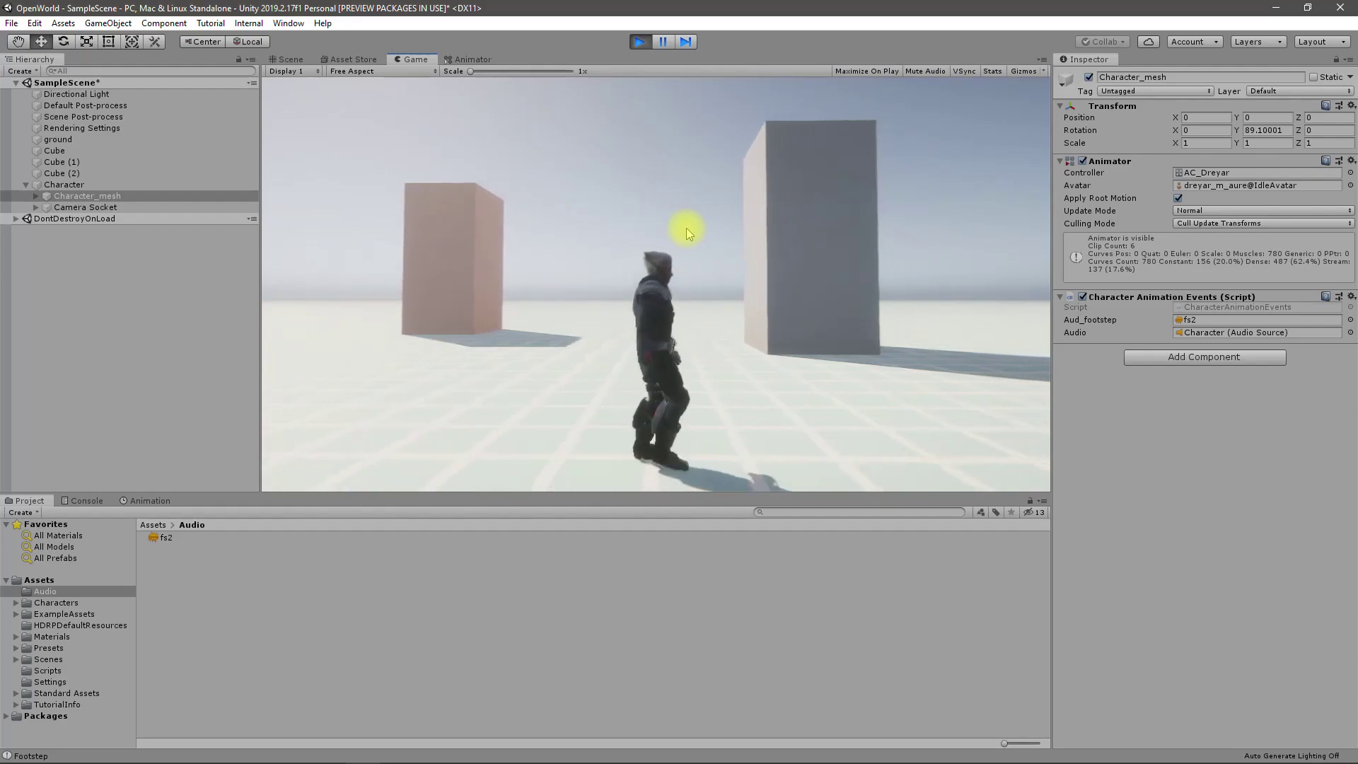
{"action": "key", "text": "ctrl+p"}
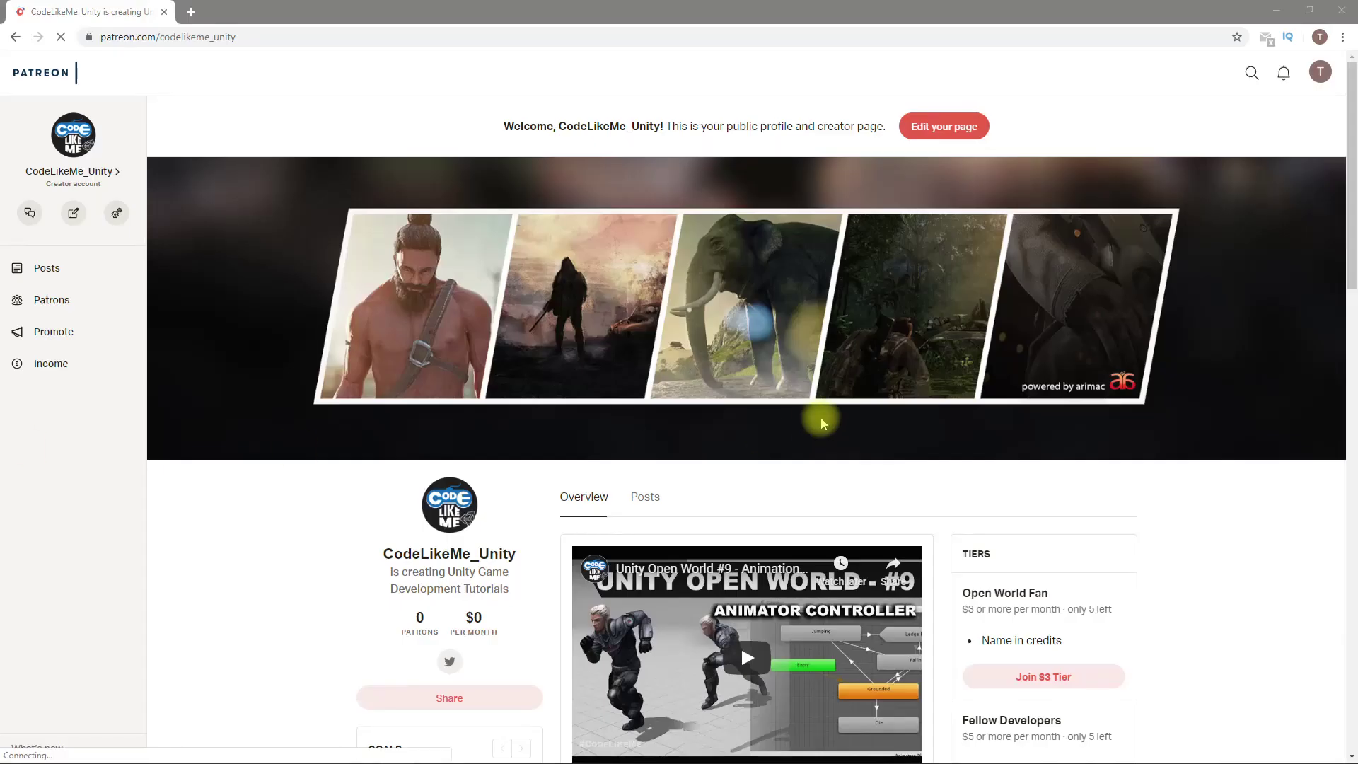
- Scroll up and down through the Patreon creator page's video, tiers and description
{"action": "scroll", "coordinate": [819, 418], "scroll_direction": "down", "scroll_amount": 4}
{"action": "scroll", "coordinate": [877, 406], "scroll_direction": "down", "scroll_amount": 4}
{"action": "scroll", "coordinate": [877, 407], "scroll_direction": "down", "scroll_amount": 3}
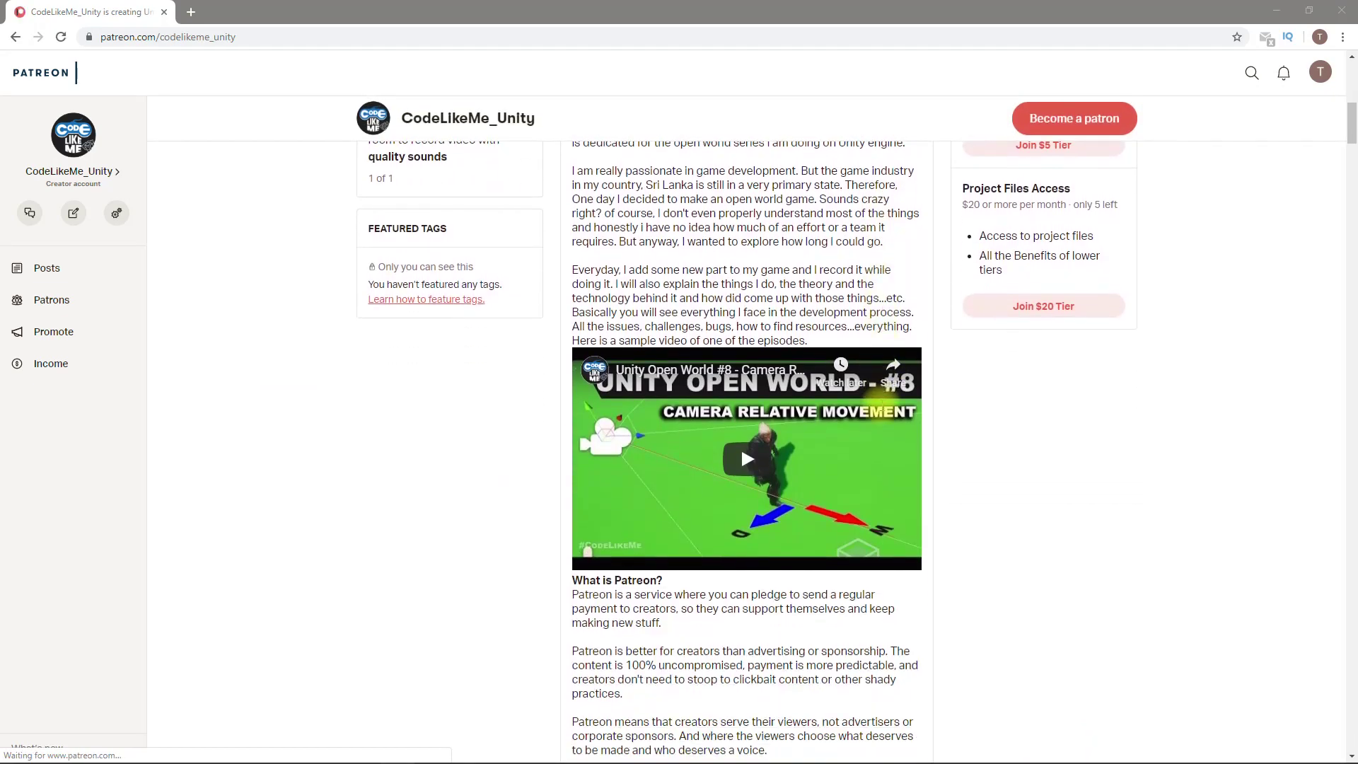
{"action": "scroll", "coordinate": [879, 406], "scroll_direction": "up", "scroll_amount": 4}
{"action": "scroll", "coordinate": [880, 404], "scroll_direction": "down", "scroll_amount": 2}
{"action": "scroll", "coordinate": [879, 405], "scroll_direction": "down", "scroll_amount": 9}
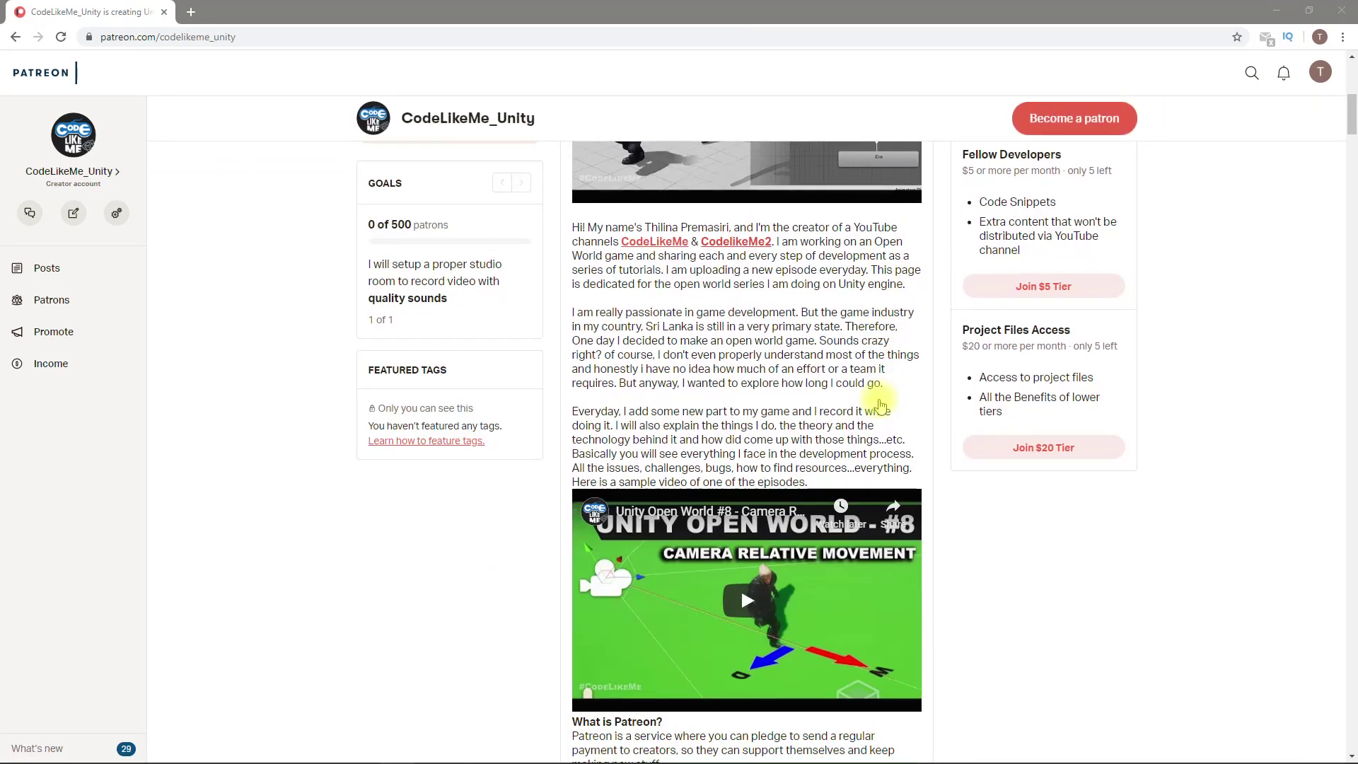
{"action": "scroll", "coordinate": [878, 401], "scroll_direction": "up", "scroll_amount": 4}
{"action": "scroll", "coordinate": [877, 398], "scroll_direction": "up", "scroll_amount": 2}
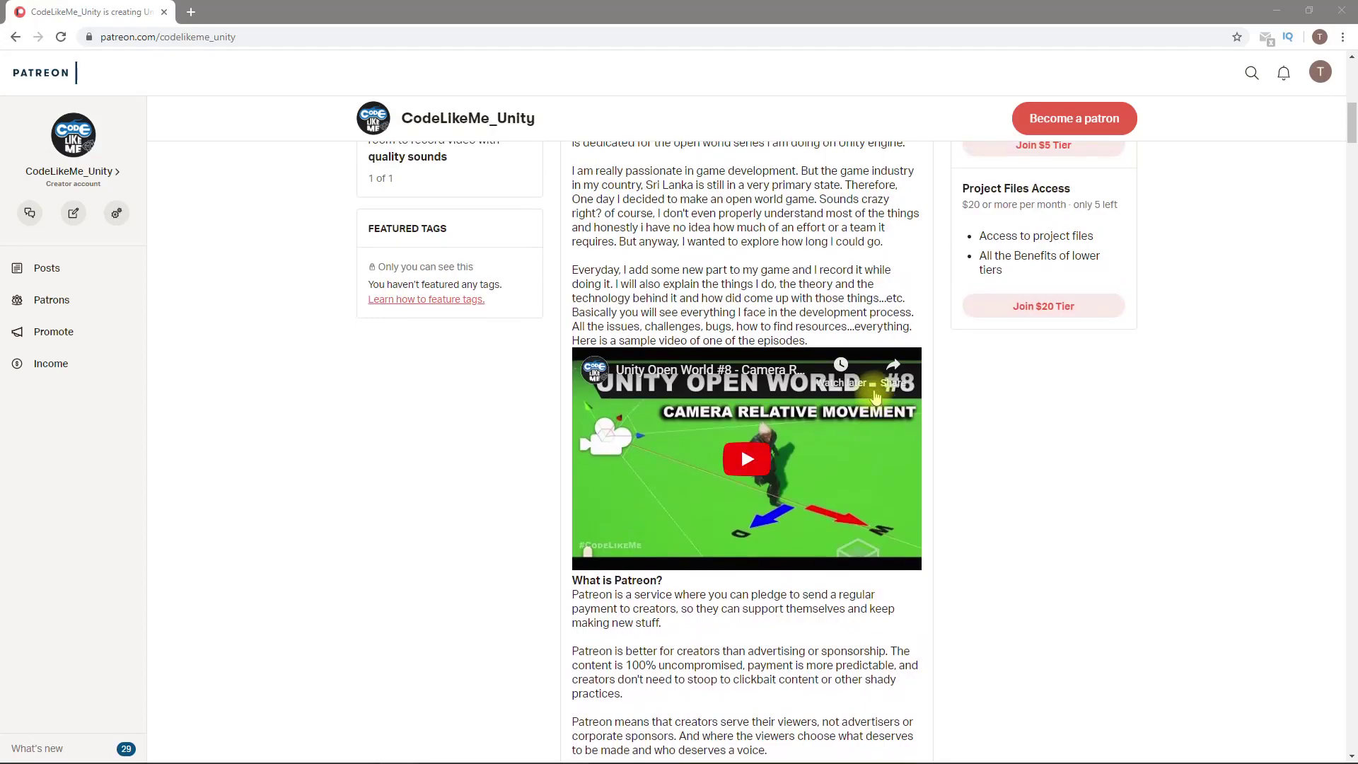
{"action": "scroll", "coordinate": [876, 393], "scroll_direction": "down", "scroll_amount": 2}
{"action": "scroll", "coordinate": [874, 386], "scroll_direction": "up", "scroll_amount": 4}
{"action": "scroll", "coordinate": [875, 386], "scroll_direction": "down", "scroll_amount": 4}
{"action": "scroll", "coordinate": [871, 385], "scroll_direction": "up", "scroll_amount": 6}
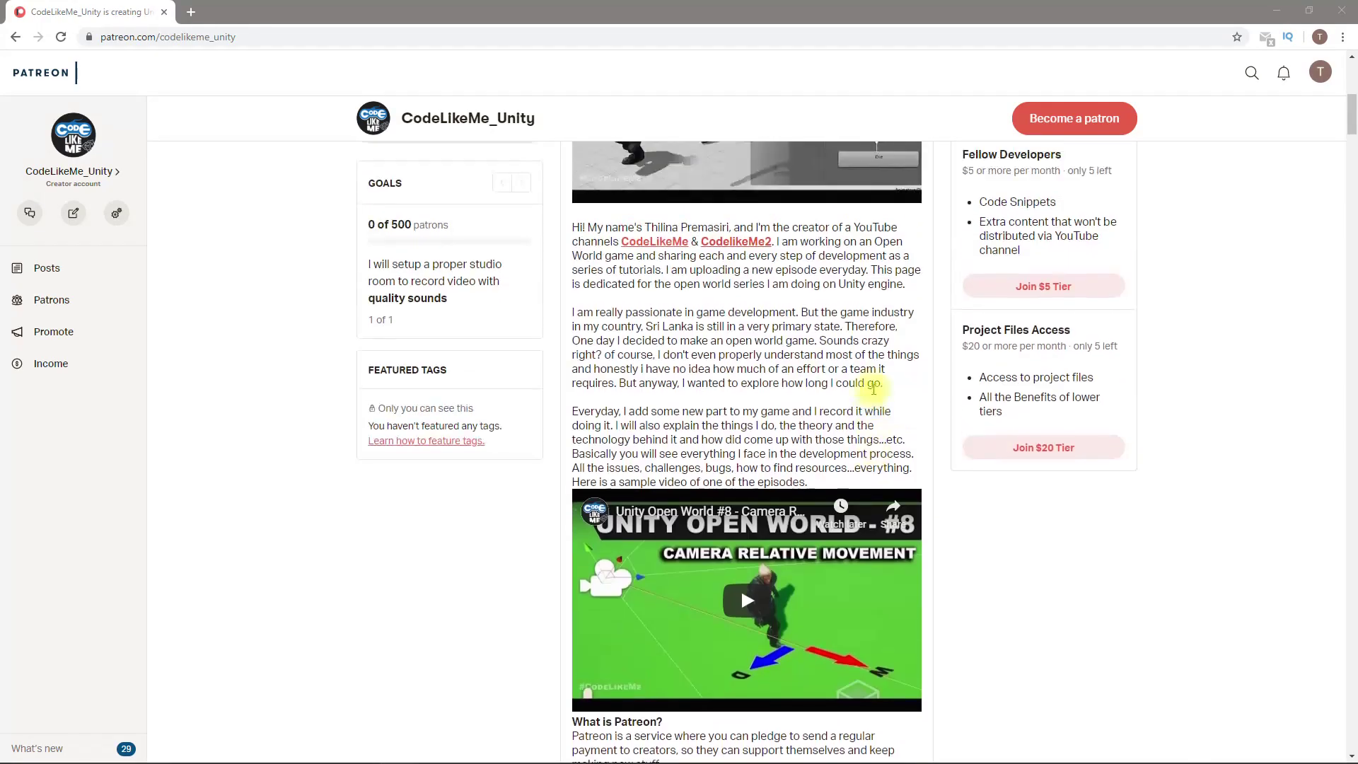